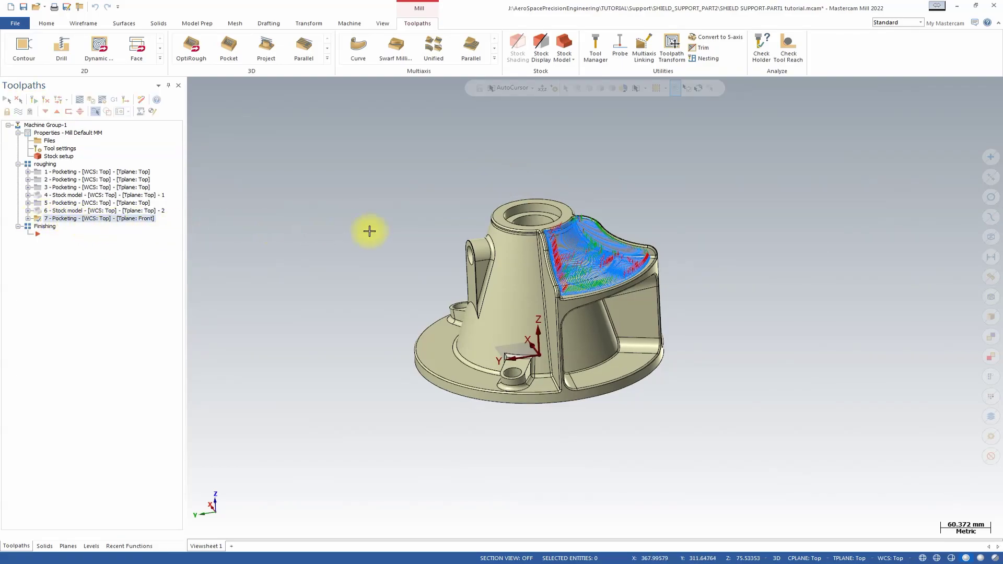
Examine the front-plane pocketing toolpath on the part and display stock model 2 to review the remaining roughing material
scroll(522, 240, up, 5)
scroll(552, 239, up, 1)
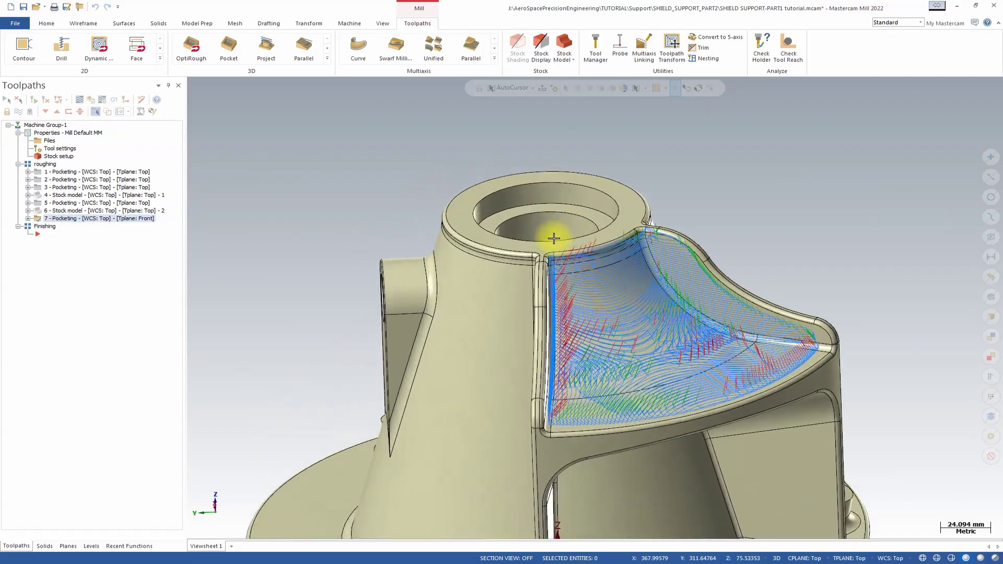
scroll(596, 274, up, 2)
scroll(599, 266, down, 5)
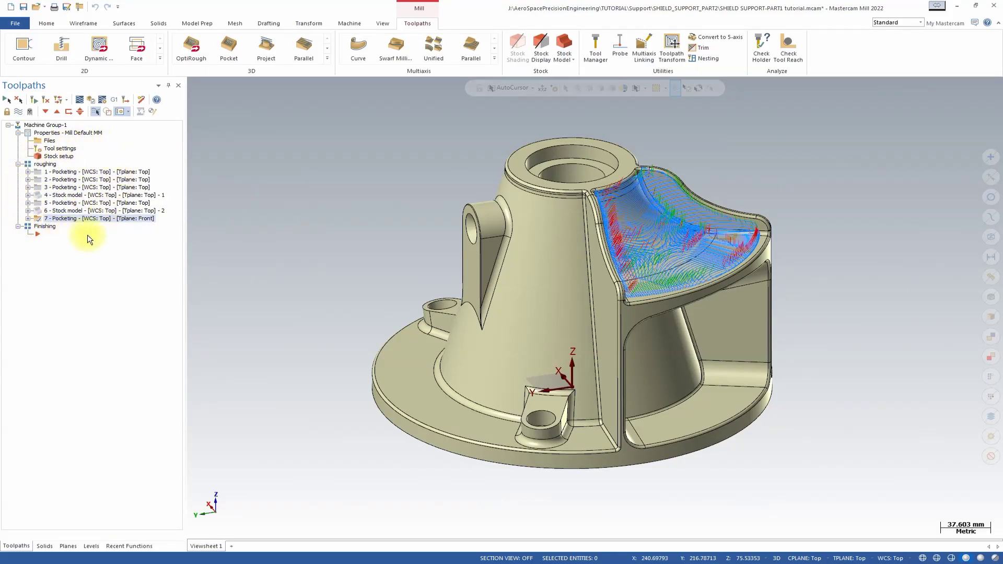
scroll(355, 175, down, 1)
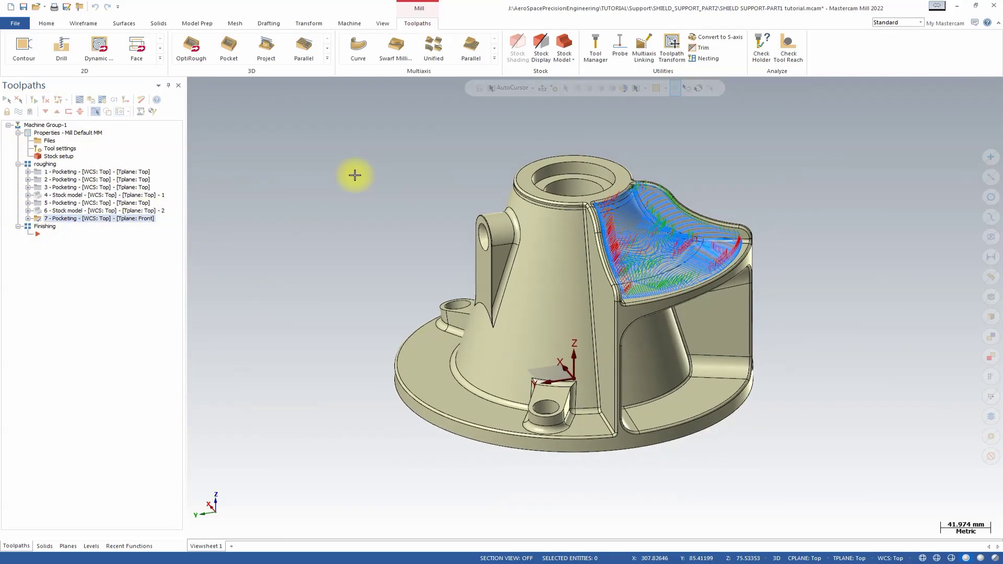
click(68, 210)
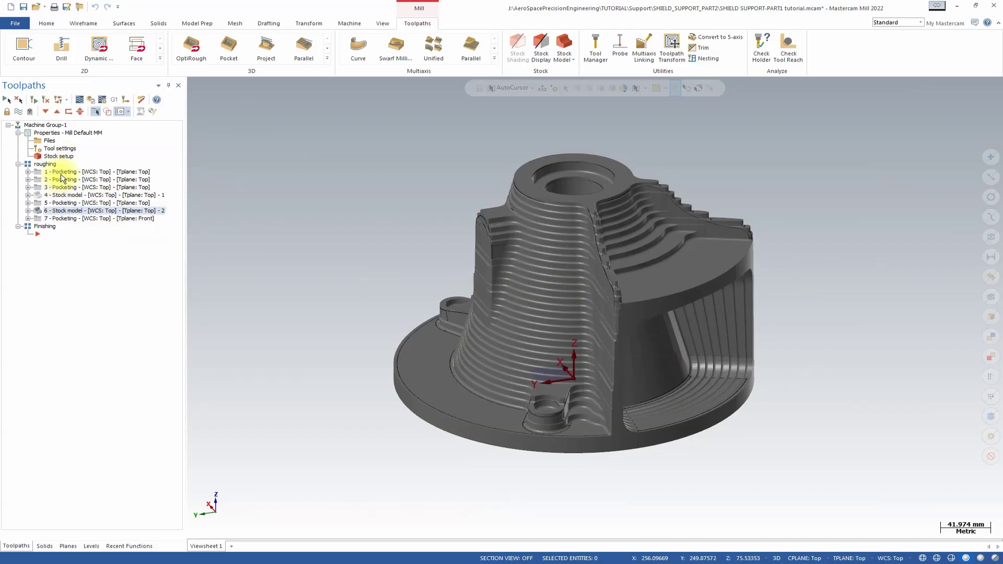
Create a stock model named 3 in the Finishing group, using stock model 2 as its initial stock shape
click(564, 46)
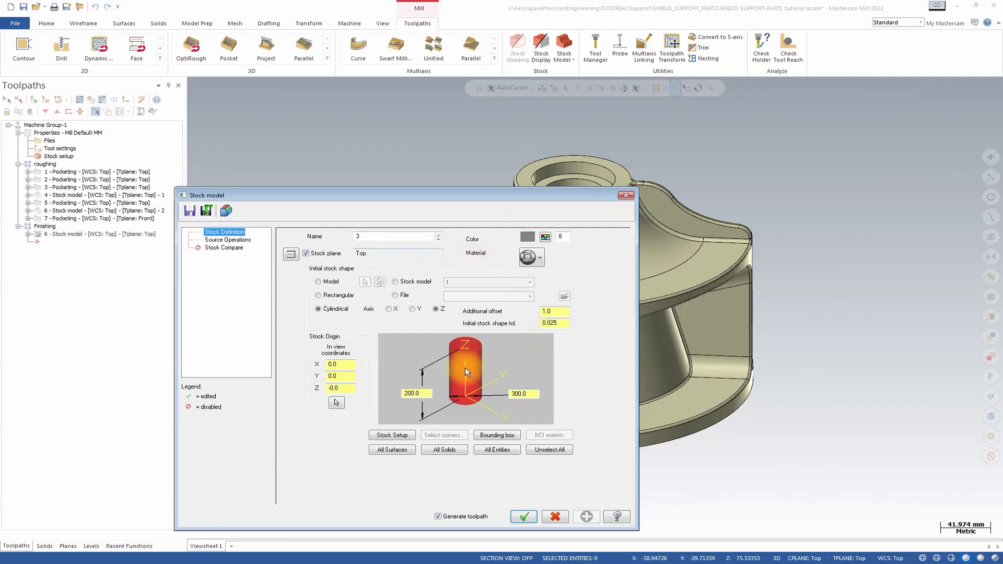
click(397, 284)
click(470, 282)
click(459, 298)
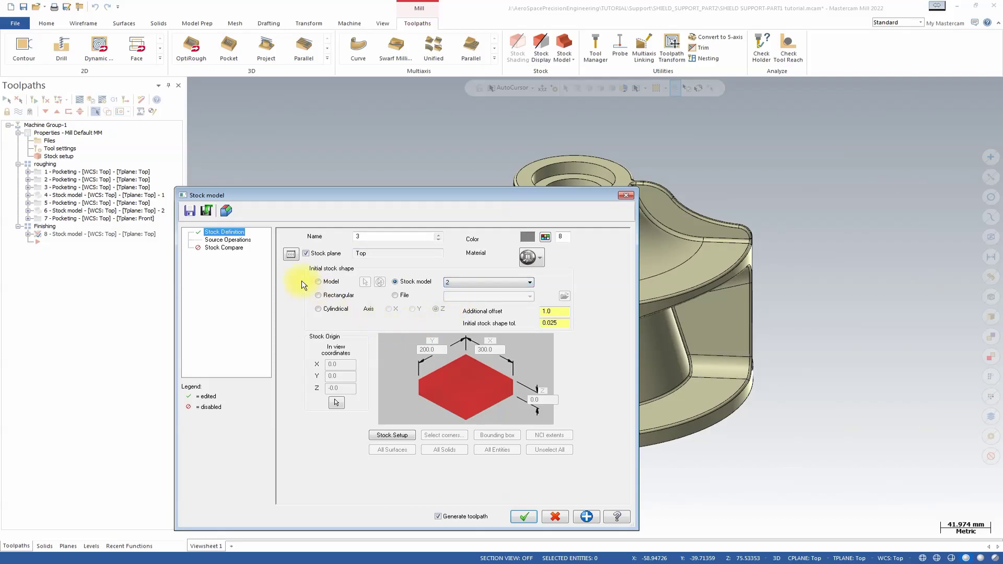
Set pocketing operations 3, 5 and 7 as the source operations of stock model 3 and generate it
click(242, 240)
click(442, 311)
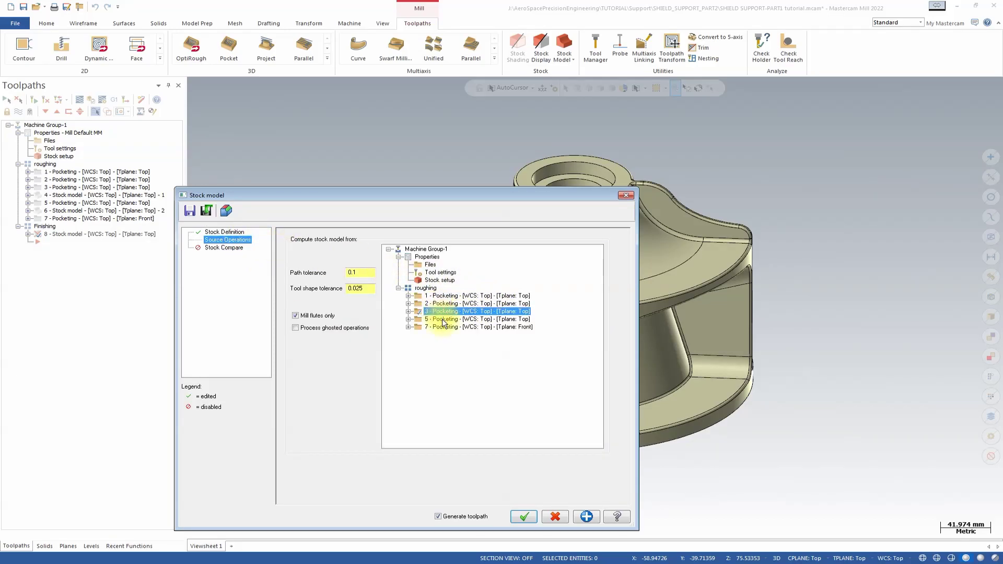
click(443, 328)
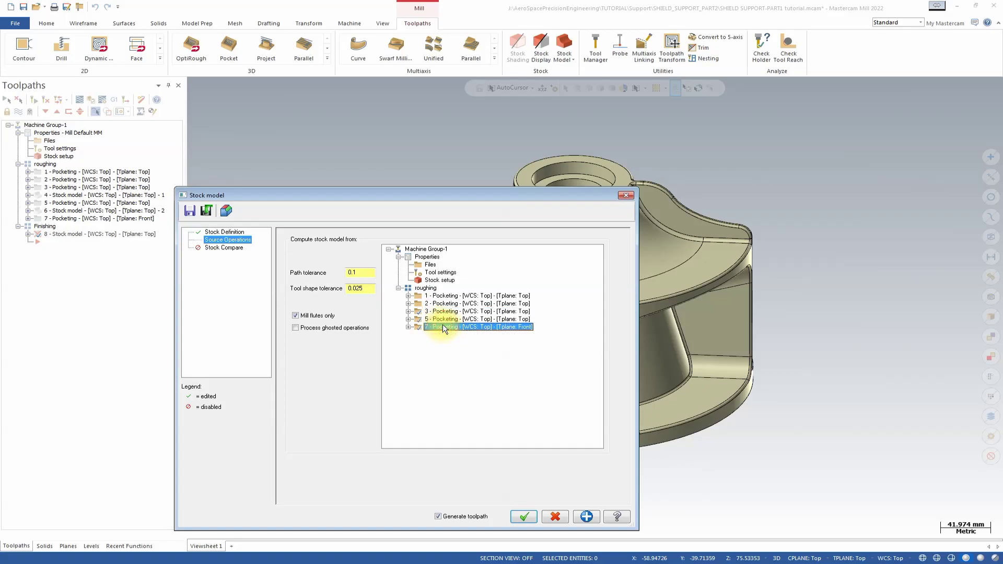
click(528, 519)
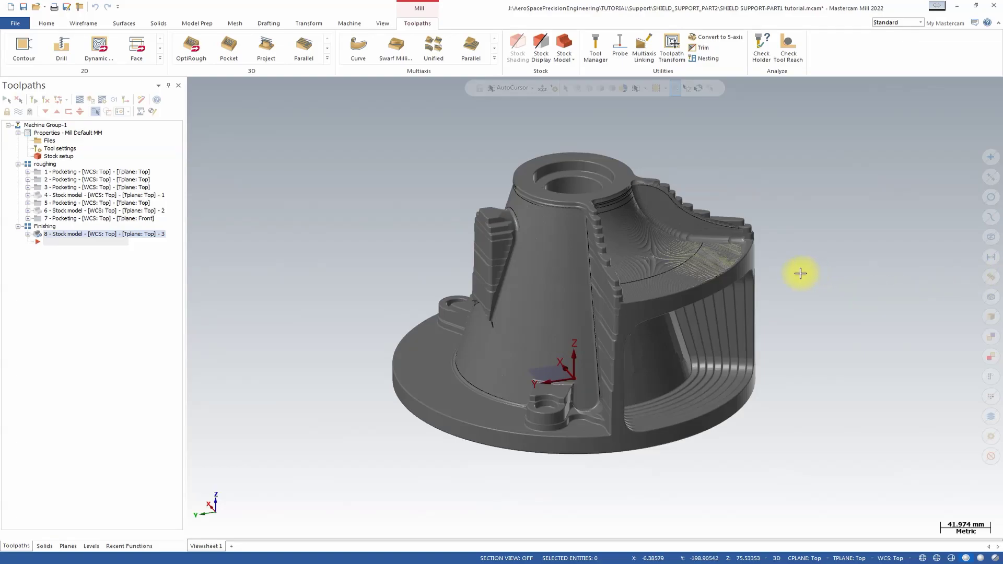
Turn on material appearance in the graphics view to show the machined stock model with its metal finish
middle_drag(800, 255, 805, 253)
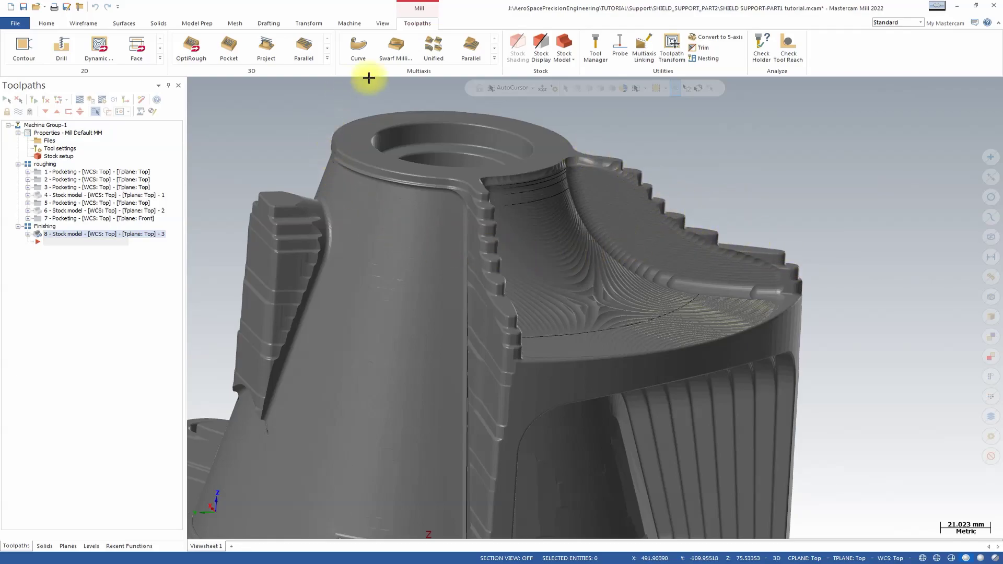
click(378, 23)
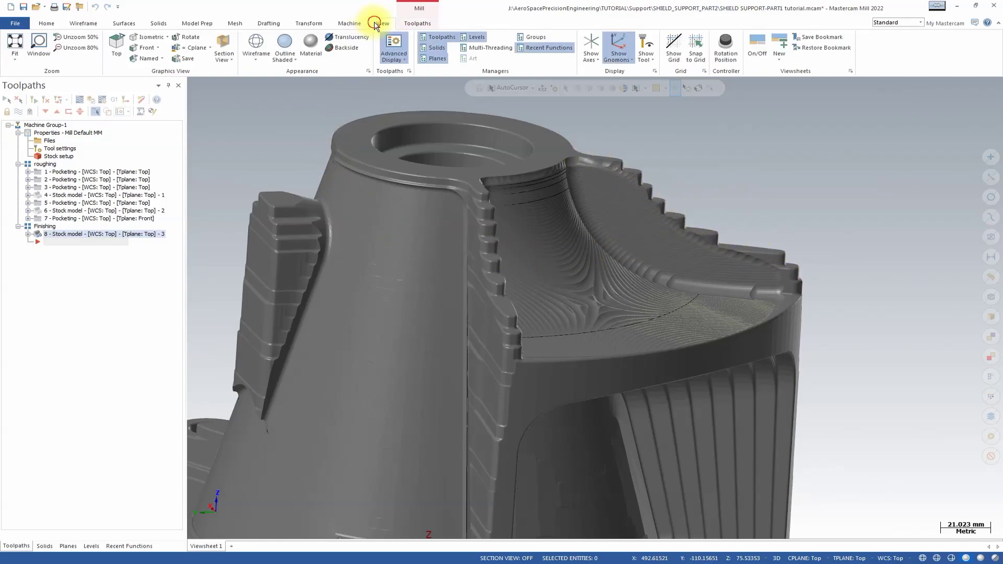
click(310, 44)
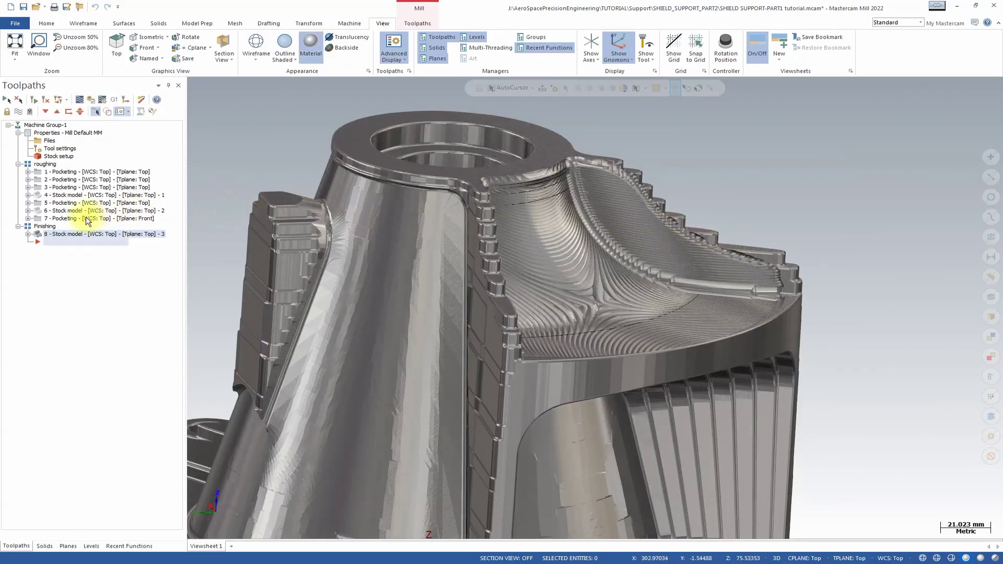
Edit the parameters of stock model 3 to give it a glass material
click(28, 234)
click(58, 242)
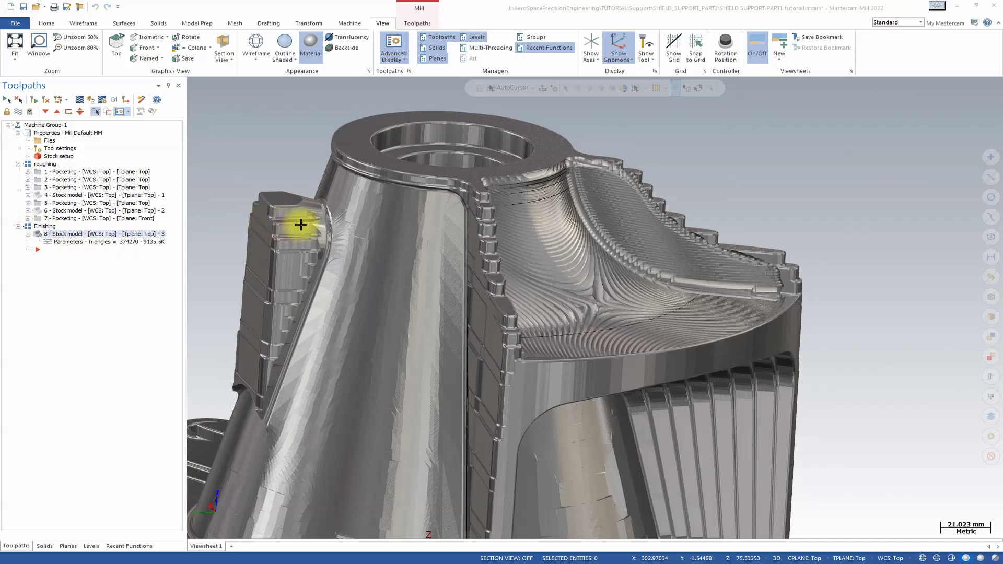
click(225, 232)
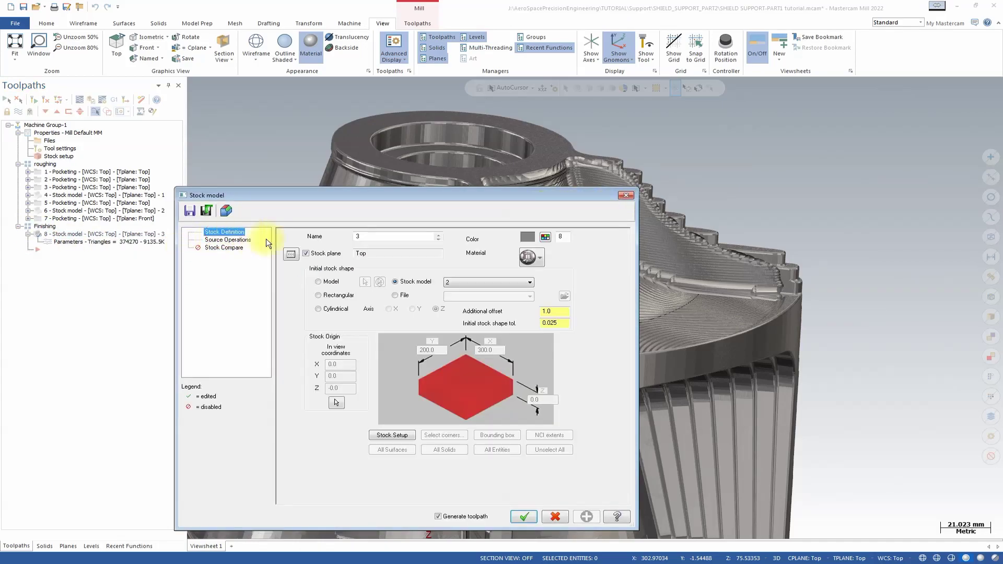
click(539, 257)
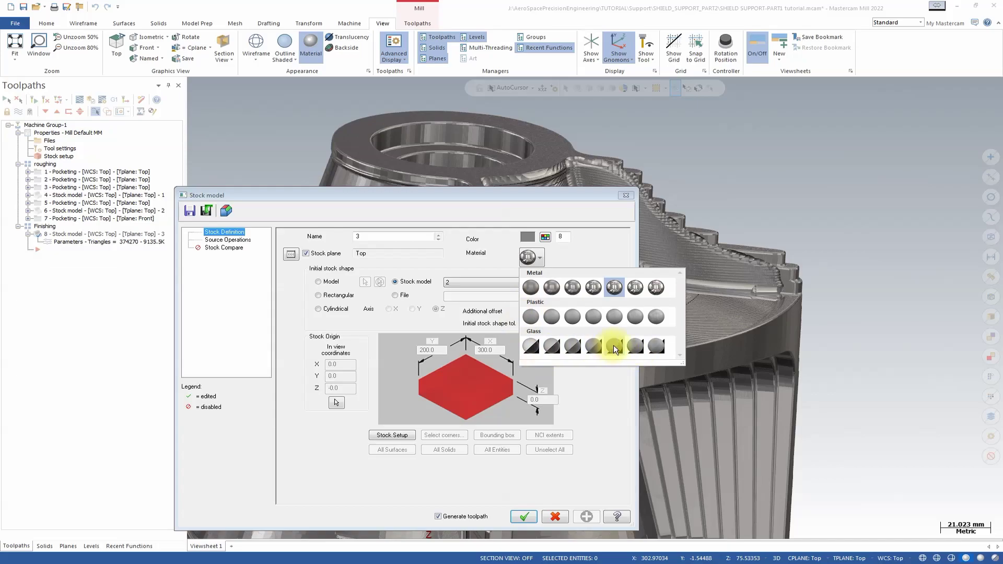
click(613, 345)
click(522, 520)
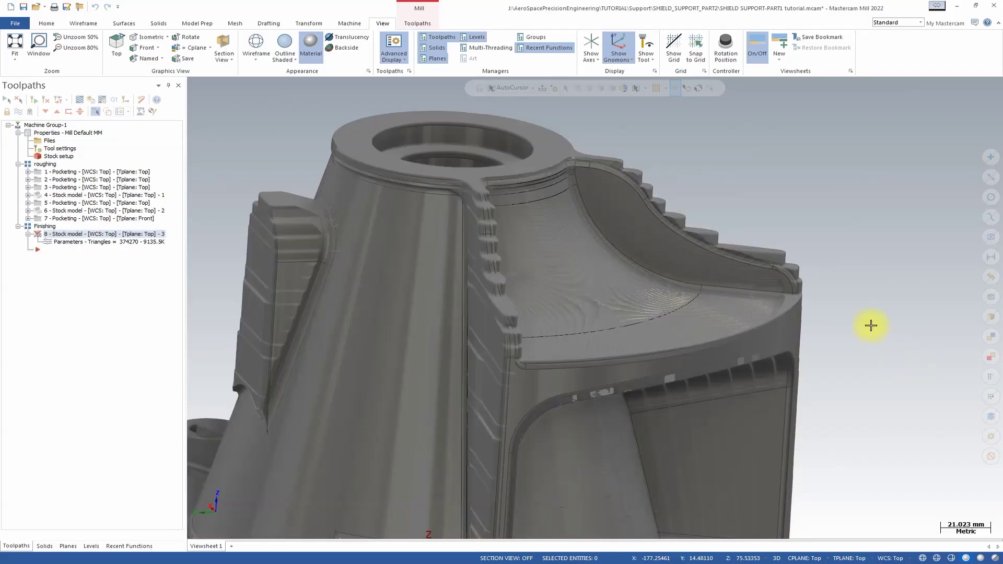
Hide the stock model display and make level 4, SWARF WIREFRAME, the active level
scroll(731, 246, up, 4)
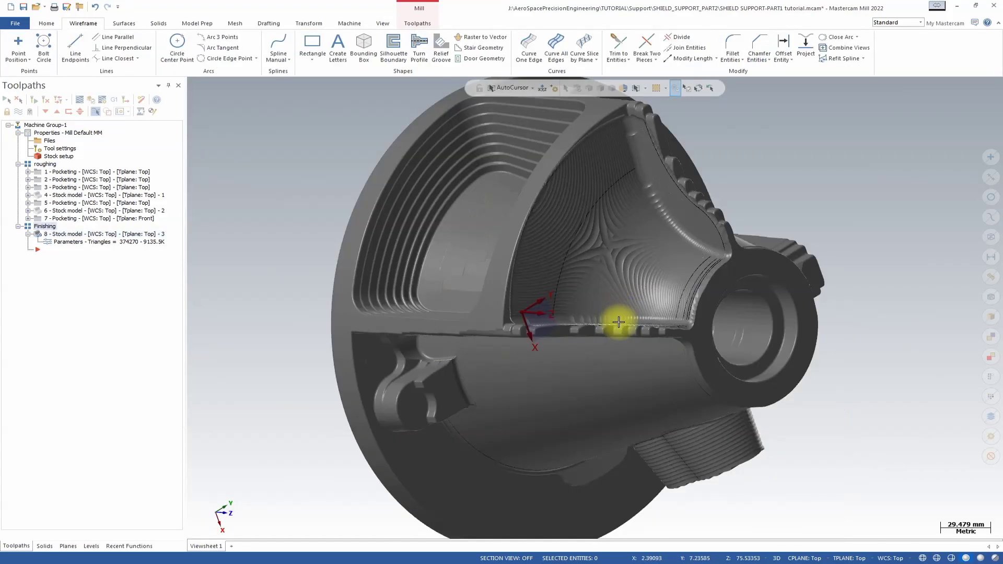
click(90, 546)
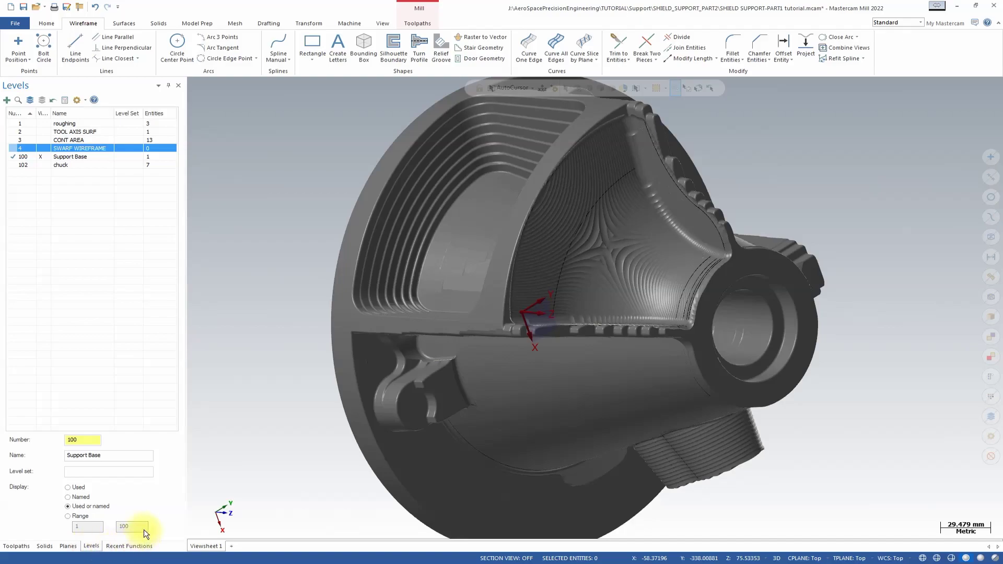
click(17, 546)
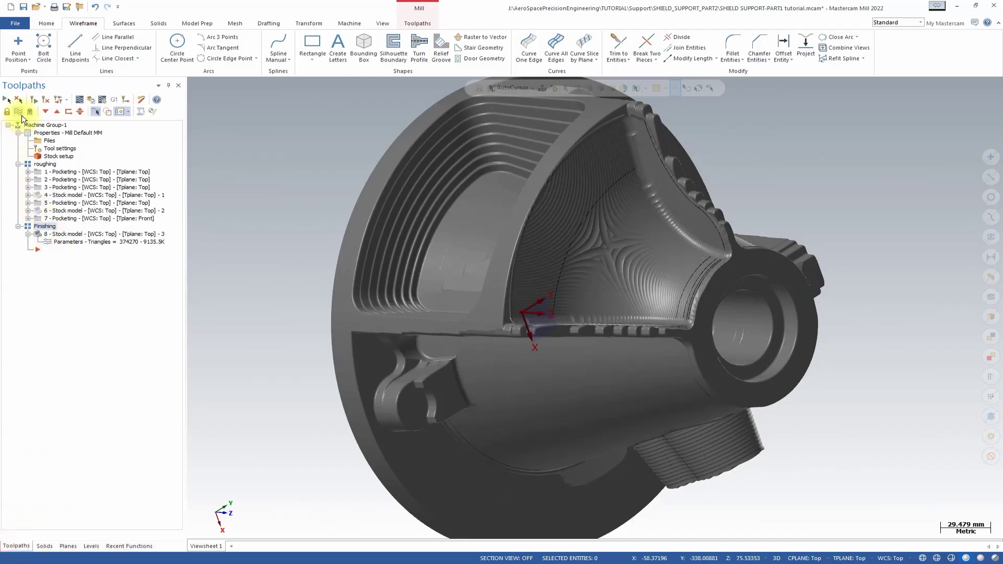
click(29, 111)
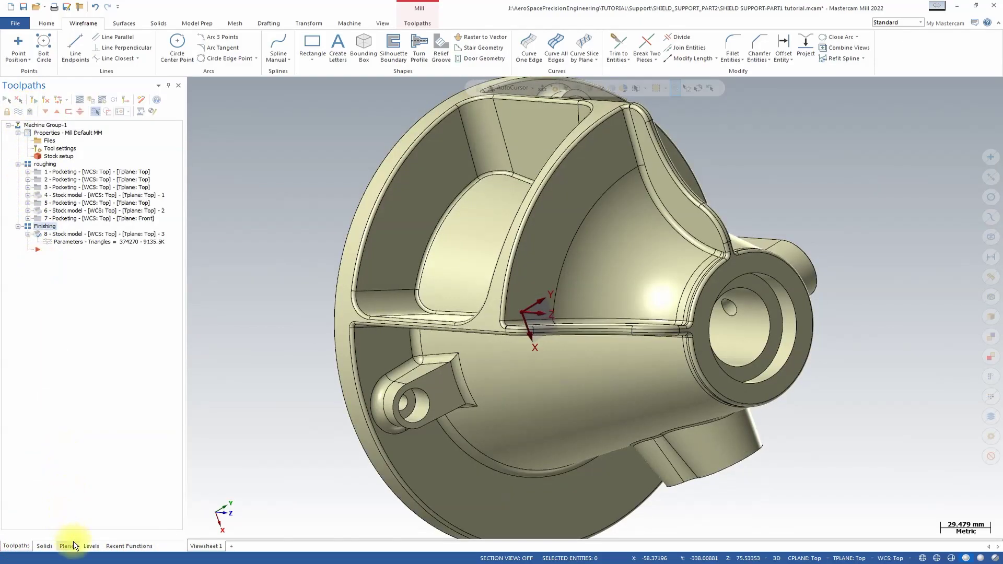
click(67, 546)
click(91, 546)
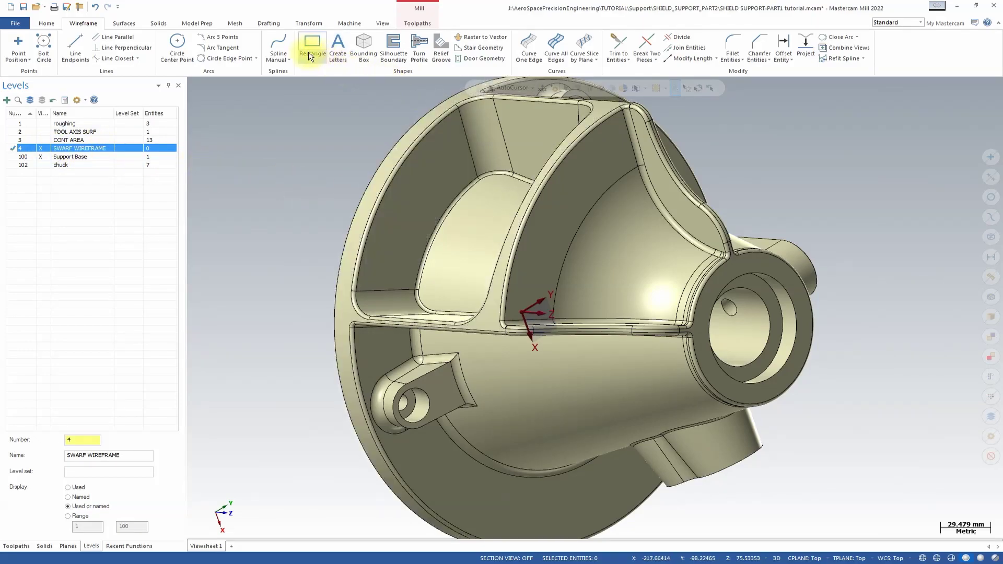
Create Curve On One Edge wireframe along both long edges of the narrow top face on the shield's lower rib
click(528, 46)
scroll(644, 267, up, 3)
scroll(645, 268, up, 3)
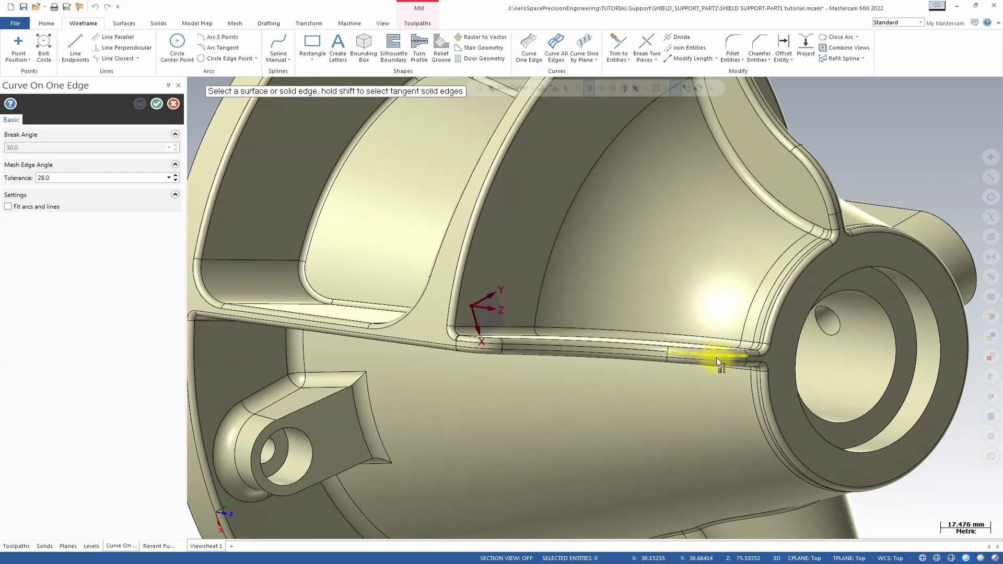
click(753, 355)
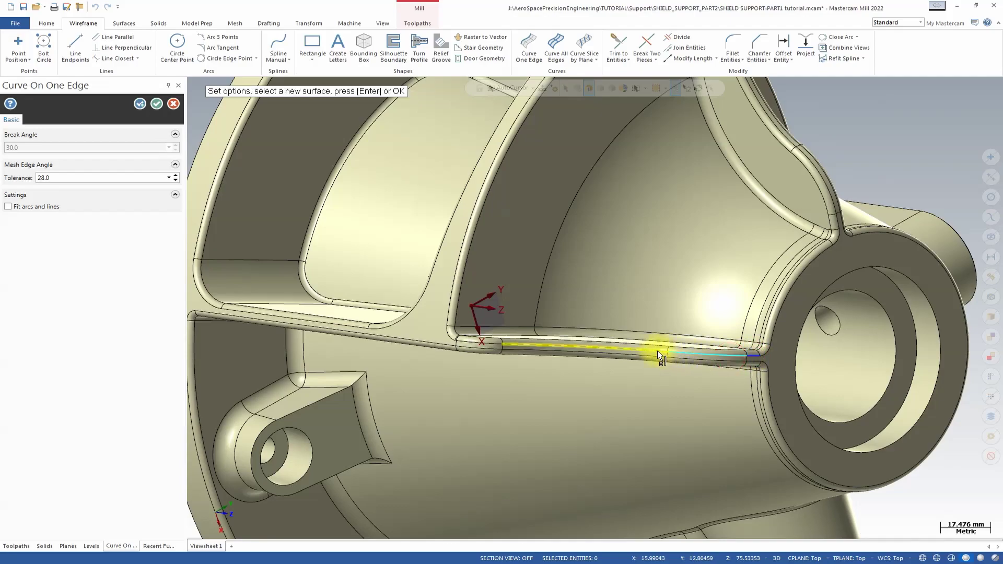
click(483, 343)
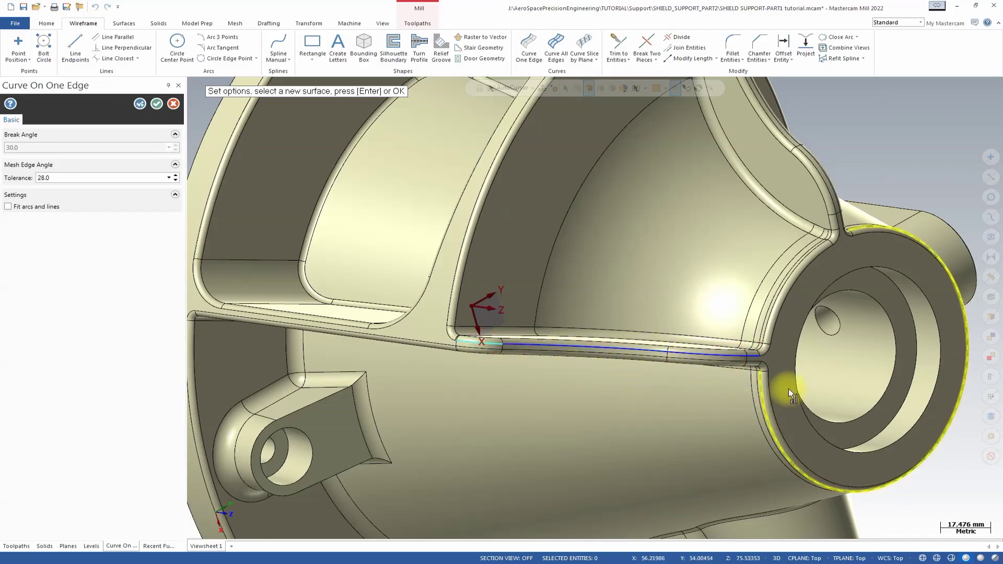
click(750, 362)
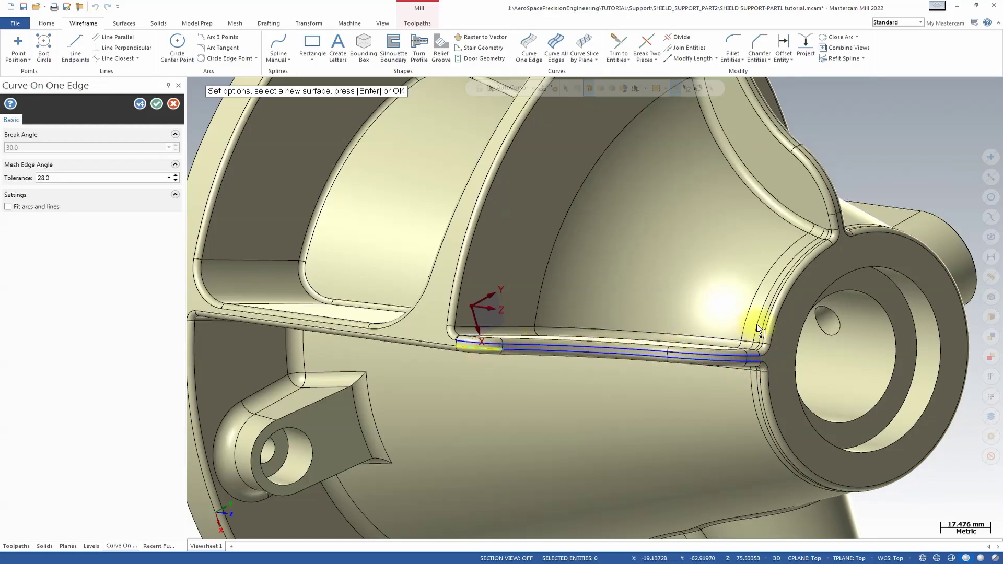
Create edge curves along both long edges of the opposite shield rib's top face and finish the curve command
click(839, 205)
middle_drag(840, 206, 763, 256)
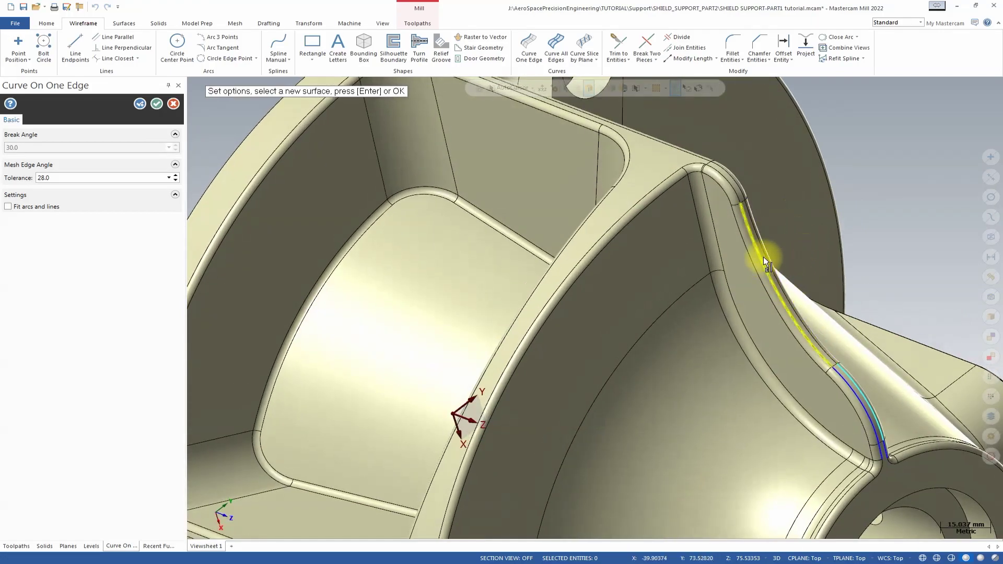
click(736, 188)
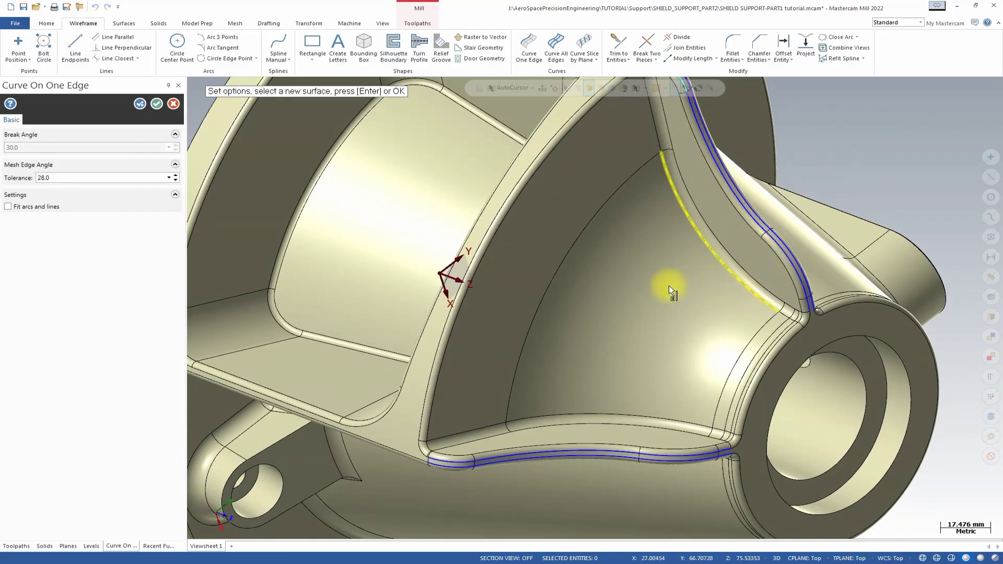
click(158, 104)
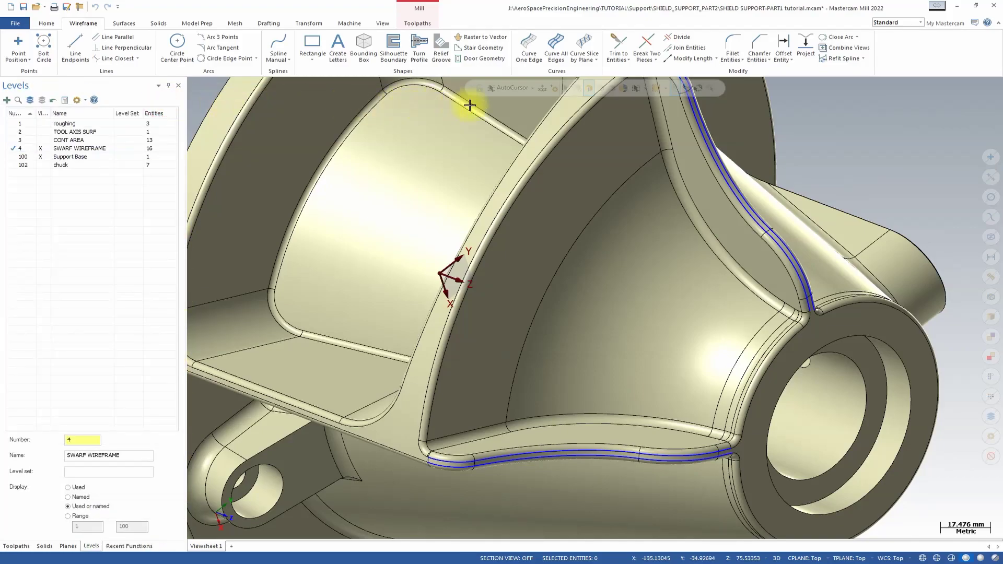
Start a multiaxis Swarf toolpath and choose tool 1, END MILL WITH RADIUS - 20 / R2.0
click(418, 24)
click(504, 67)
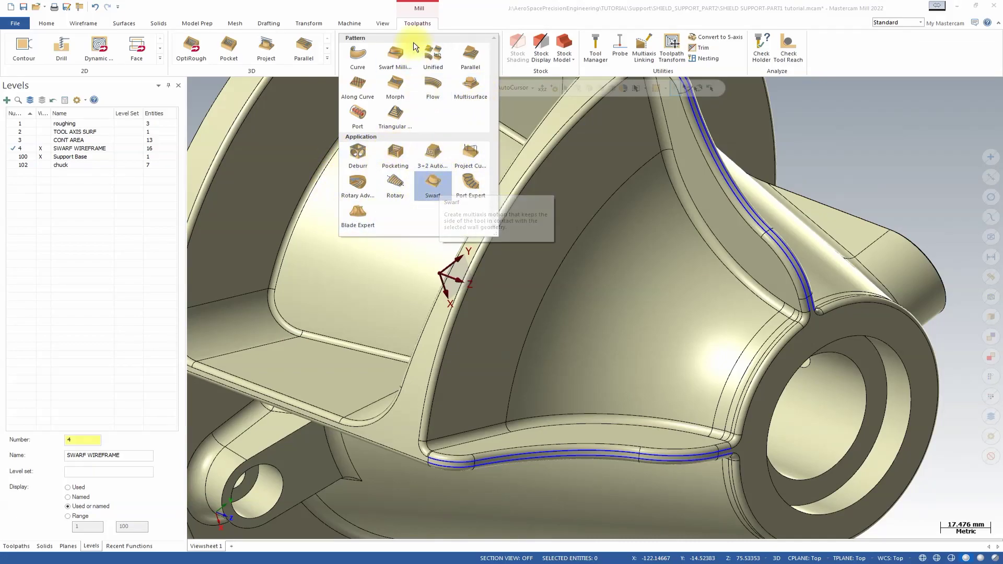
click(434, 186)
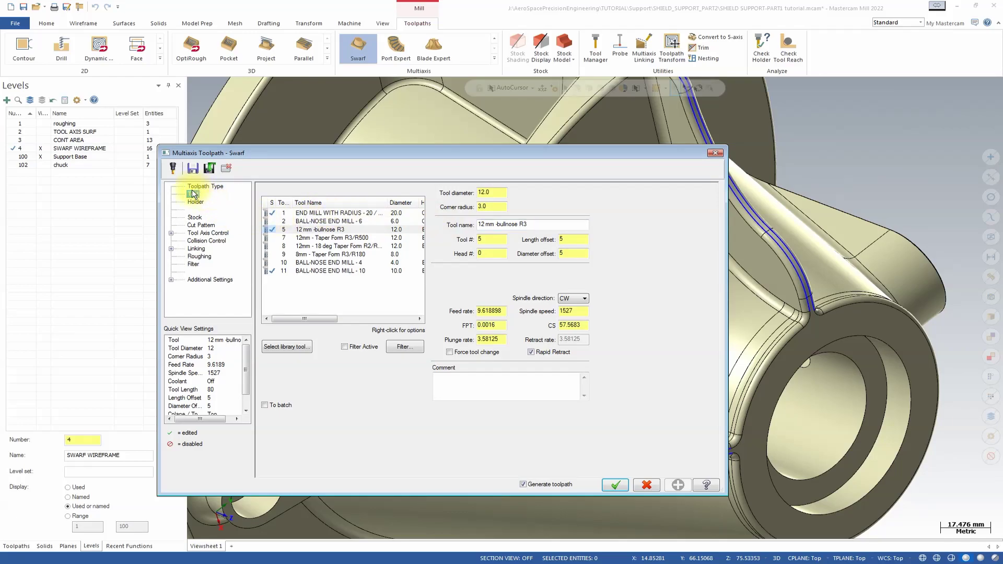
click(315, 213)
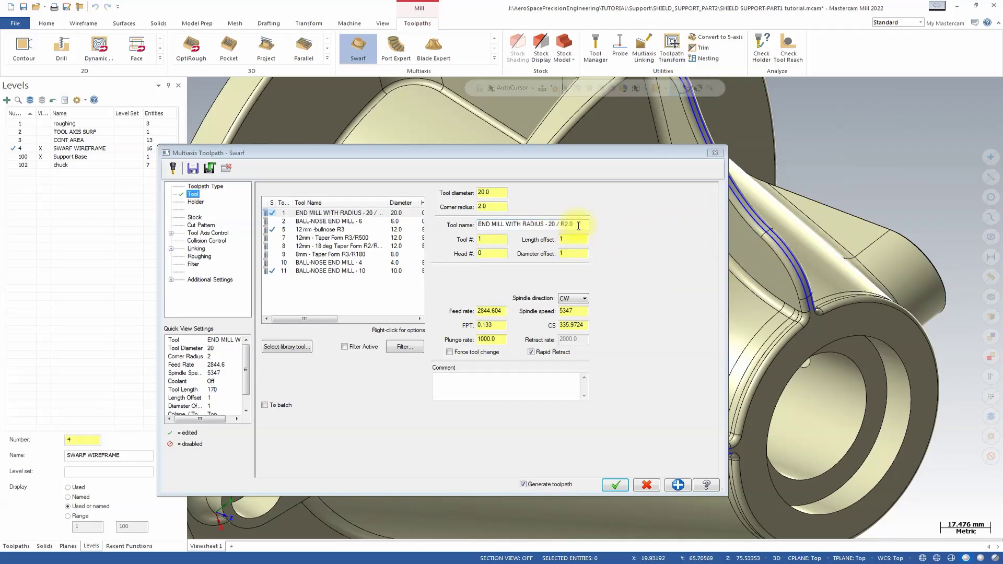
Turn off the use of stock for the swarf toolpath and set its cut pattern walls to Chain
click(194, 218)
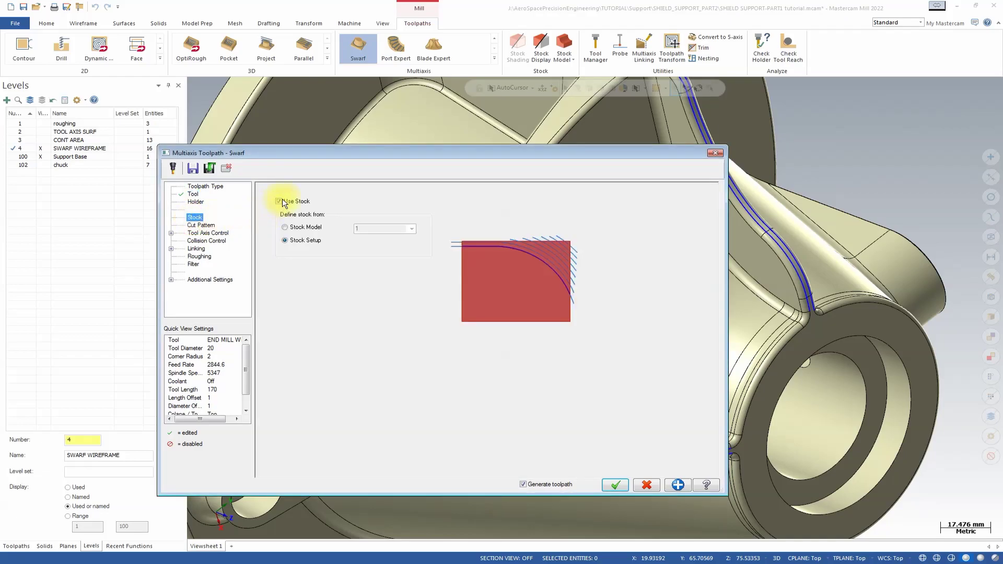
click(279, 202)
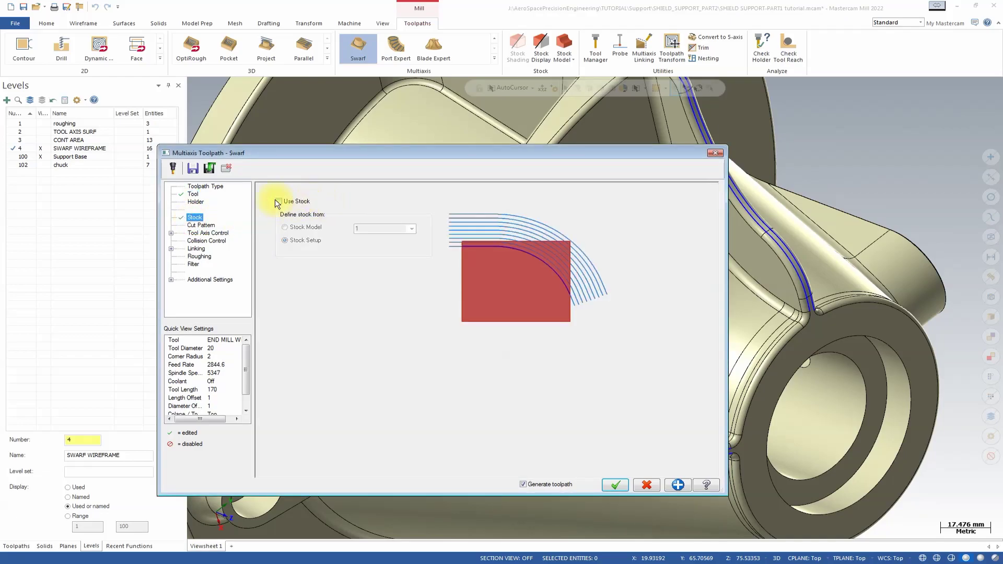
click(204, 226)
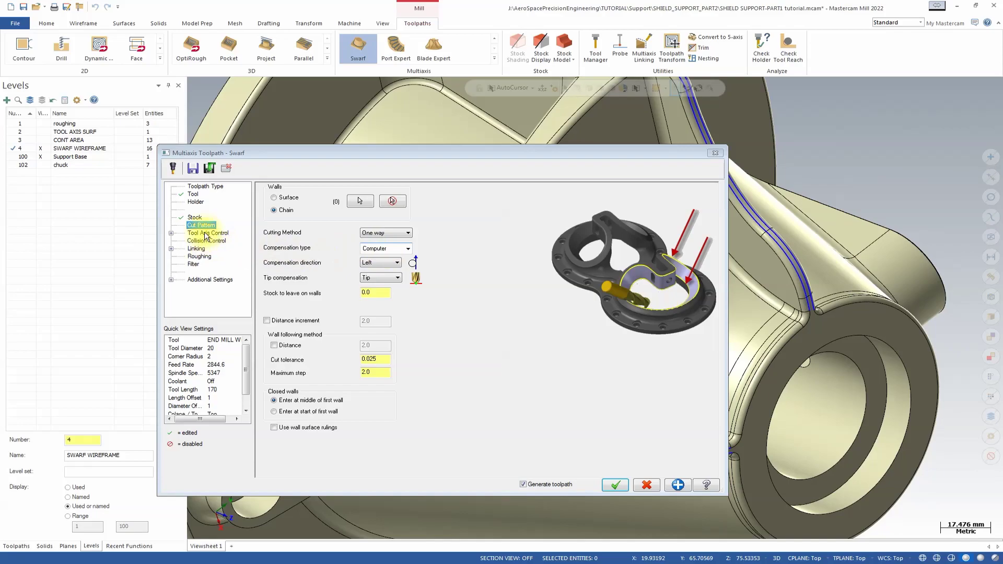
click(272, 212)
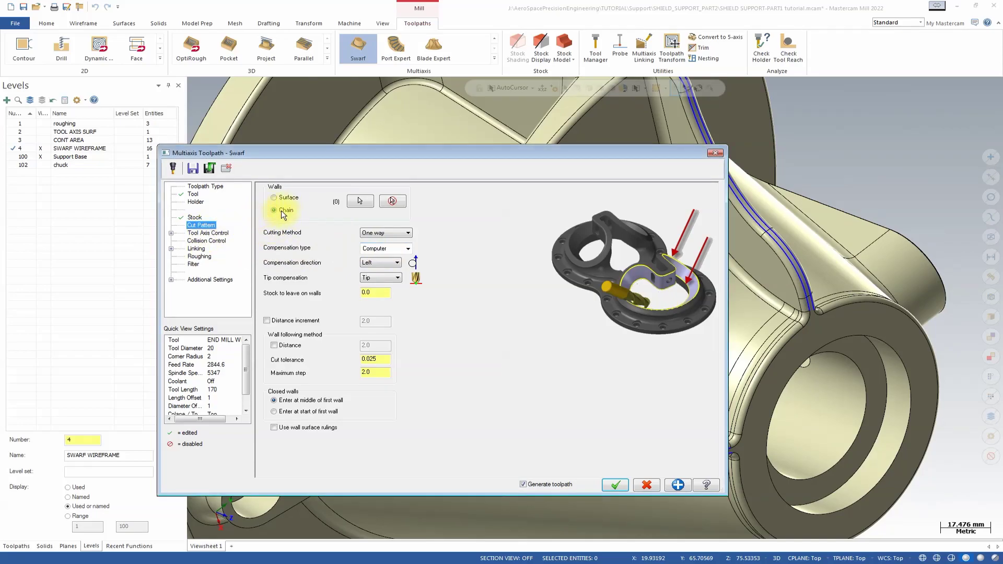
Chain the two long edge curves on the lower rib as the swarf walls, inner curve first, both starting at the end away from the bore
click(365, 206)
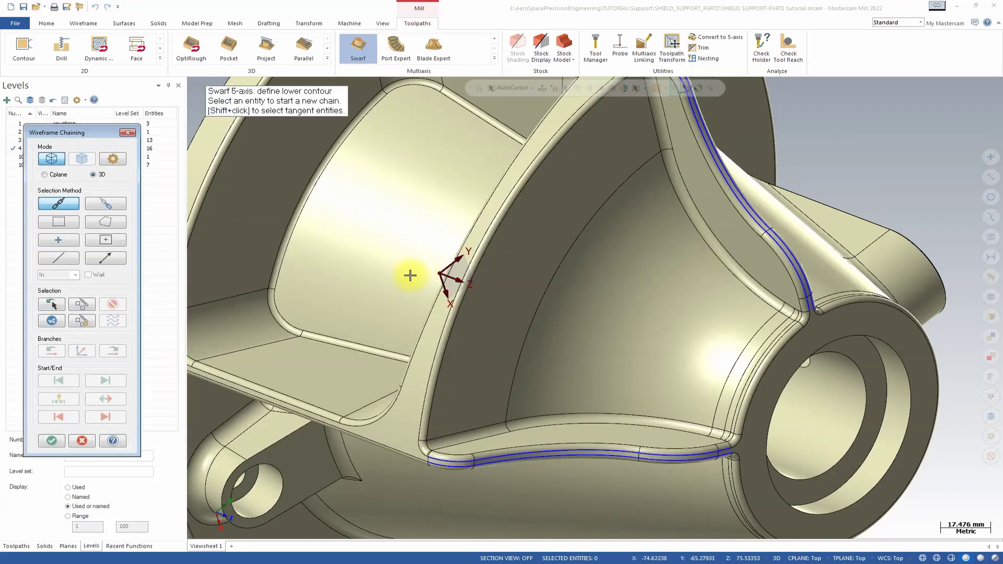
middle_drag(732, 450, 779, 367)
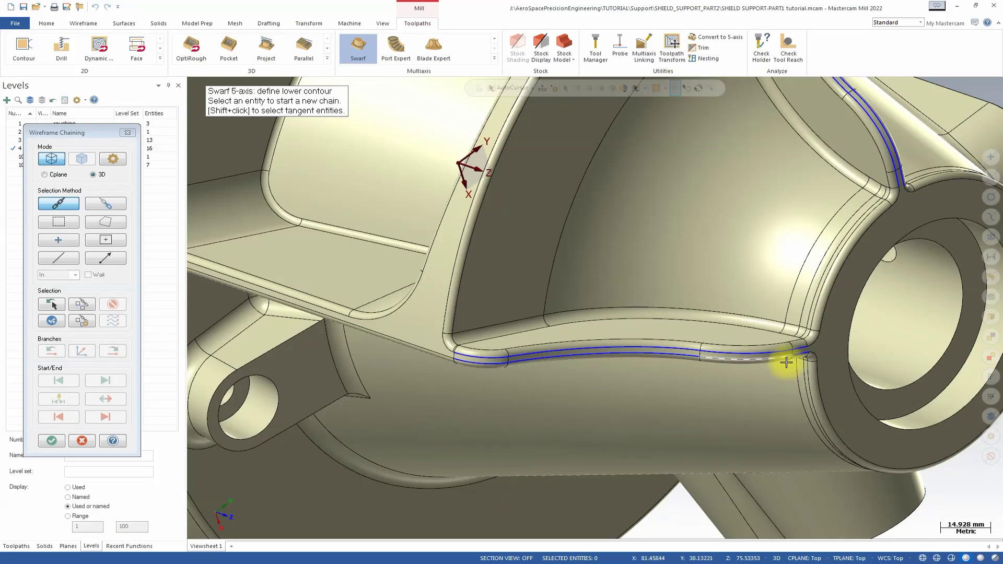
middle_drag(787, 362, 777, 365)
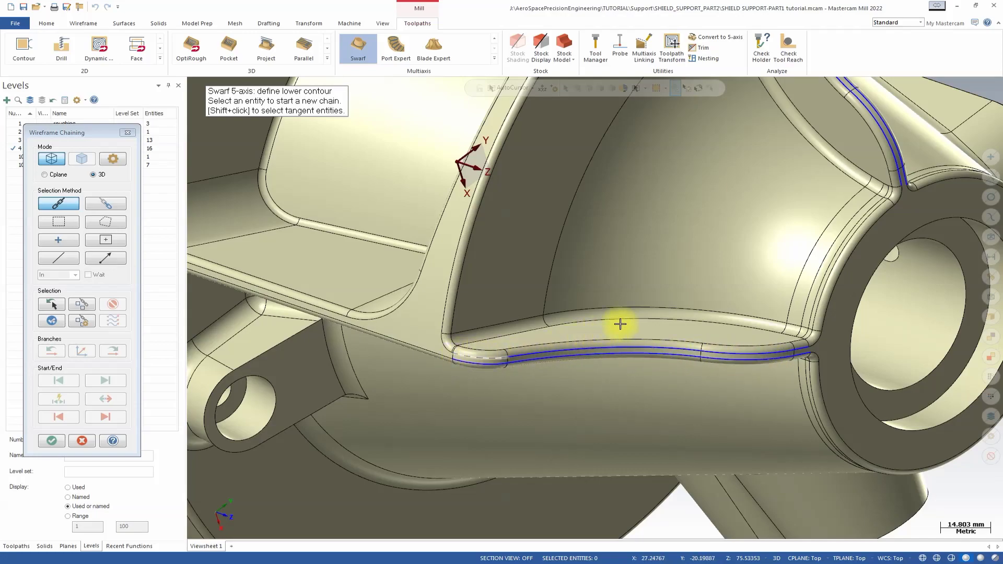
middle_drag(757, 329, 730, 331)
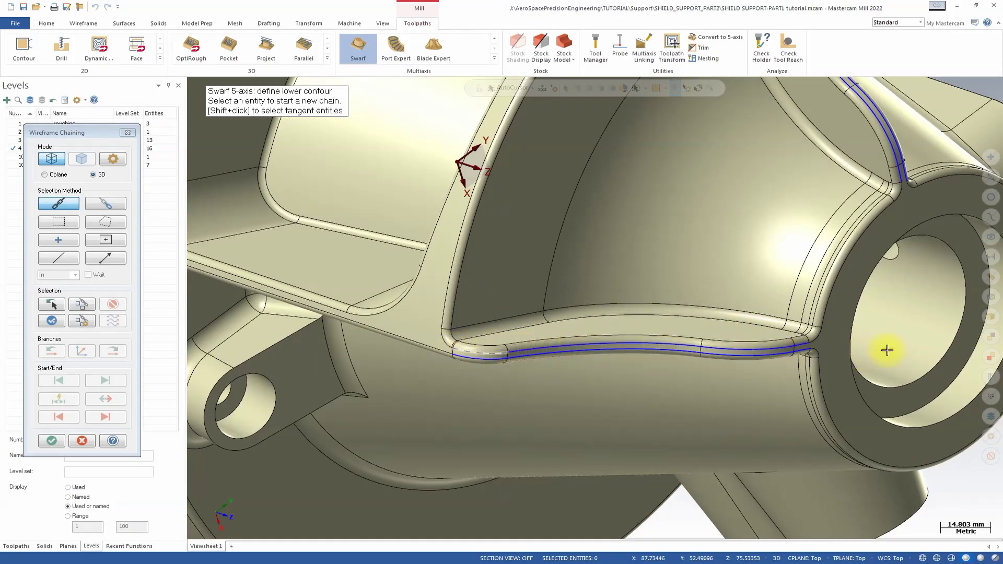
click(464, 354)
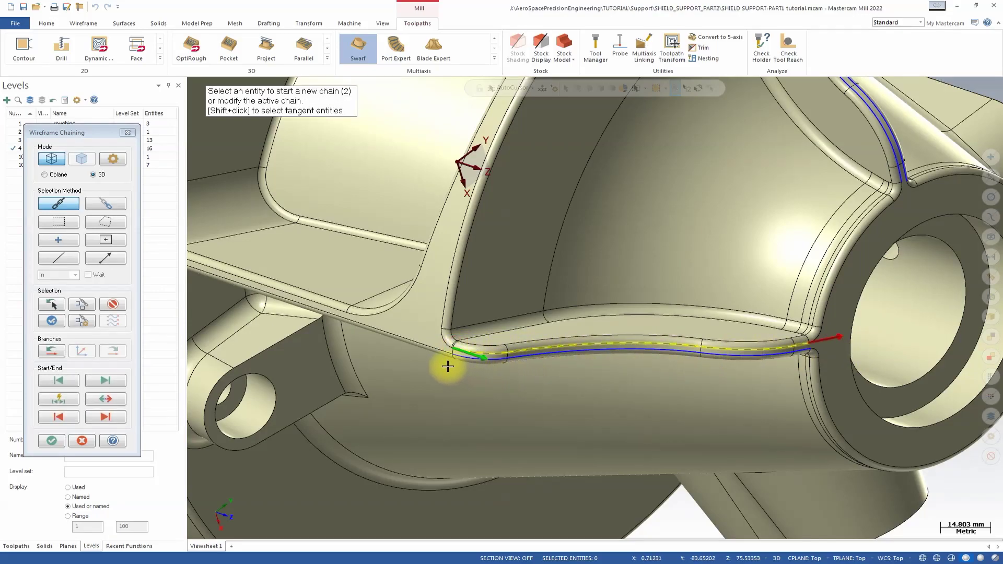
click(464, 357)
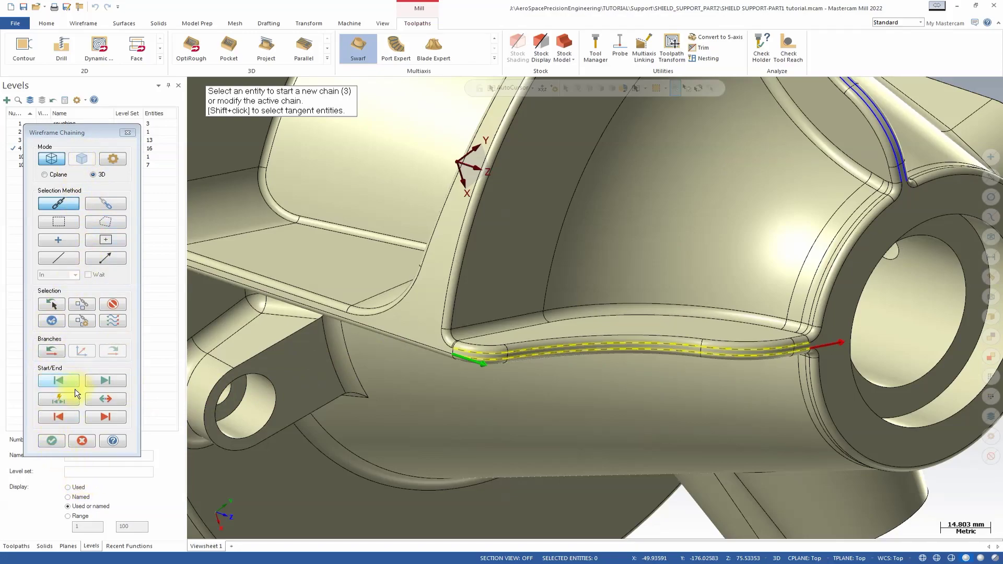
click(52, 443)
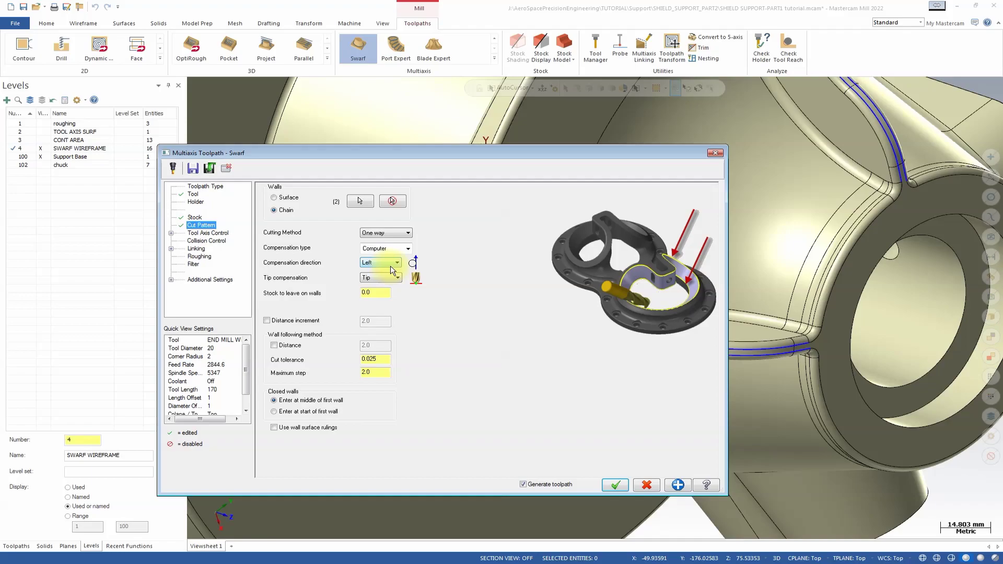
Set the stock to leave on walls to 0.15 and make closed walls enter at the start of the first wall
double_click(376, 292)
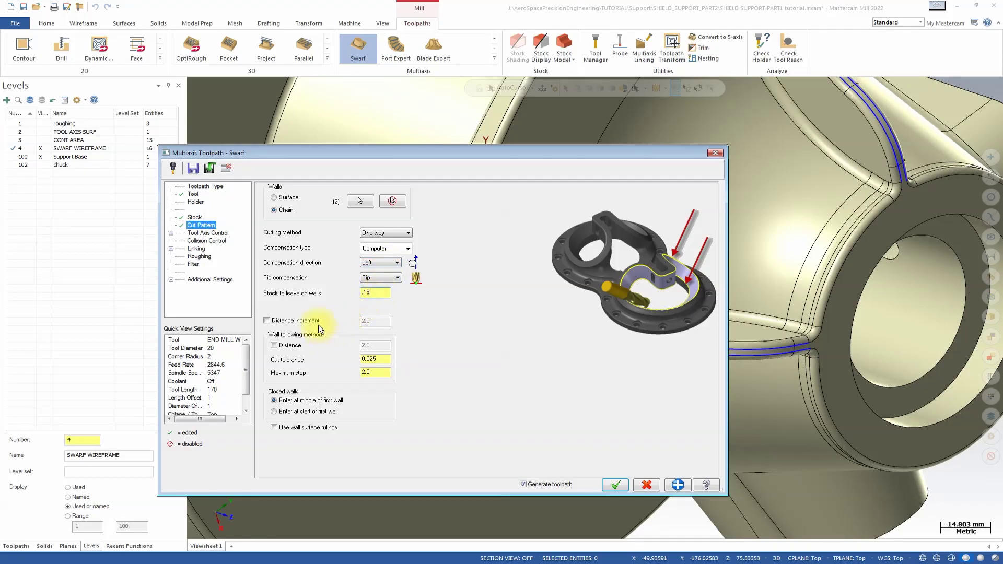
click(369, 360)
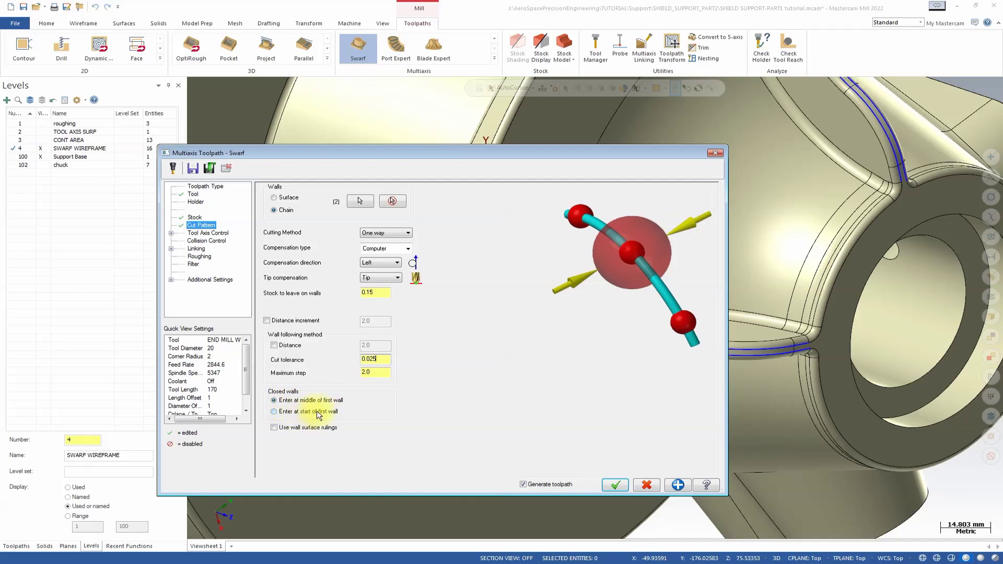
click(274, 412)
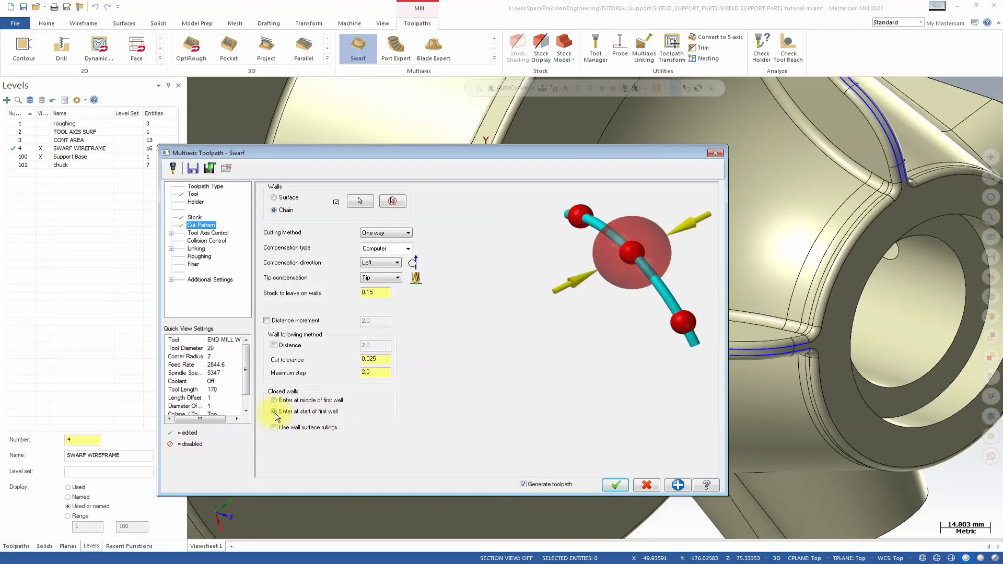
Set the tool axis control to 5 axis output with the Z axis as backplot rotary axis
click(195, 234)
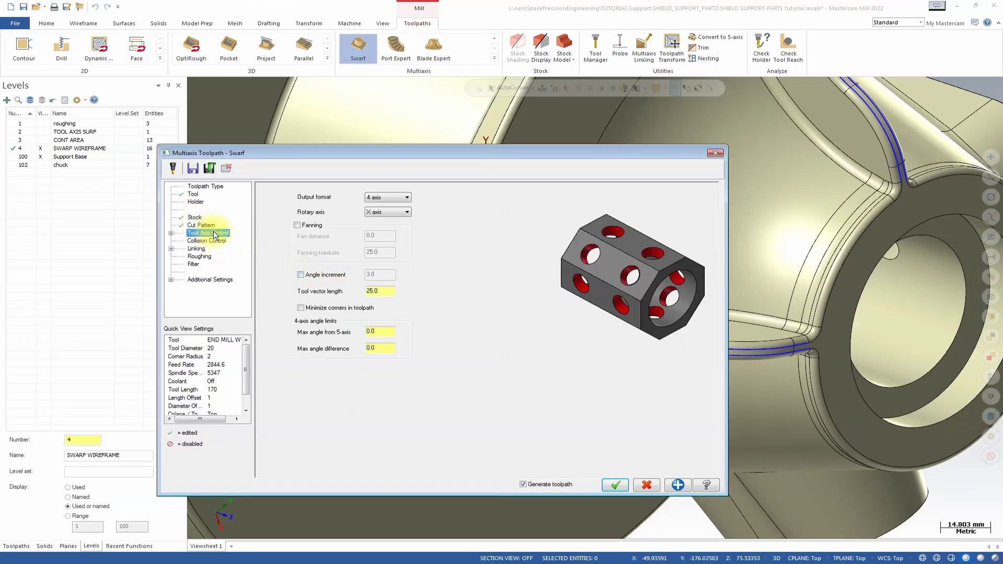
click(374, 198)
click(386, 213)
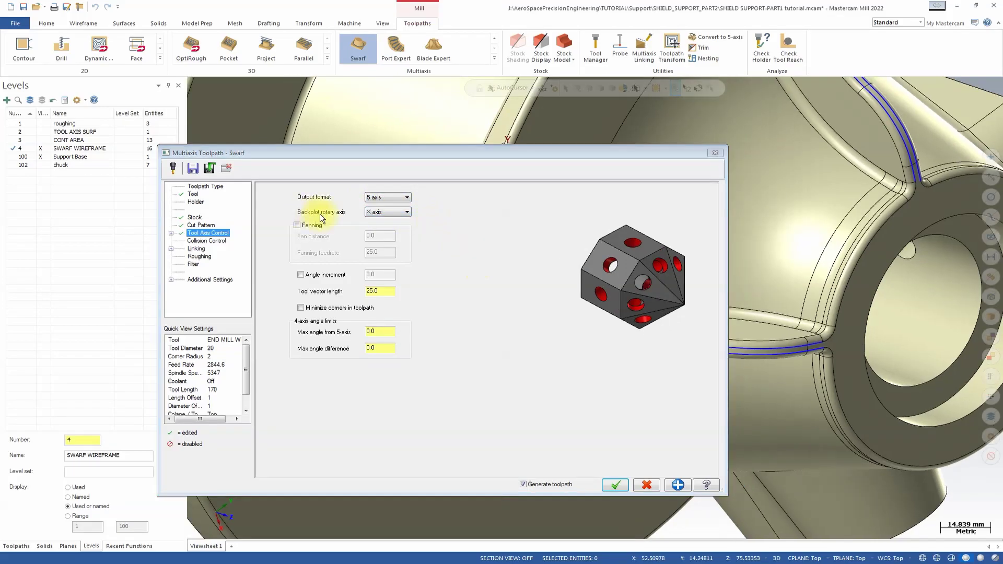
click(381, 212)
click(385, 233)
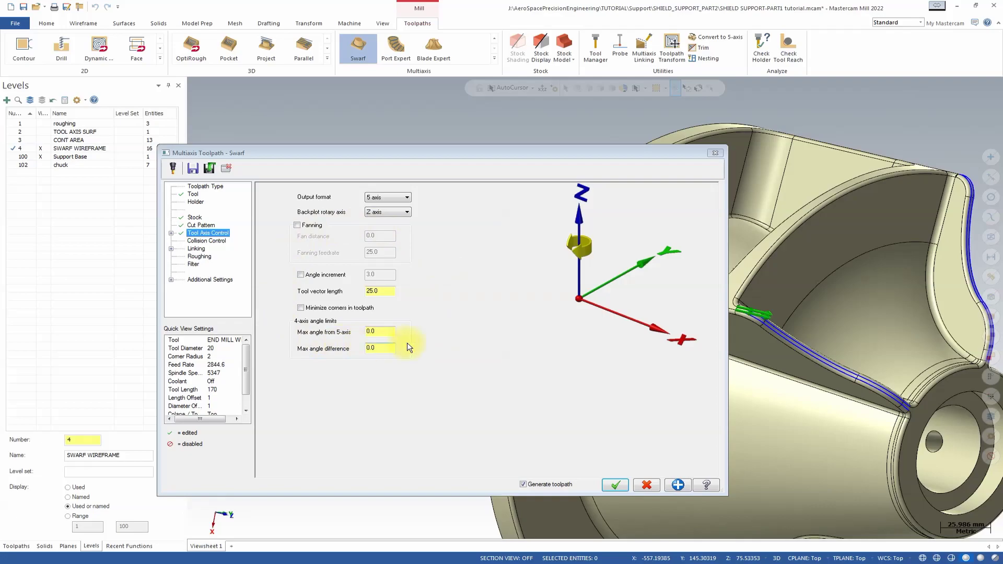
Set the tip distance above the lower rail to -4 and enable High Speed oscillation with amplitude 20 and distance along contour 35
click(217, 241)
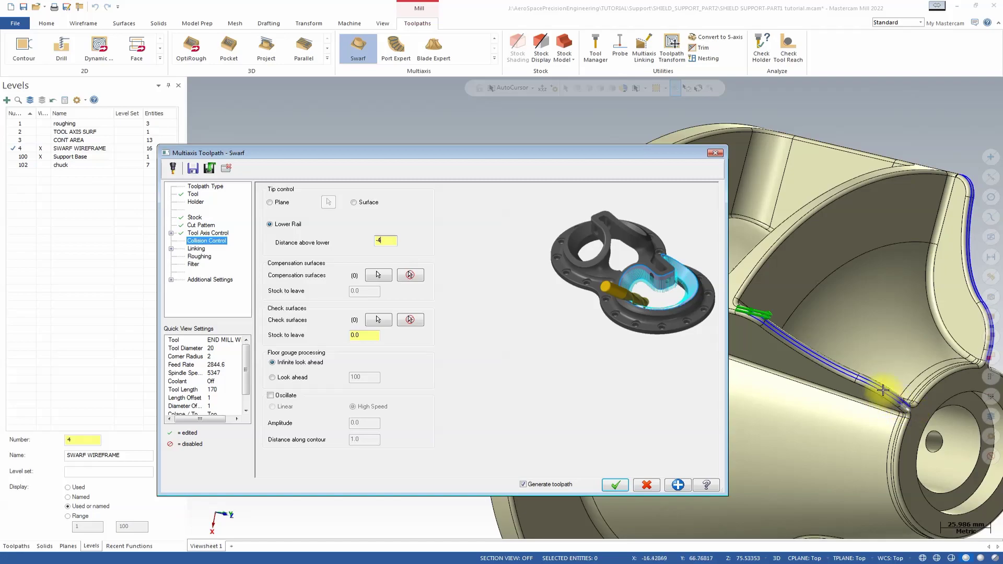
click(287, 396)
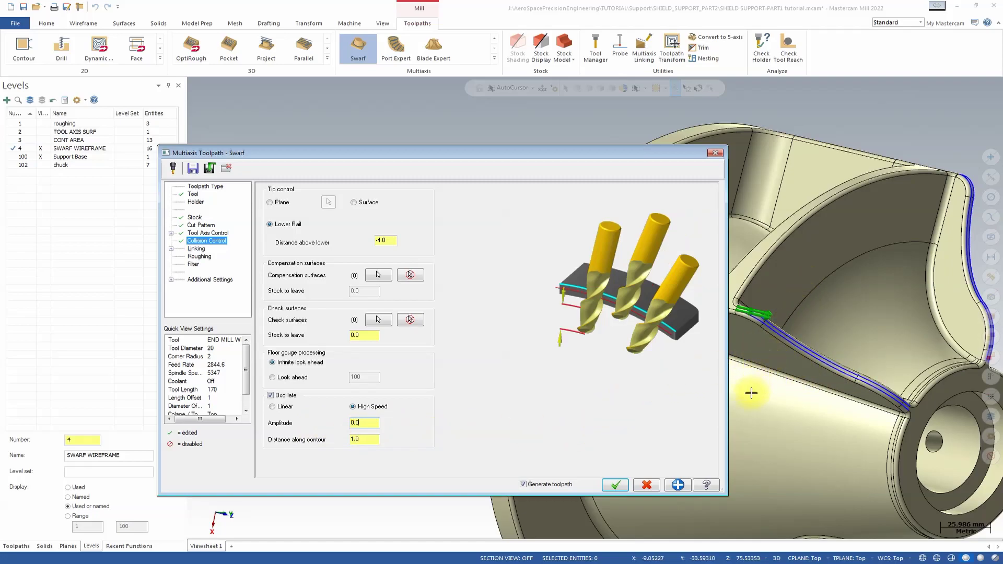
click(354, 423)
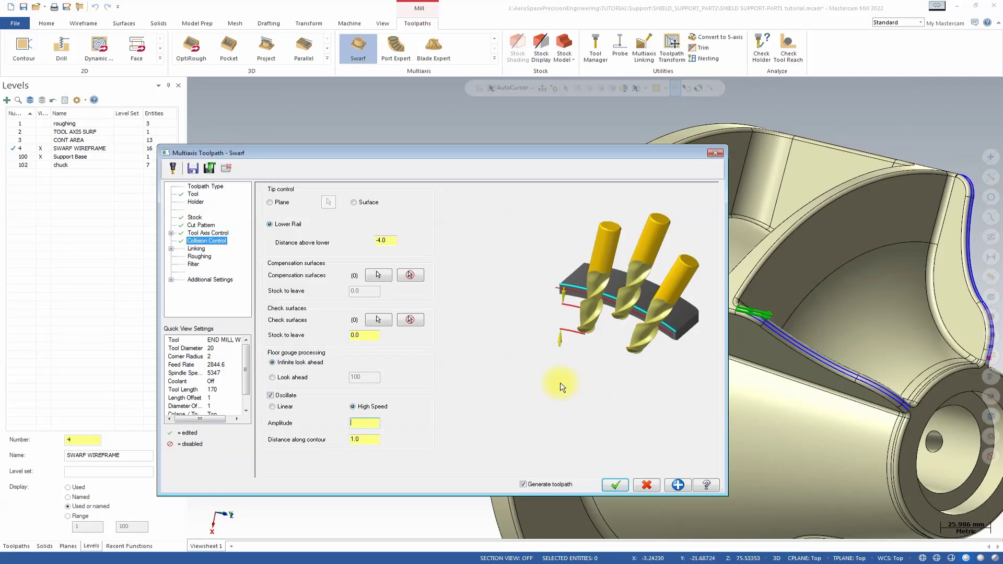
click(370, 434)
click(370, 439)
double_click(355, 439)
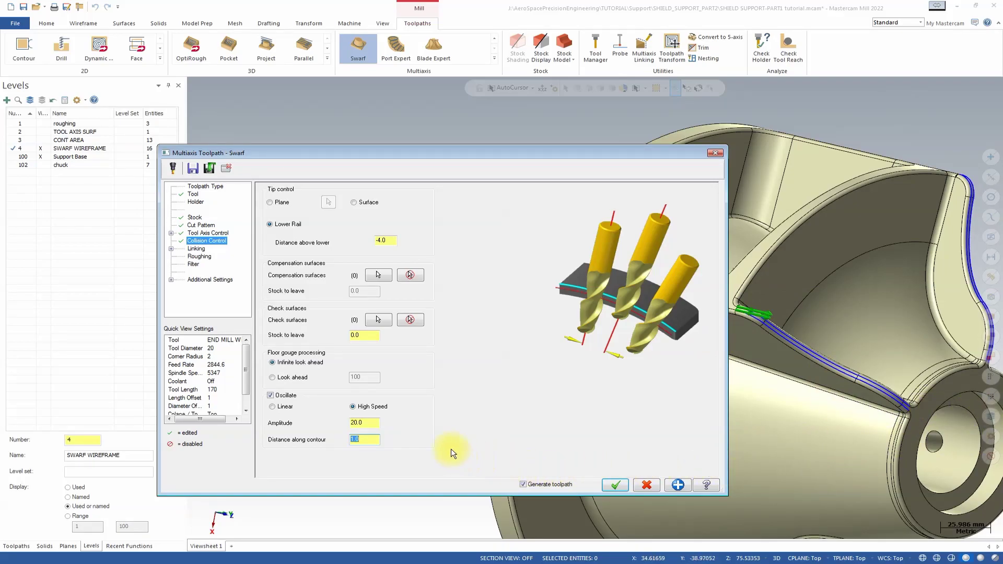
click(368, 424)
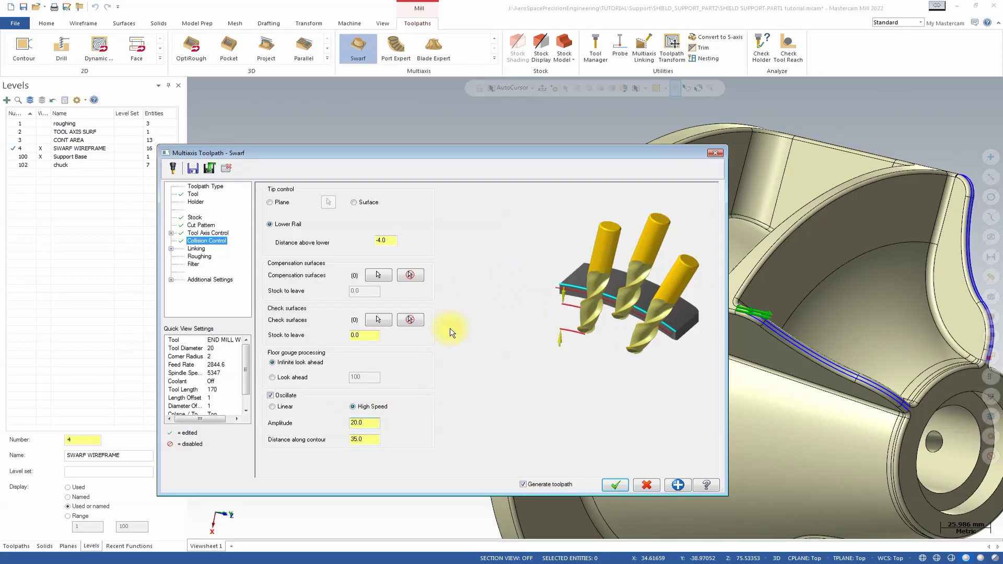
click(282, 410)
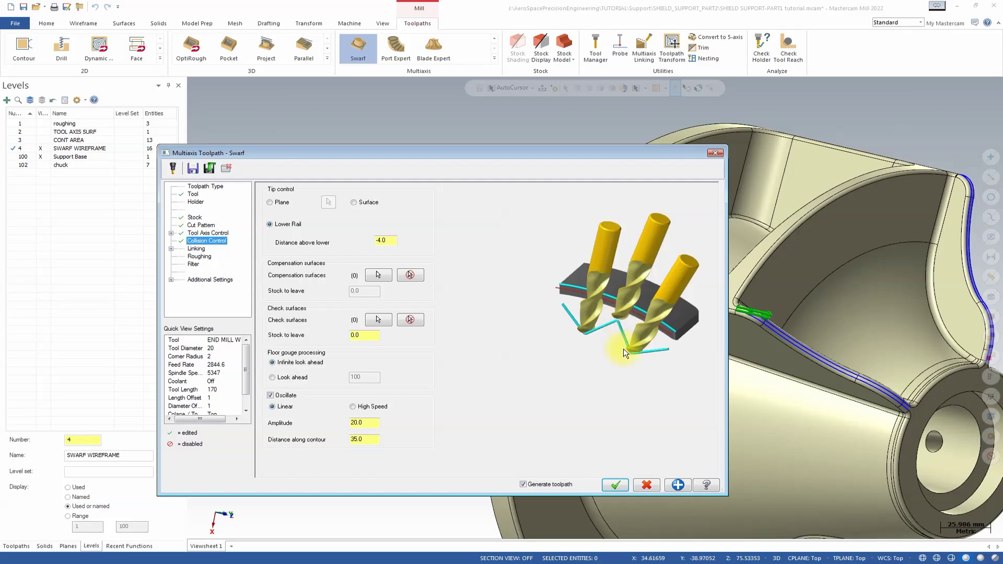
click(374, 406)
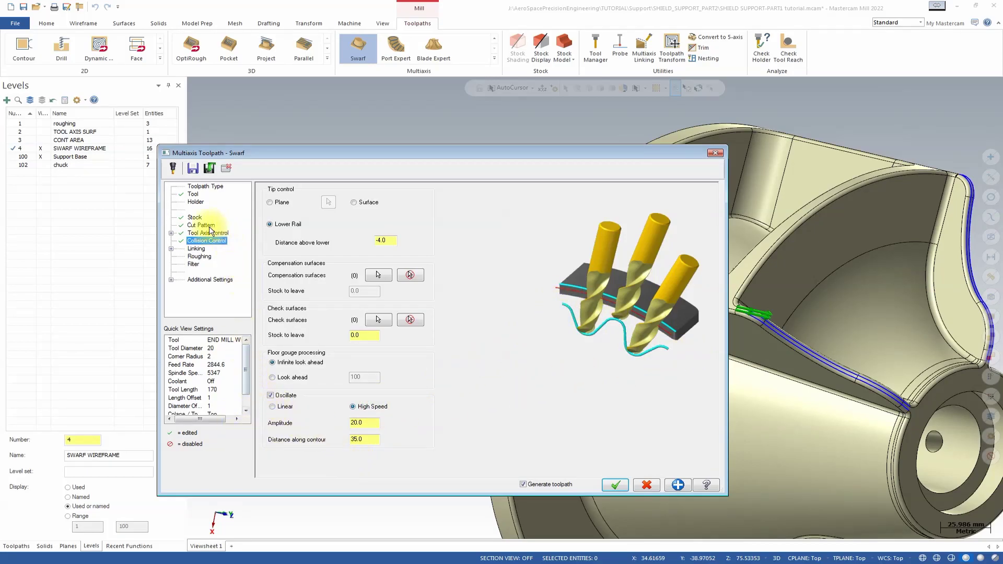
Enable entry and exit curves in the toolpath's linking settings, with both set to always be used
click(196, 249)
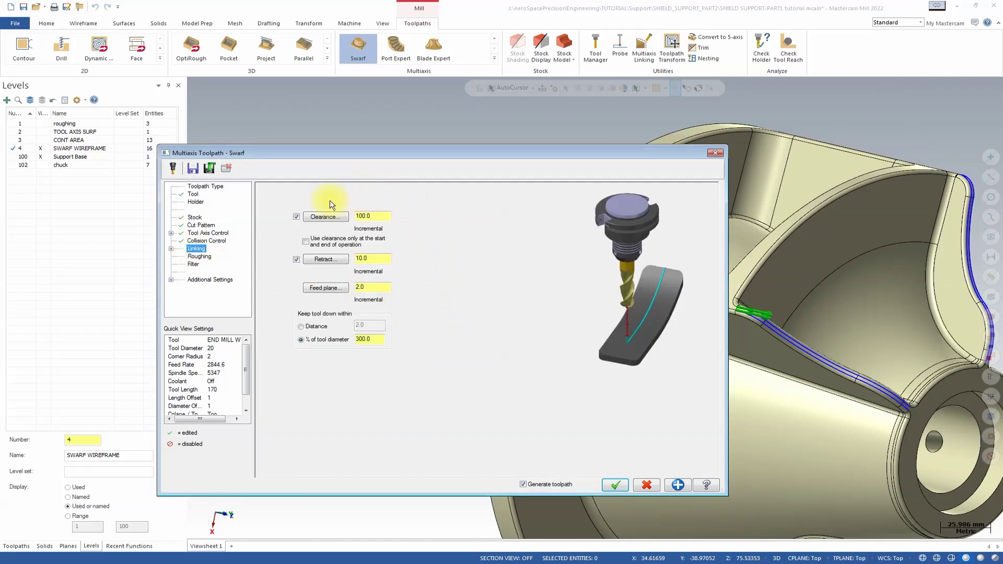
click(171, 249)
click(206, 257)
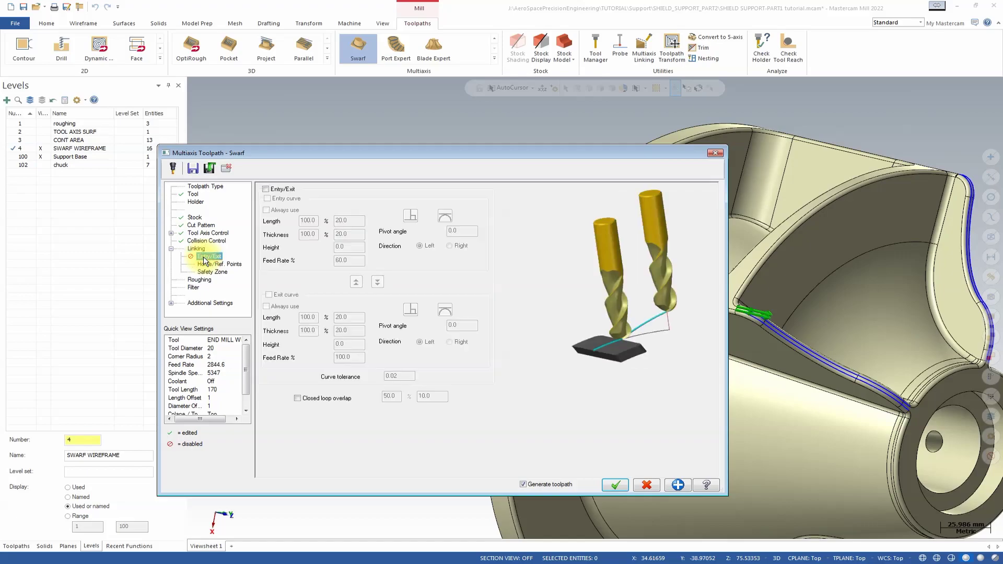
click(266, 189)
click(269, 295)
click(267, 307)
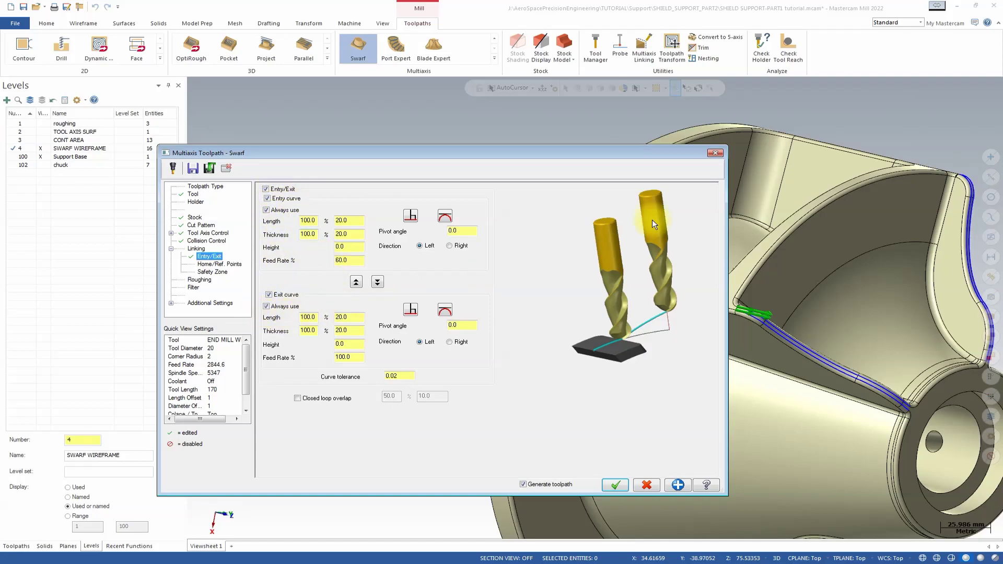
Set the entry curve's length and thickness to 5 and copy the entry values to the exit curve
click(348, 220)
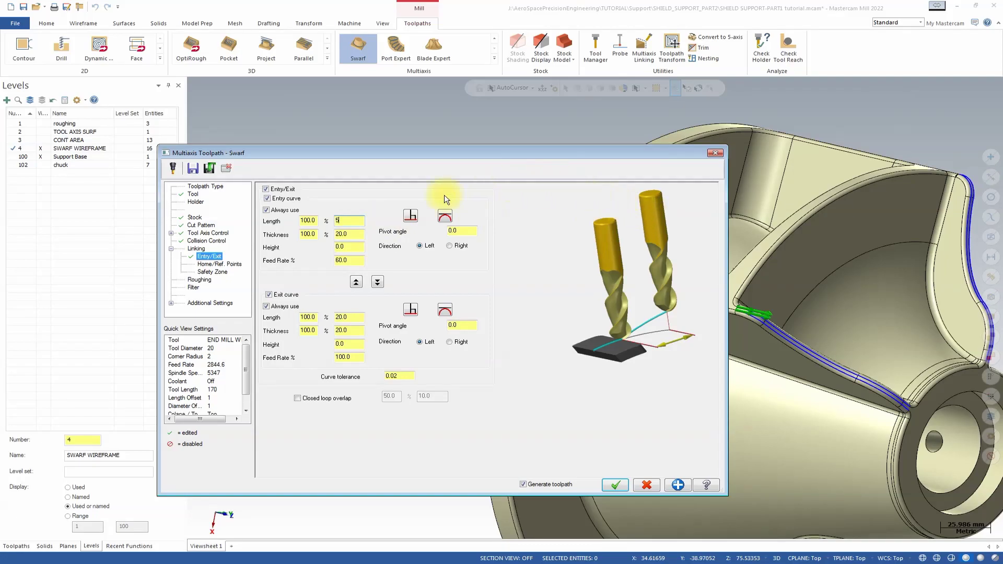
click(358, 232)
text(5)
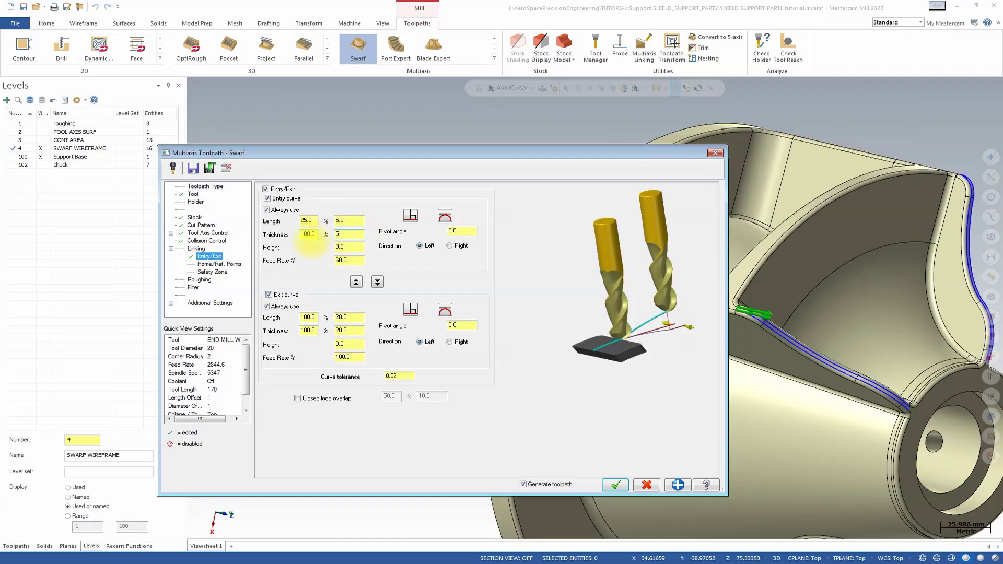
click(378, 282)
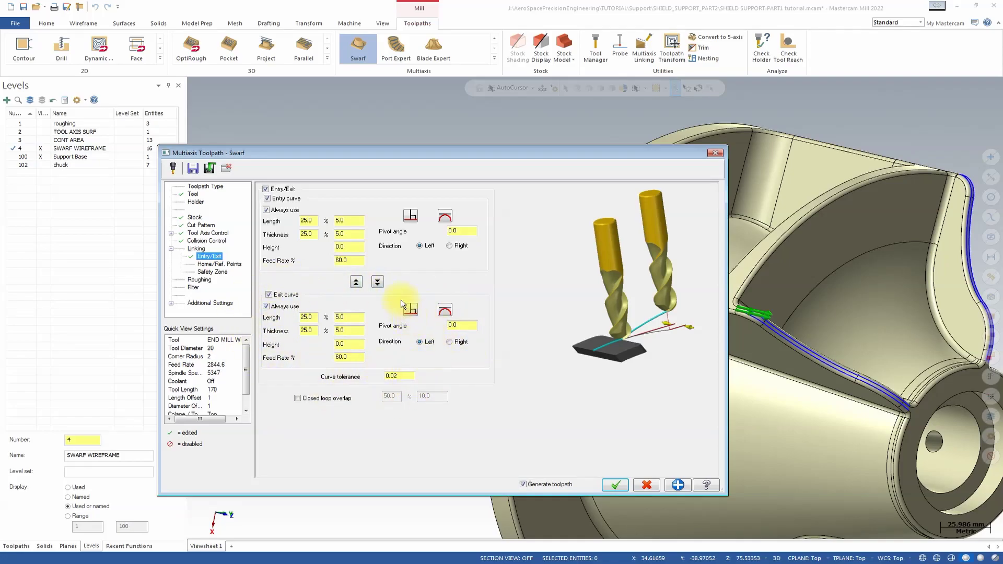
Enable roughing multi passes with one rough pass at 10 spacing and one finish pass
click(220, 274)
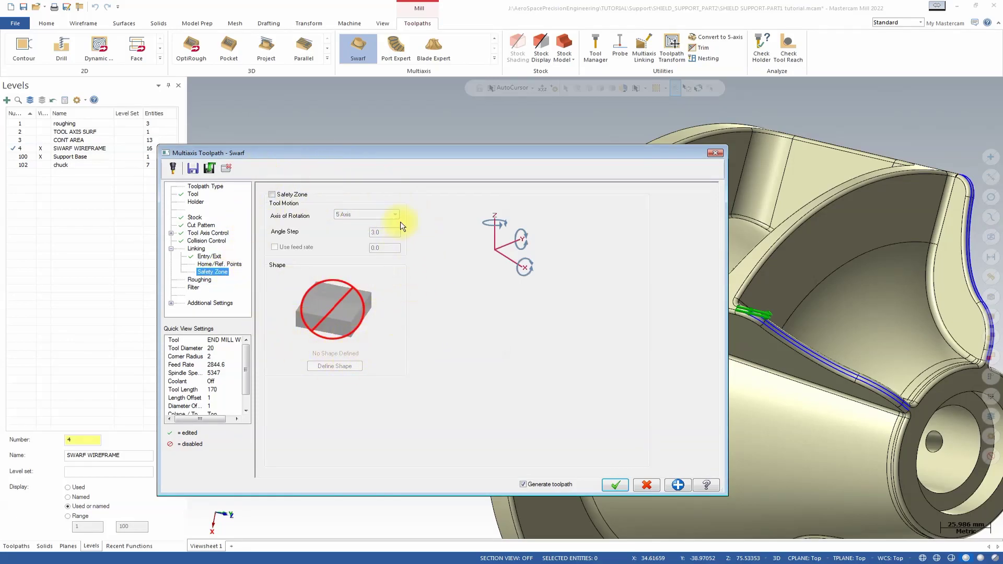
click(208, 283)
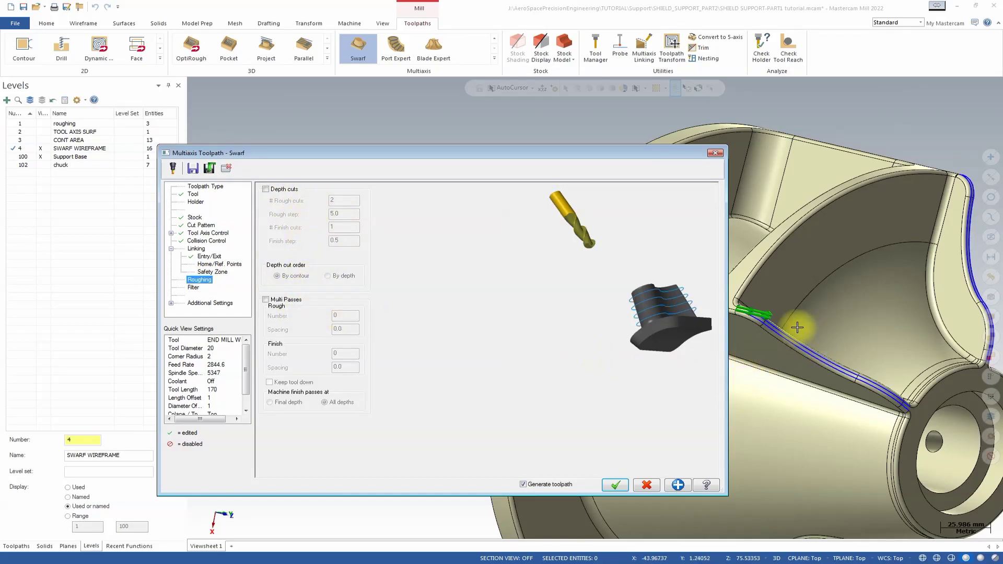
click(265, 299)
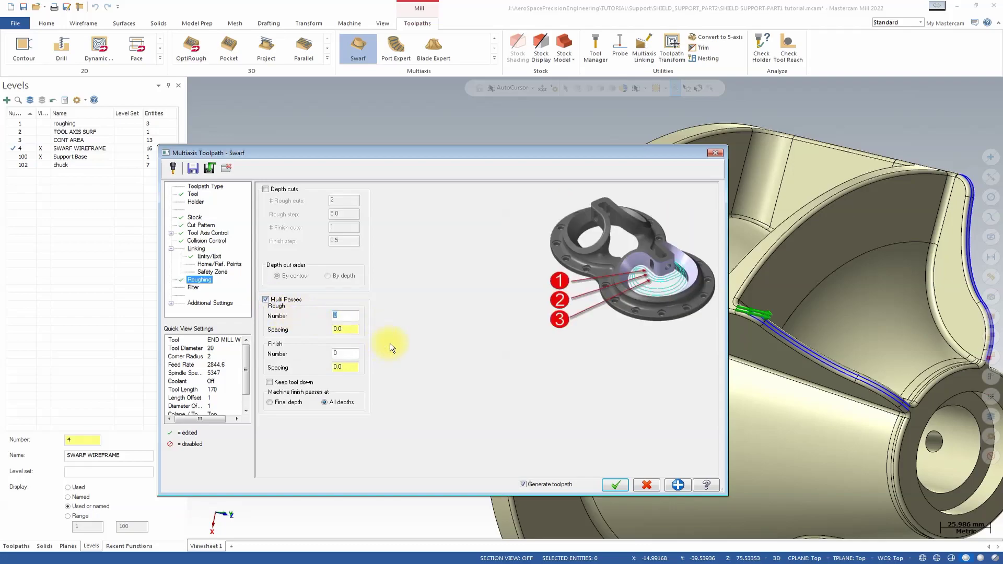
click(353, 330)
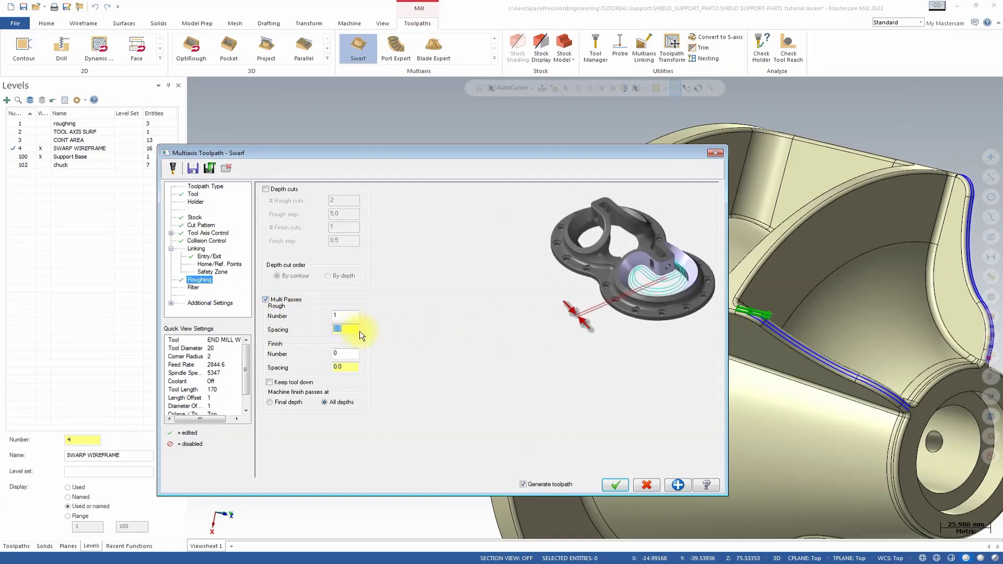
text(10)
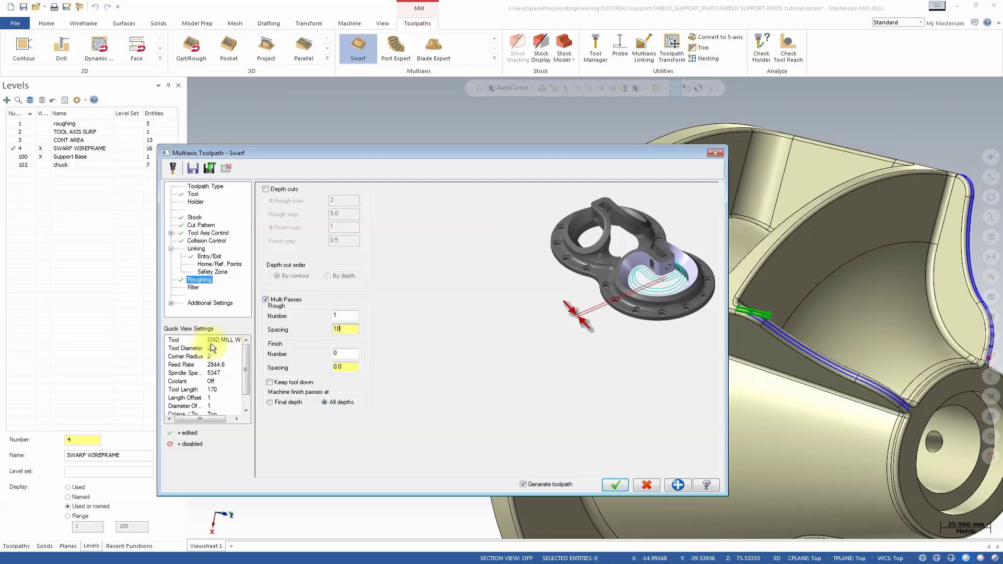
click(345, 353)
text(1)
click(354, 369)
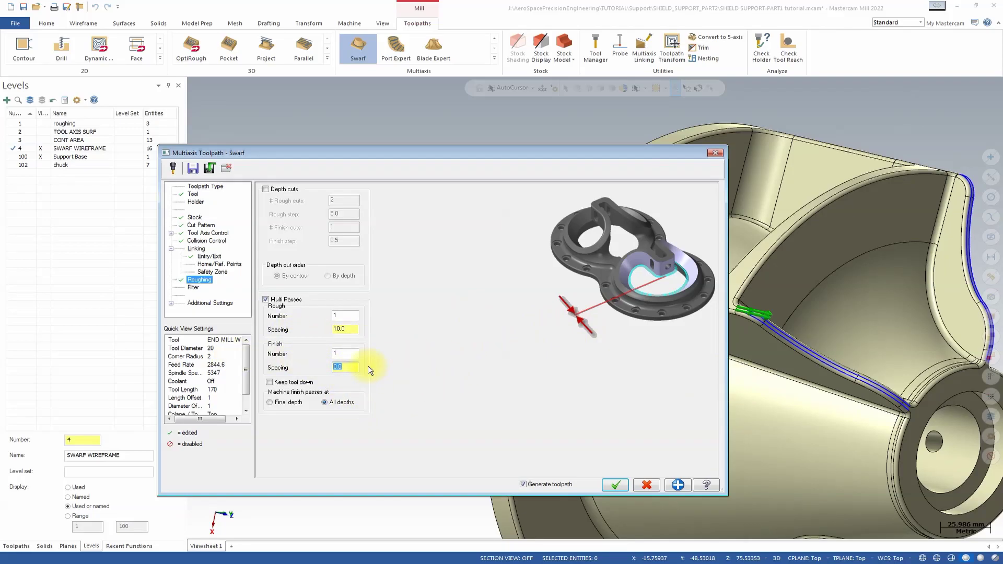
Review the swarf toolpath's filter settings and its working, tool and construction planes
click(193, 287)
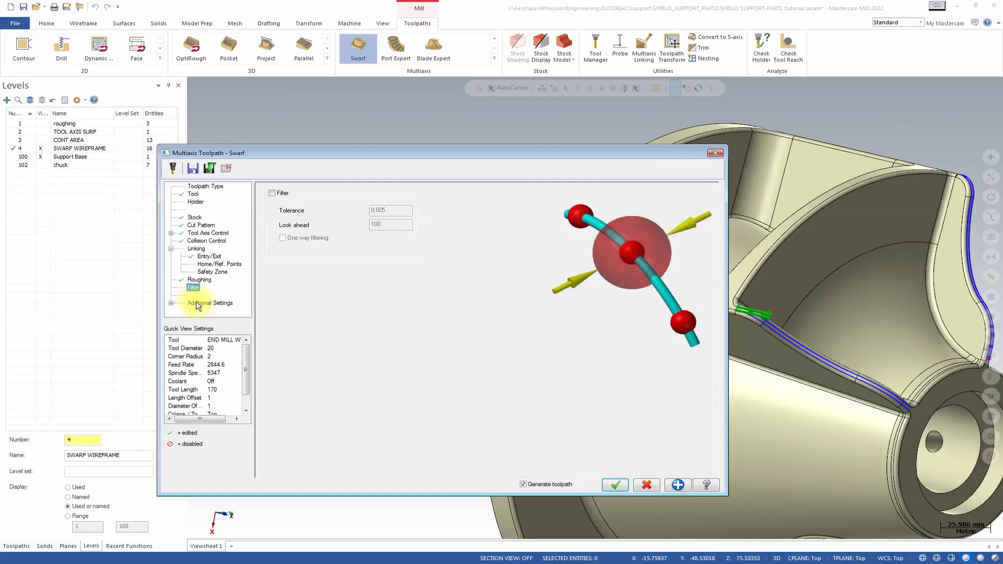
click(170, 303)
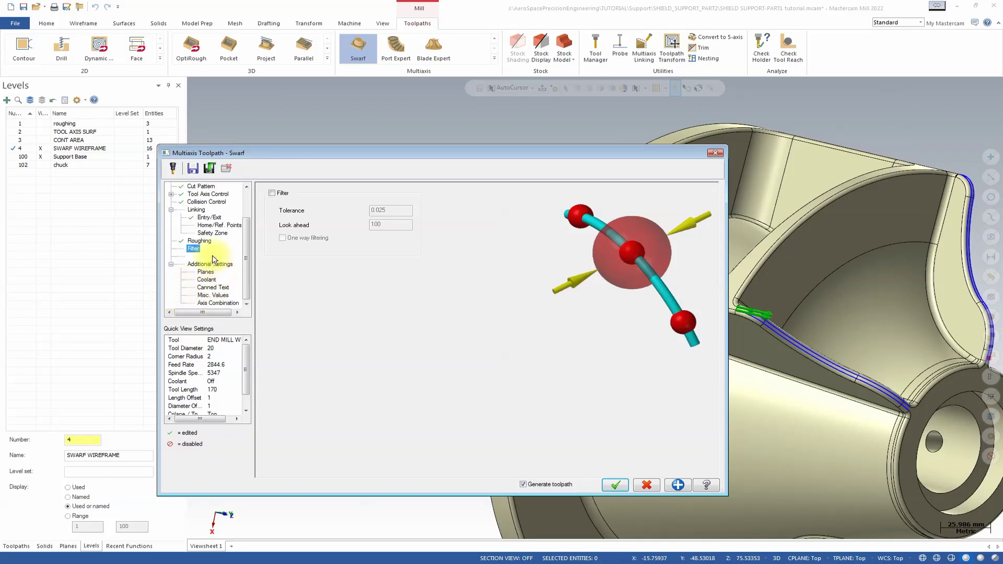
click(206, 272)
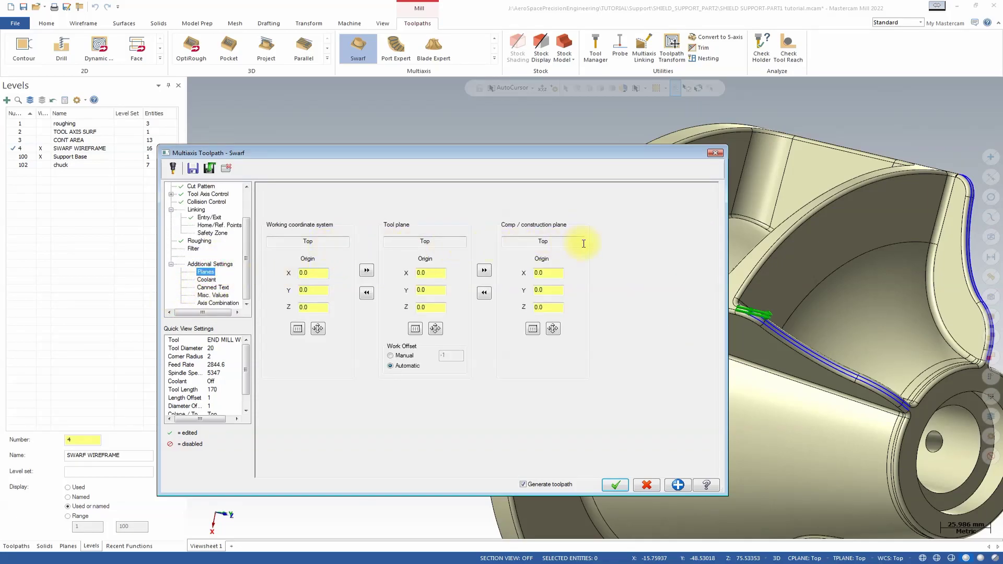
Set flood coolant to On, check the axis combination, and accept the swarf parameters to generate the toolpath
click(206, 279)
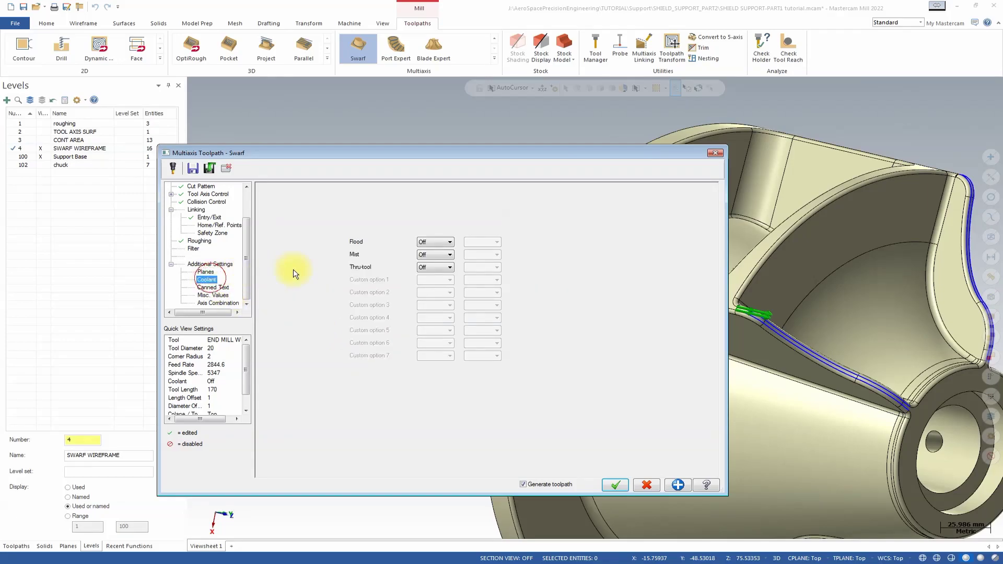
click(426, 251)
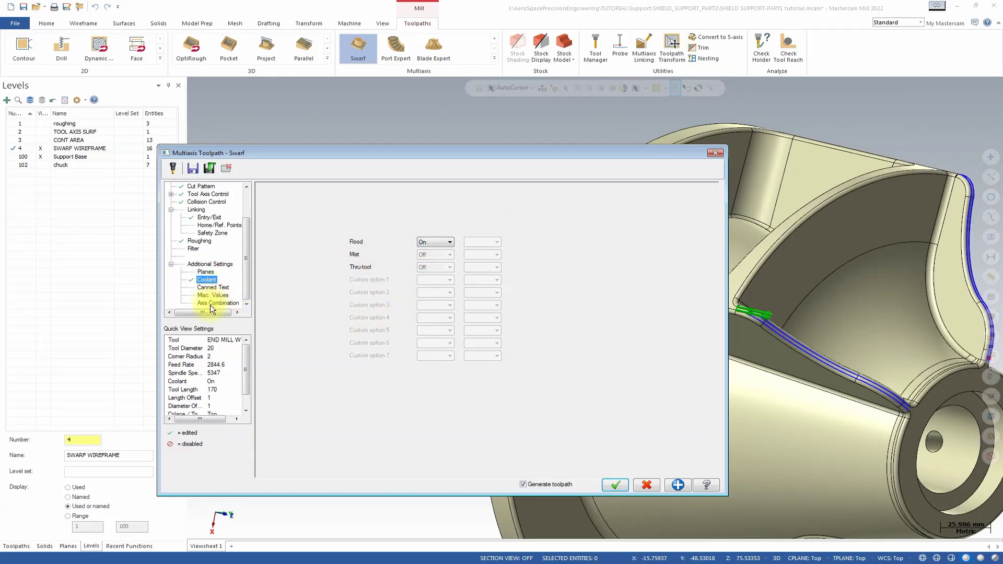
click(234, 293)
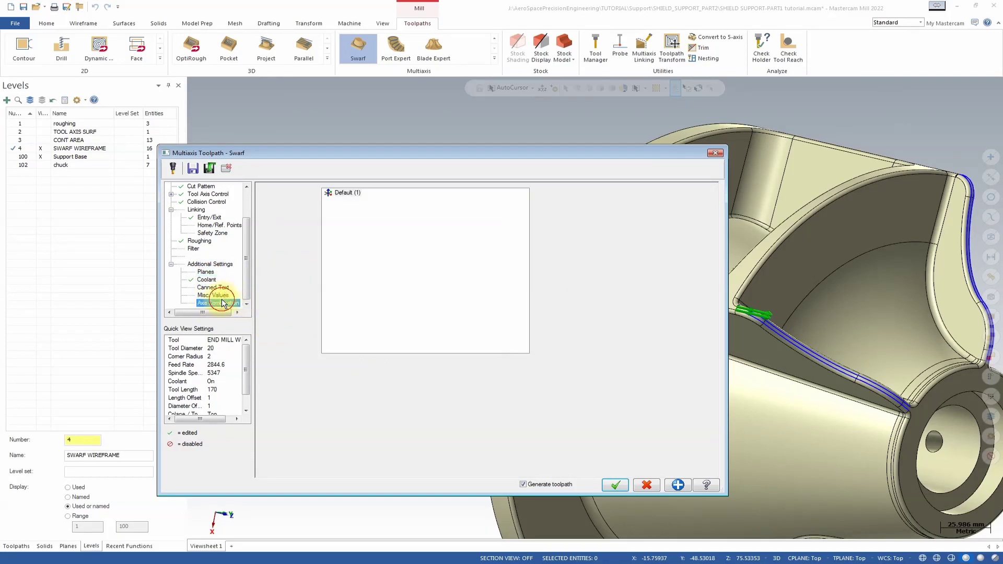
click(614, 485)
Backplot the swarf toolpath along the rib and examine where the chained curves end at the hub
middle_drag(629, 242, 733, 369)
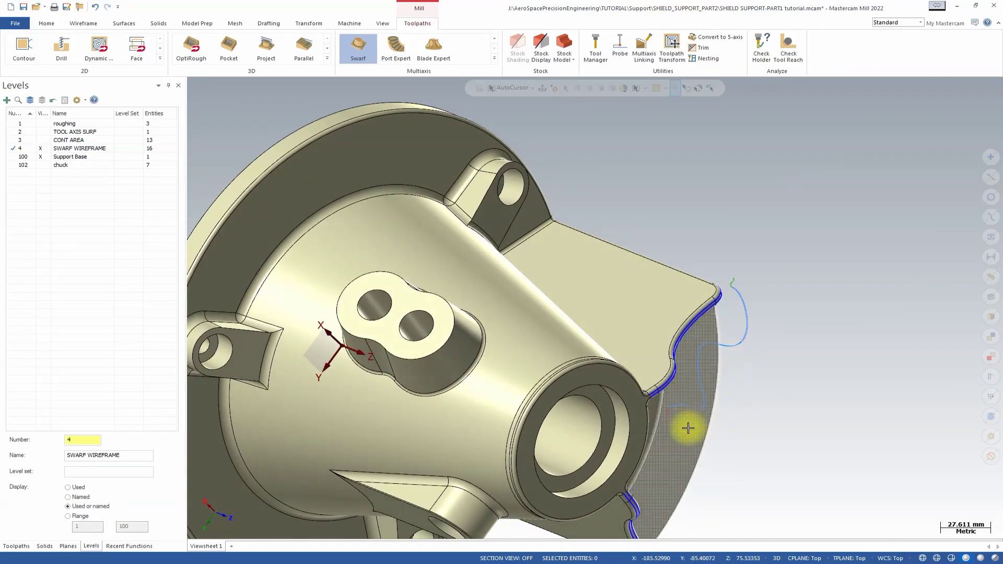
middle_drag(674, 403, 533, 333)
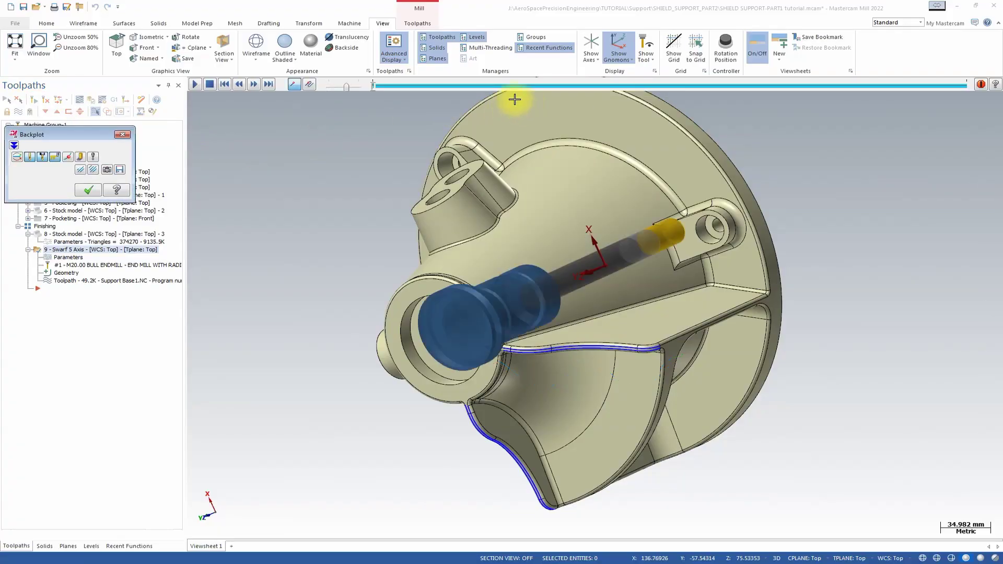
drag(373, 90, 635, 143)
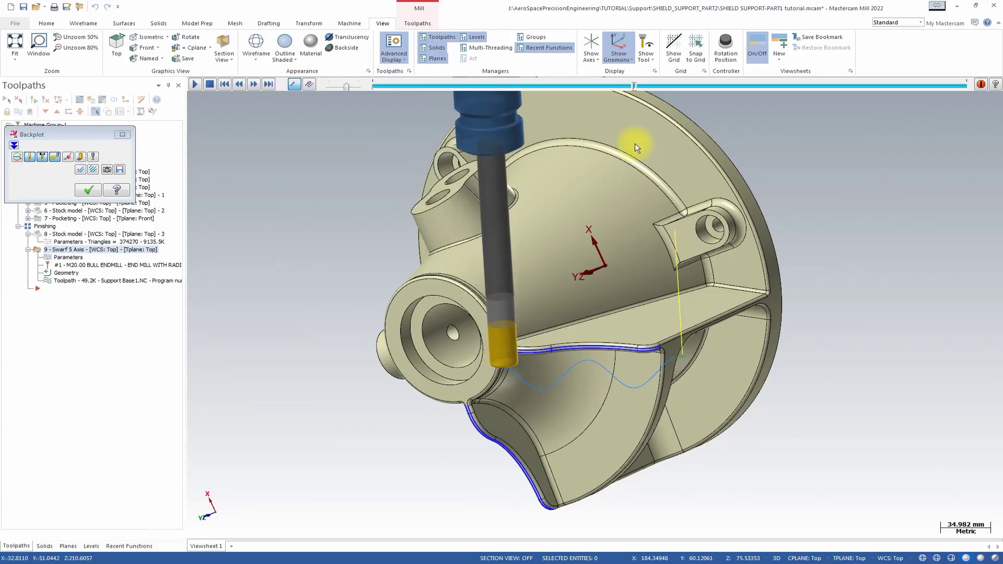
click(122, 134)
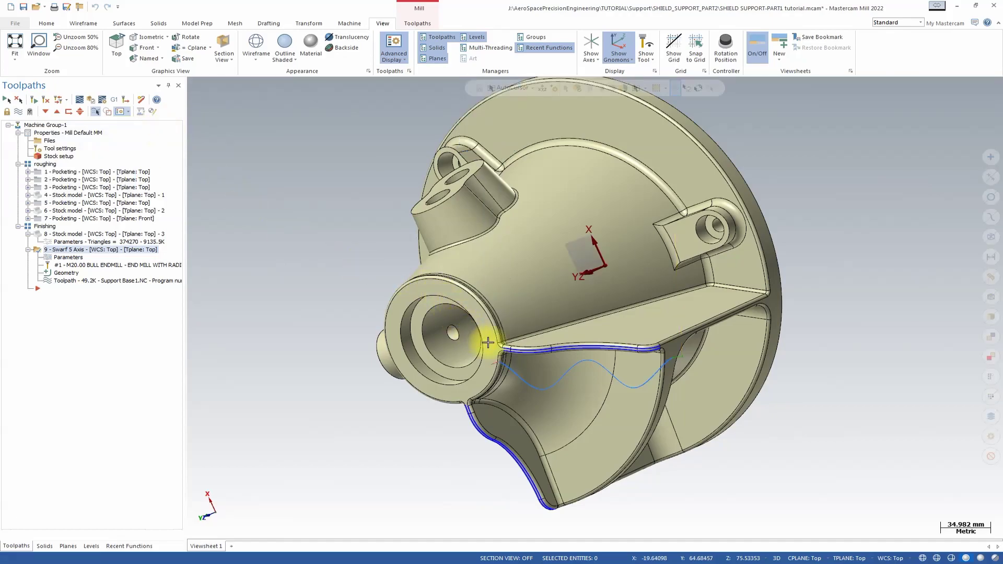
scroll(509, 352, up, 8)
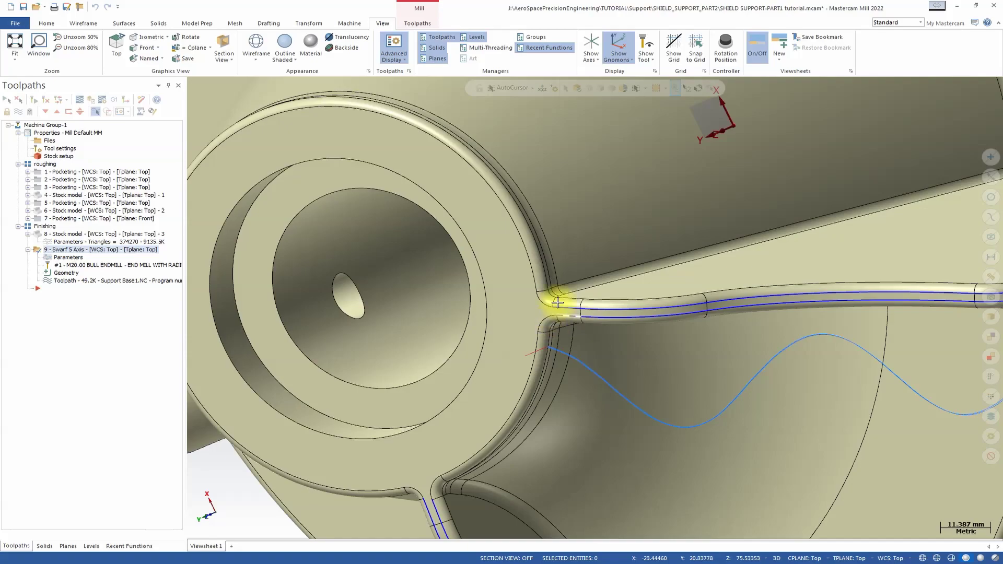
scroll(522, 326, down, 1)
scroll(522, 326, down, 6)
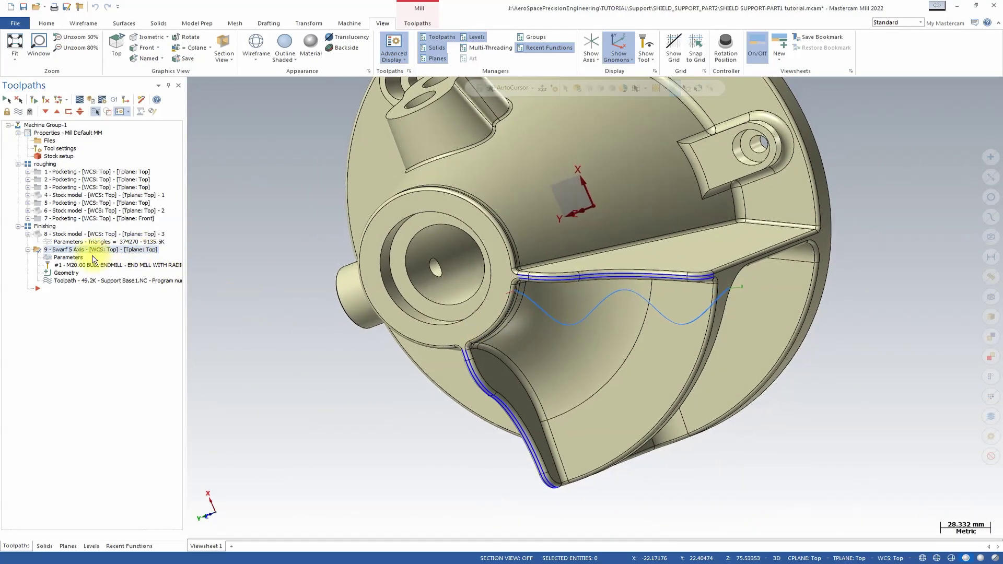
Clear the wall chains in the swarf operation's cut pattern and start rechaining all walls using partial 3D wireframe chaining
click(68, 257)
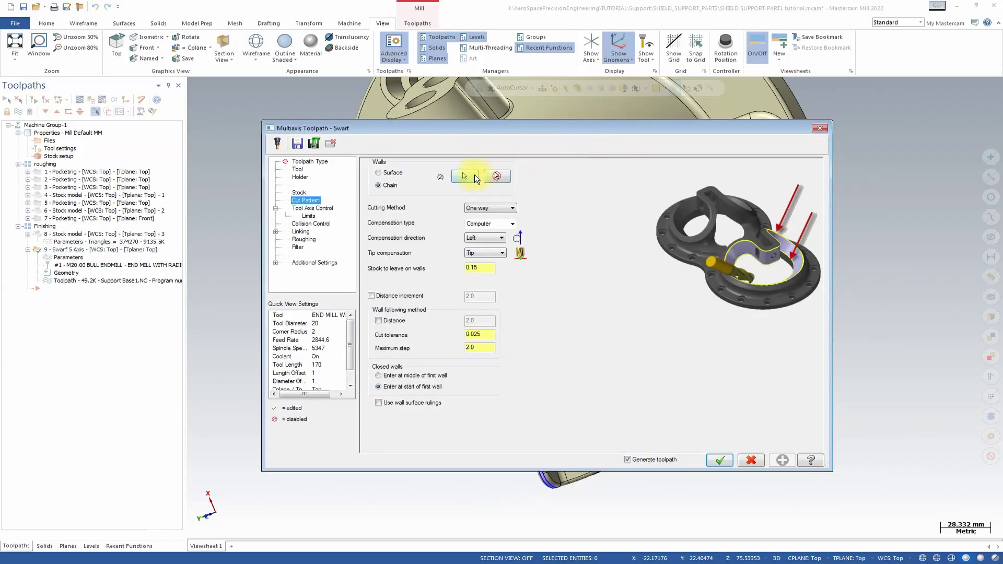
click(496, 176)
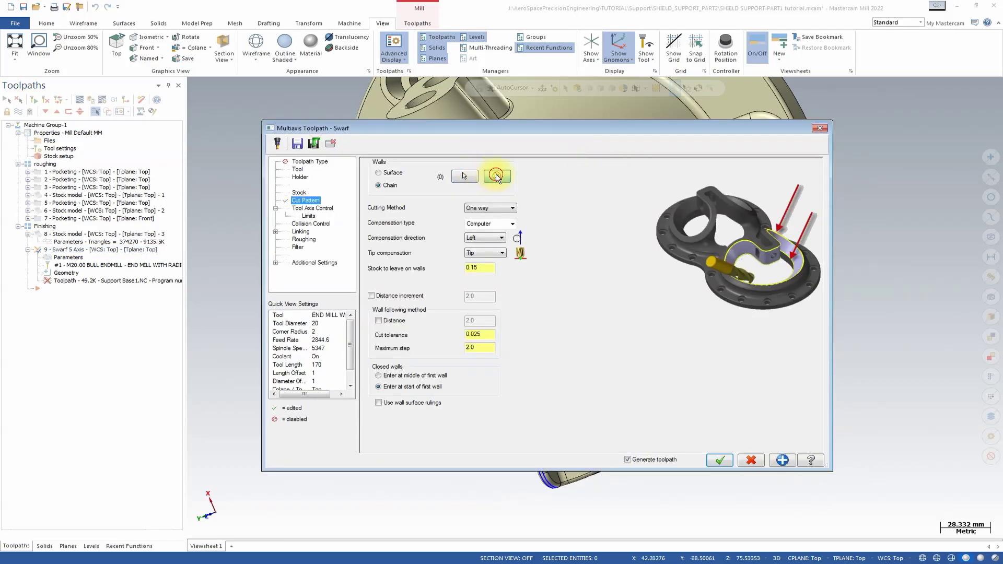
click(462, 175)
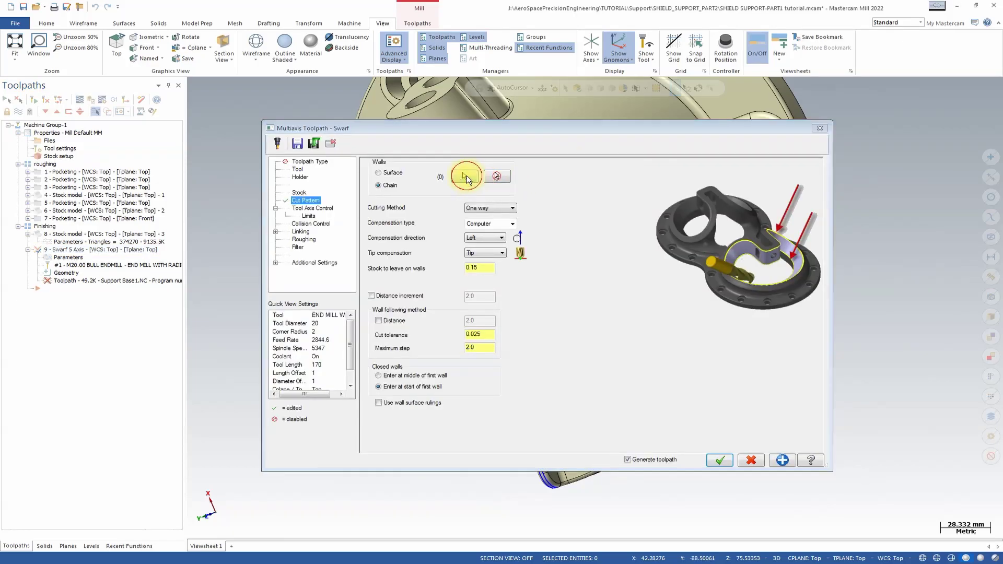
right_click(592, 157)
click(568, 141)
right_click(571, 151)
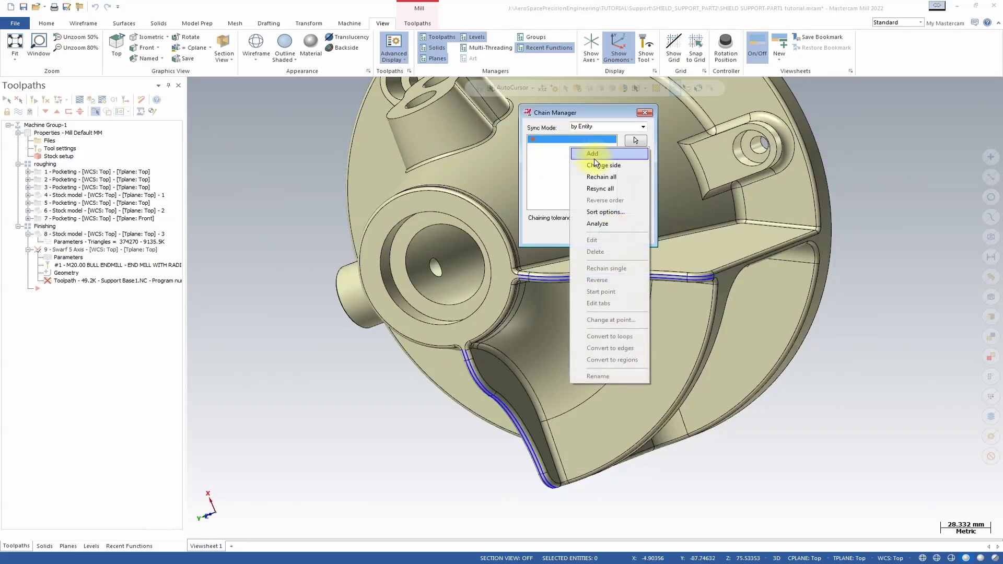
click(618, 177)
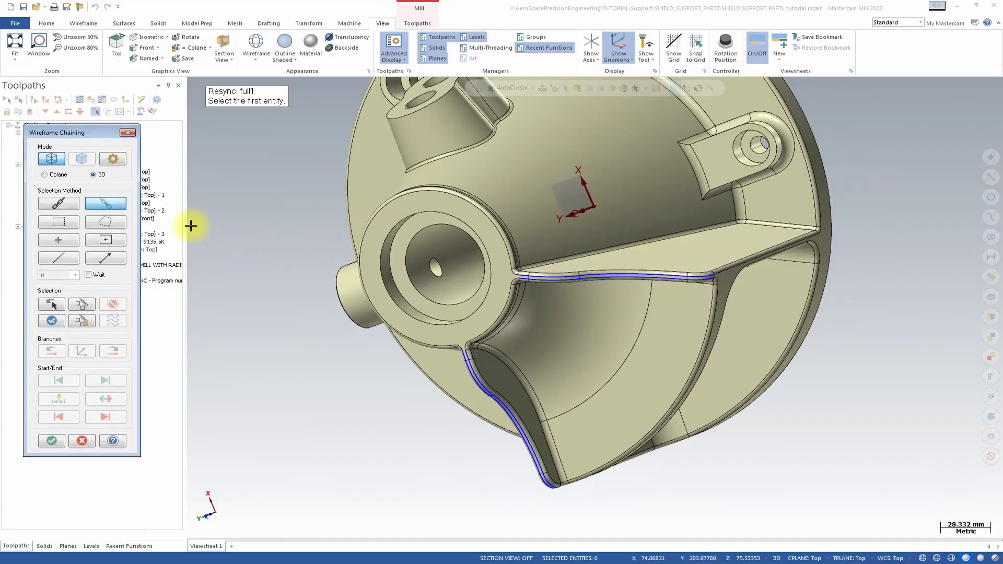
click(69, 205)
click(106, 207)
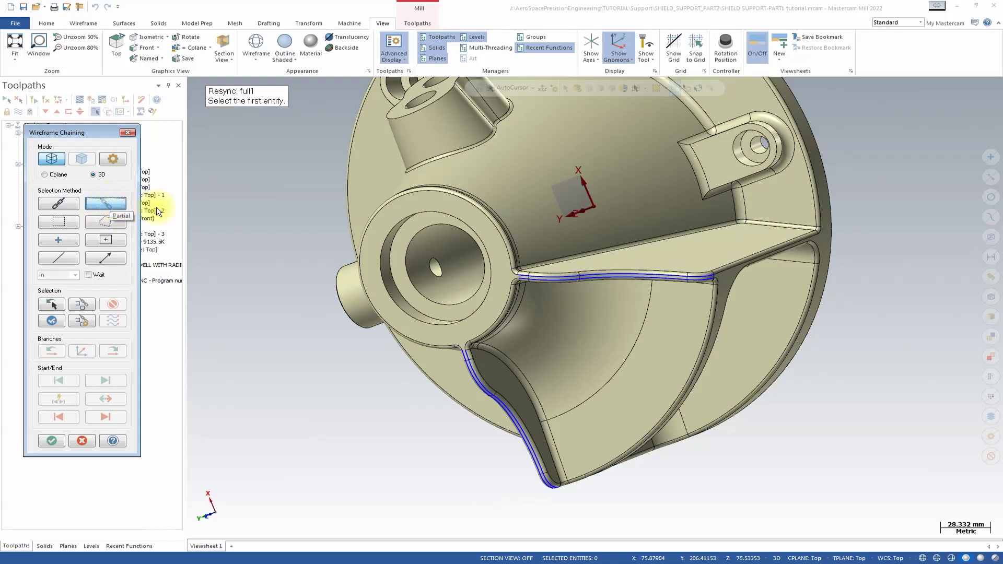
Chain the rib's lower and upper edge curves from the outer end to just short of the hub, and regenerate the swarf toolpath
click(712, 281)
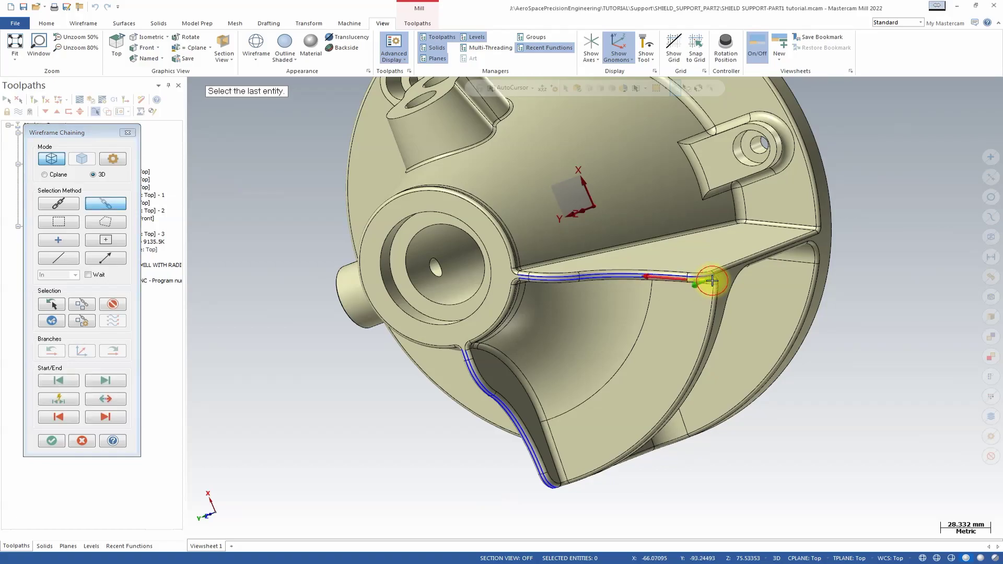
click(530, 279)
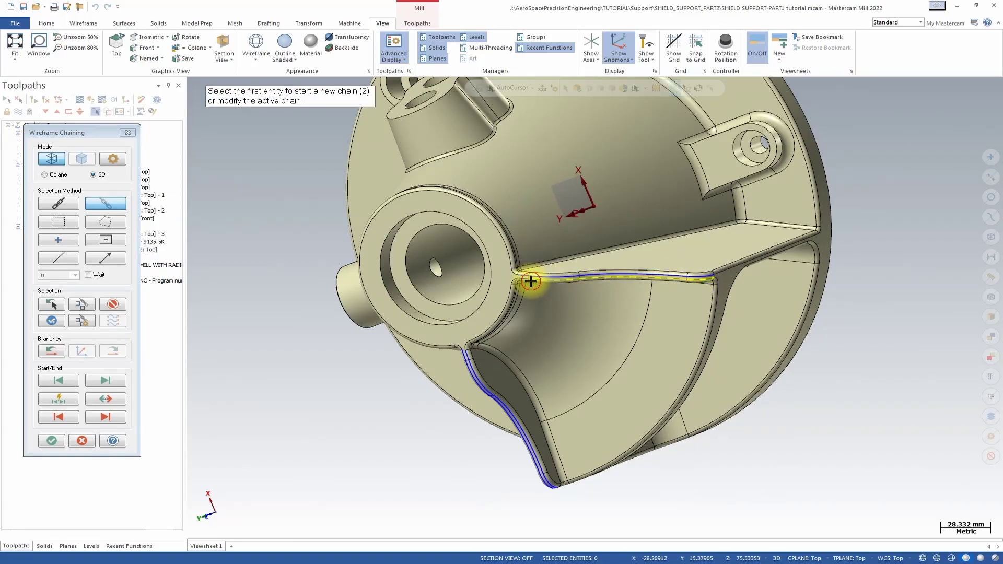
click(699, 275)
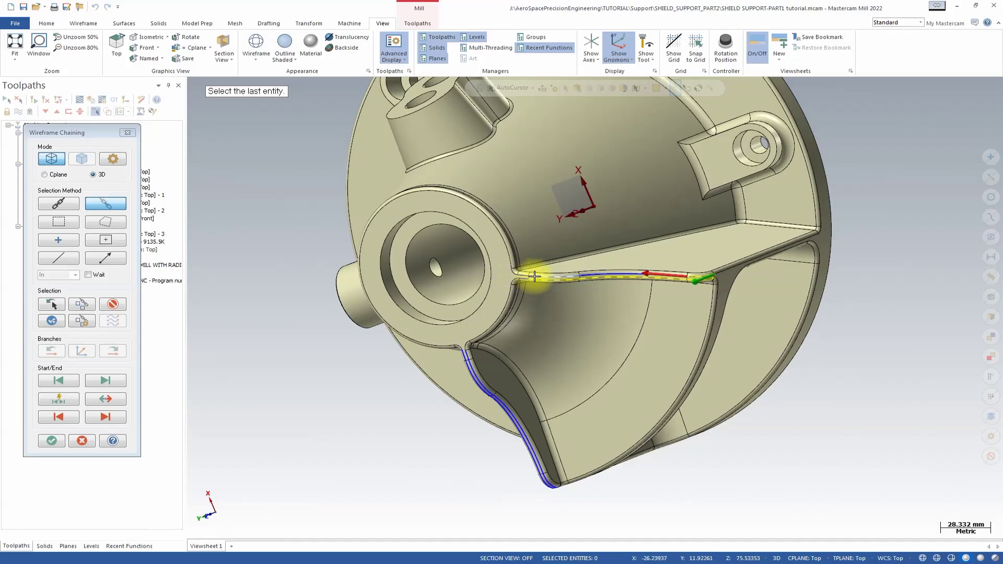
click(527, 278)
click(51, 442)
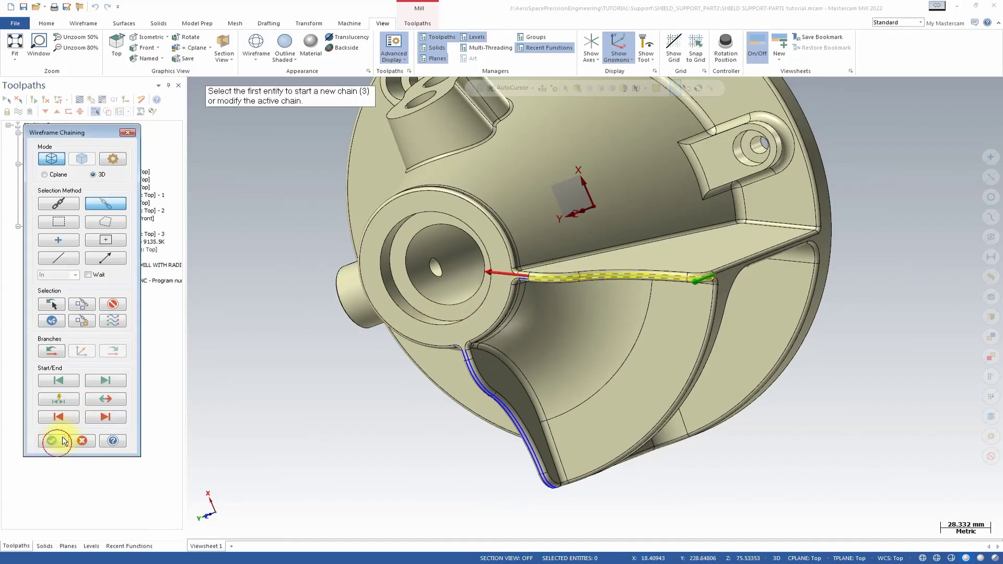
click(603, 234)
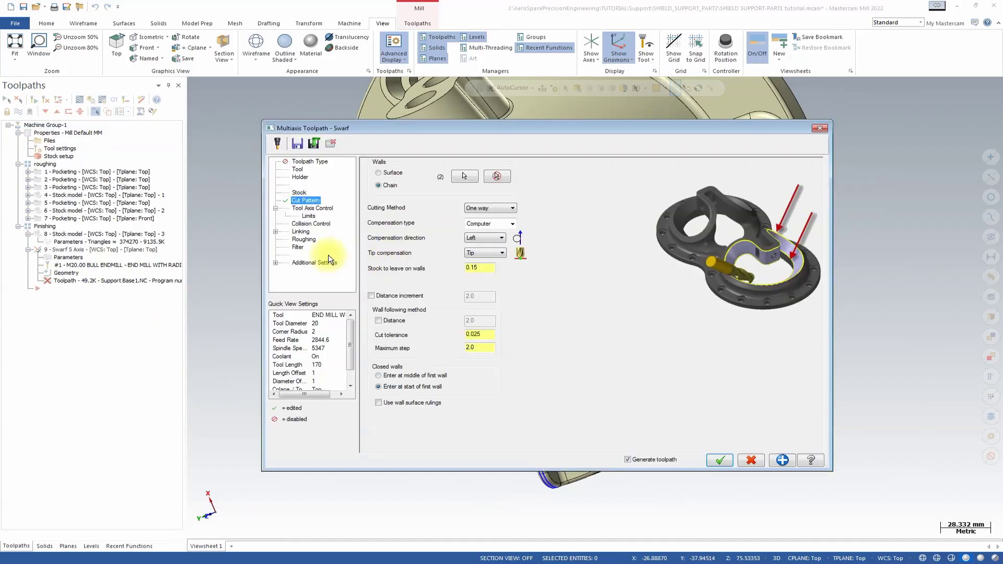
click(721, 460)
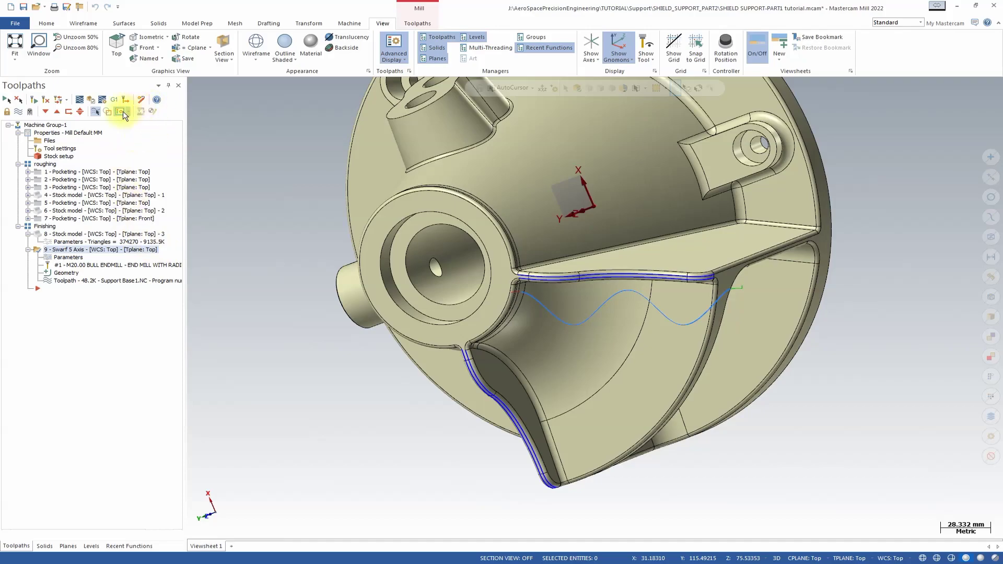
Backplot the regenerated swarf toolpath from start to end to check the tool motion along the rib
click(83, 100)
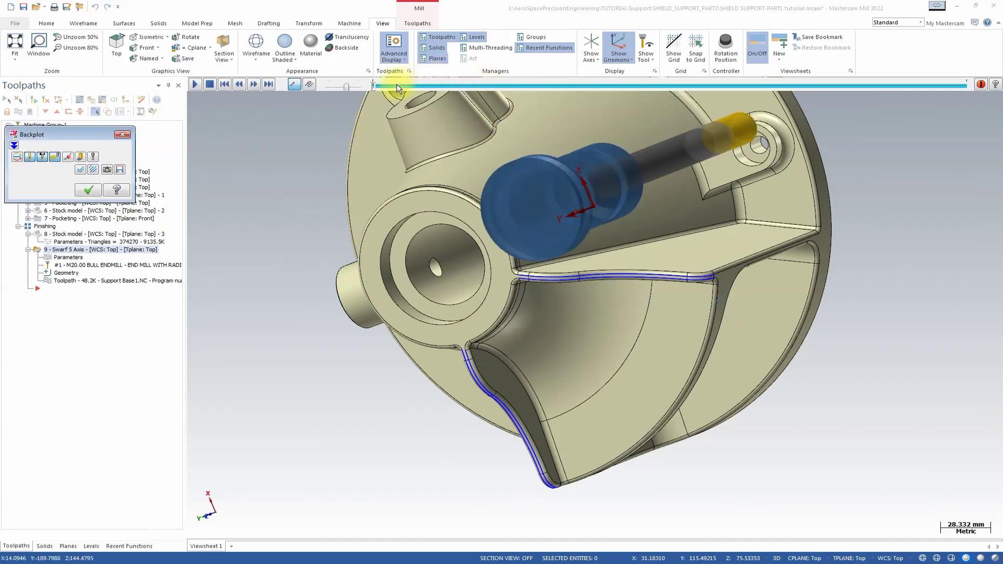
click(376, 88)
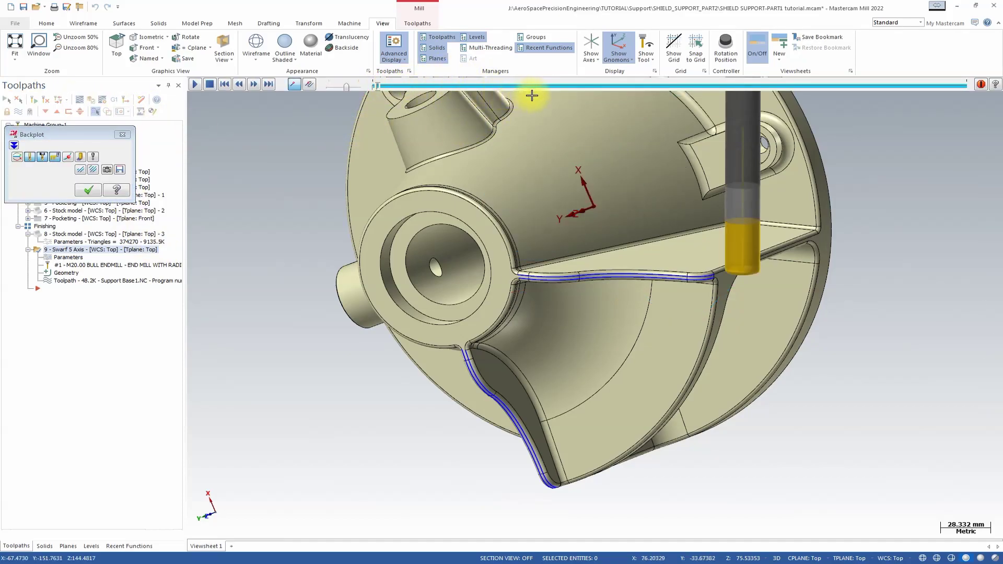
mouse_move(365, 90)
mouse_down()
mouse_move(486, 95)
mouse_move(860, 143)
mouse_move(916, 173)
mouse_move(970, 179)
mouse_up()
click(127, 141)
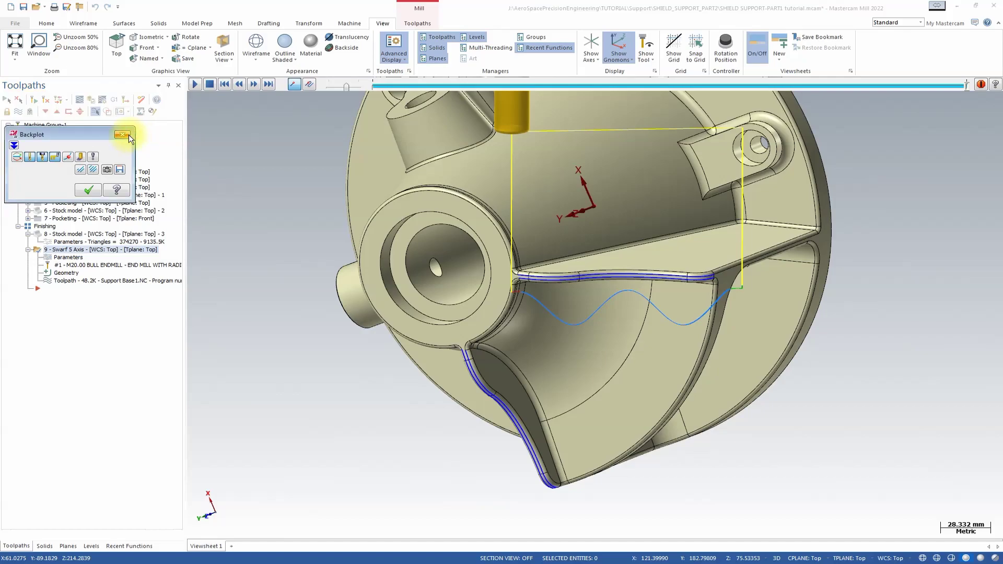
click(88, 189)
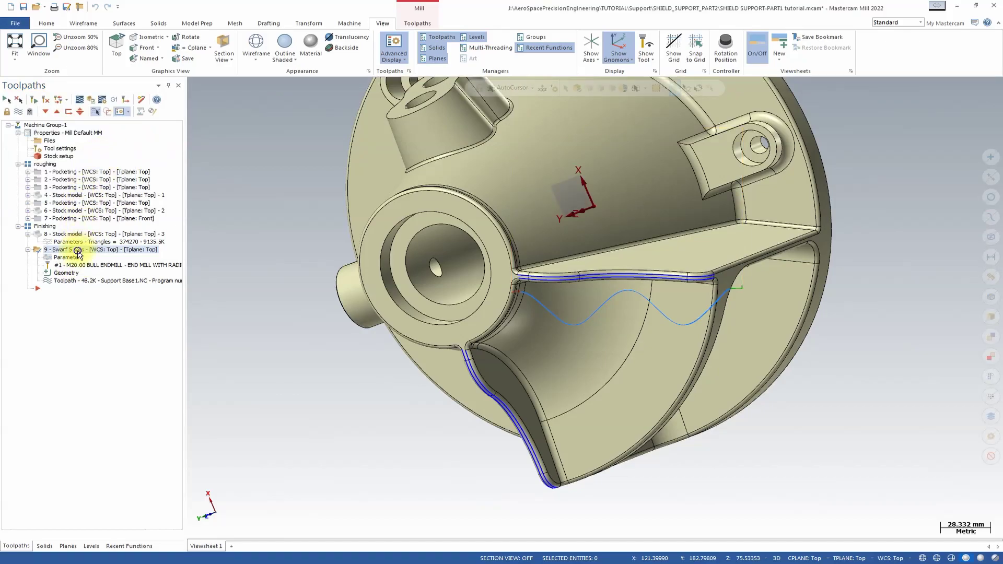
Copy the Swarf 5 Axis operation after the original and clear the wall chains in the copy's cut pattern
mouse_move(79, 255)
right_down()
mouse_move(87, 264)
mouse_move(93, 249)
right_up()
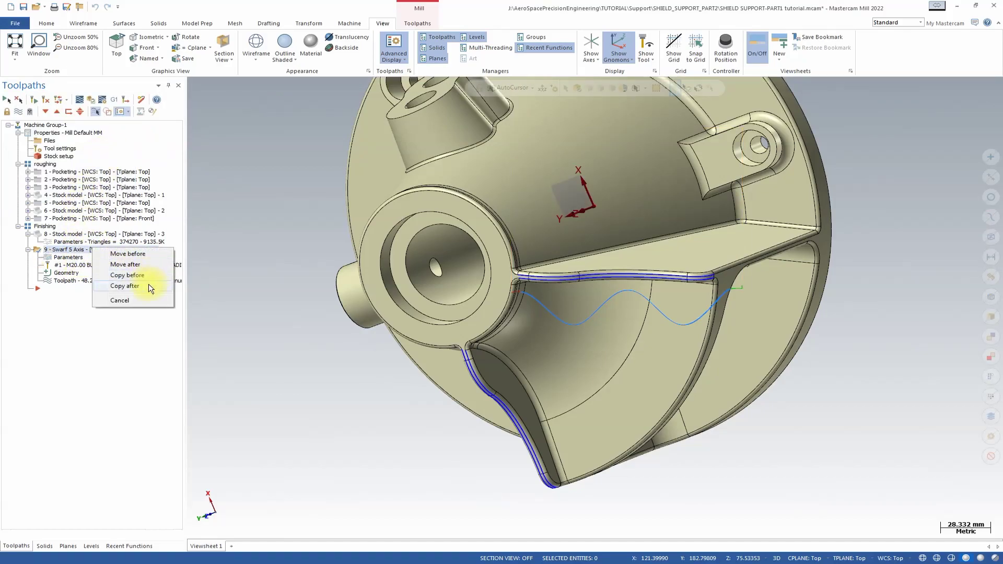
click(148, 286)
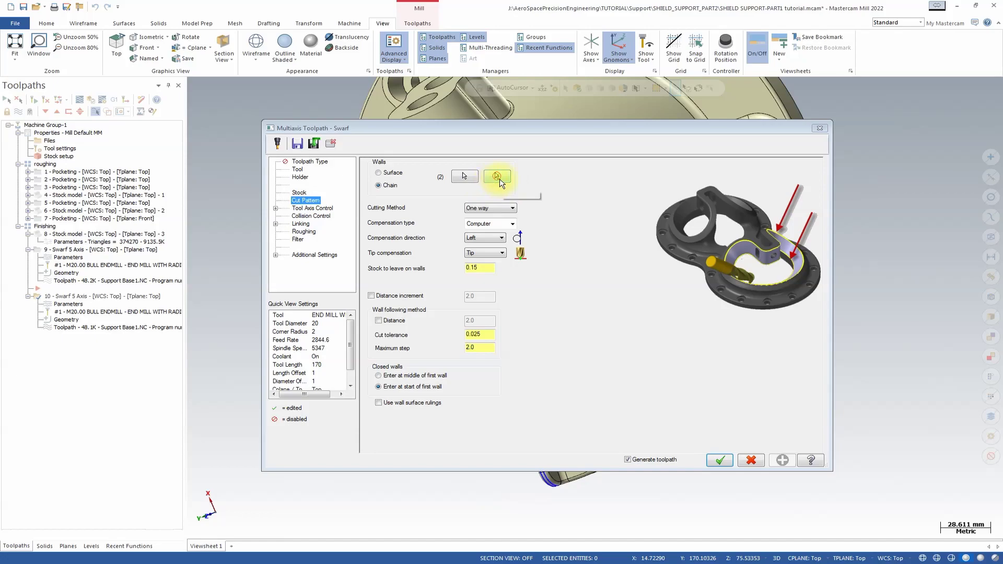
click(503, 180)
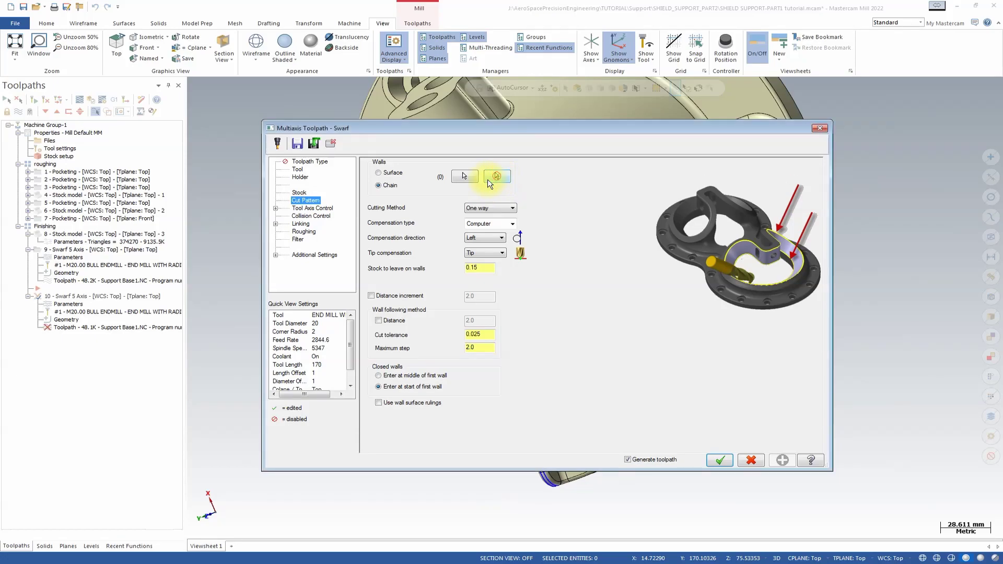
Rechain the copied swarf operation's walls, starting with the second rib's lower edge curve from near the hub to the outer end
click(464, 177)
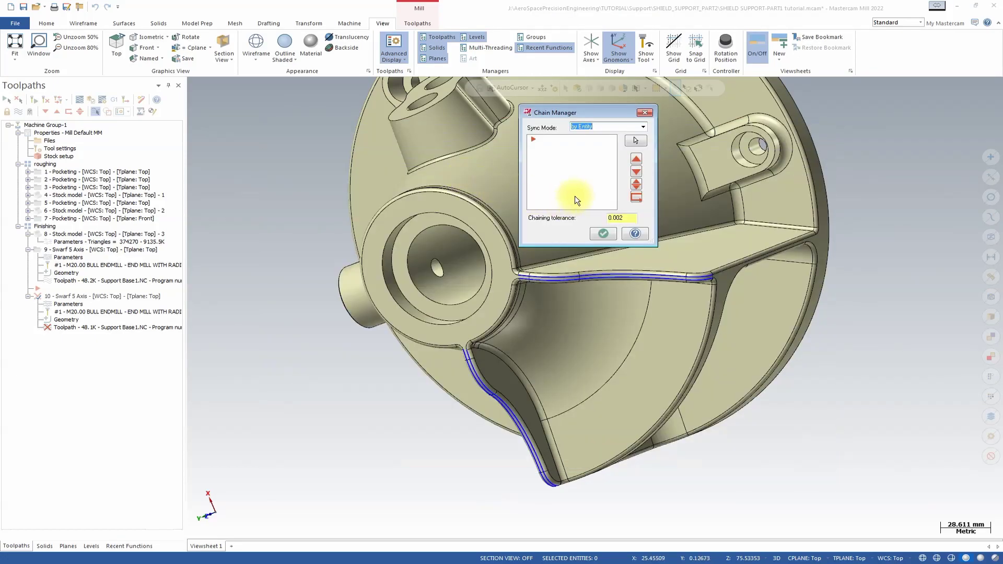
right_click(568, 149)
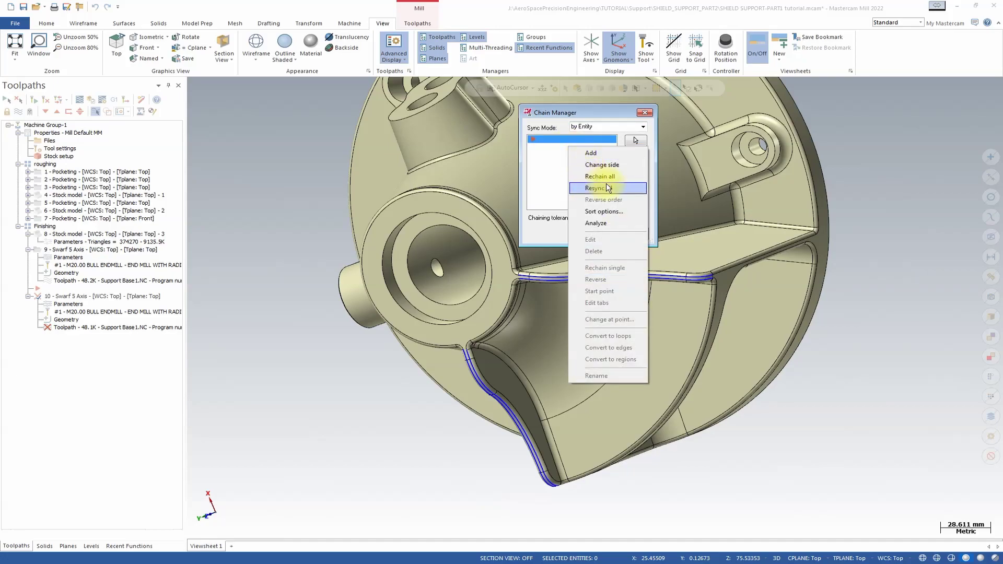
click(606, 183)
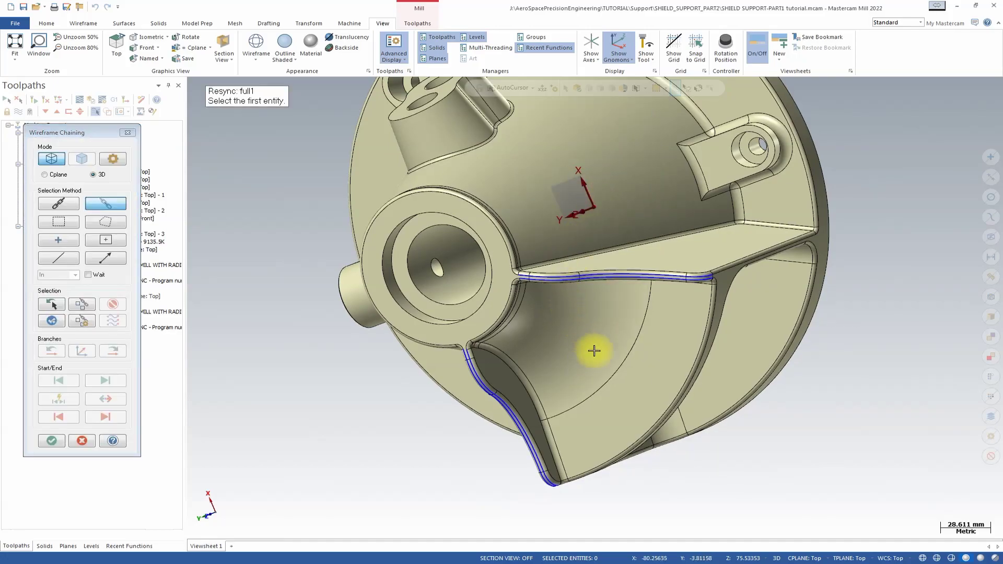
middle_drag(407, 416, 507, 381)
middle_drag(580, 380, 589, 417)
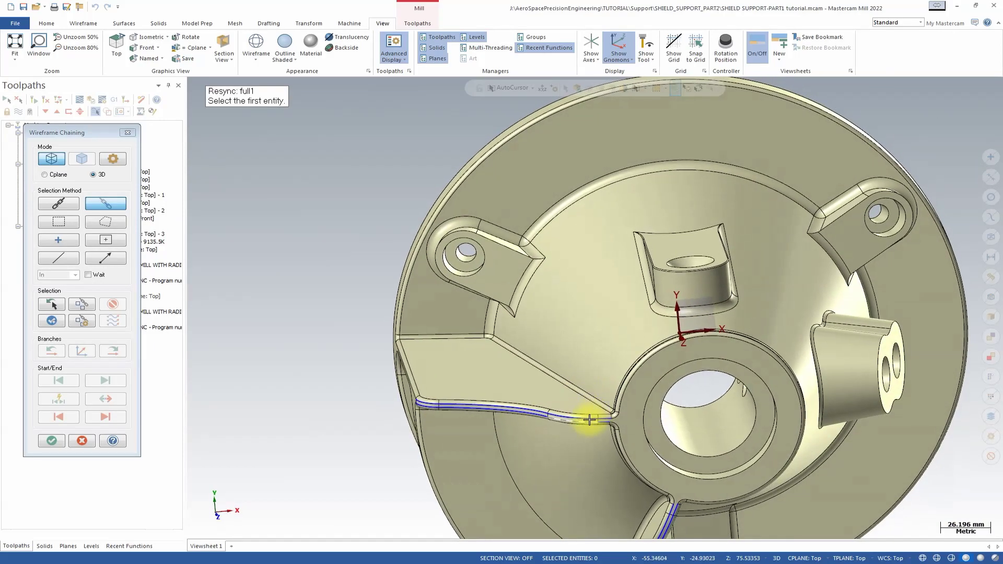
click(593, 422)
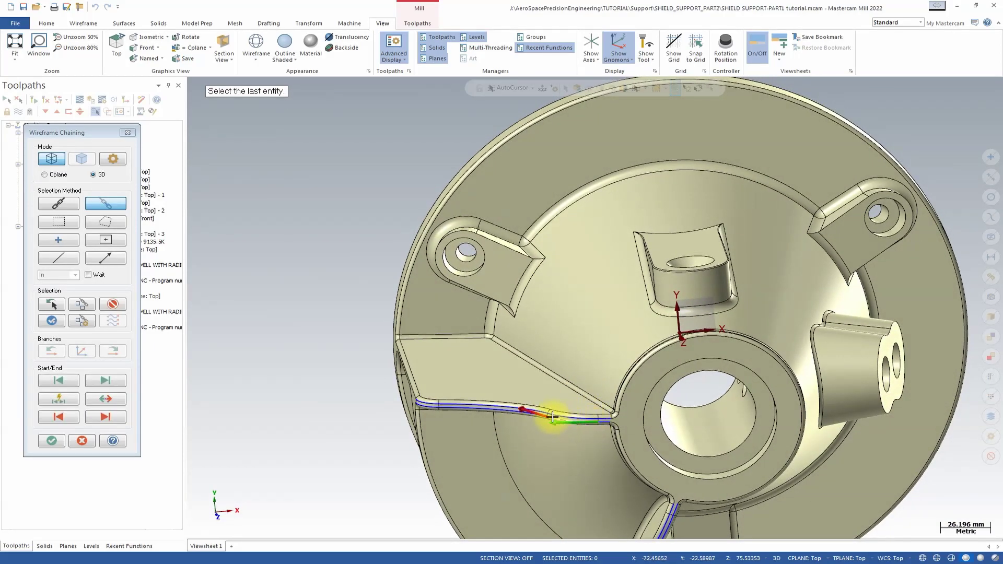
click(418, 408)
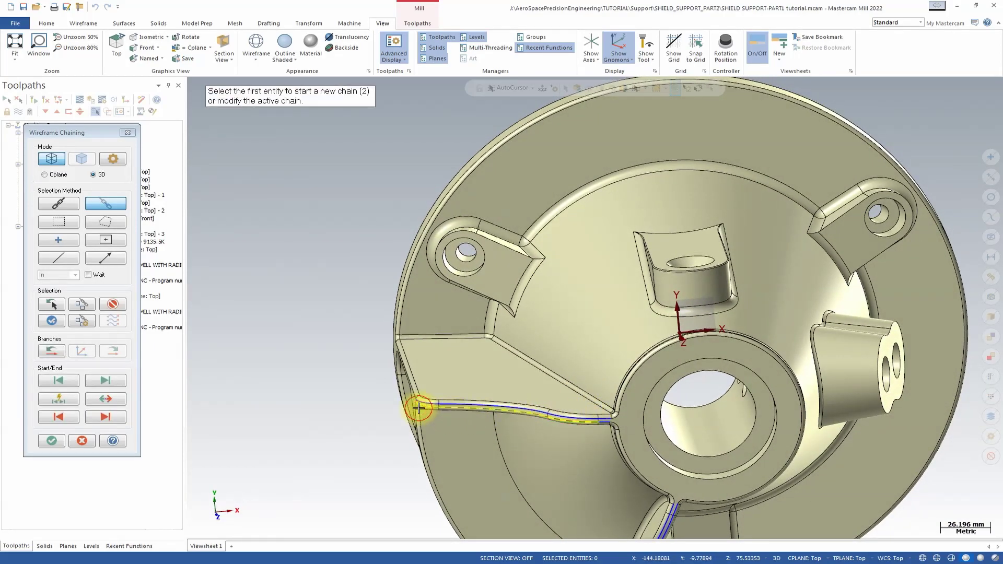
Chain the second rib's upper edge curve from near the hub to the outer end, and regenerate the copied swarf toolpath
click(586, 415)
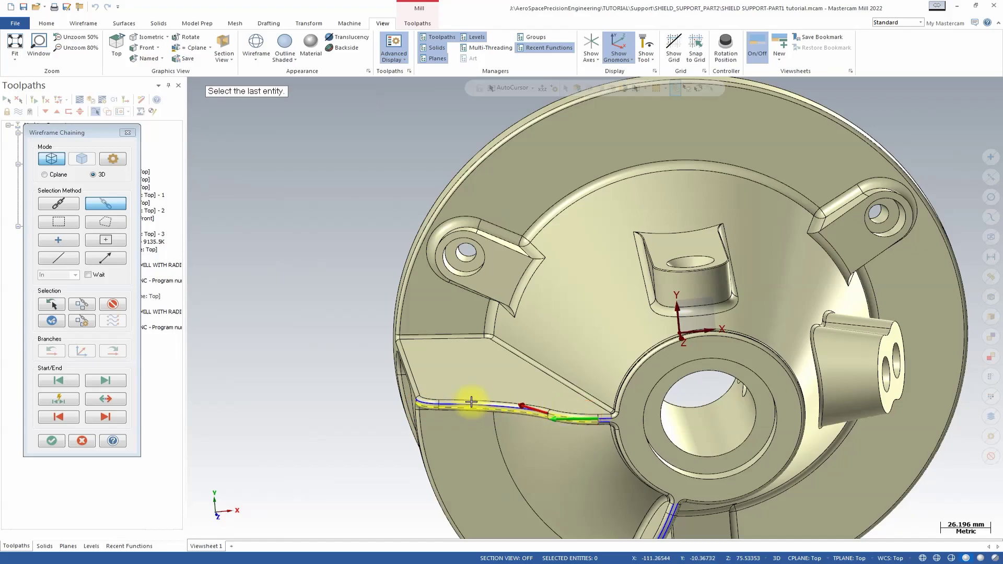
click(427, 400)
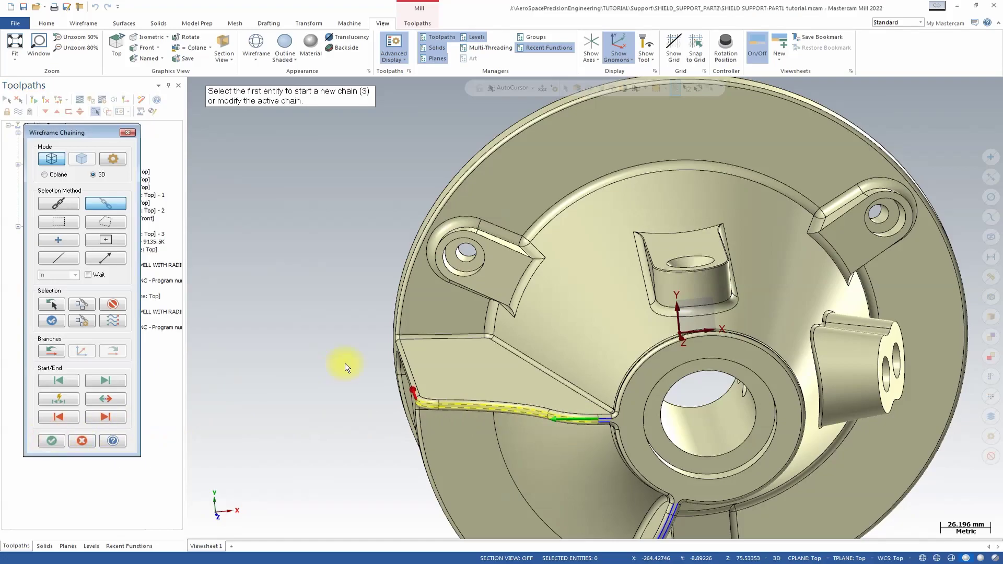
key(Return)
click(606, 229)
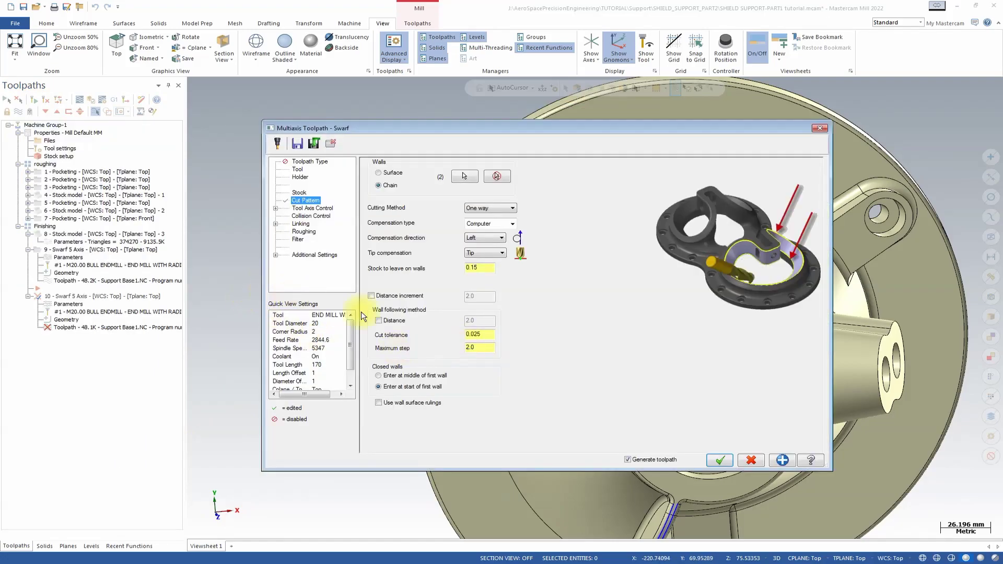
click(722, 460)
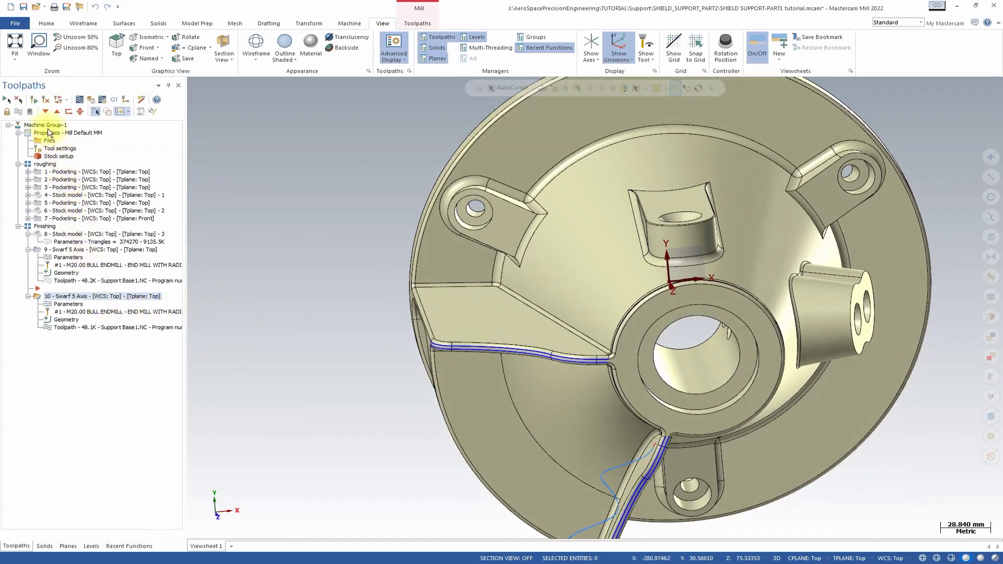
click(33, 102)
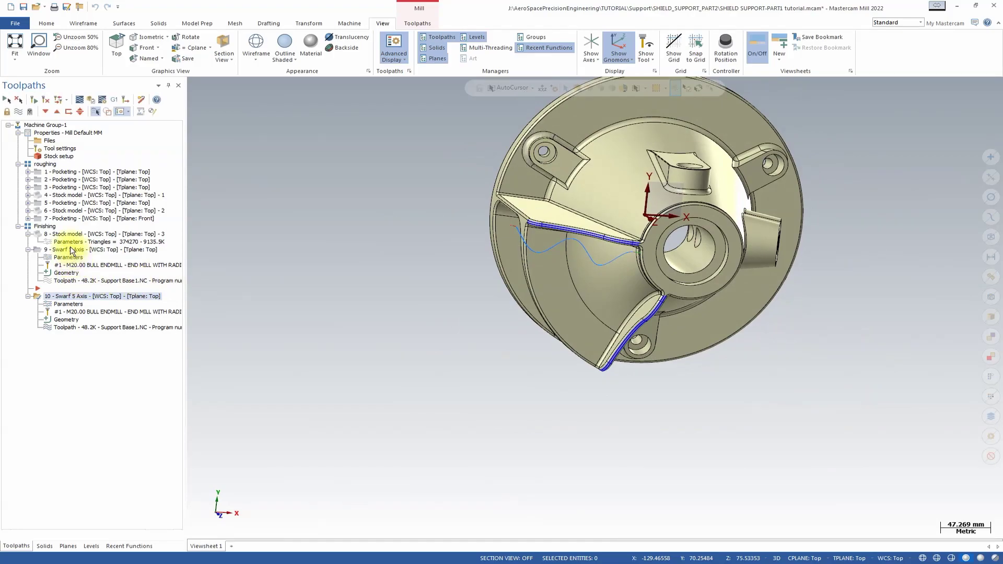
Group both Swarf 5 Axis operations in a new "Open pocket" subgroup of Finishing and place the insert position after them
click(71, 251)
click(54, 297)
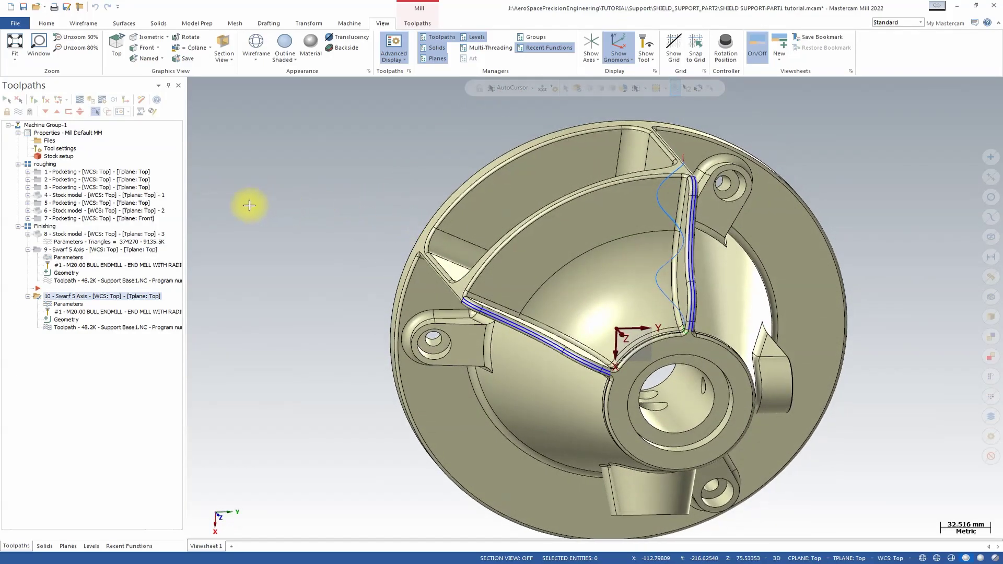
middle_drag(584, 255, 653, 200)
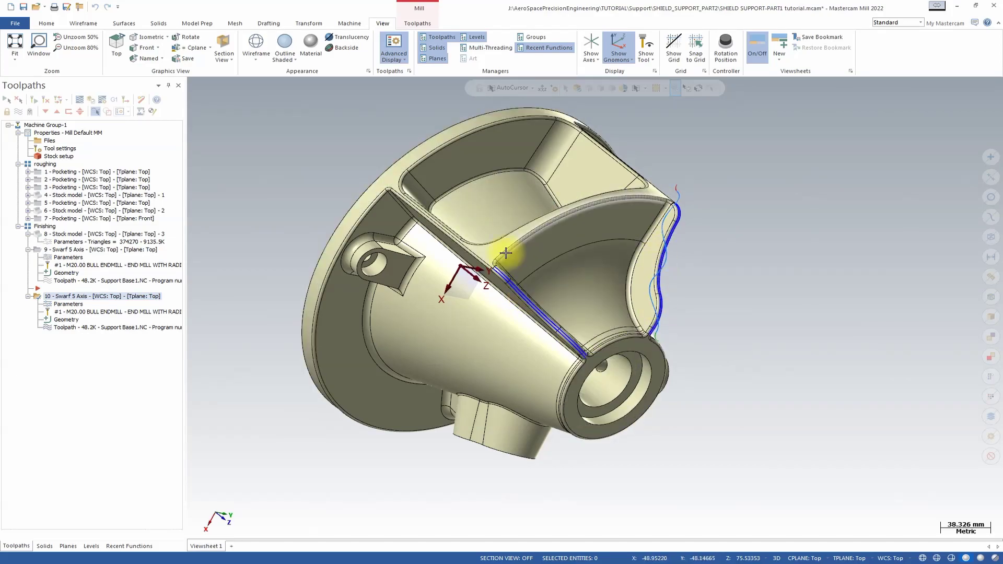
right_click(45, 228)
mouse_move(124, 284)
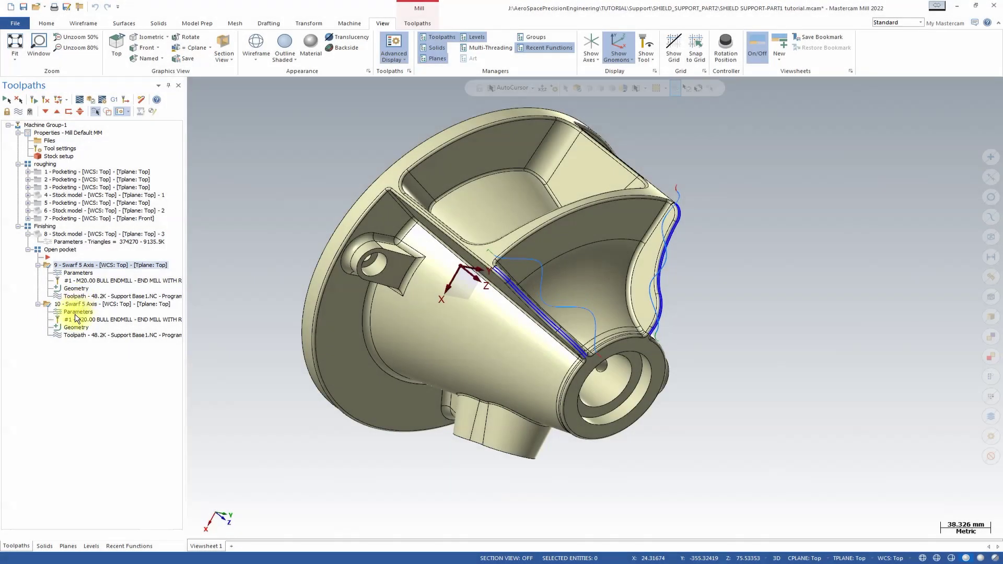
click(46, 112)
click(46, 112)
Create a Unified multiaxis toolpath for the open pocket between the ribs, using the 6 mm BALL-NOSE END MILL
mouse_move(530, 336)
middle_down()
mouse_move(477, 293)
mouse_move(455, 329)
mouse_move(542, 321)
middle_up()
scroll(666, 251, up, 5)
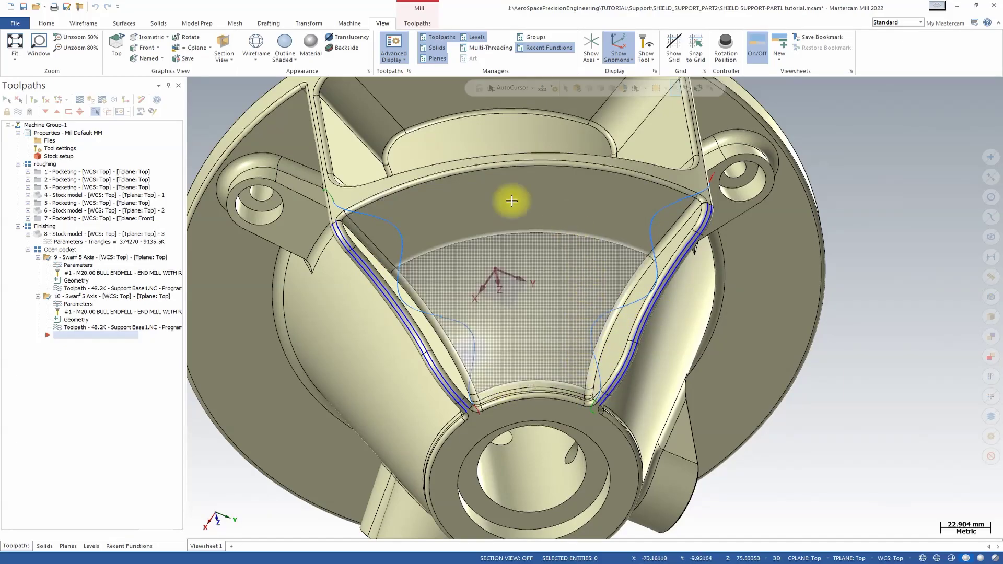
middle_drag(582, 242, 549, 262)
scroll(550, 264, down, 3)
scroll(533, 223, up, 2)
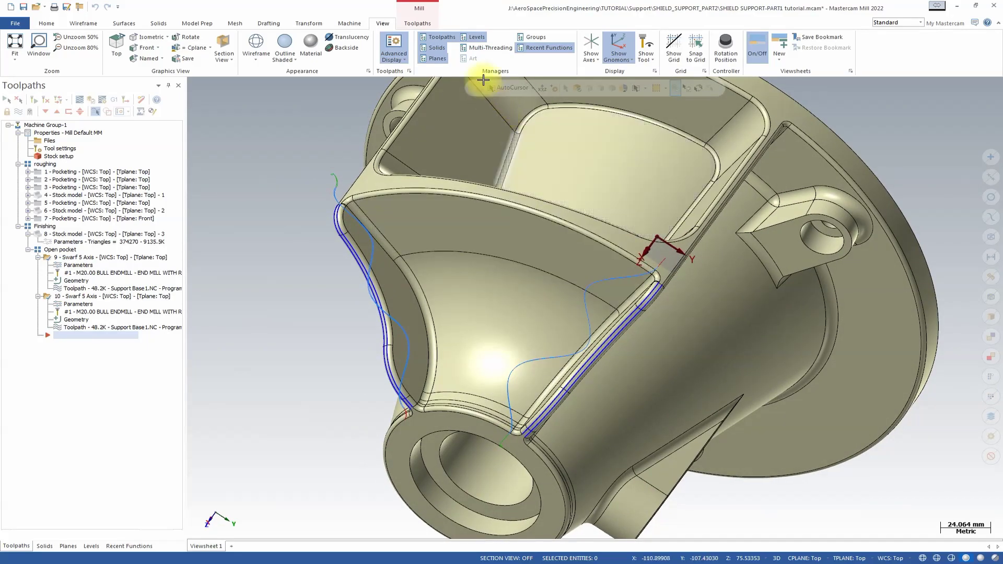
click(427, 23)
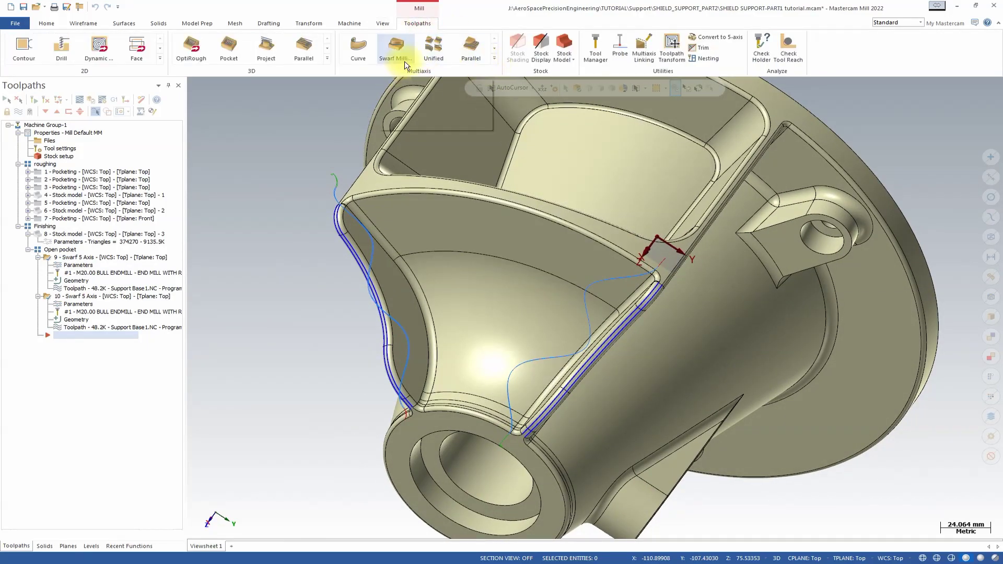
click(440, 45)
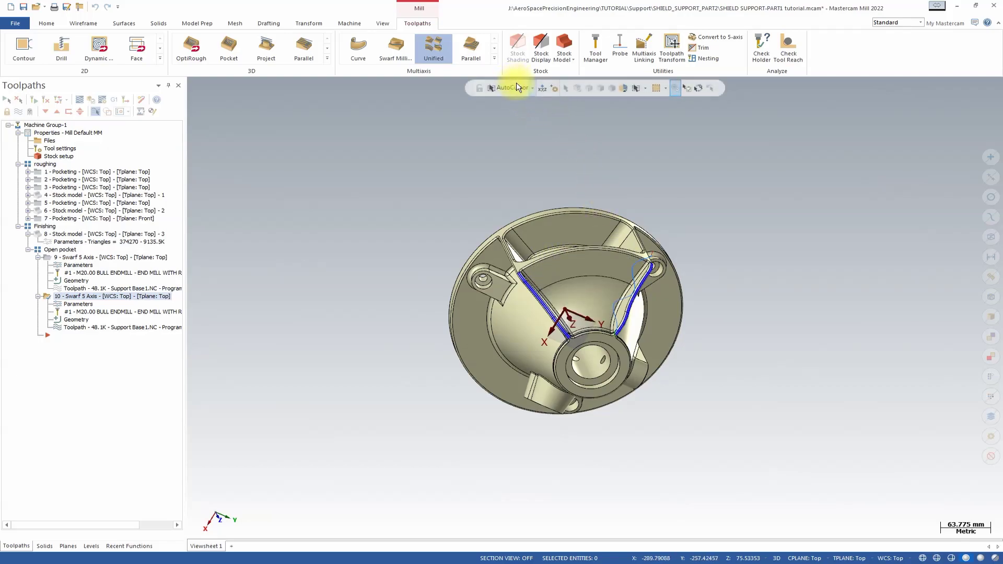
click(434, 44)
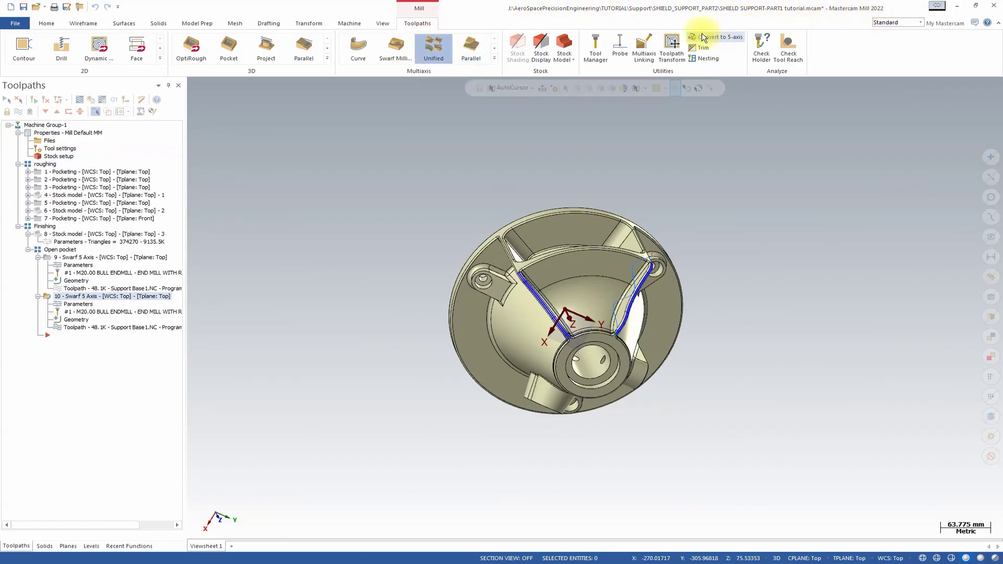
click(432, 51)
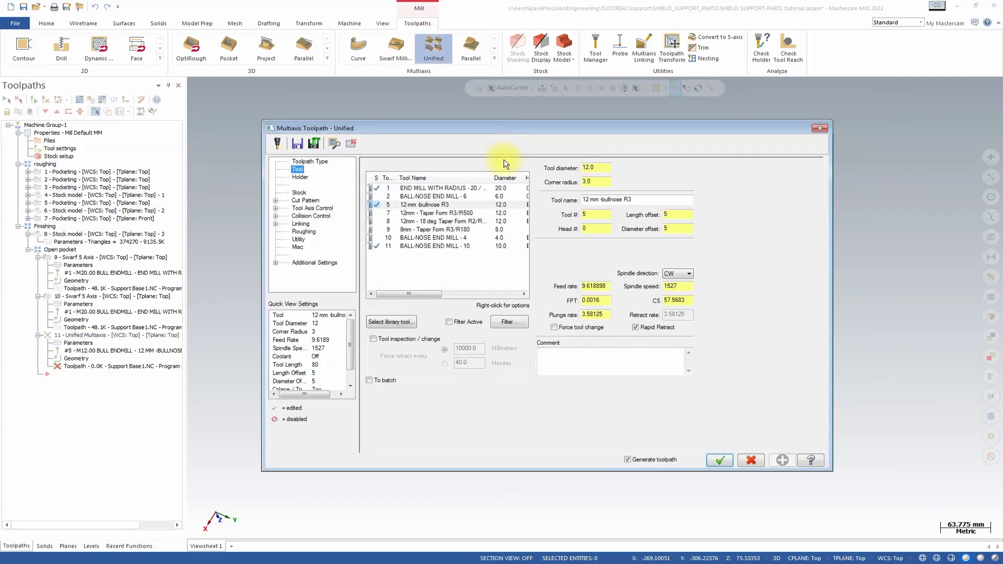
click(440, 196)
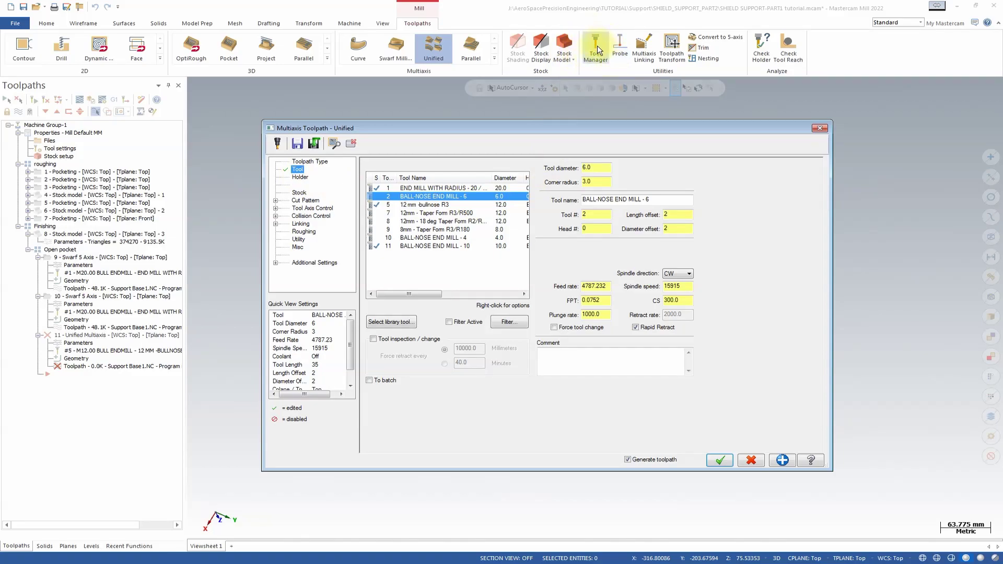
Add an Automatic cut pattern row with the Machining boundary - Morph style and set the maximum step-over to 0.5
click(301, 192)
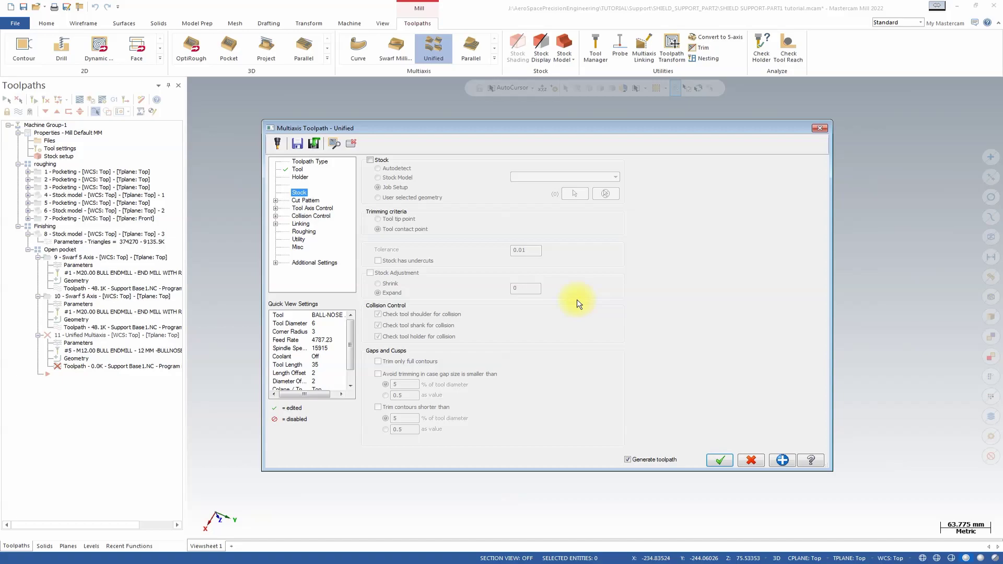
click(307, 201)
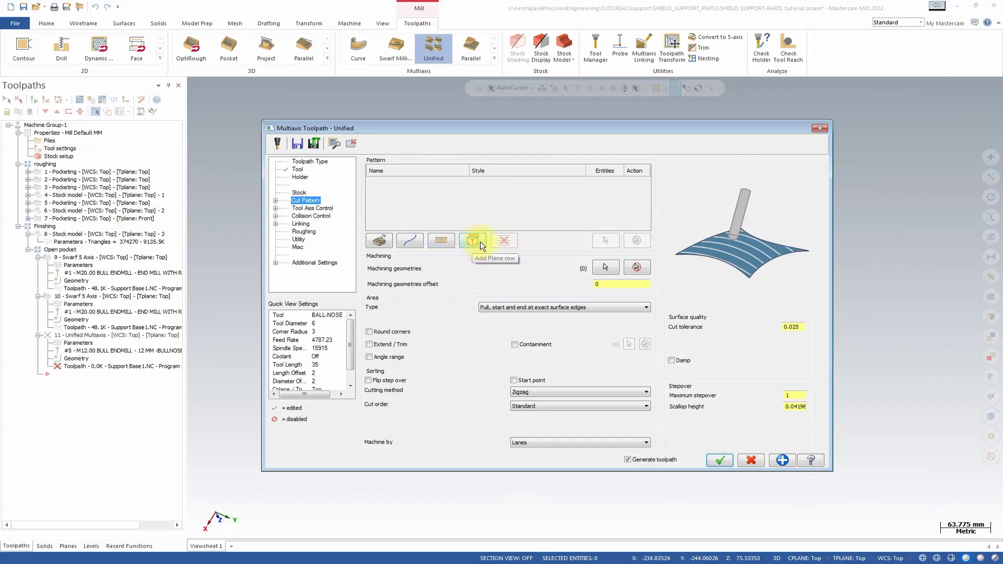
click(383, 240)
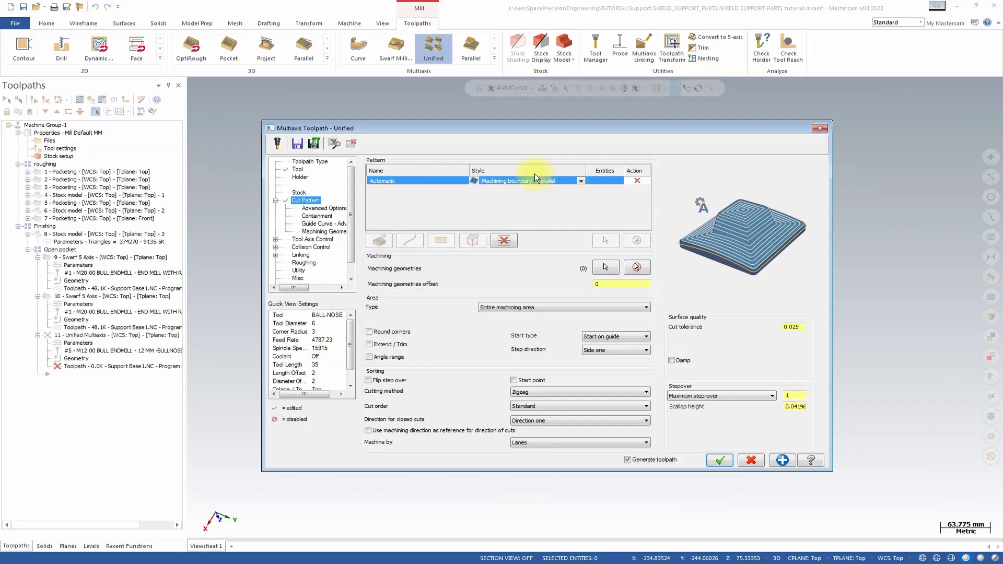
click(575, 178)
click(580, 181)
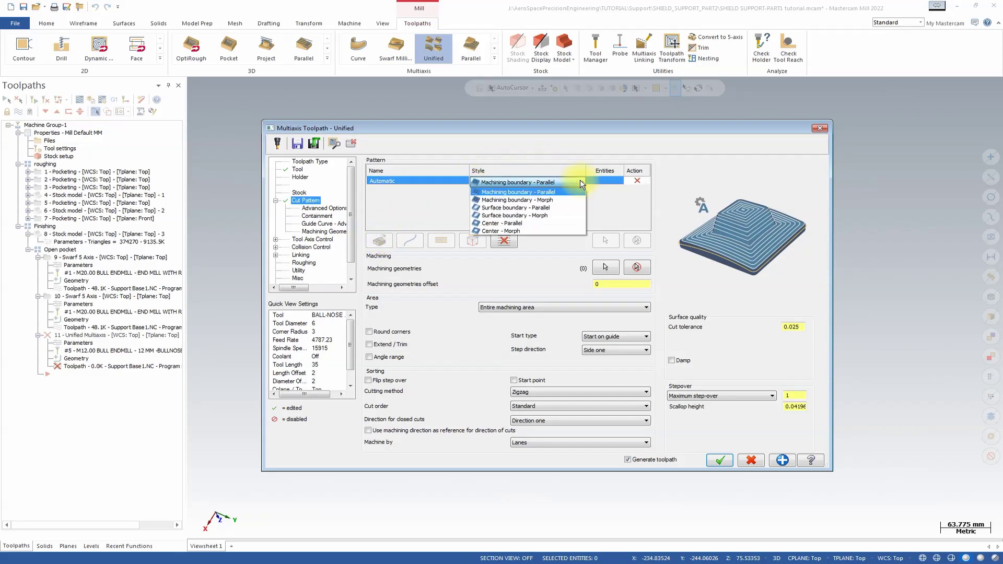
click(550, 200)
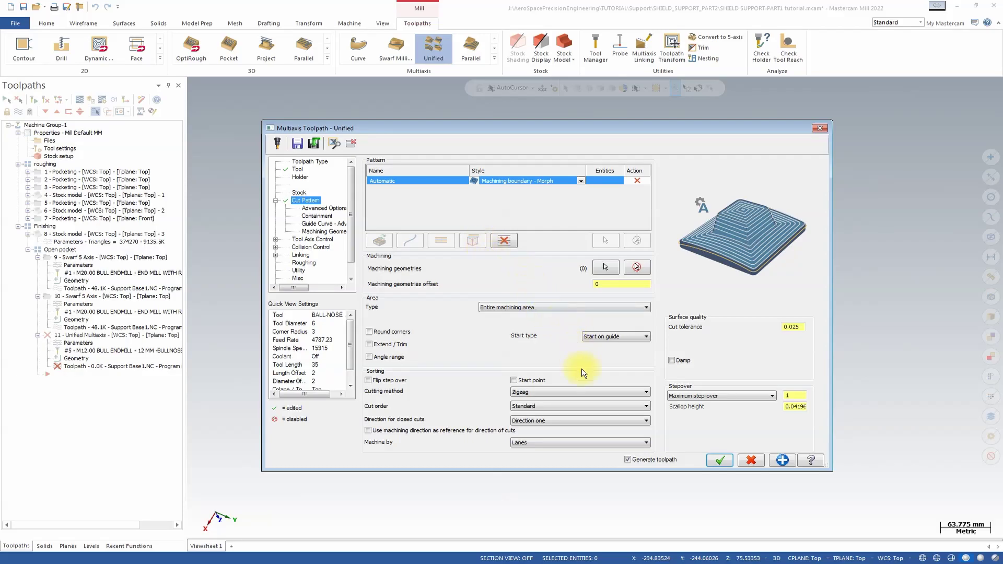
click(797, 397)
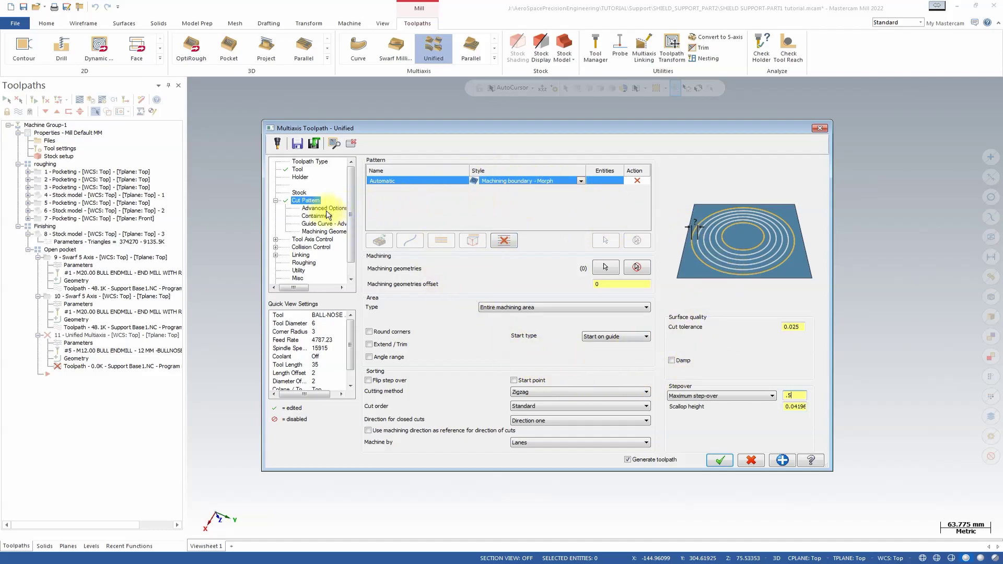
Review the cut pattern's advanced settings and enable Common direction on all contours in the tool axis control
click(320, 208)
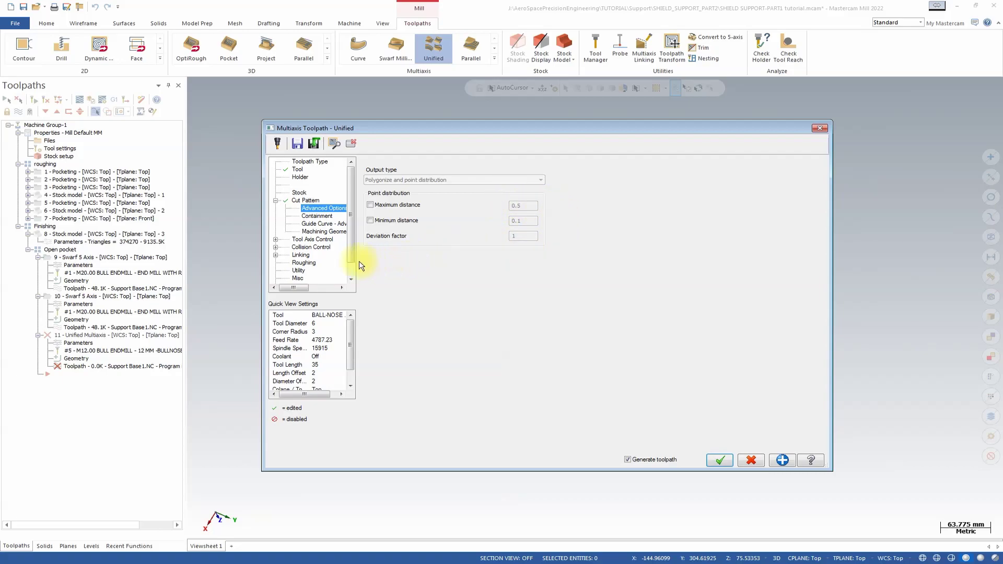
click(317, 215)
click(316, 223)
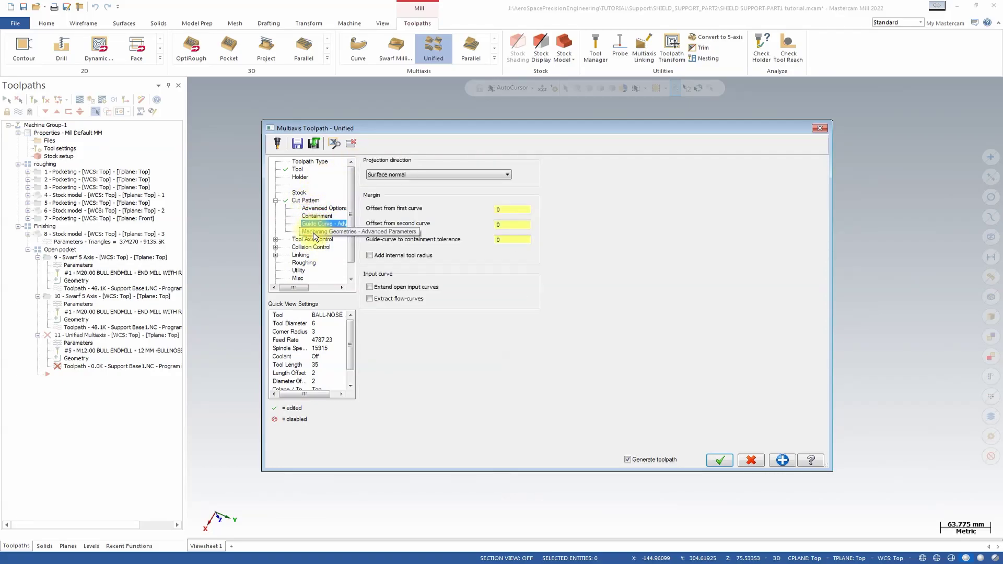
click(312, 232)
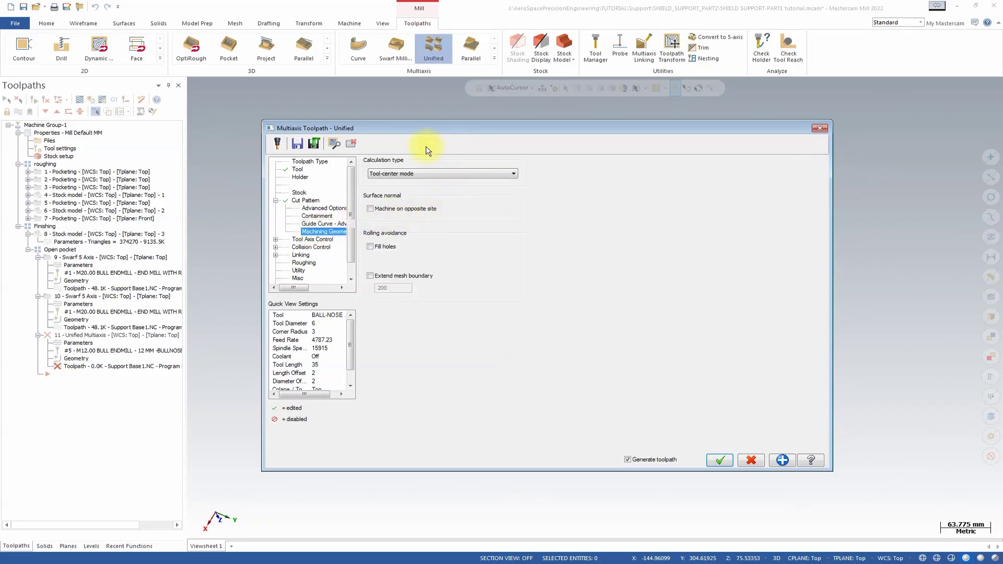
click(315, 240)
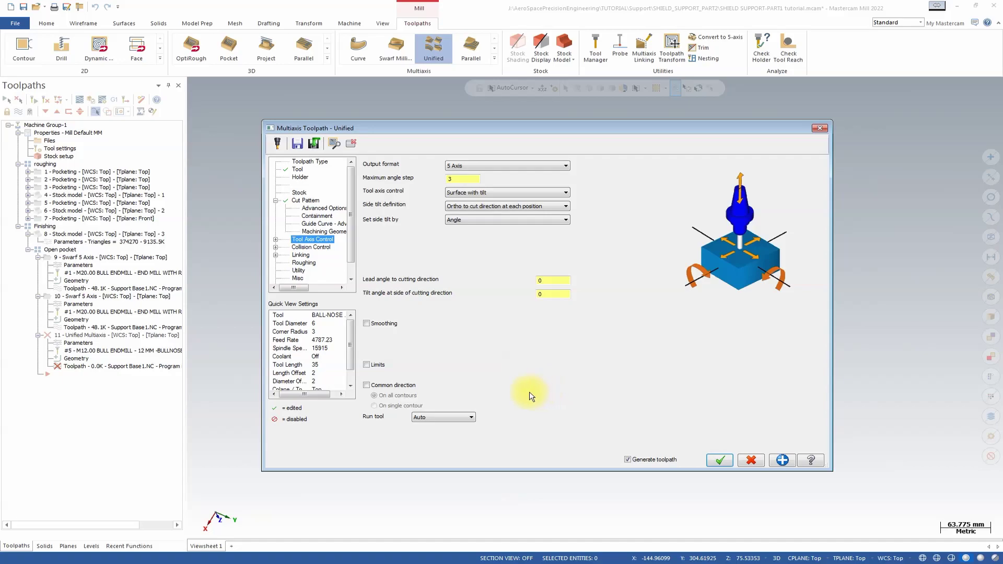
click(367, 385)
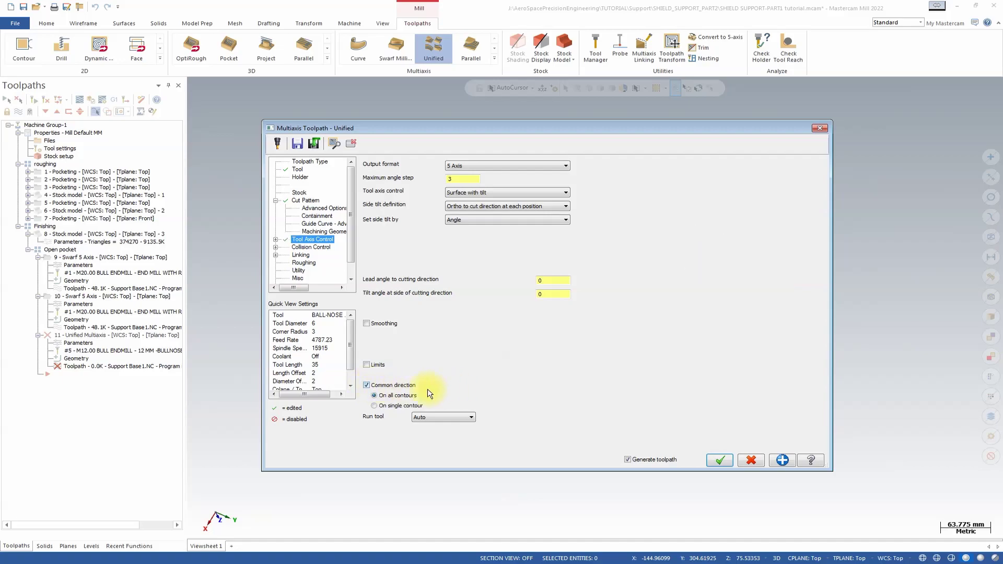
Extend the first collision check to the shoulder, shank and holder, with the strategy Retract tool along tool axis
click(307, 247)
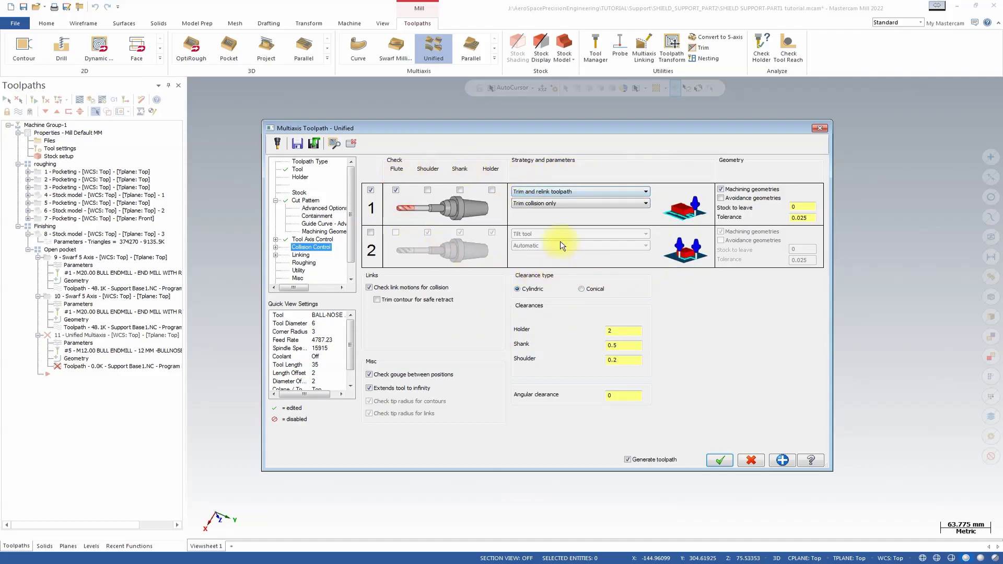
click(428, 190)
click(460, 191)
click(492, 190)
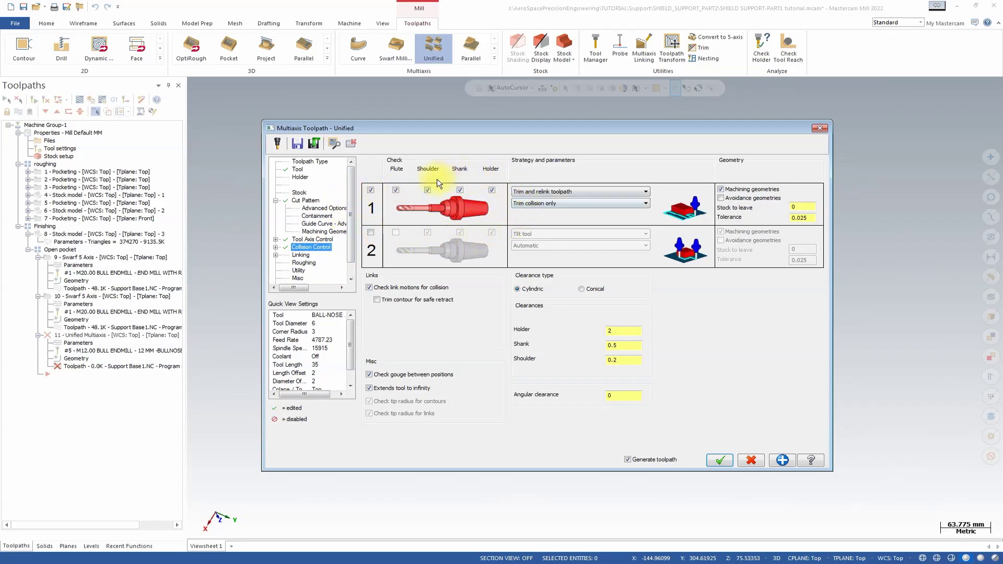
click(562, 193)
click(557, 201)
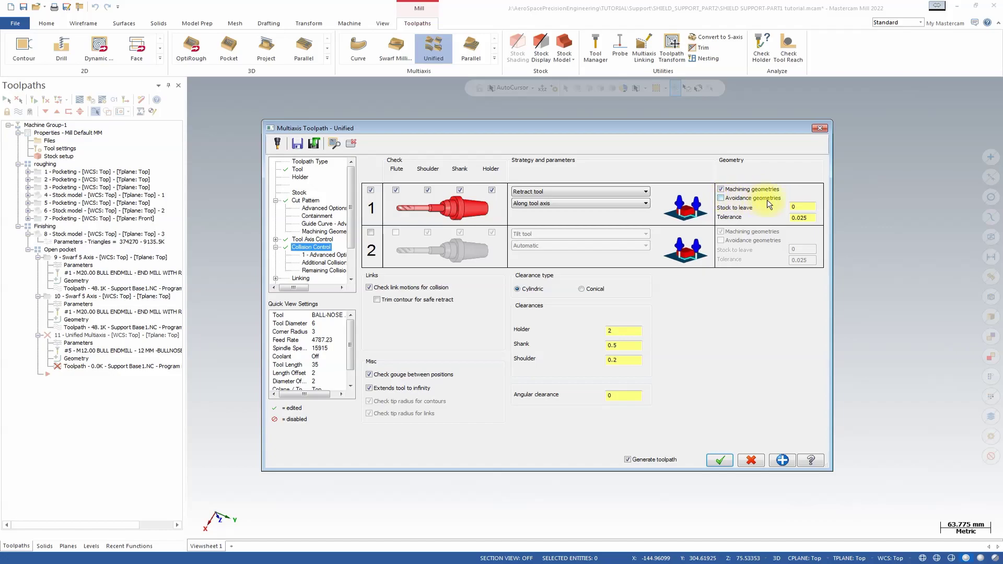
Enable avoidance geometries for the first collision check and select the outer face running around the hub end and along the rib tops
click(721, 198)
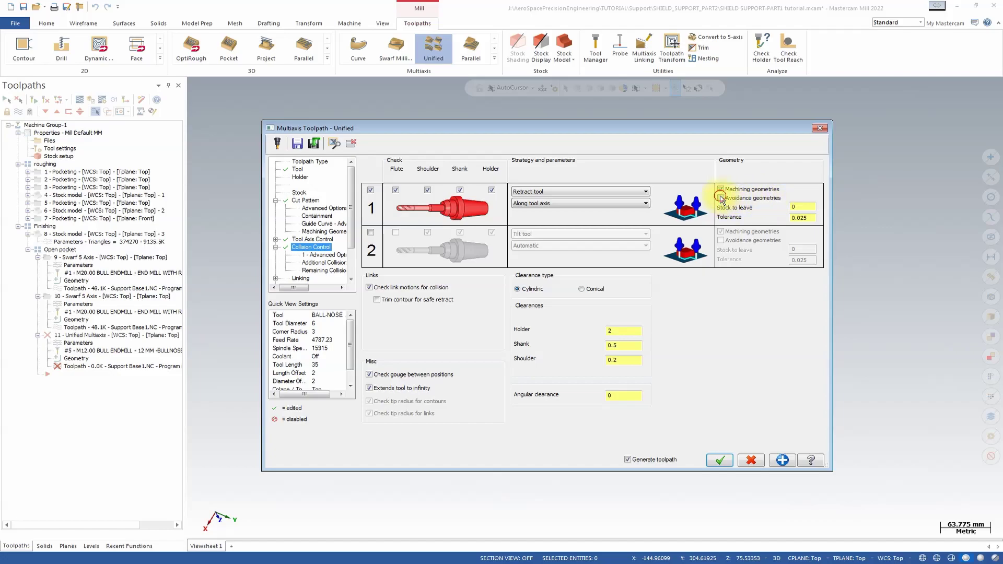
click(808, 196)
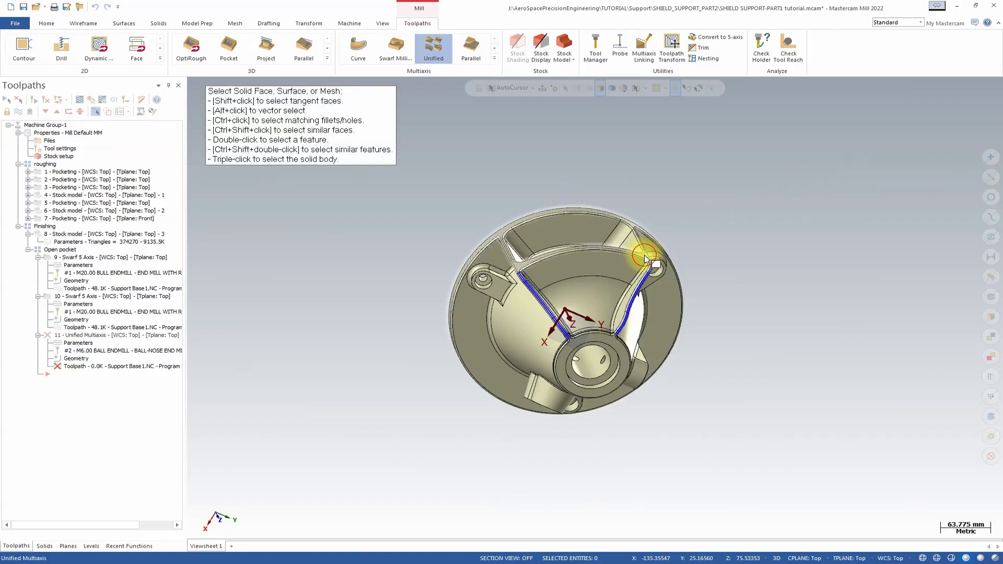
scroll(526, 334, up, 5)
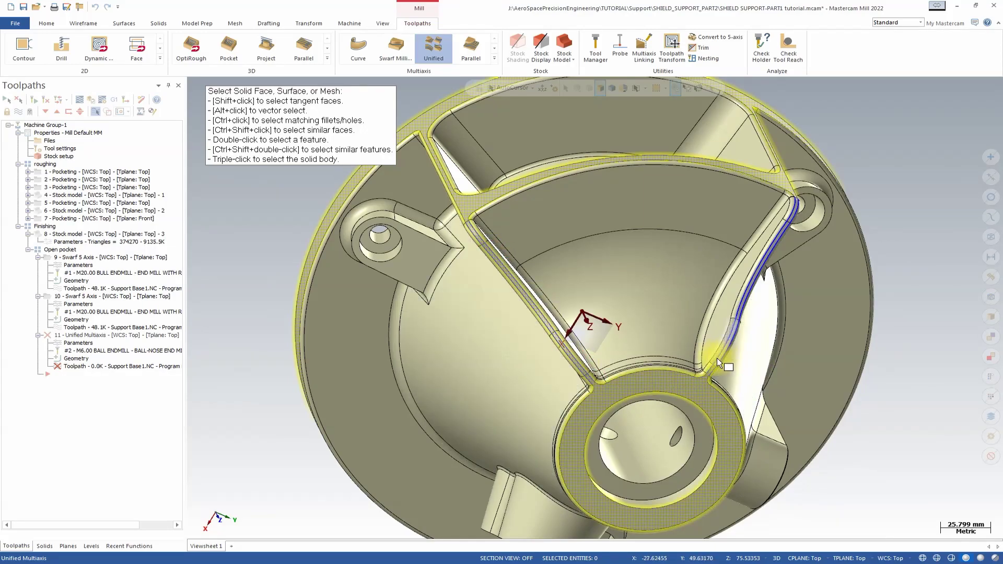
click(742, 315)
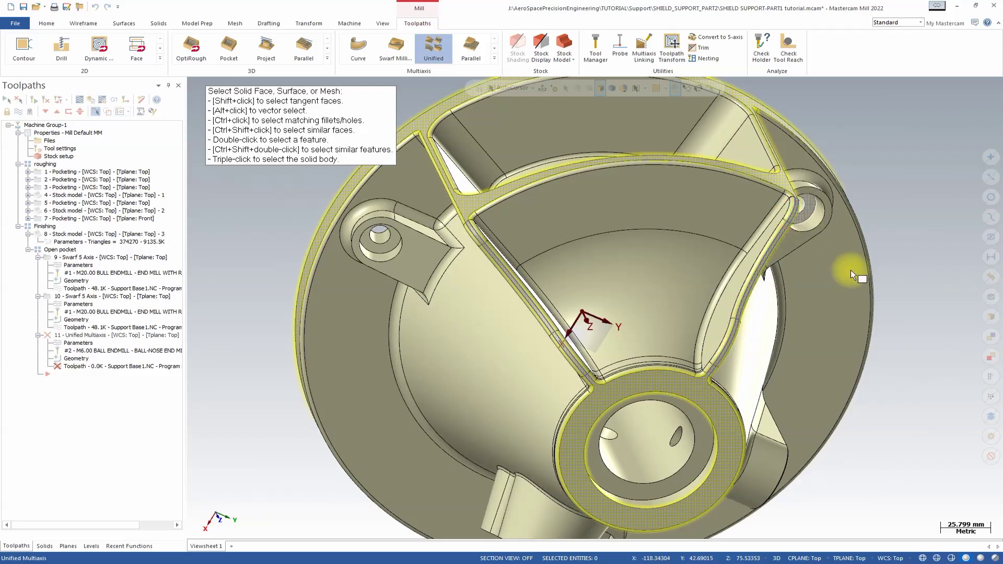
middle_drag(869, 290, 704, 309)
scroll(622, 313, up, 1)
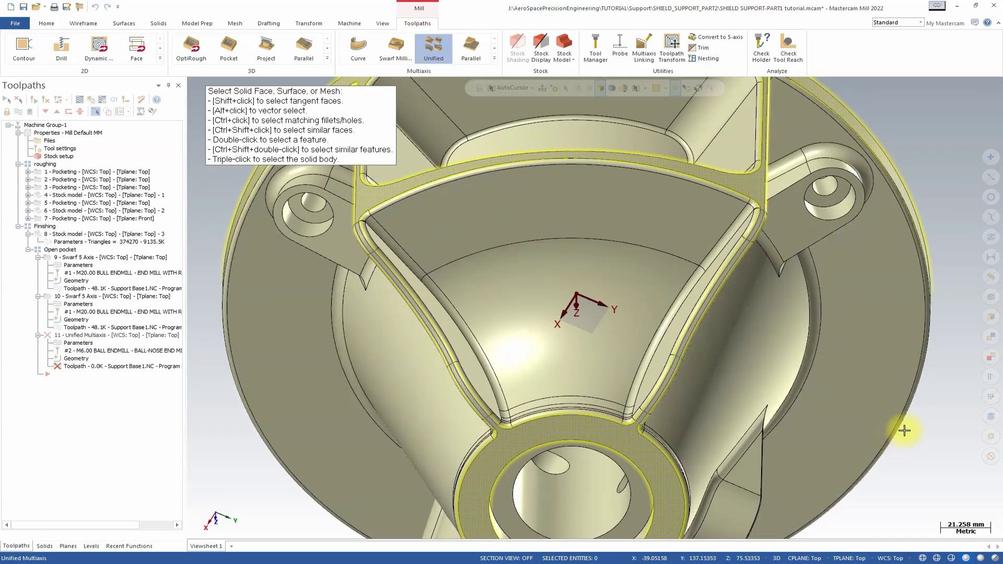
key(Return)
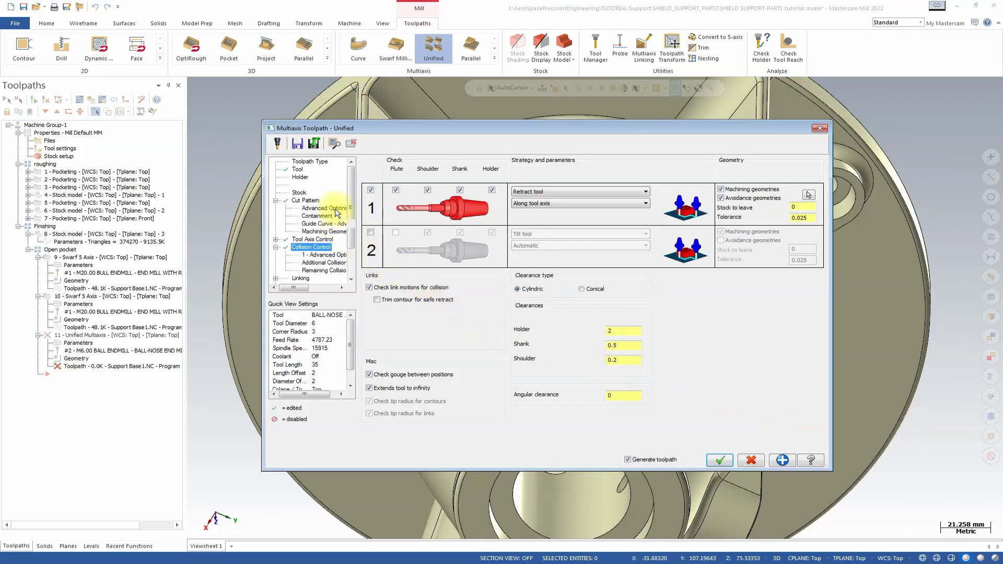
Select all faces of the open pocket, including its floor, walls and fillets, as the cut pattern's machining geometries
click(311, 201)
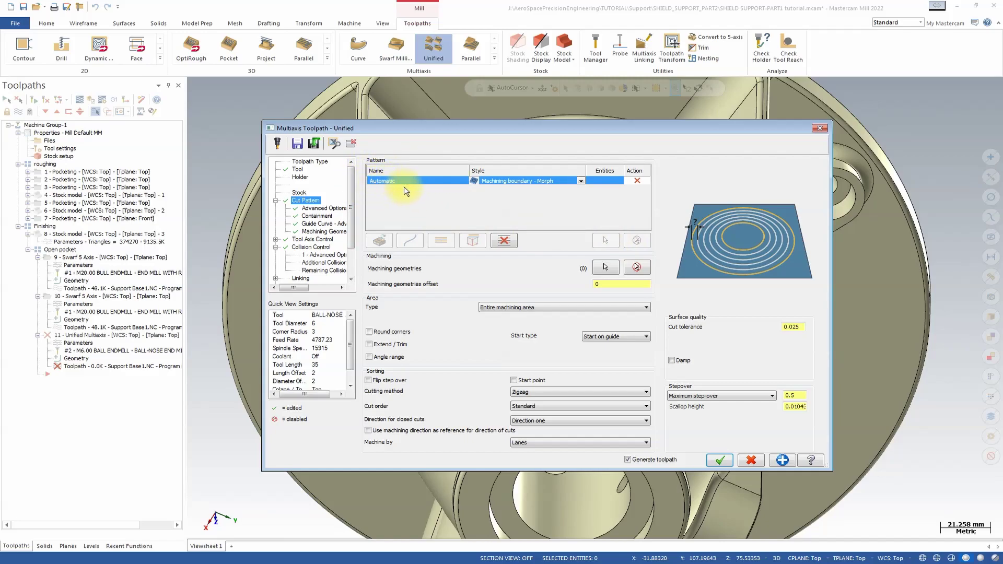
click(605, 267)
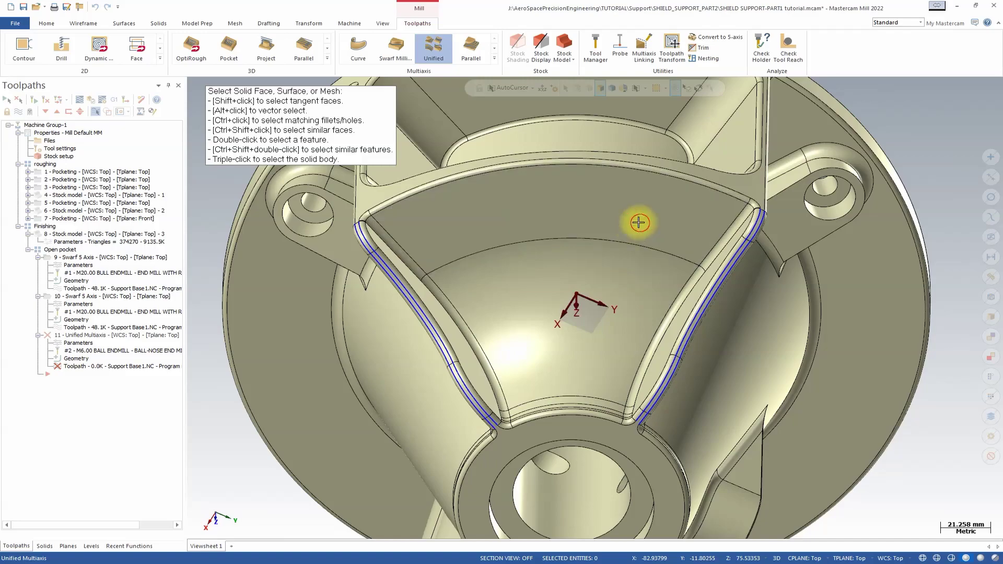
click(623, 276)
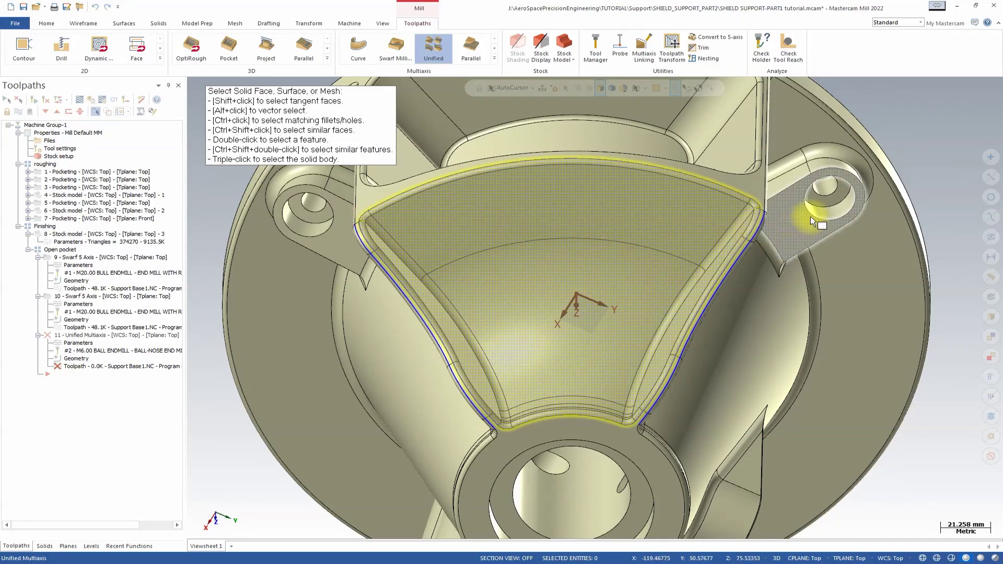
Check the selected pocket faces along the corners and rib edges, and accept the machining geometry selection
scroll(812, 215, up, 3)
scroll(849, 208, up, 7)
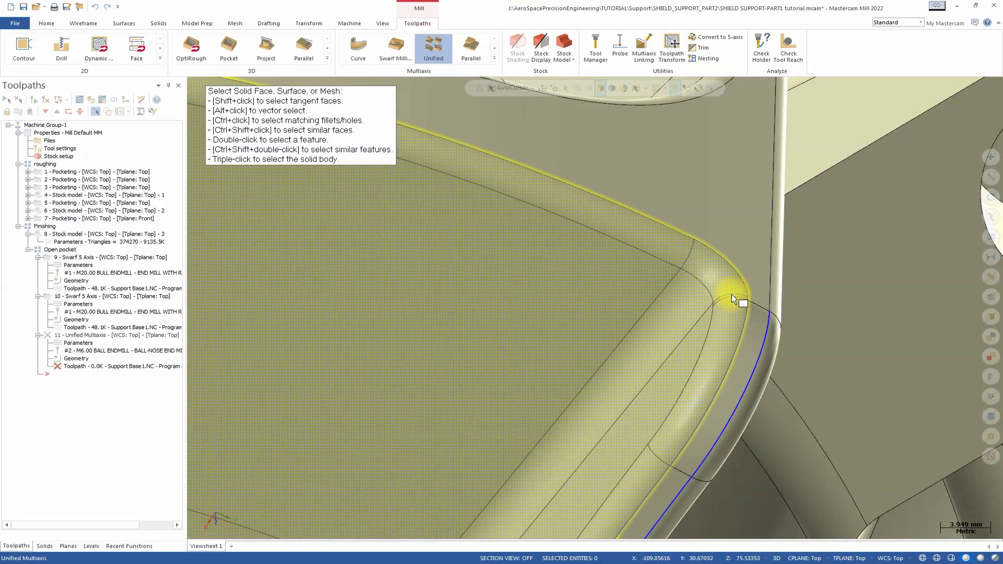
scroll(773, 272, down, 3)
scroll(789, 256, down, 4)
middle_drag(795, 256, 538, 303)
scroll(464, 318, up, 4)
middle_drag(465, 318, 424, 309)
scroll(709, 322, down, 4)
middle_drag(710, 321, 569, 202)
scroll(695, 332, down, 3)
scroll(570, 219, down, 5)
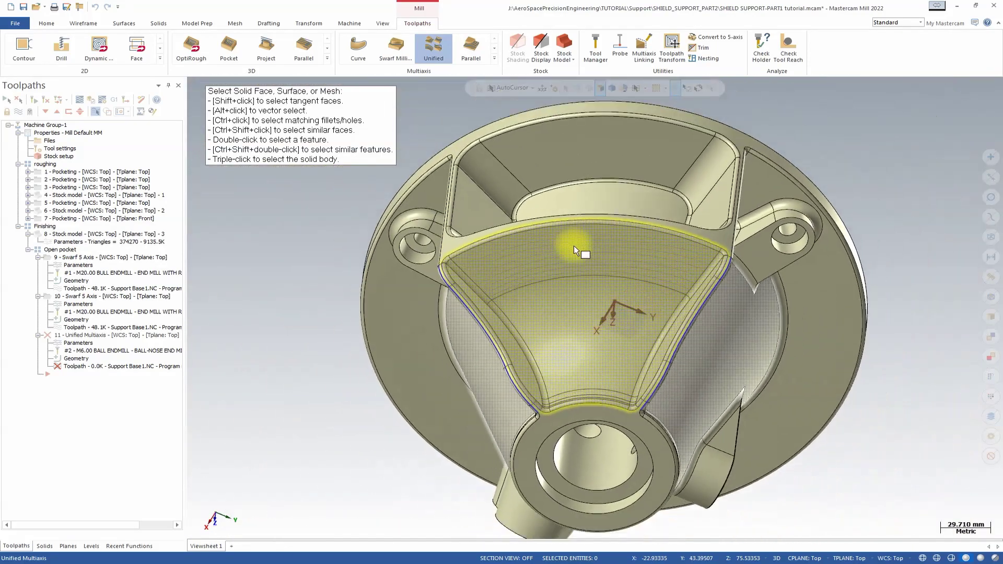
middle_drag(566, 254, 503, 293)
scroll(596, 368, down, 1)
key(Return)
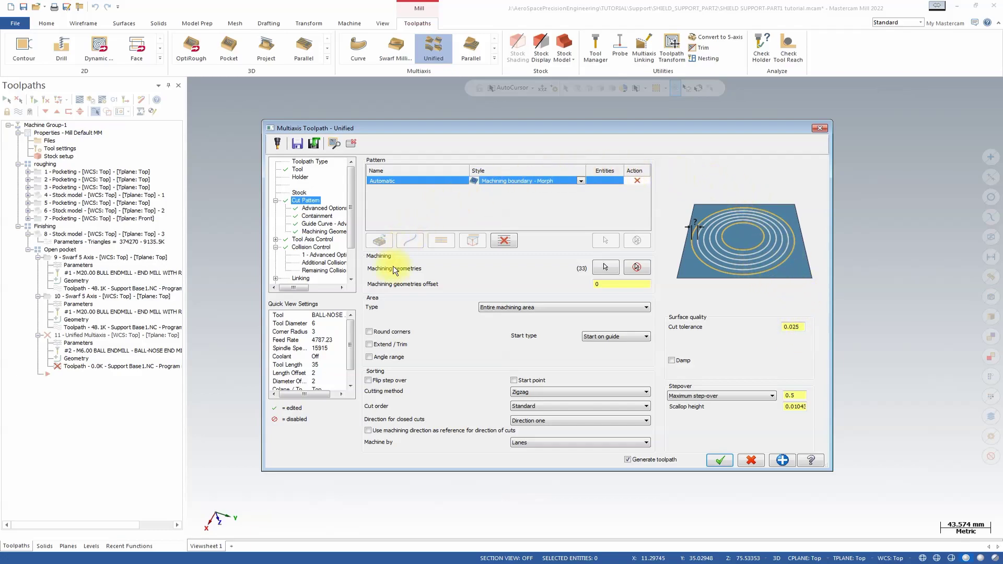
Set the linking to Use Lead-In for the first entry, Use Lead-Out for the last exit and Use Lead-In/Out for large gaps
click(312, 239)
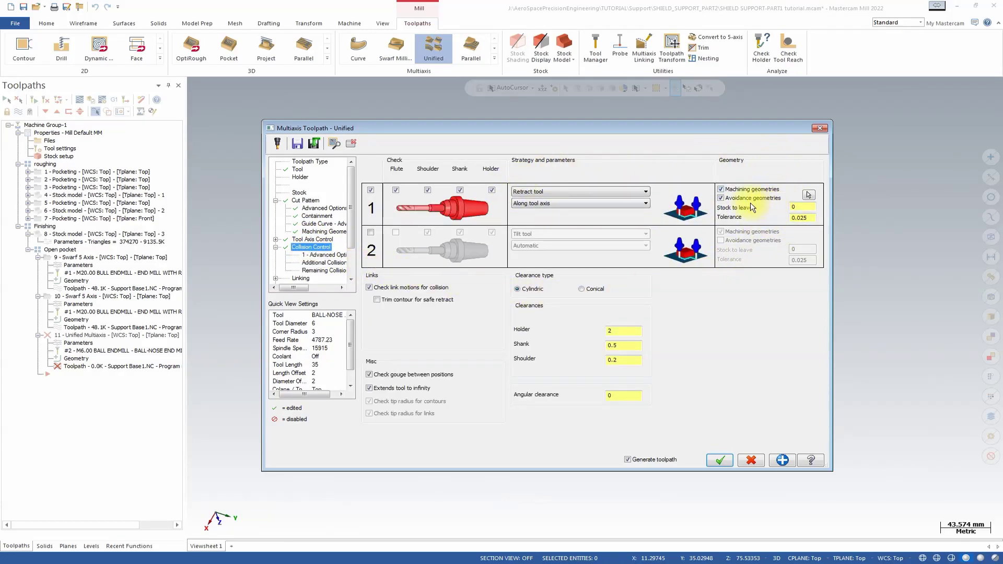
click(301, 278)
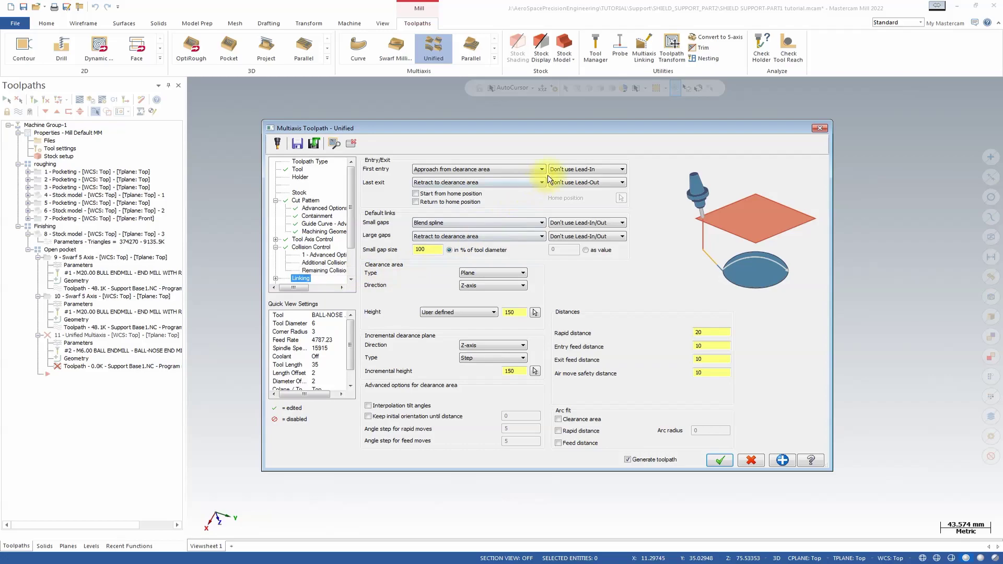
click(601, 171)
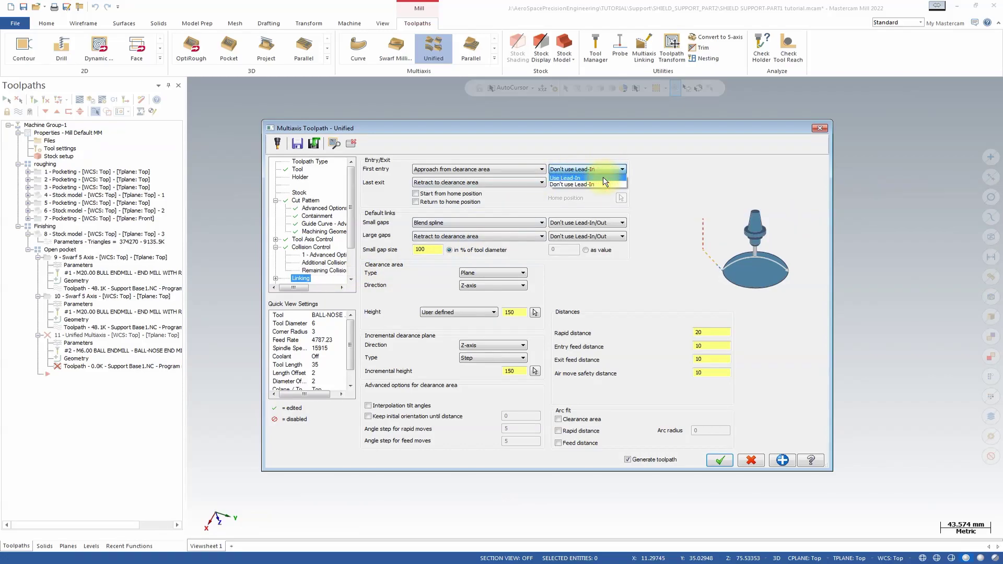
click(603, 178)
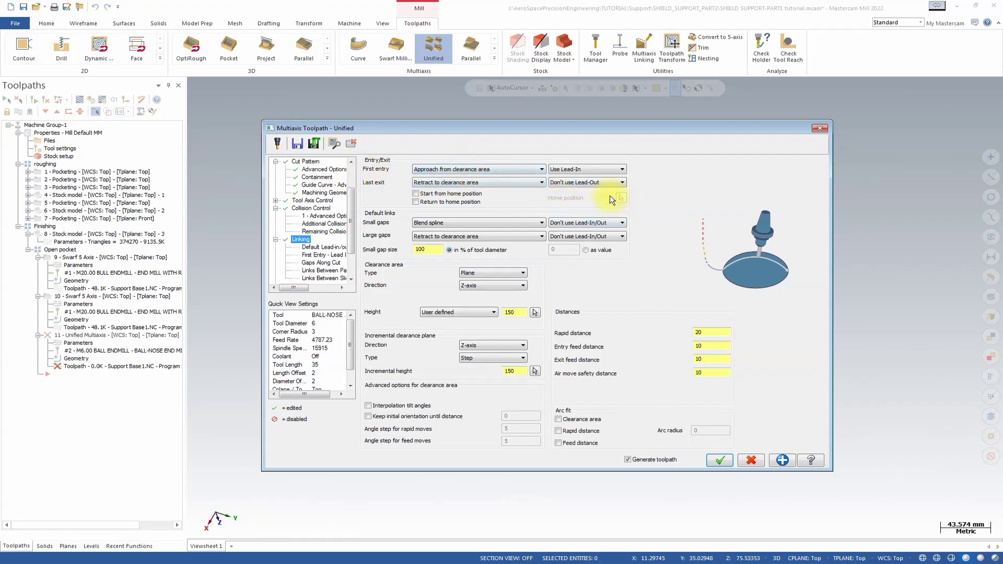
click(599, 184)
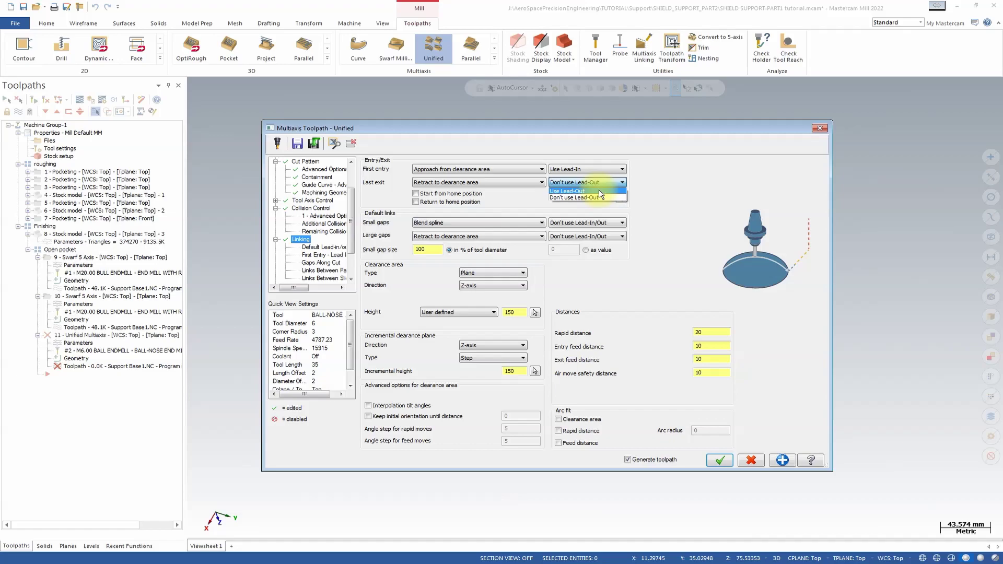
click(598, 191)
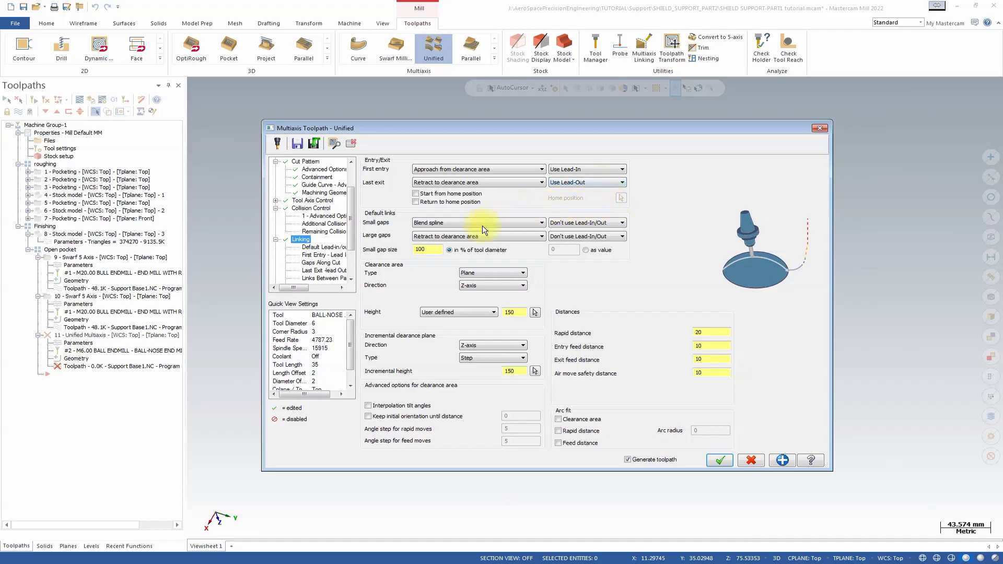
click(587, 238)
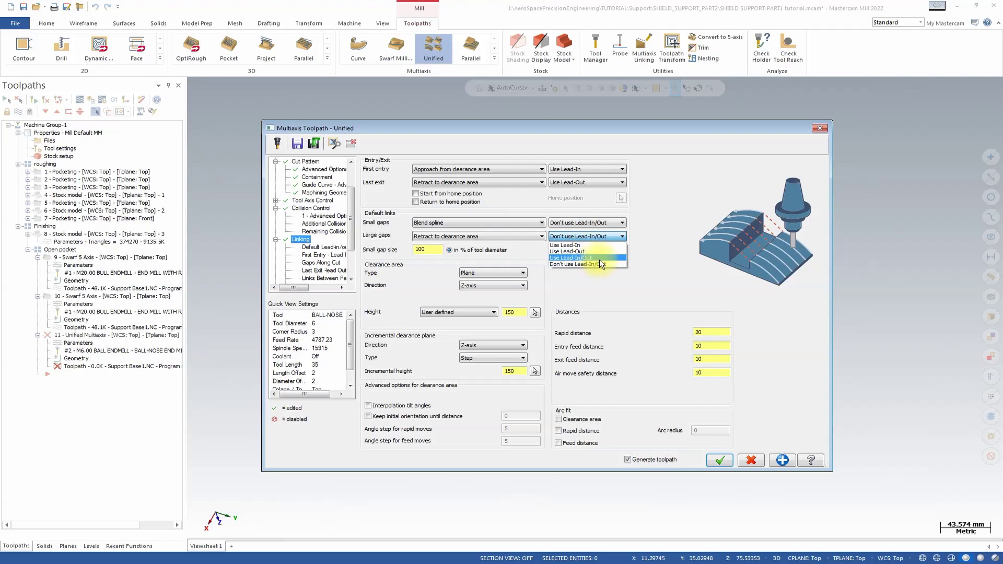
click(601, 258)
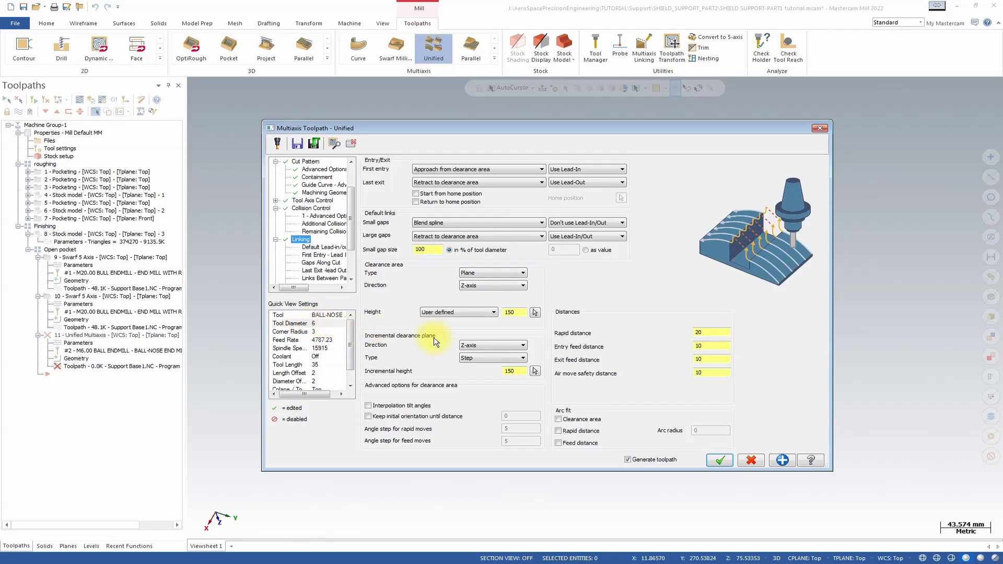
Review the default lead-in/out arc settings and generate the Unified toolpath
click(328, 248)
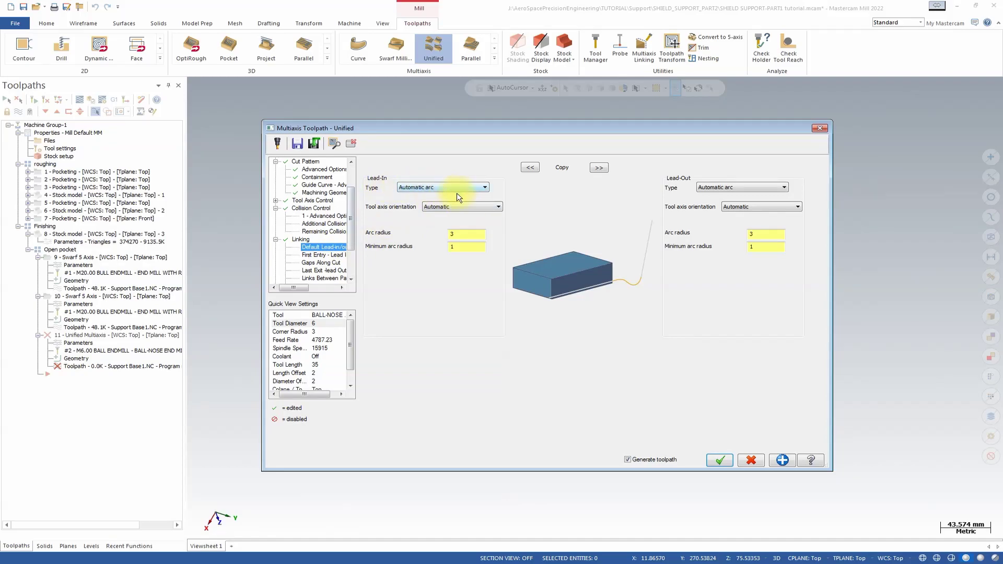
click(452, 206)
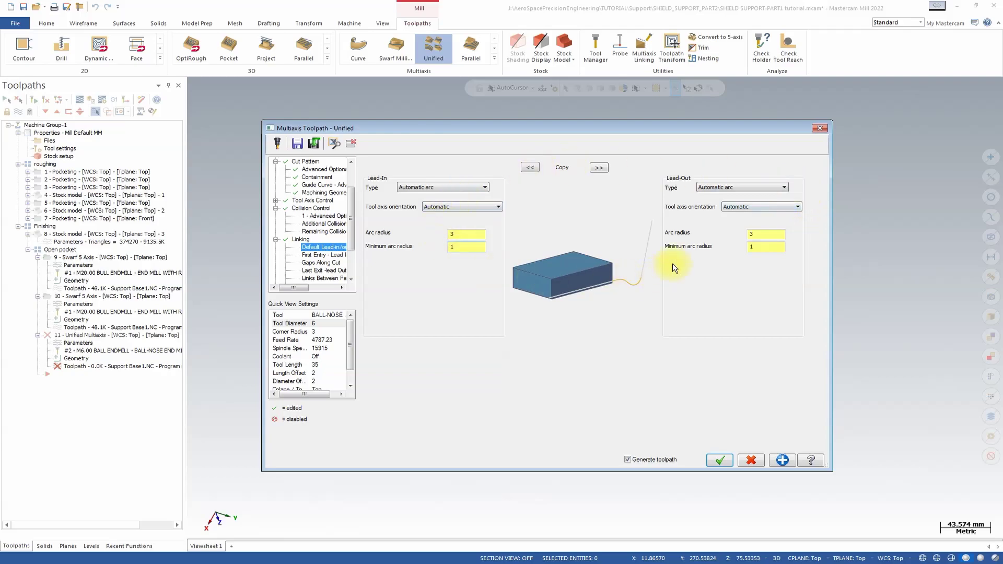
click(726, 460)
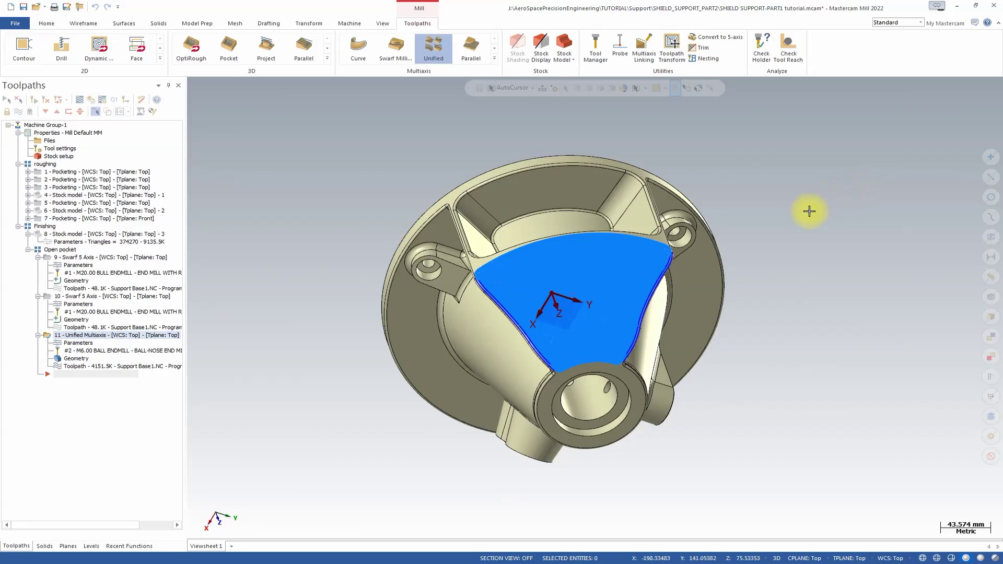
Examine the Unified toolpath's passes over the pocket floor, walls, corners and fillets from several angles
scroll(747, 206, up, 1)
scroll(746, 205, up, 5)
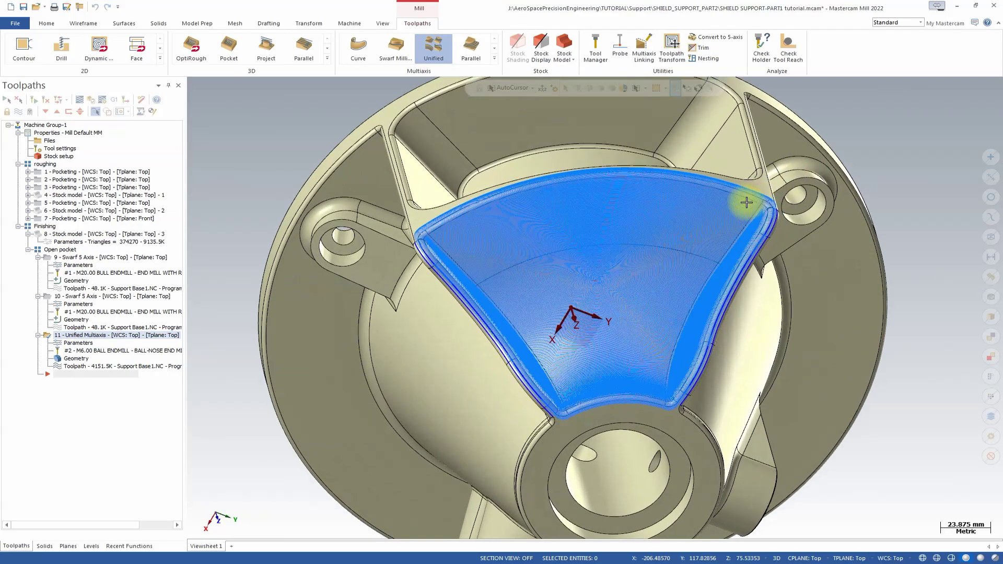
key(alt+Up)
key(alt+Up)
key(alt+Up)
key(alt+Up)
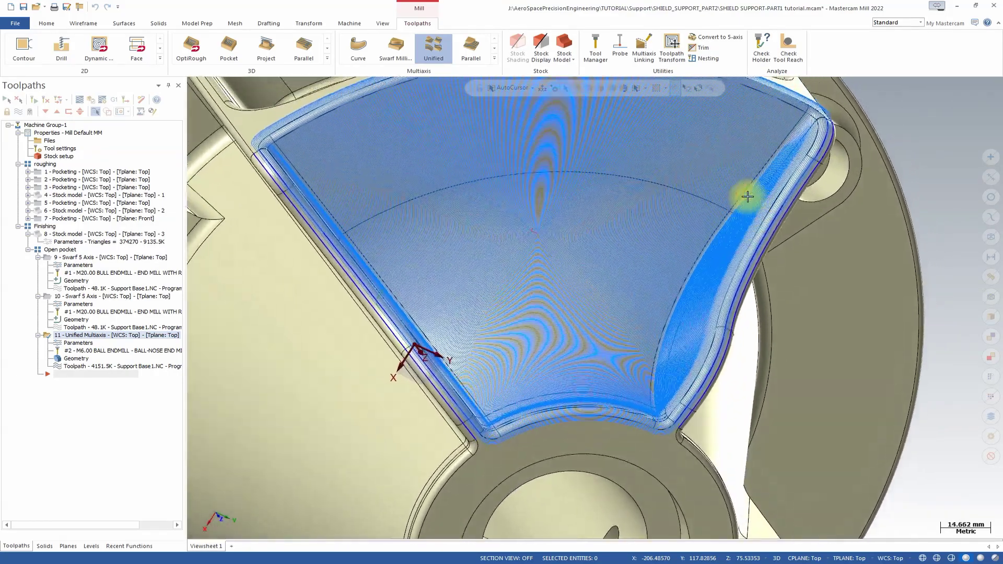
key(alt+Up)
key(alt+Up)
key(alt+Up)
key(alt+Up)
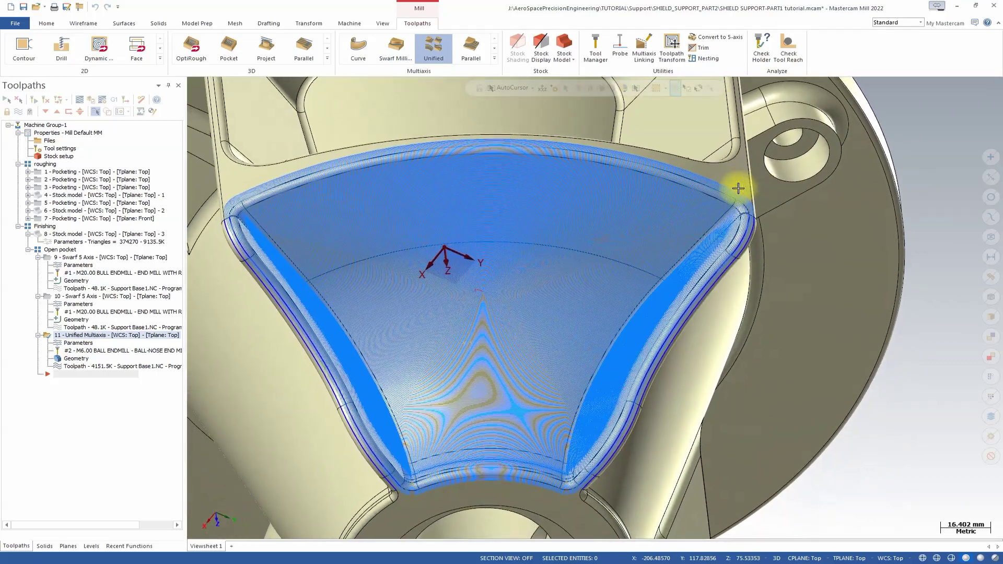
scroll(739, 187, up, 3)
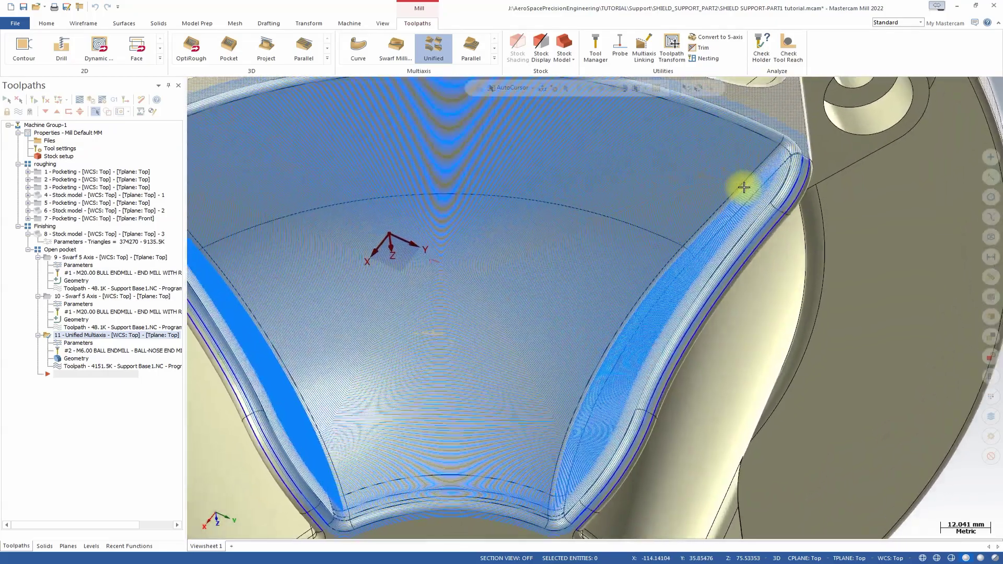
key(alt+Up)
key(alt+Up)
key(alt+Up)
key(alt+Up)
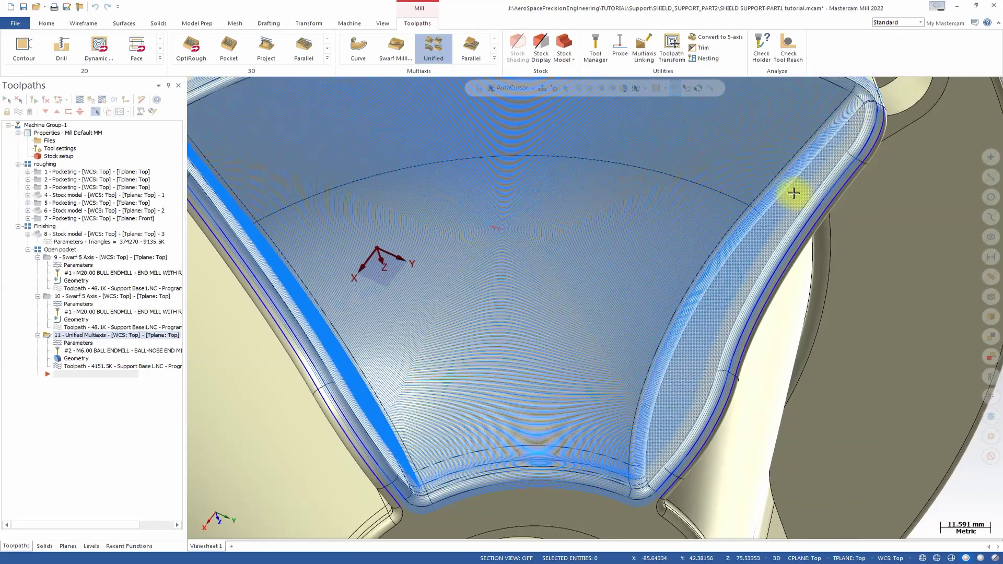
key(alt+Up)
key(alt+Up)
key(alt+Up)
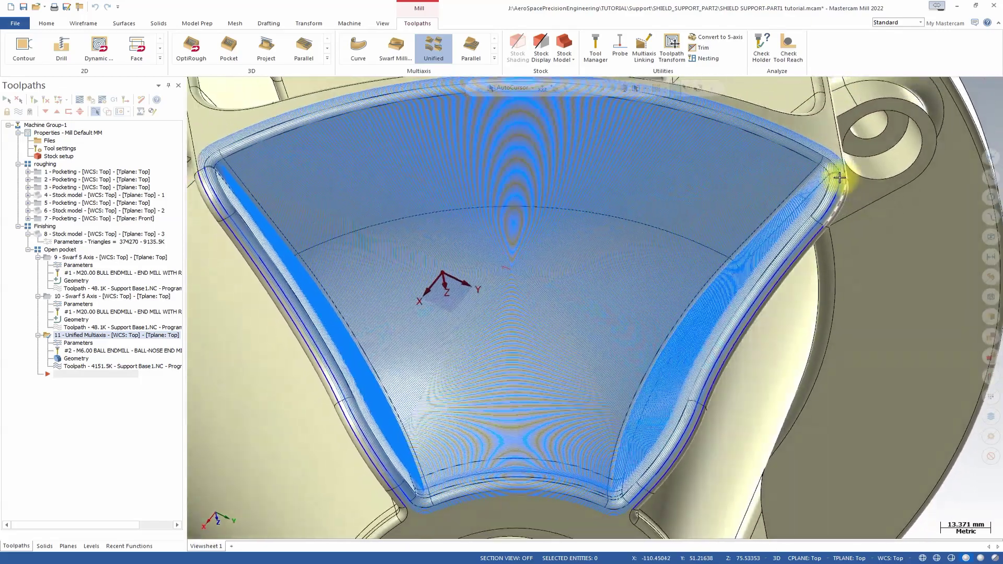
scroll(824, 183, up, 3)
key(Left)
key(Left)
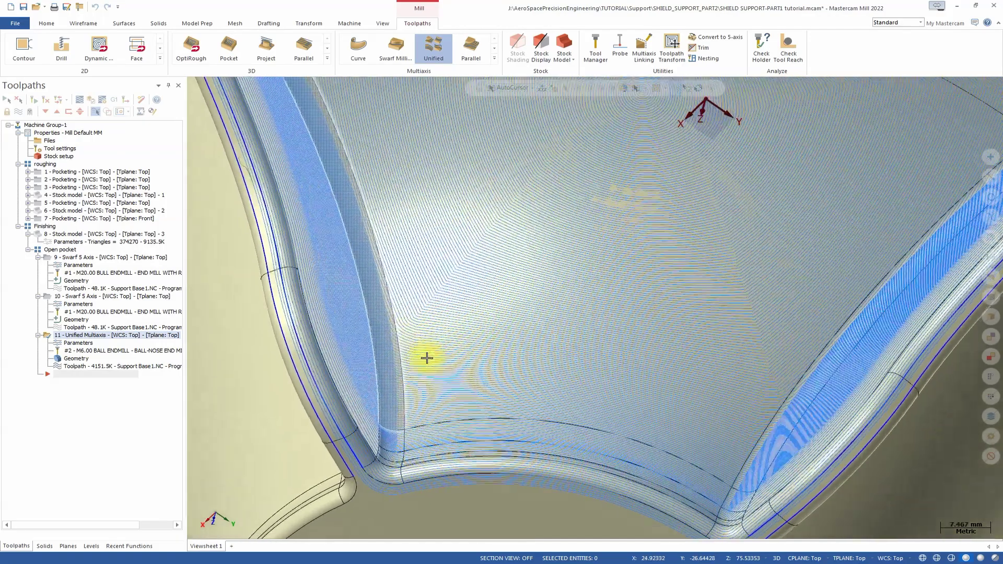
key(Down)
key(Down)
scroll(421, 365, up, 5)
middle_drag(477, 237, 460, 336)
scroll(445, 295, down, 8)
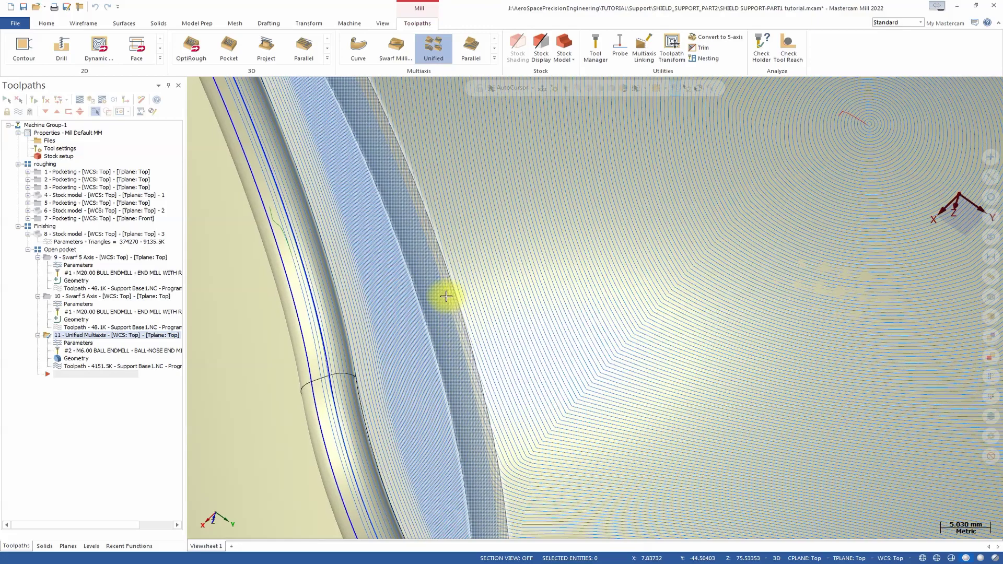
scroll(439, 280, down, 4)
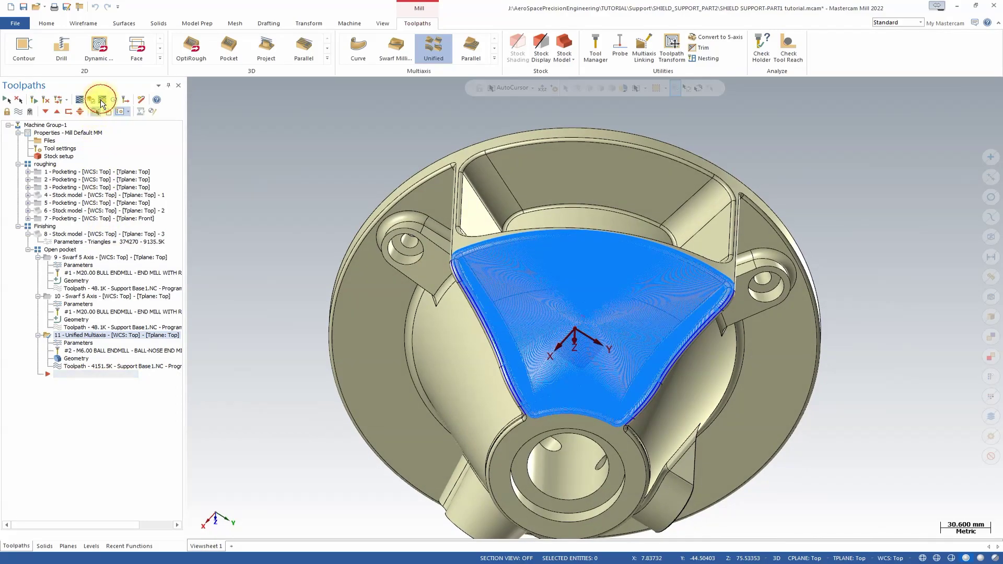
Set the simulator stock to stock model 3, with the chuck level as the fixture
click(100, 99)
click(287, 340)
click(287, 352)
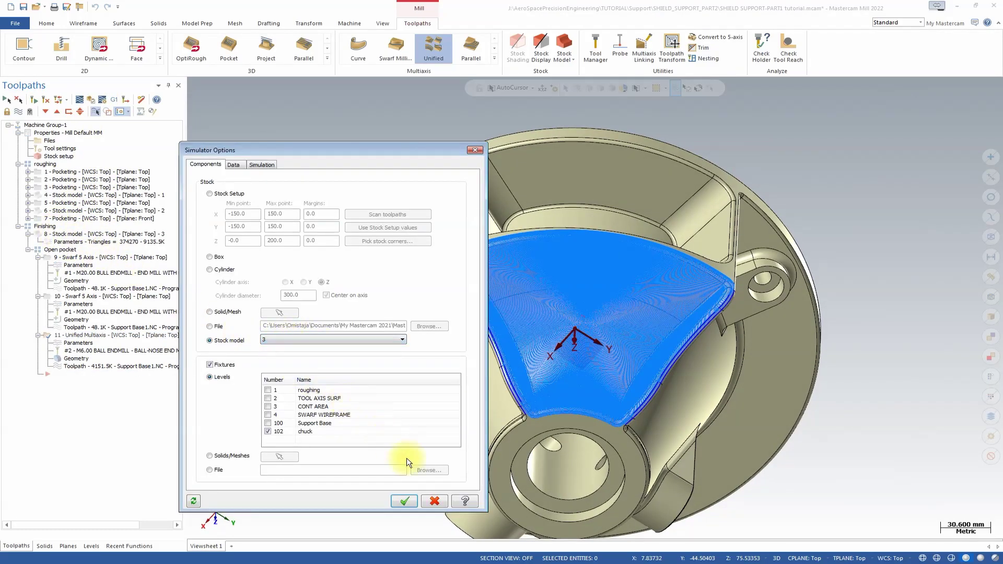
click(403, 502)
Run the Verify simulation of the Unified toolpath and raise the playback speed towards Fast
click(91, 100)
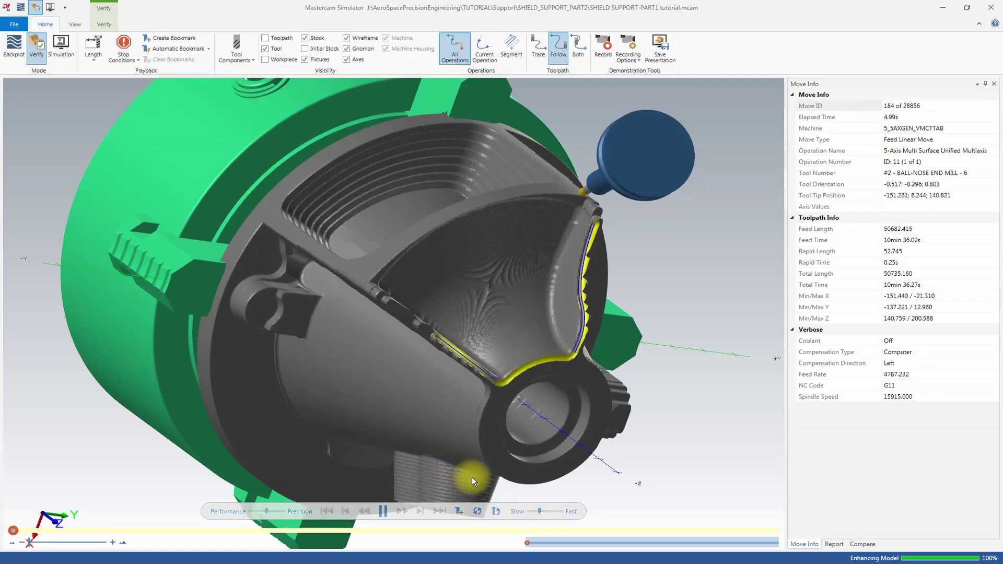
drag(532, 510, 587, 509)
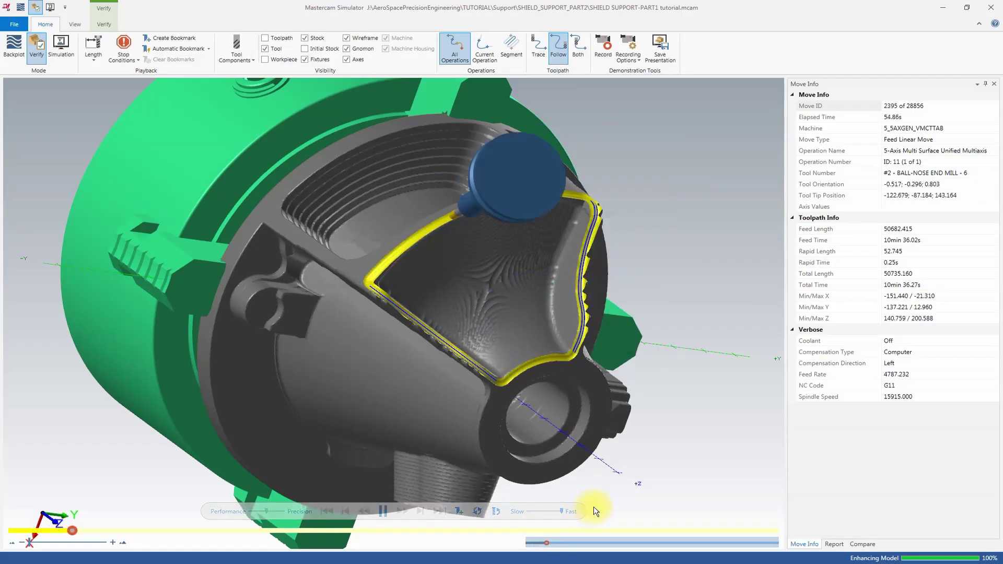
Compare the simulated stock with the workpiece using the default deviation color ranges
click(861, 543)
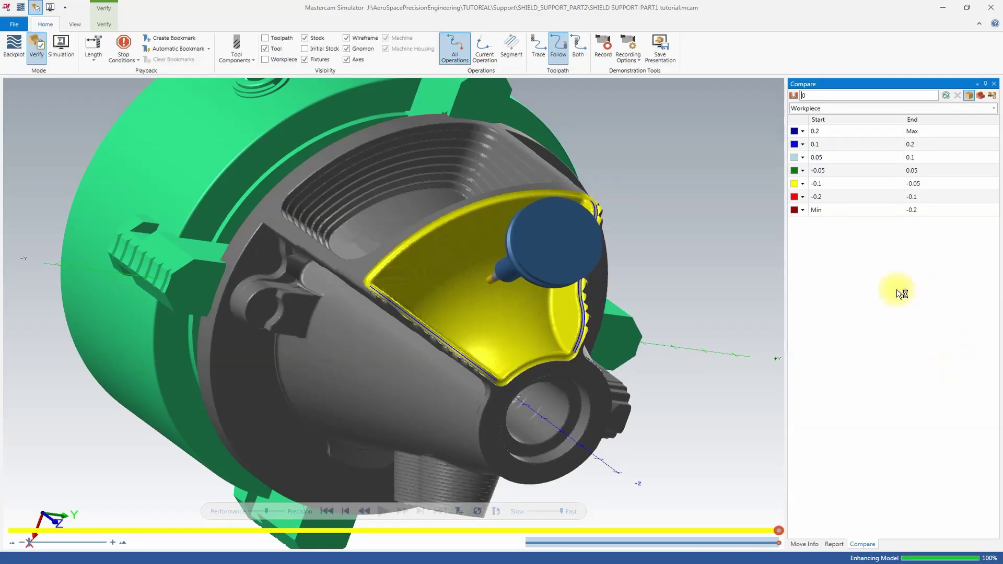
click(946, 97)
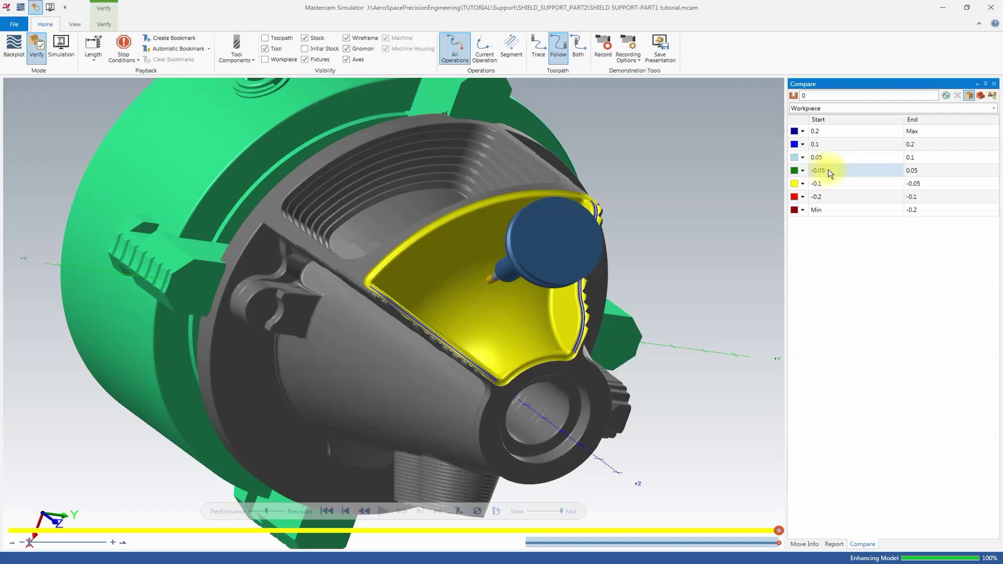
click(944, 96)
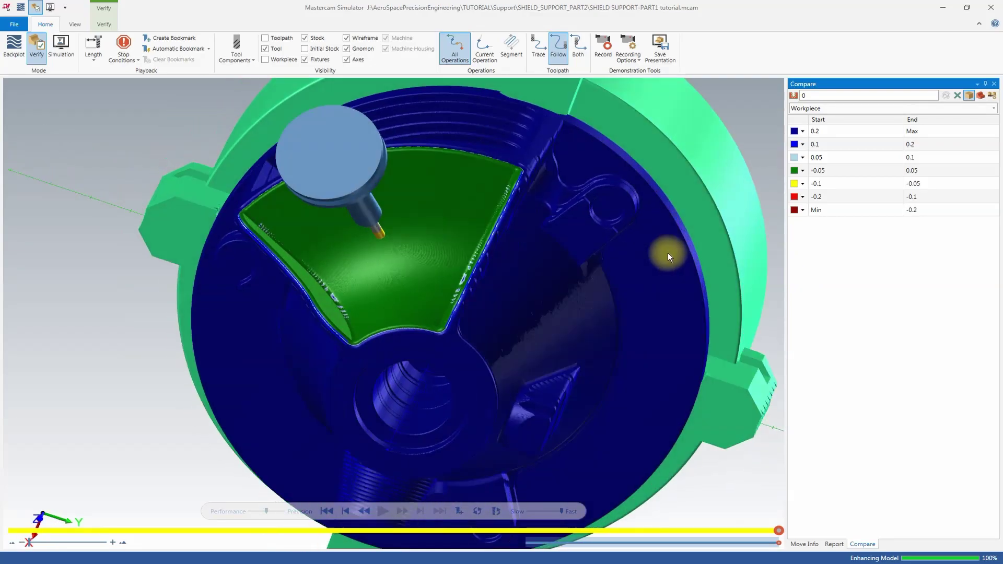
Examine the comparison colors on the open pocket's floor, side walls and fillets from several angles
middle_drag(343, 306, 473, 300)
scroll(613, 253, up, 5)
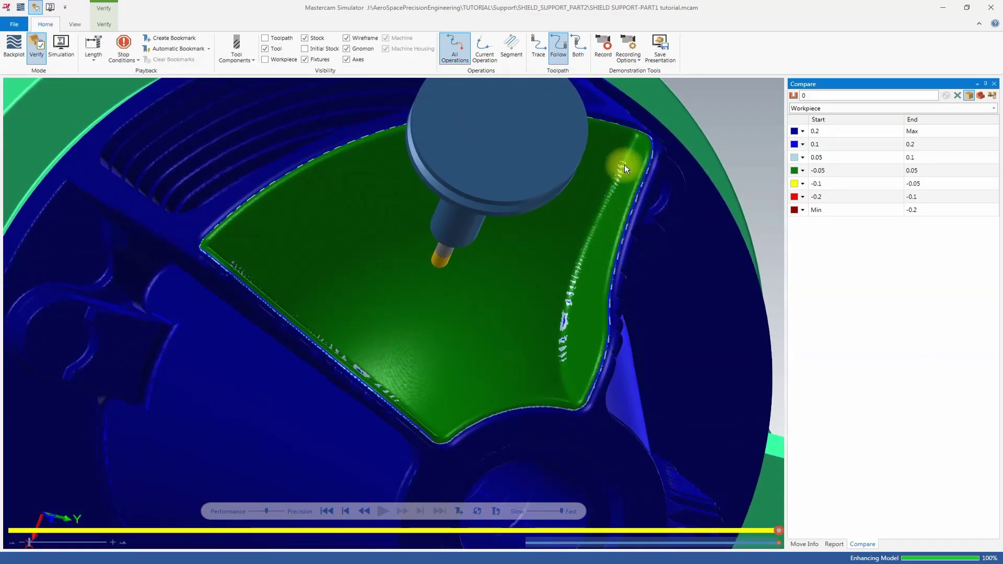
scroll(625, 165, up, 1)
middle_drag(590, 368, 547, 284)
middle_drag(466, 283, 509, 255)
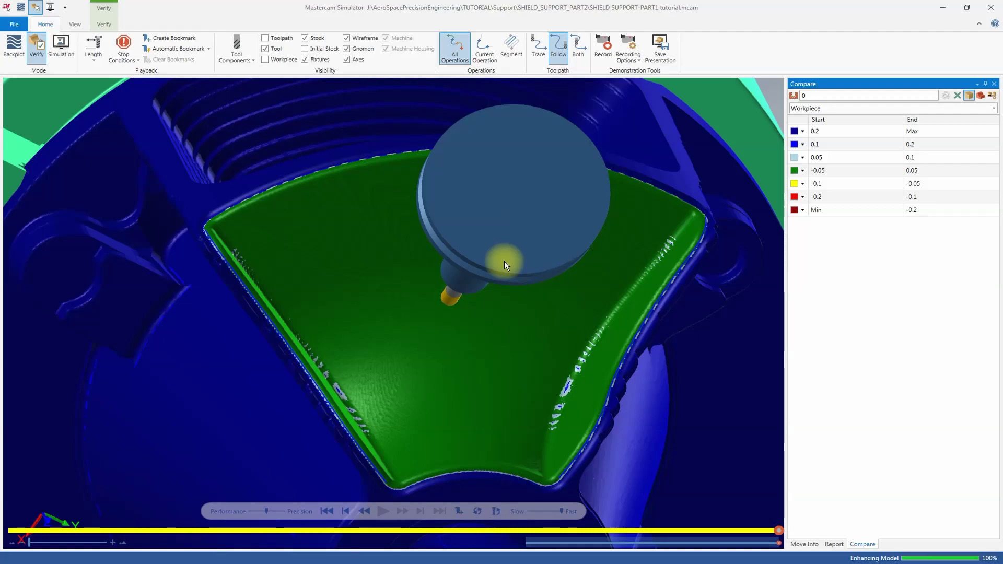
middle_drag(503, 261, 481, 275)
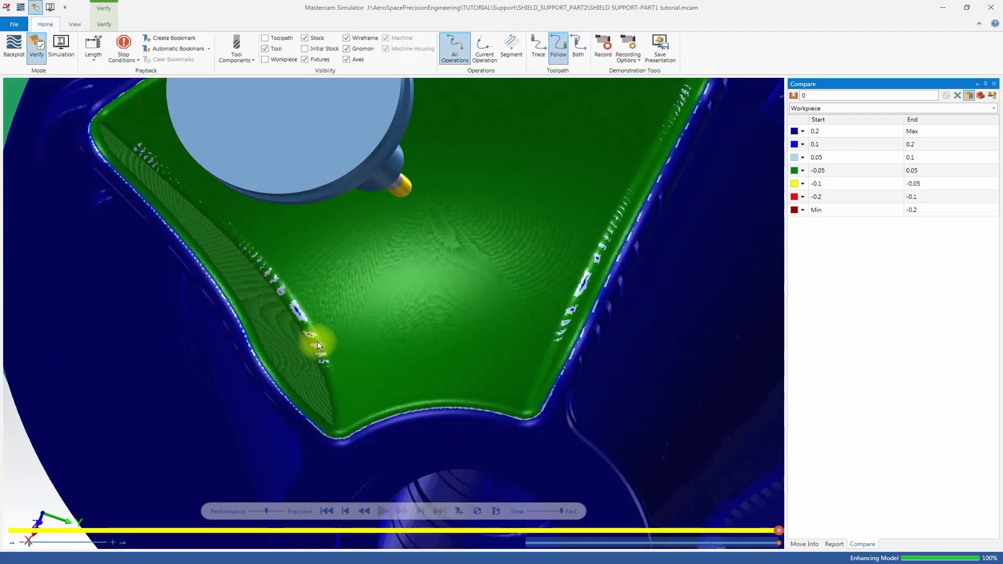
middle_drag(253, 249, 324, 334)
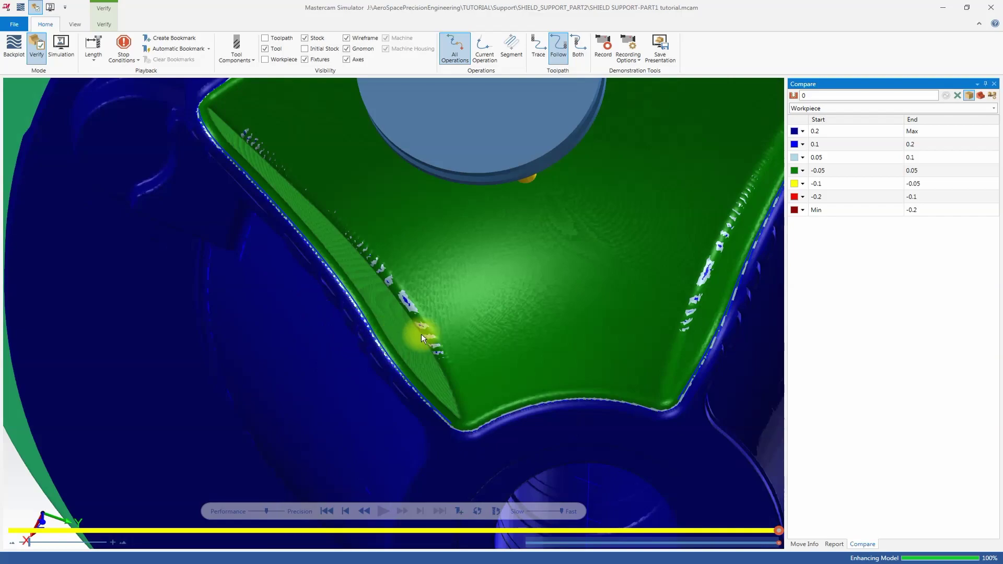
scroll(513, 328, down, 3)
scroll(517, 324, up, 5)
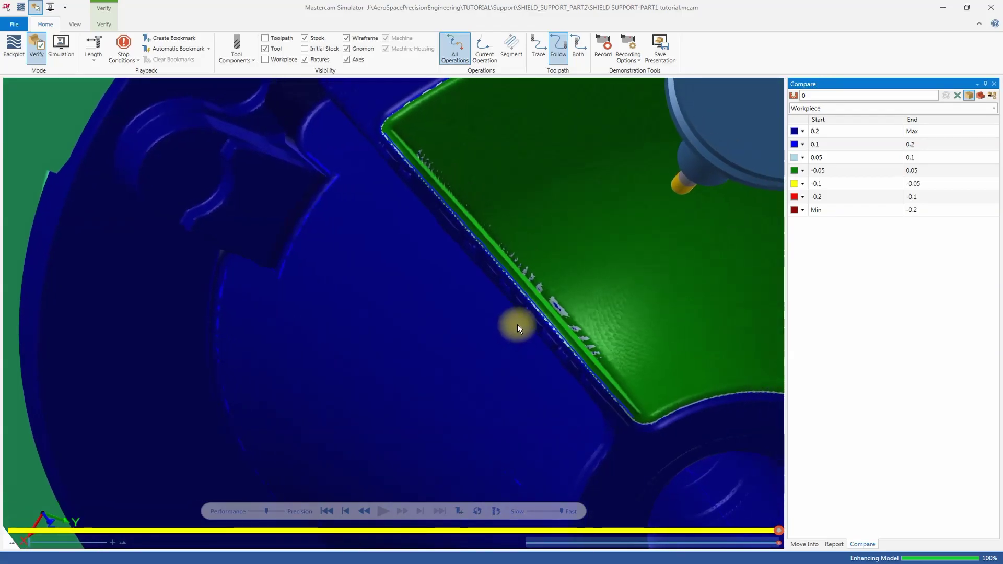
scroll(528, 331, down, 4)
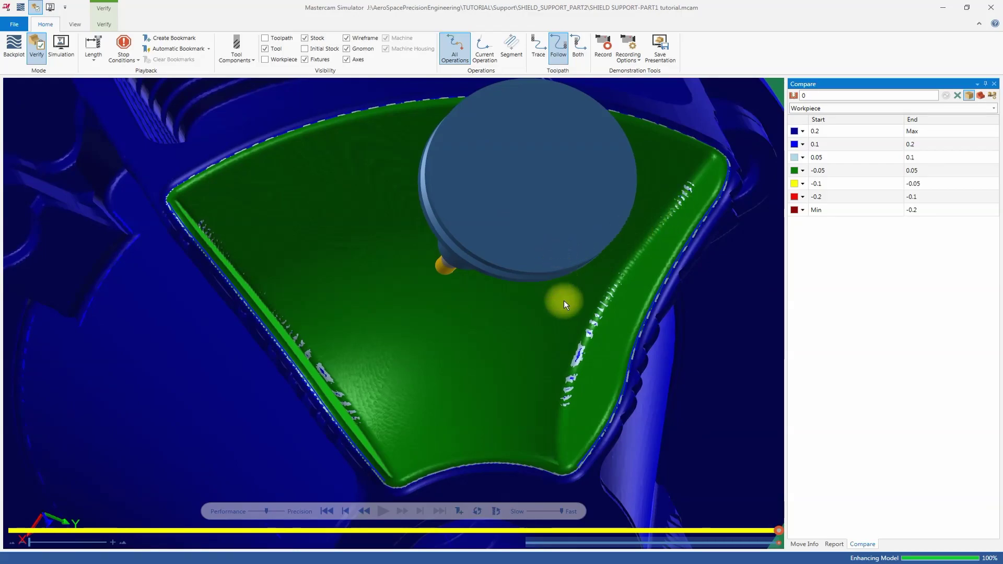
scroll(575, 280, down, 3)
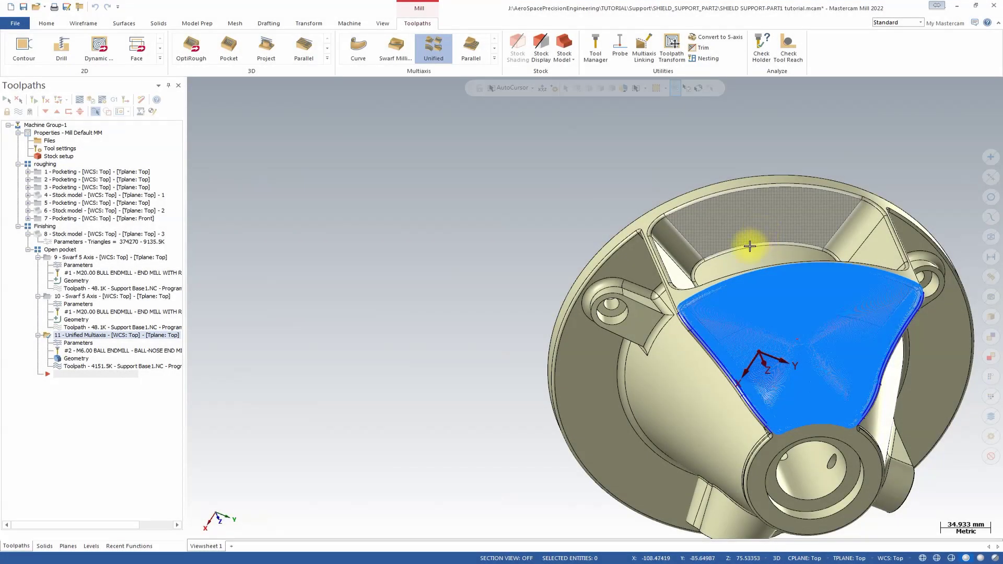
Duplicate the Unified Multiaxis operation directly after the original in the Open pocket group and place the insert position below the copy
middle_drag(749, 247, 604, 217)
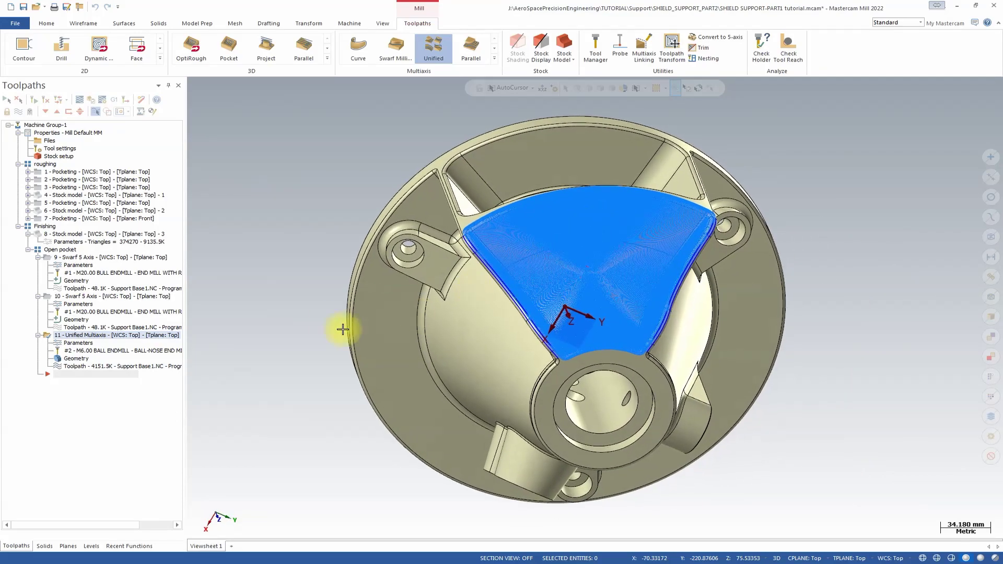
click(72, 336)
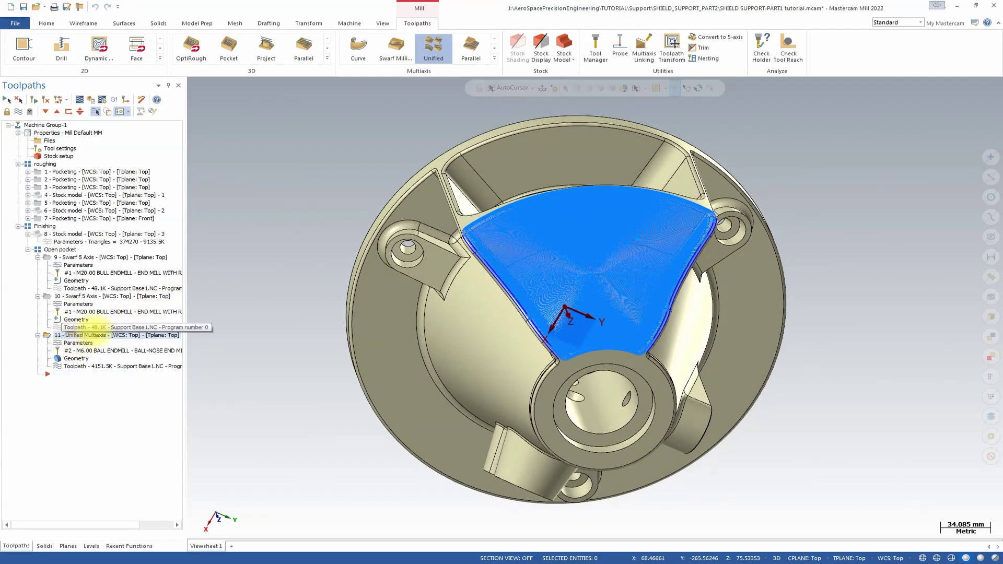
right_drag(97, 335, 92, 333)
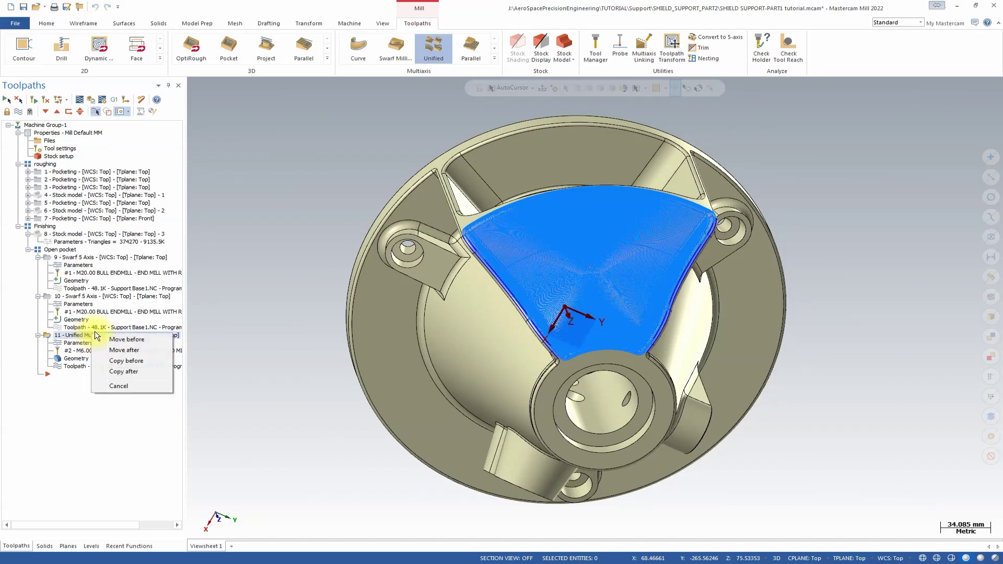
click(135, 373)
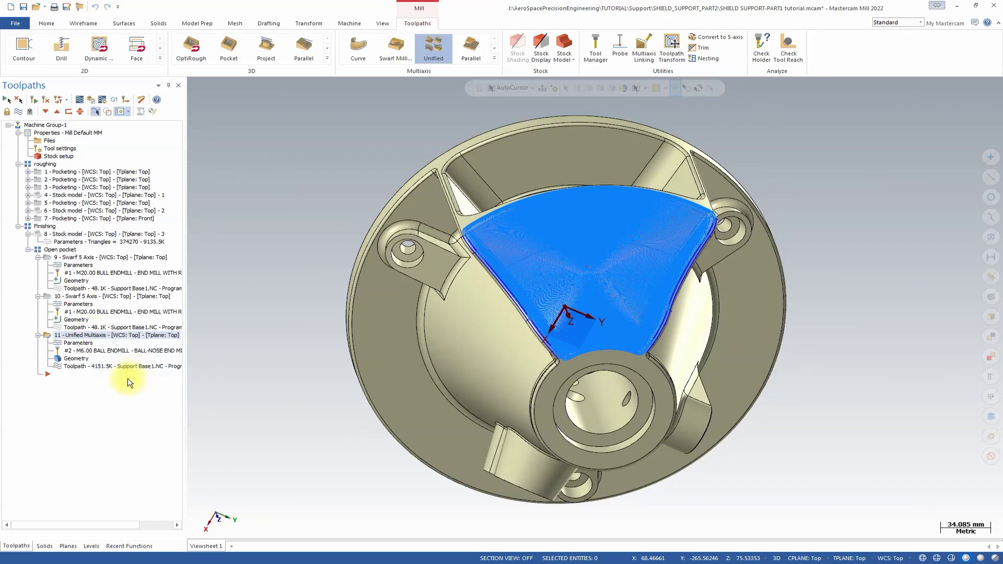
click(47, 111)
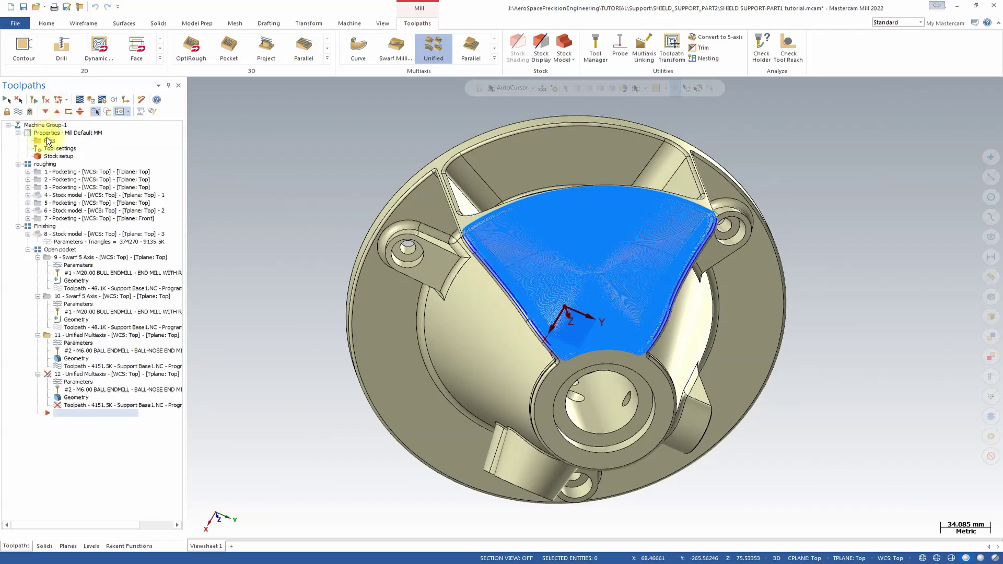
In the copied Unified operation, replace the automatic cut pattern with two curve entries in Morph style
click(74, 385)
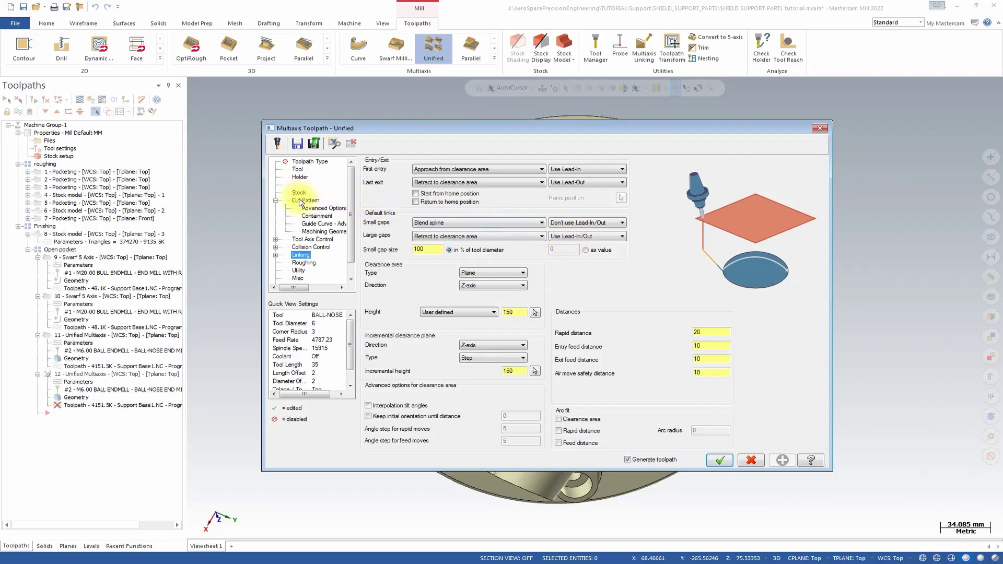
click(303, 201)
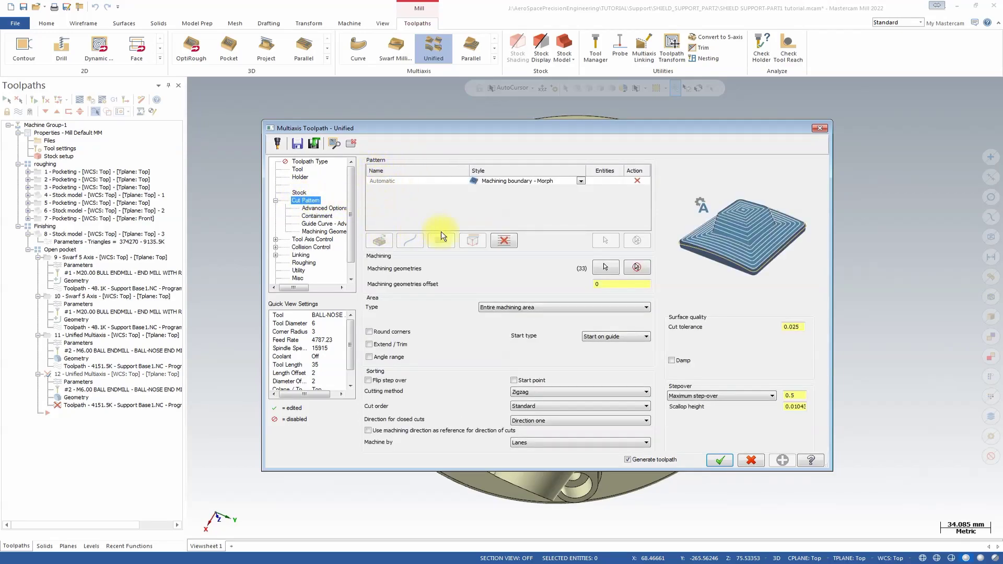
click(505, 241)
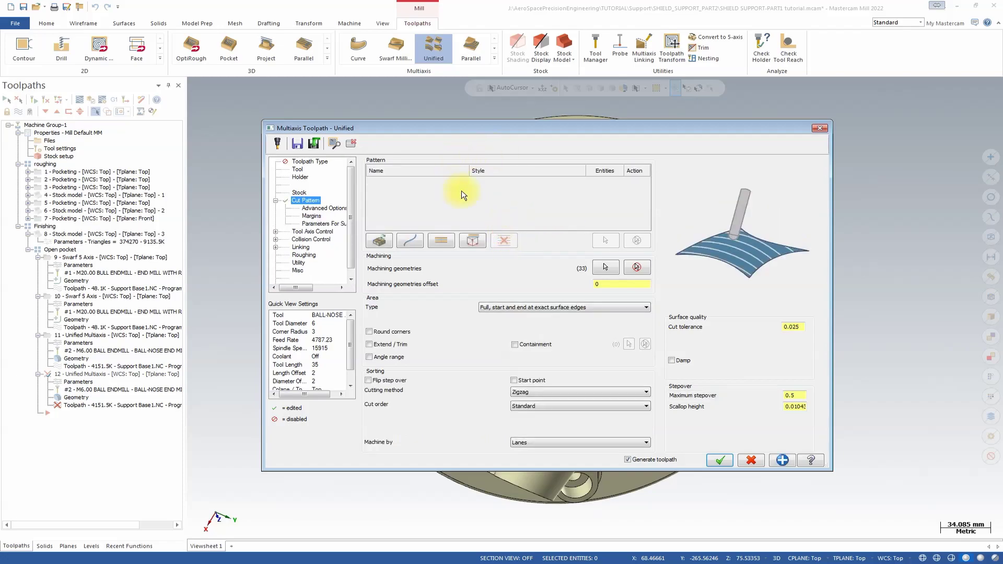
click(411, 239)
click(409, 239)
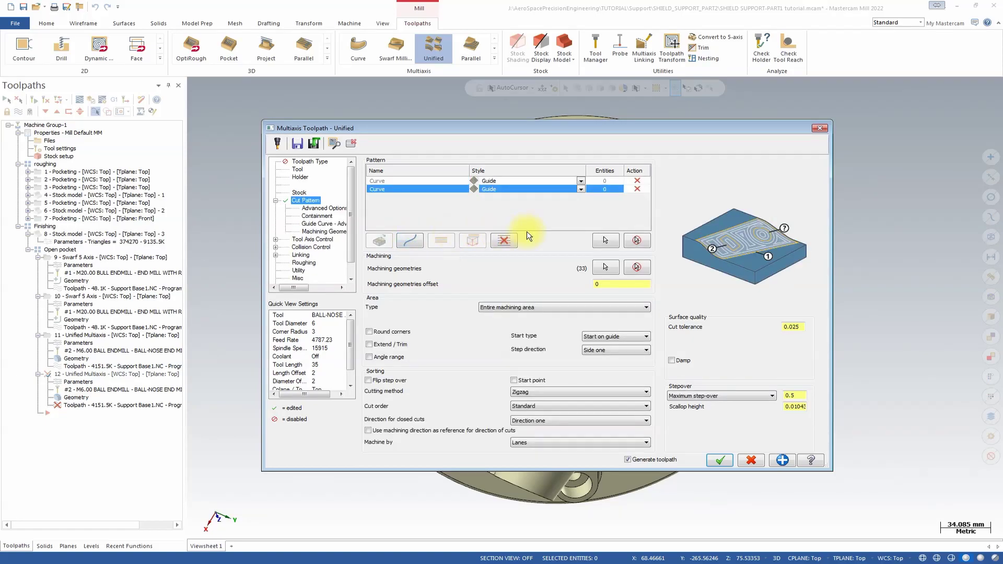
click(581, 181)
click(557, 193)
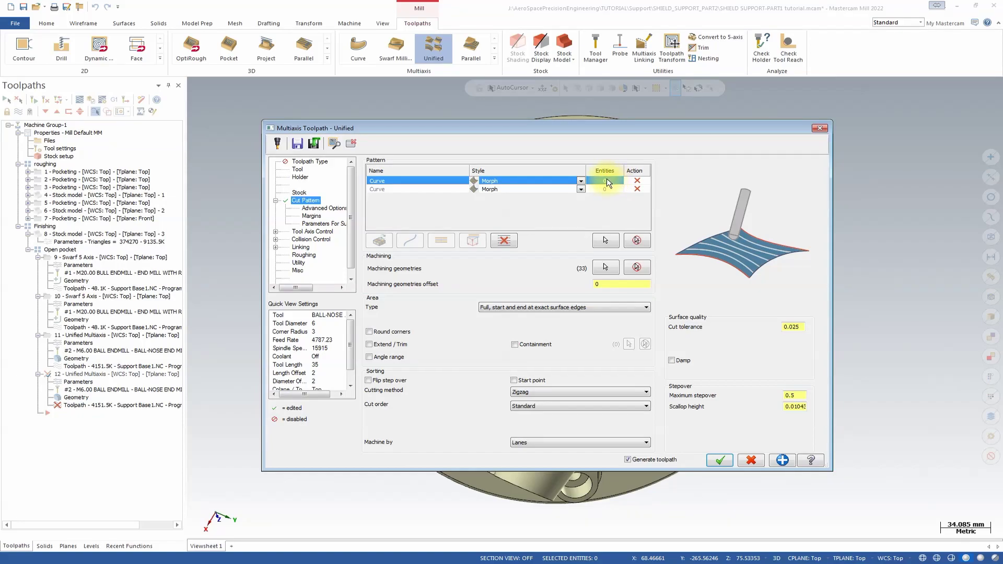
Assign the pocket's outer arc edge to the first Morph curve and the arc edge beside the hub to the second
click(610, 240)
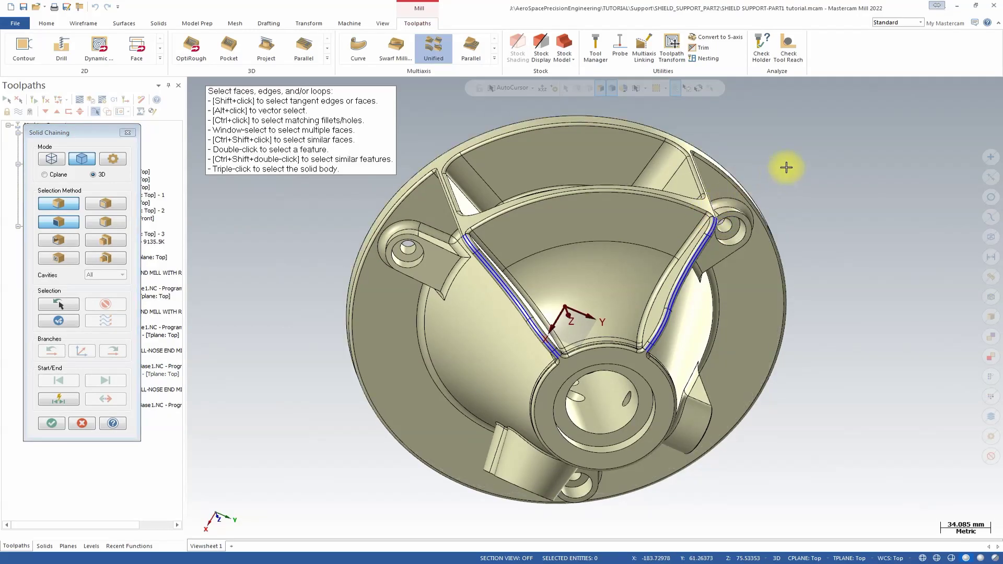
click(702, 206)
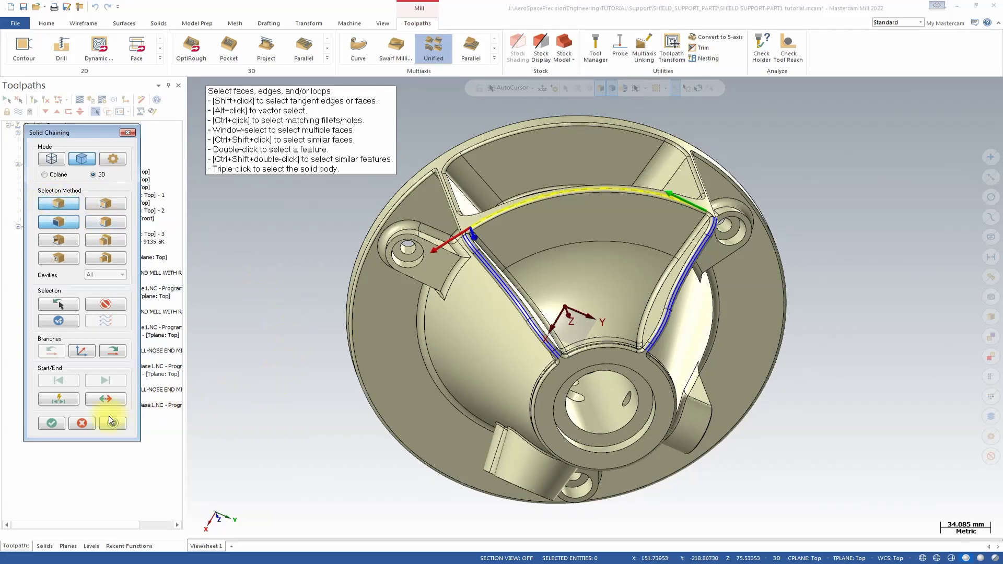
click(48, 424)
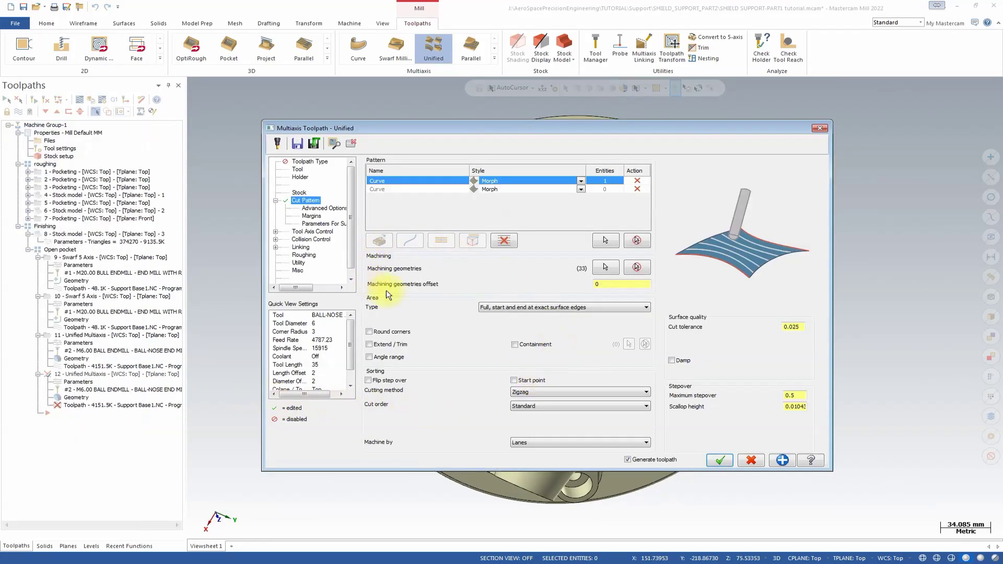
click(606, 189)
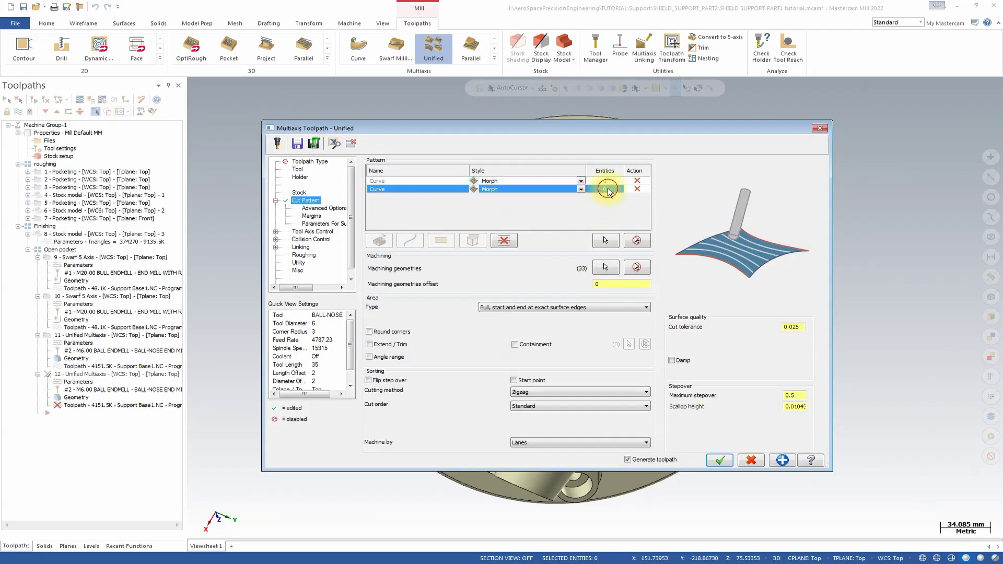
click(607, 242)
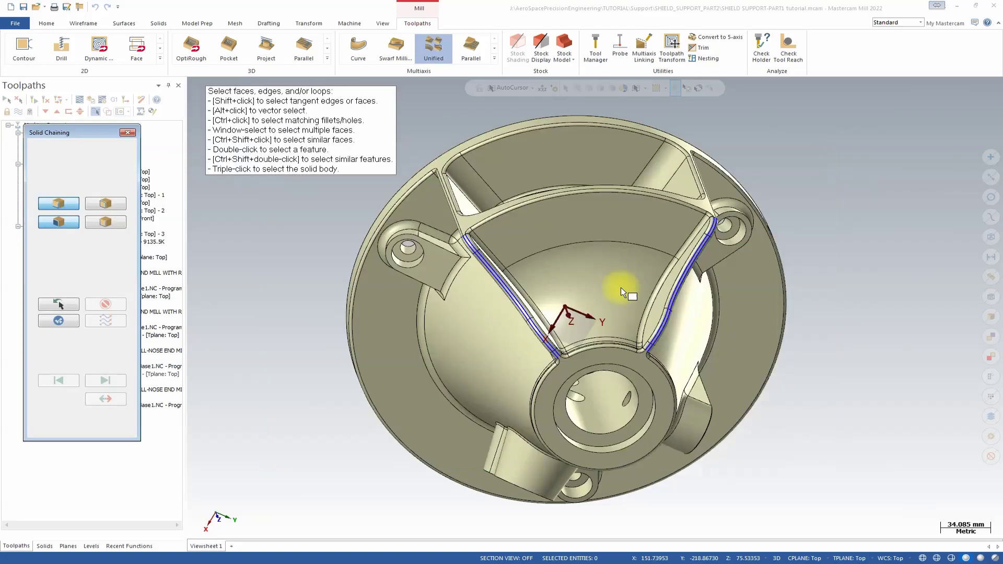
click(630, 353)
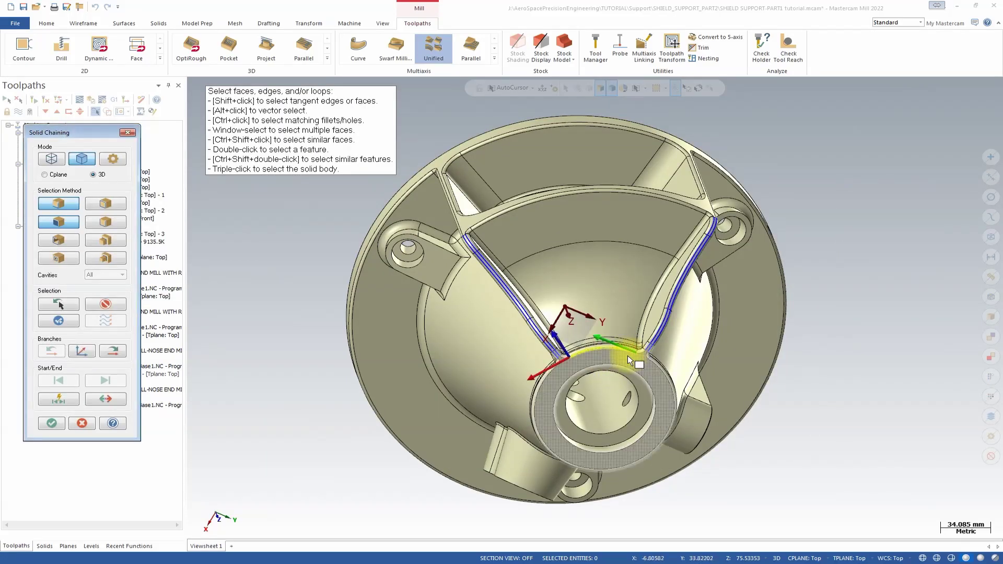
click(51, 423)
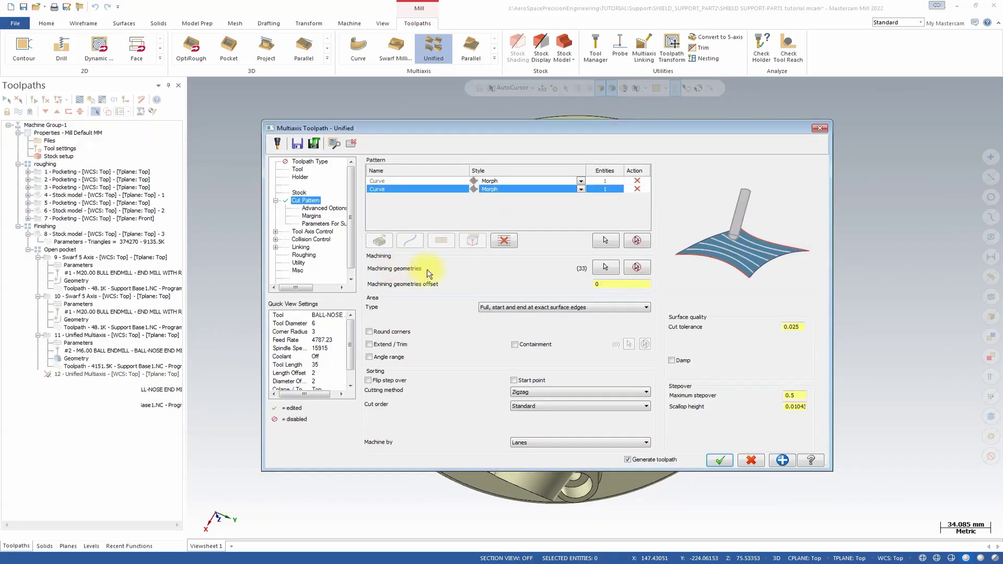
Set the step over calculation method to Exact, recheck the cut pattern and generate the copied Unified toolpath
click(329, 209)
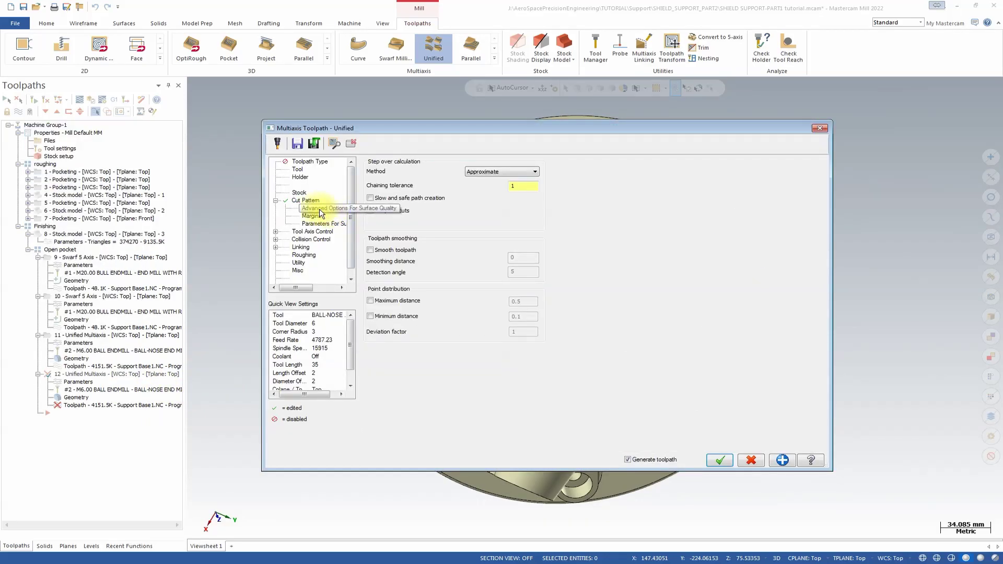
click(503, 172)
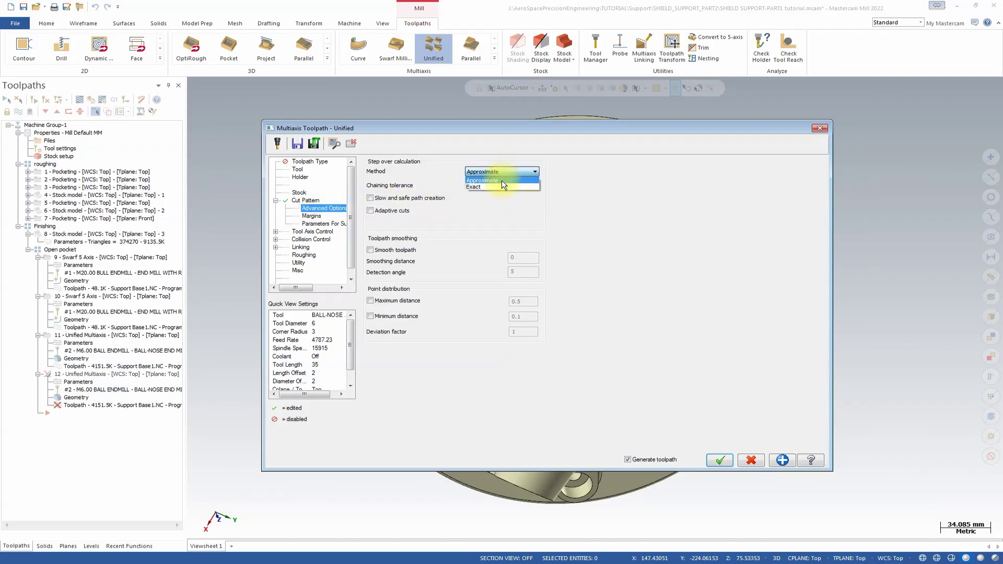
click(502, 187)
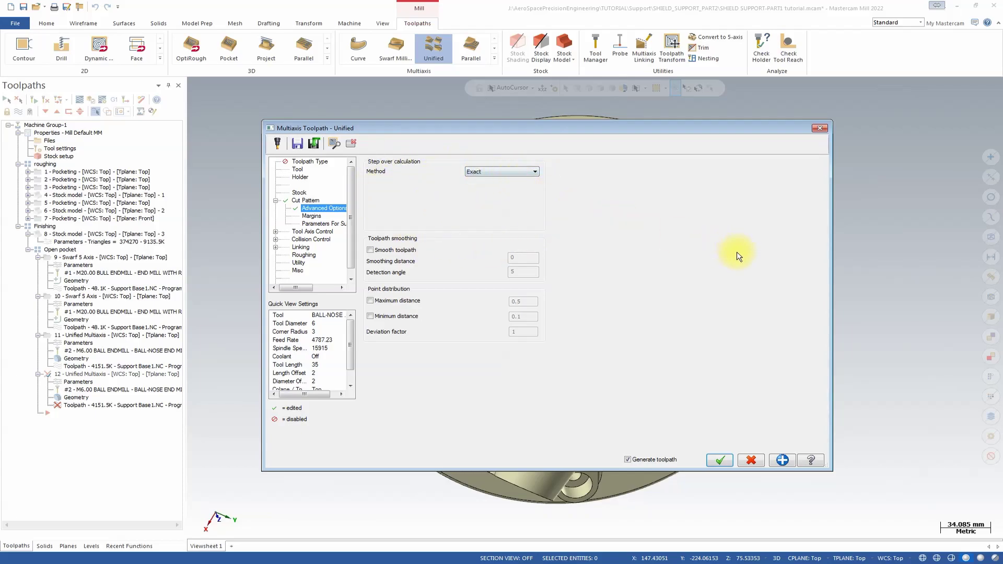
click(313, 201)
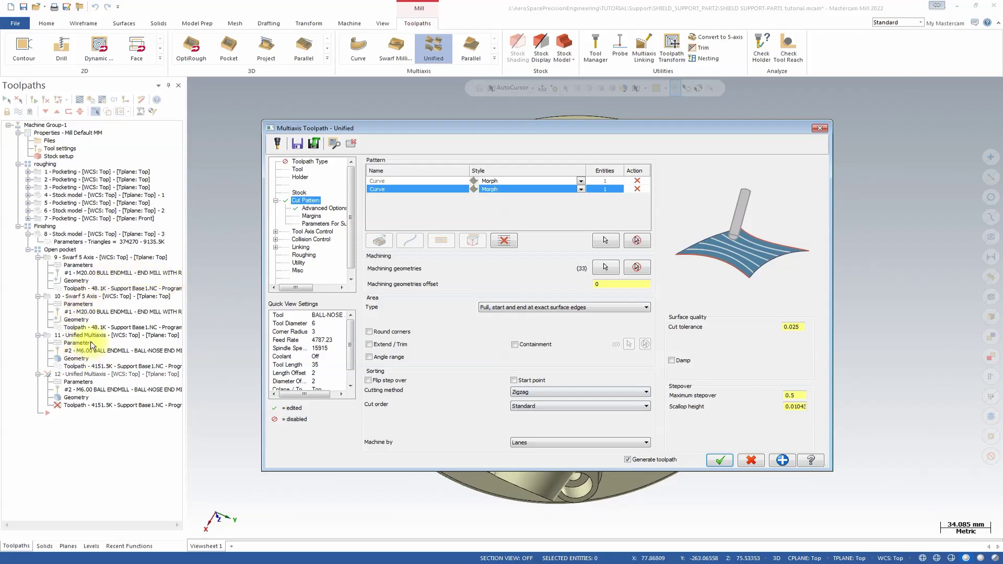
click(721, 459)
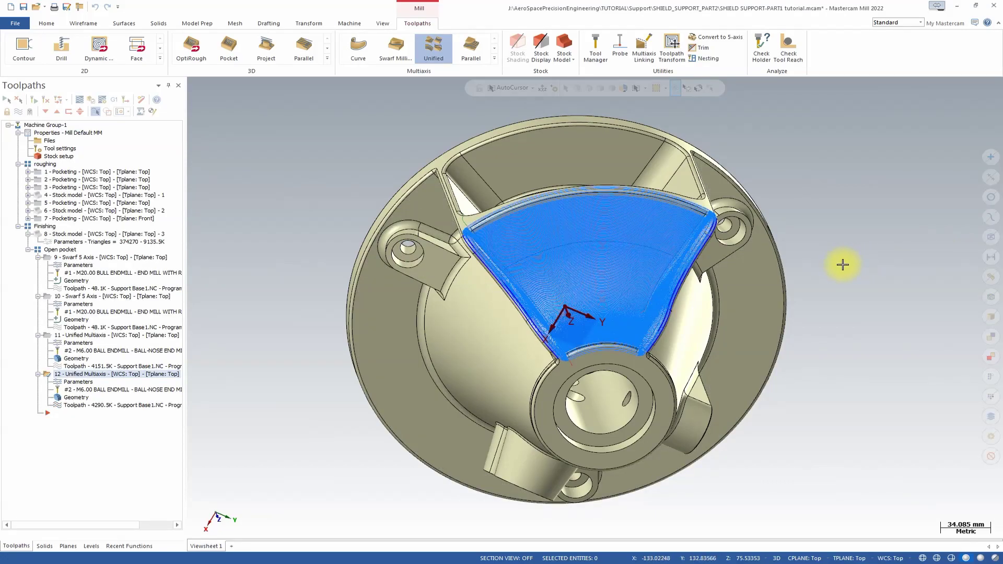
Examine the morphed toolpath's passes across the pocket floor, side wall and fillet up close
scroll(673, 279, up, 1)
scroll(673, 280, up, 5)
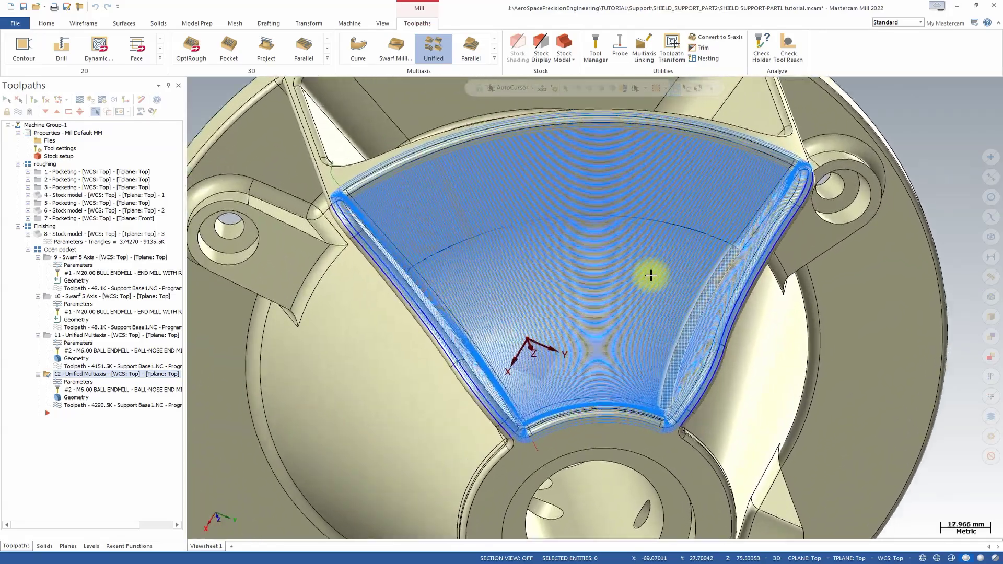
scroll(658, 277, up, 5)
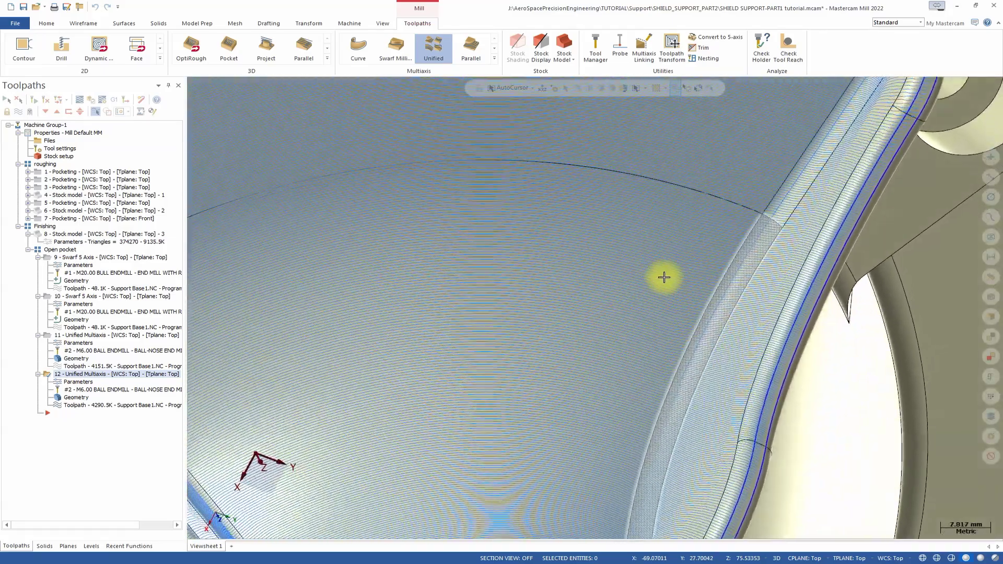
middle_drag(667, 276, 721, 192)
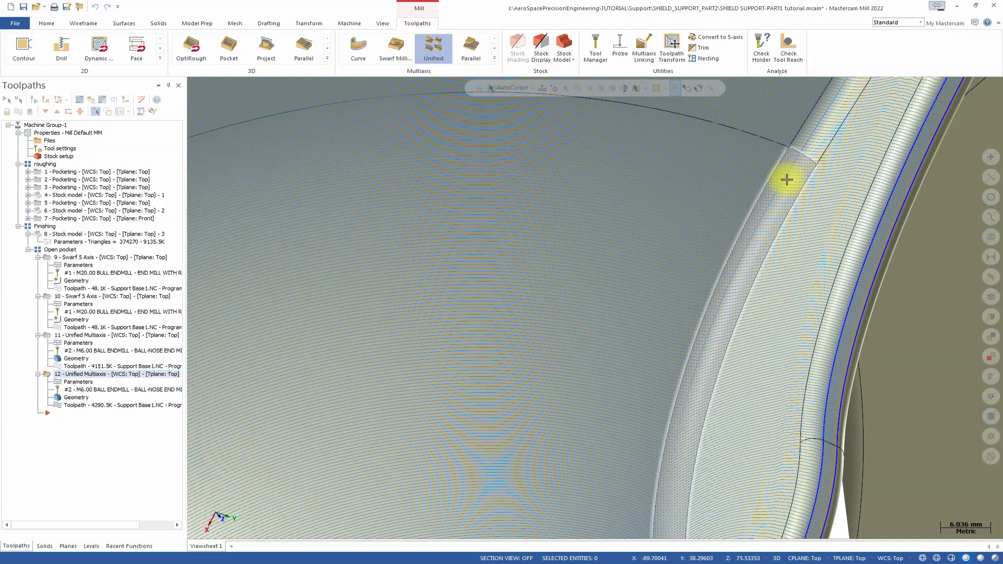
Inspect the morphed passes along both side walls, their floor fillets and the corners beside the hub
middle_drag(825, 120, 807, 146)
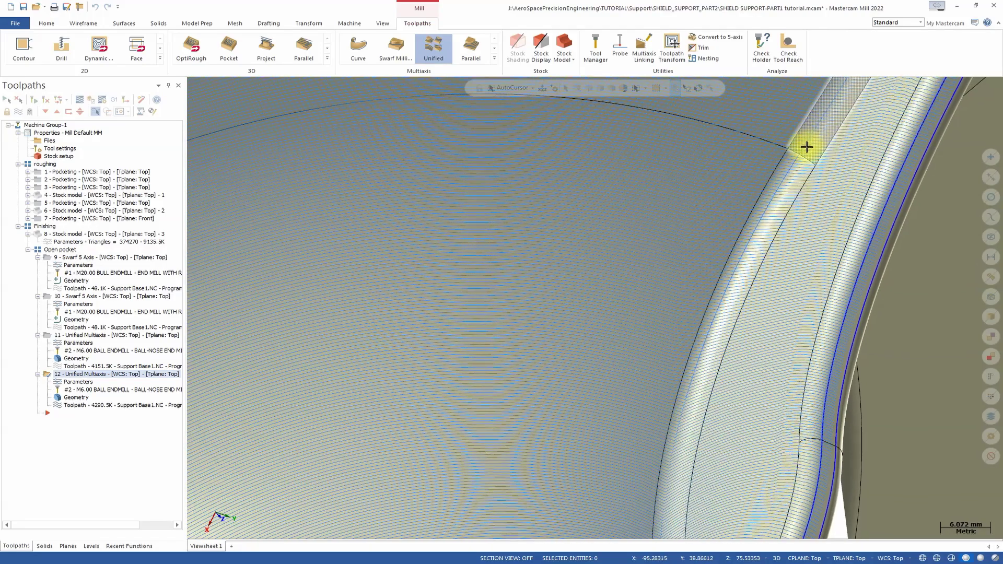
middle_drag(748, 266, 666, 404)
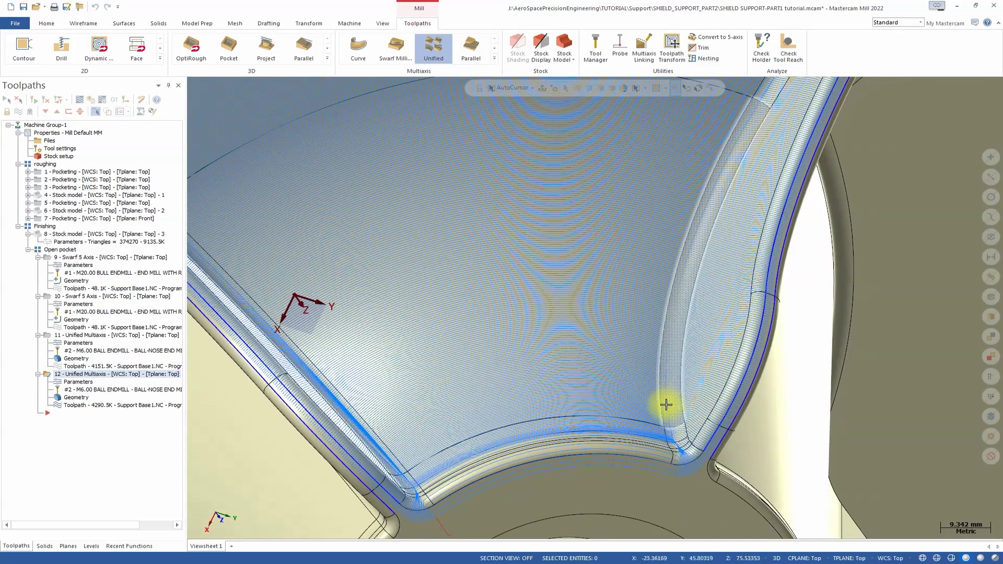
middle_drag(737, 157, 435, 361)
scroll(436, 361, up, 4)
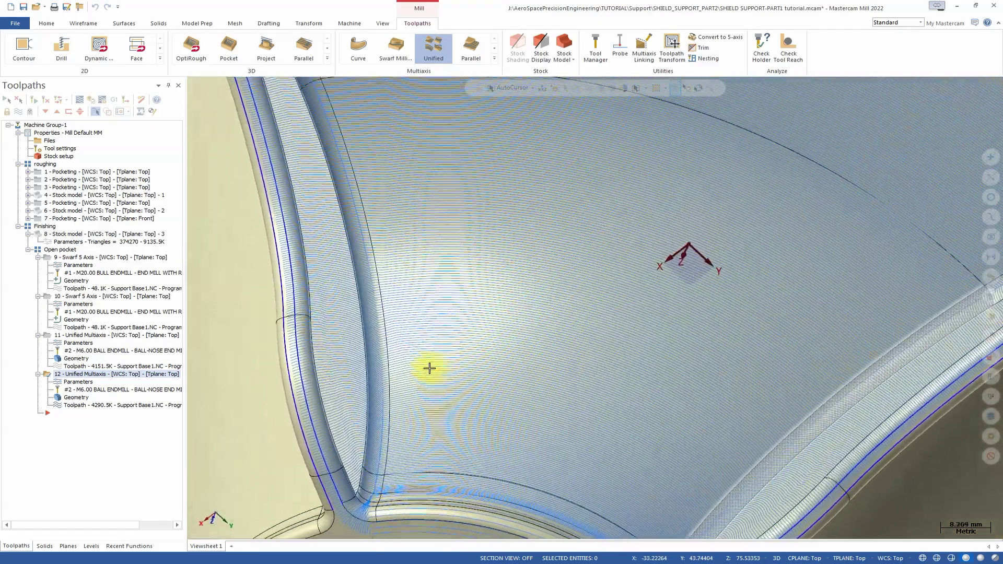
scroll(434, 361, up, 4)
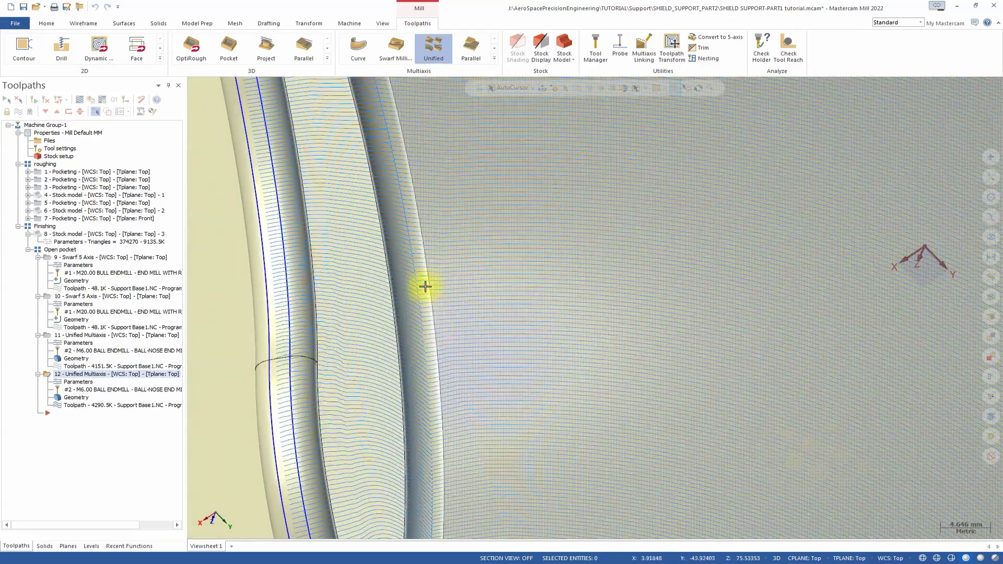
scroll(396, 181, down, 5)
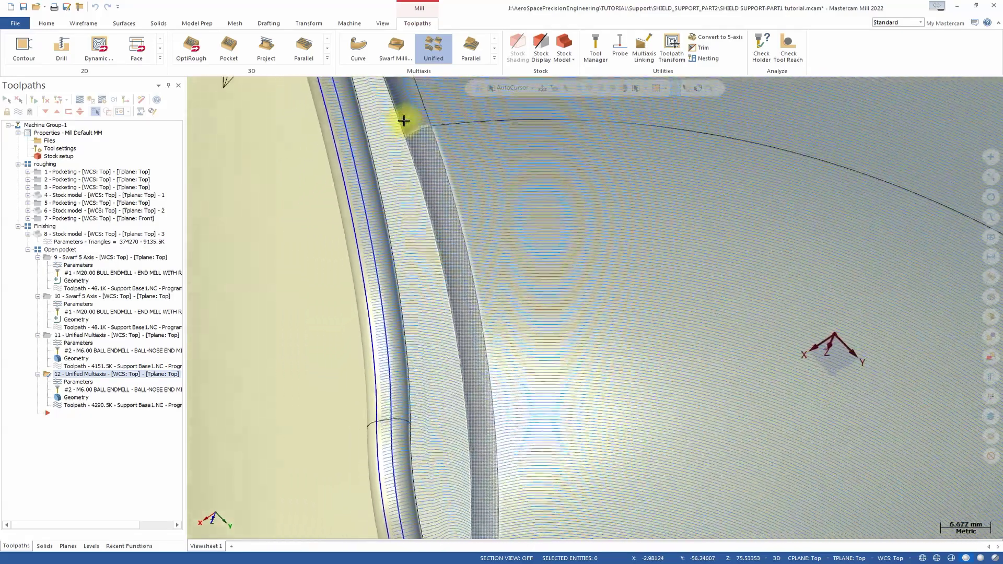
scroll(441, 186, down, 7)
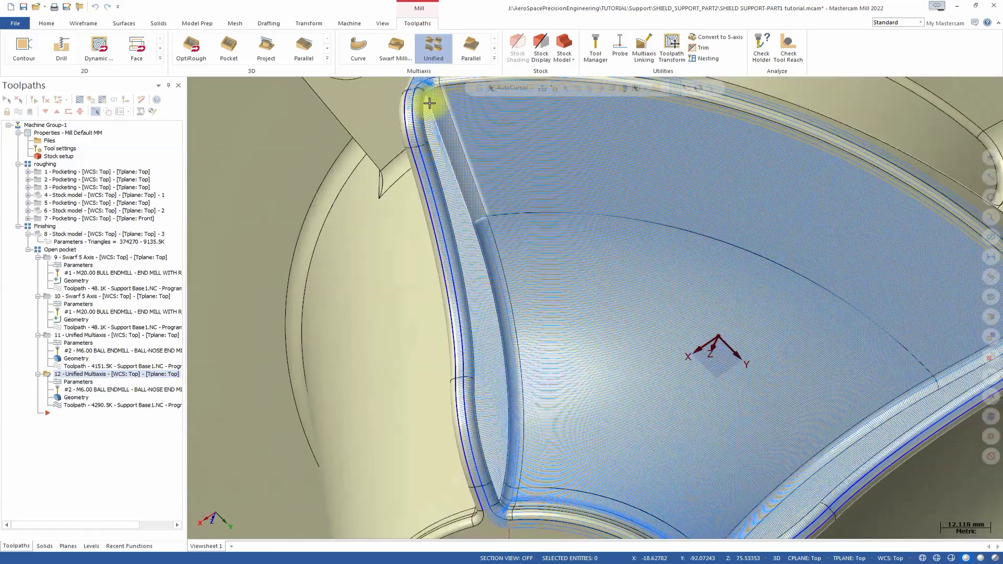
scroll(544, 235, down, 3)
key(alt+Left)
key(alt+Left)
key(alt+Left)
key(alt+Left)
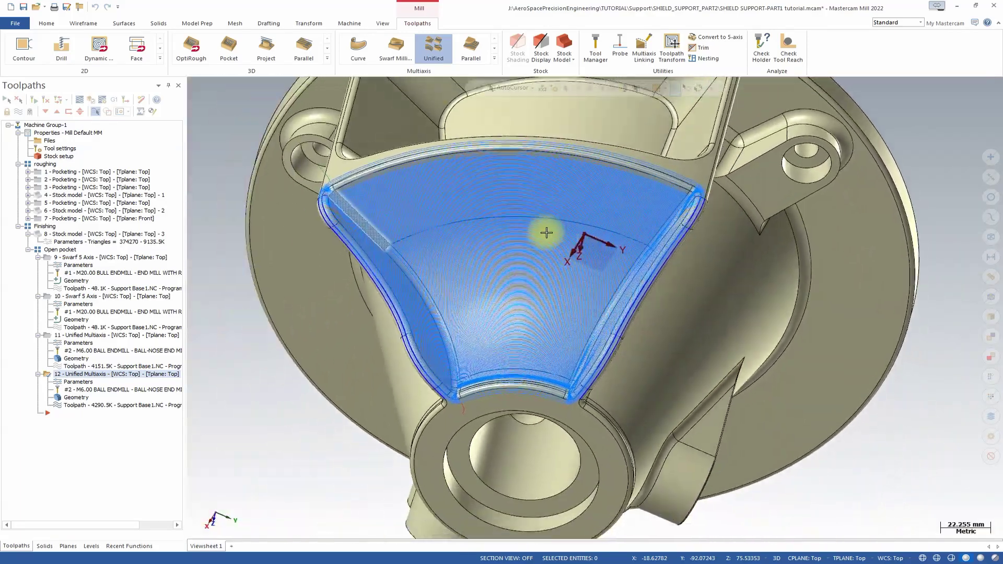
Run a Compare of the verified stock against the workpiece in Mastercam Simulator
middle_drag(546, 232, 569, 244)
scroll(666, 256, down, 1)
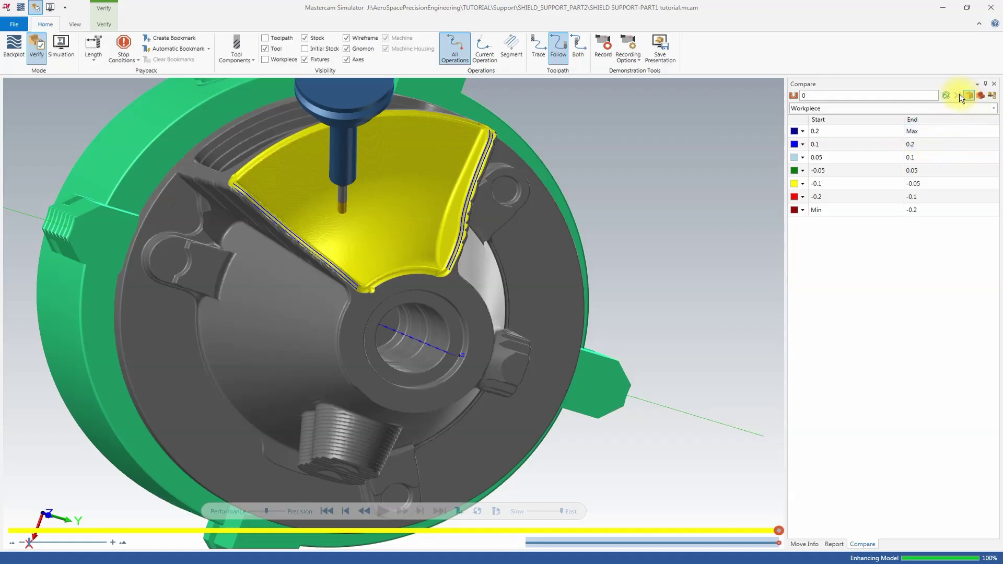
click(946, 95)
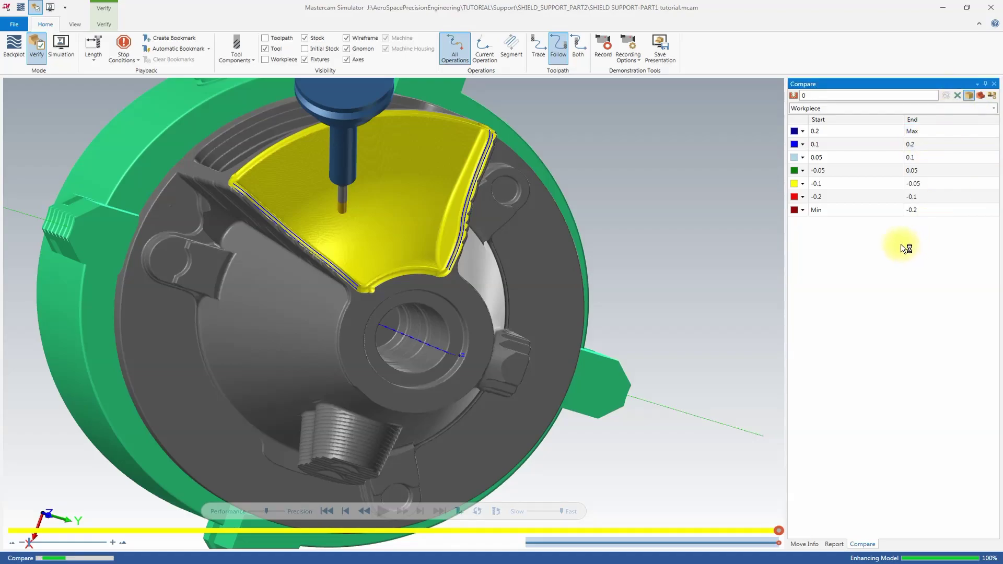
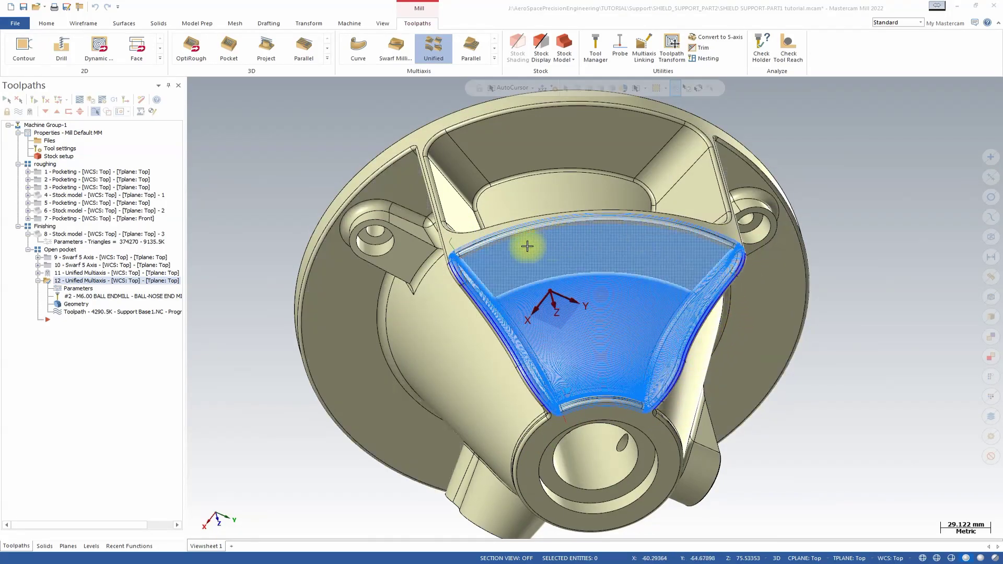
Create a Flow multiaxis toolpath with the 6 mm ball-nose end mill, tool number 2, and review its stock settings
click(495, 59)
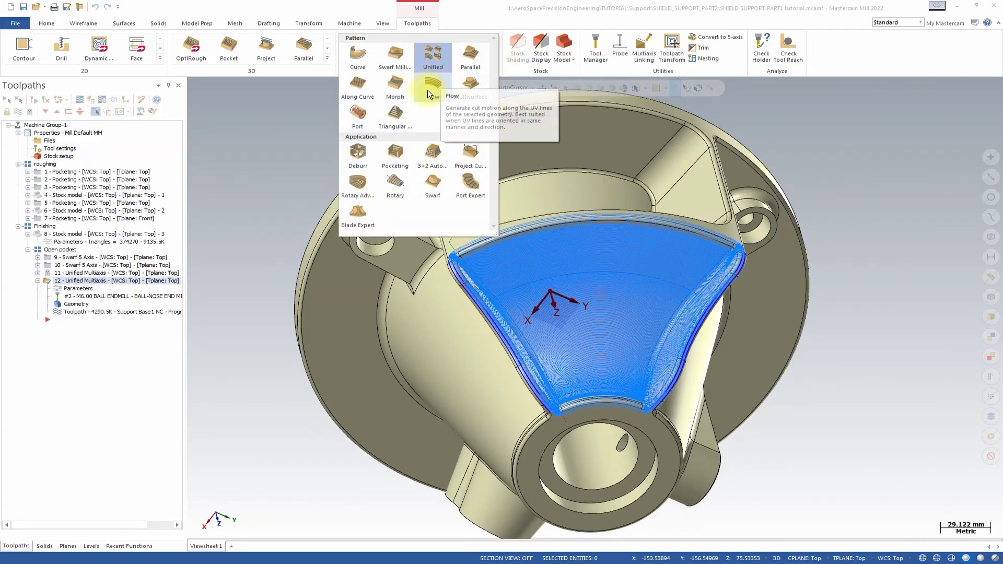
click(443, 87)
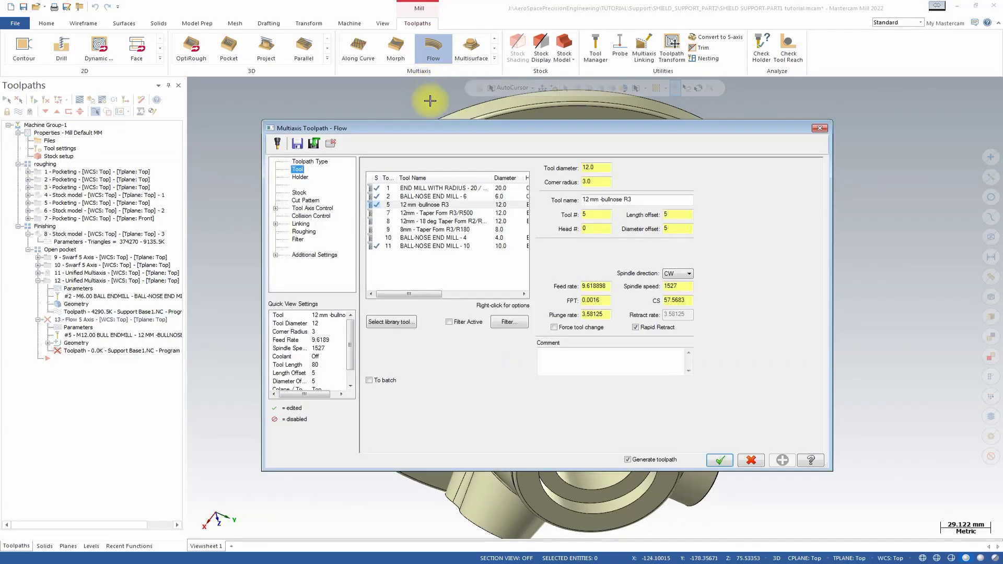
click(452, 197)
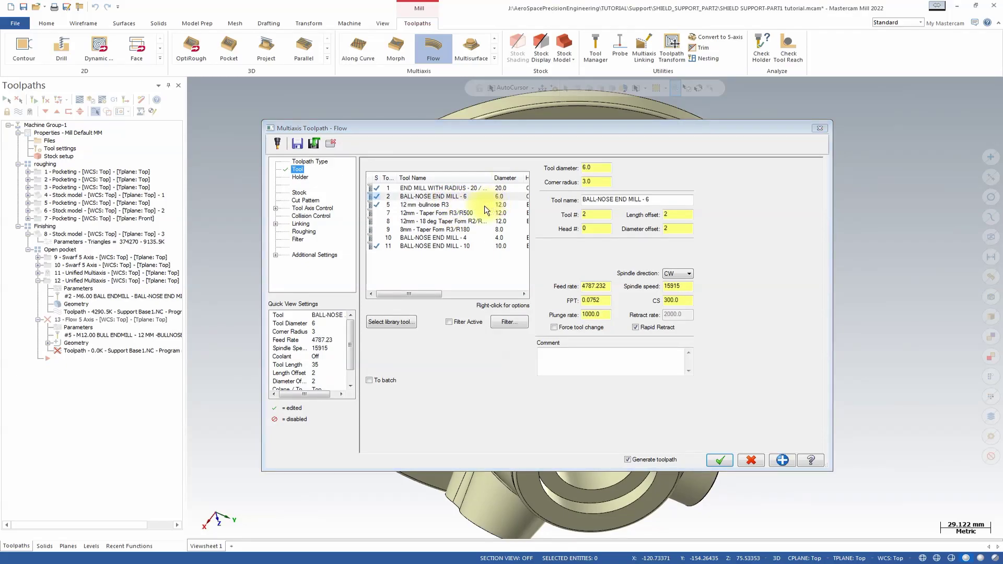
click(301, 192)
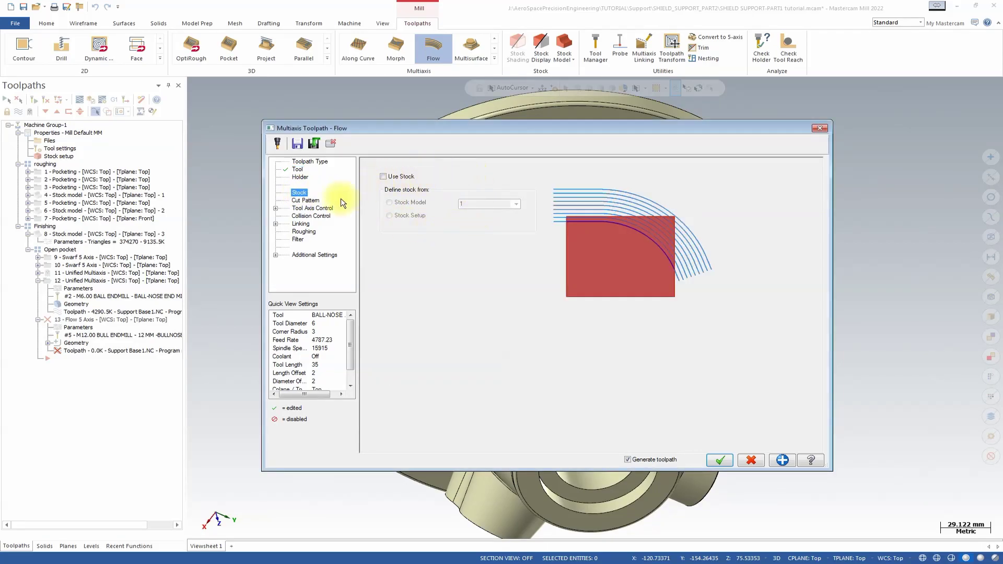
Select the continuous chain of rim fillet faces around the pocket's upper edge as the Flow cut pattern surfaces
click(305, 201)
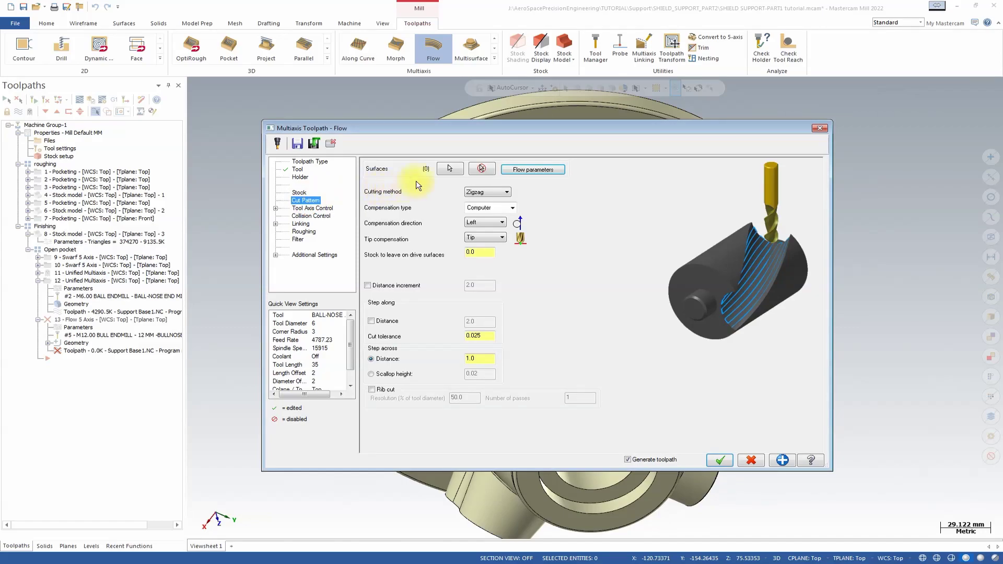
click(450, 169)
scroll(541, 345, up, 5)
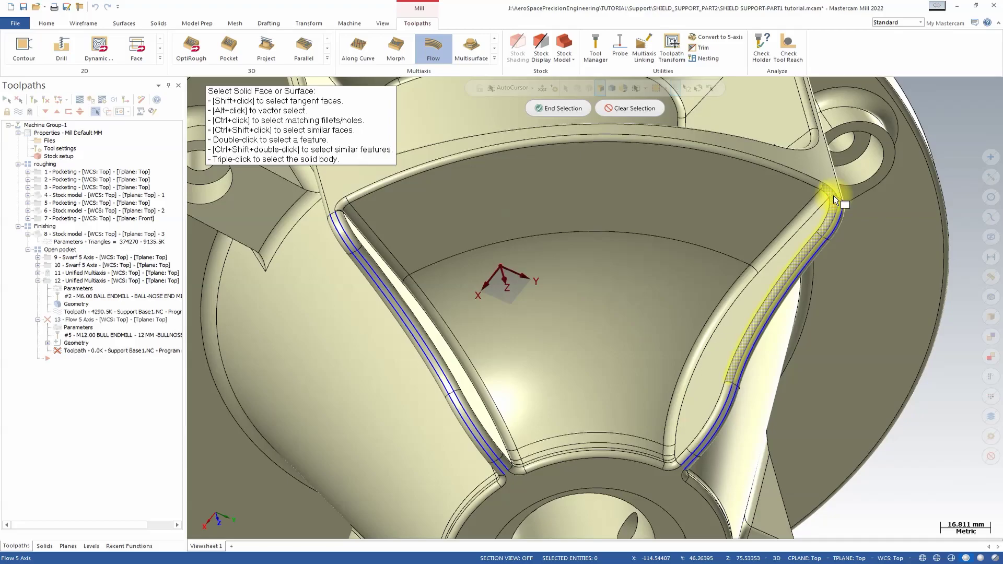
scroll(834, 197, up, 5)
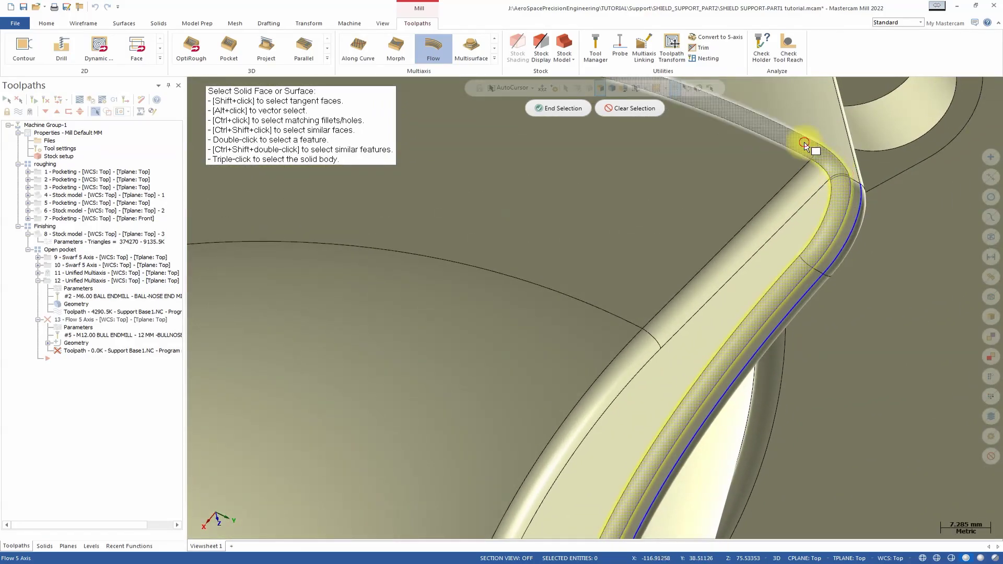
scroll(817, 149, down, 4)
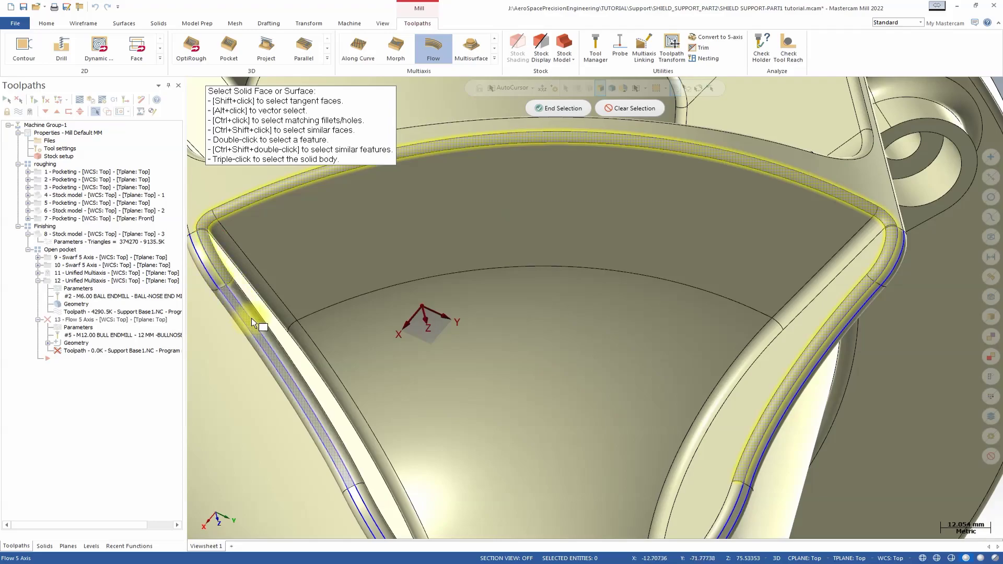
scroll(249, 304, up, 1)
scroll(258, 285, down, 4)
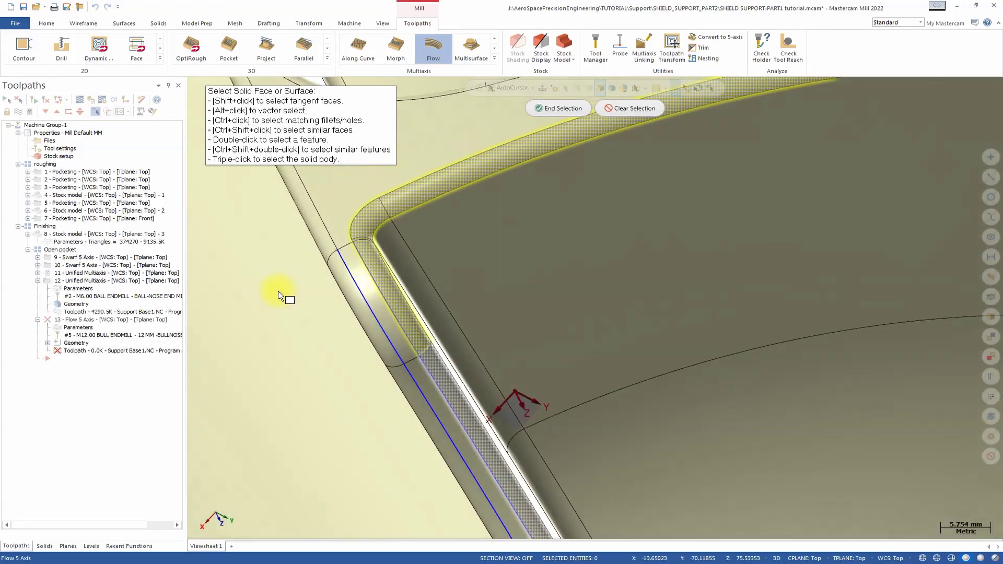
scroll(486, 339, down, 2)
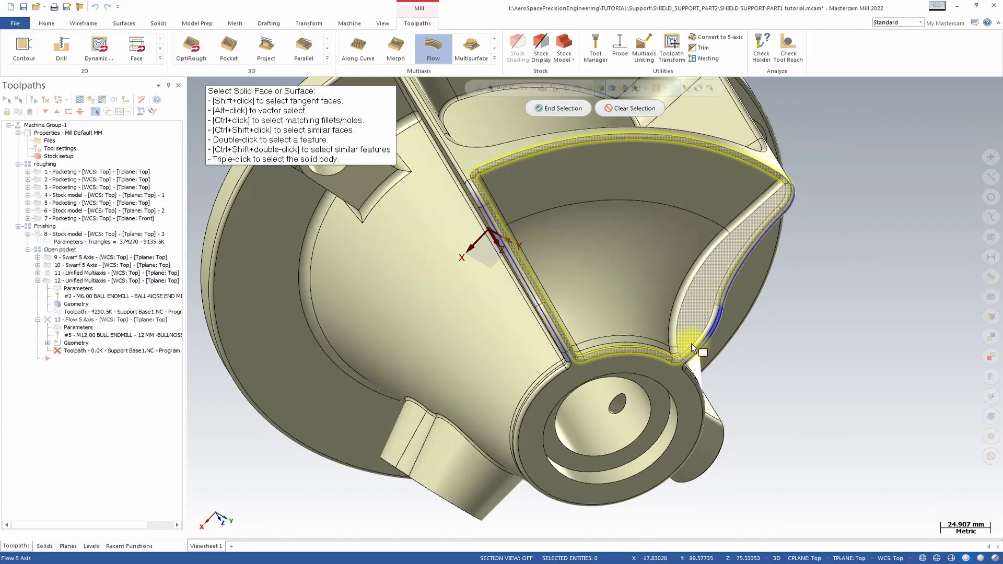
scroll(690, 346, up, 2)
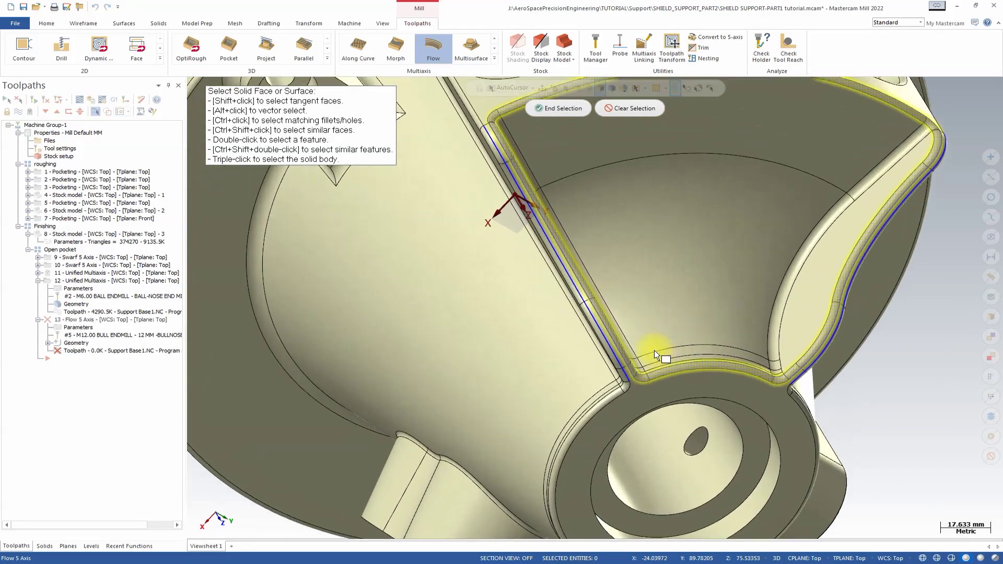
scroll(653, 350, up, 2)
middle_drag(652, 350, 651, 351)
scroll(648, 355, down, 2)
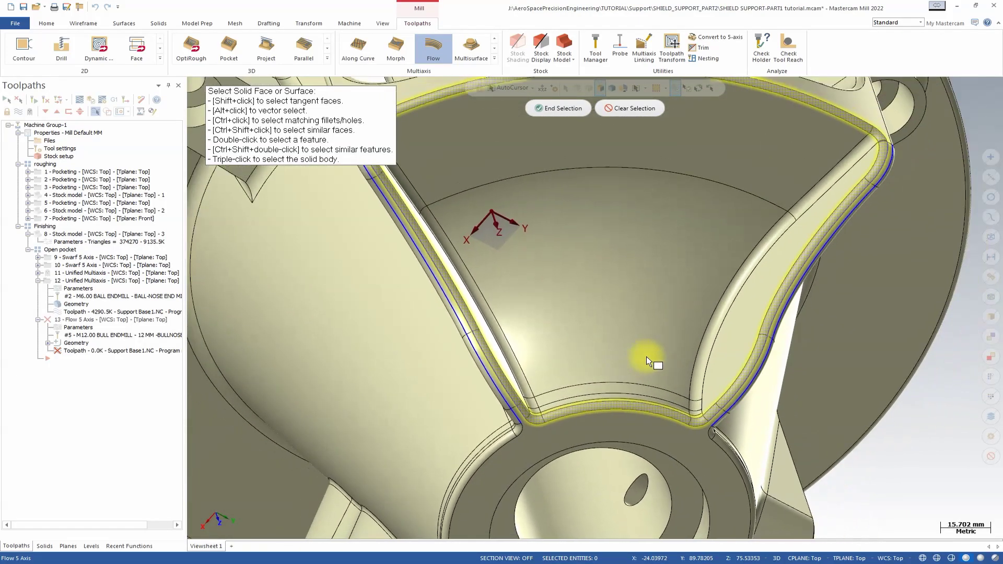
scroll(647, 357, down, 1)
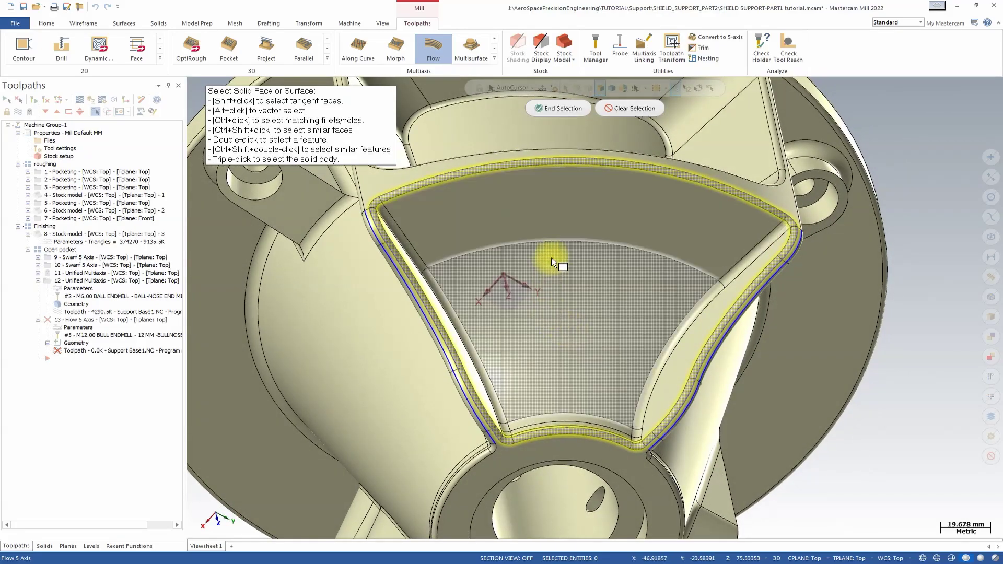
click(561, 108)
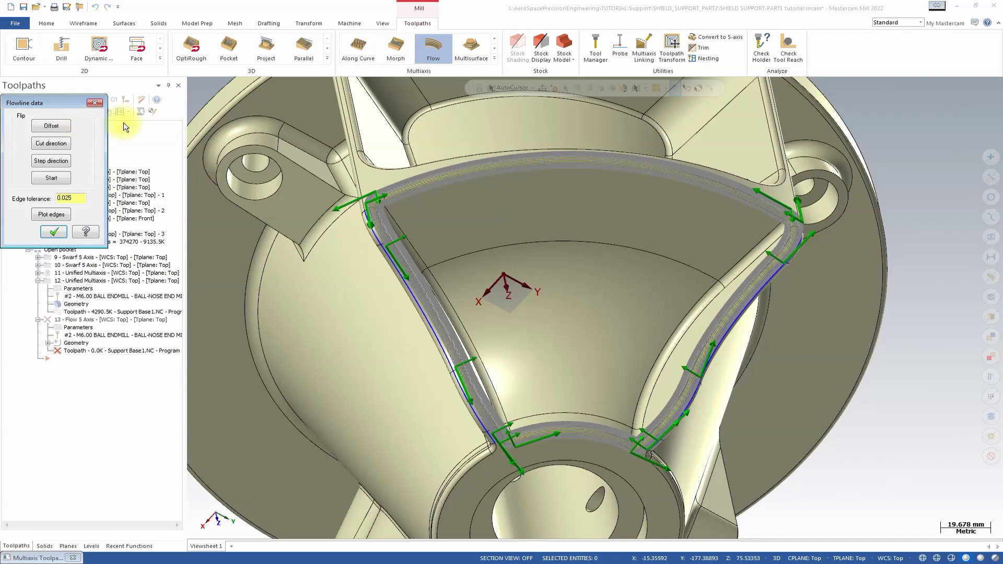
Try the flowline offset on the opposite side of the rim fillets, check it in wireframe display and flip it back
click(60, 124)
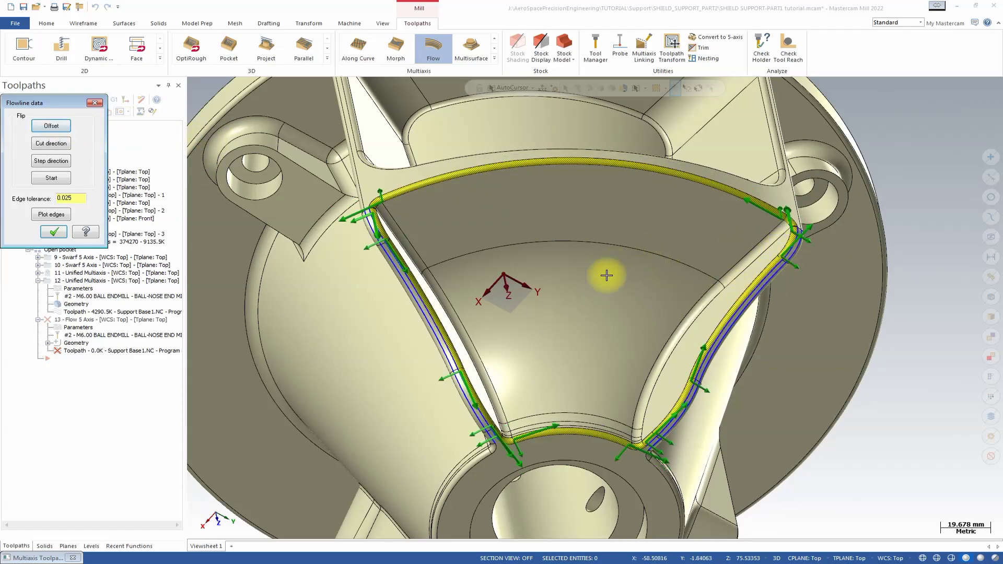
click(384, 23)
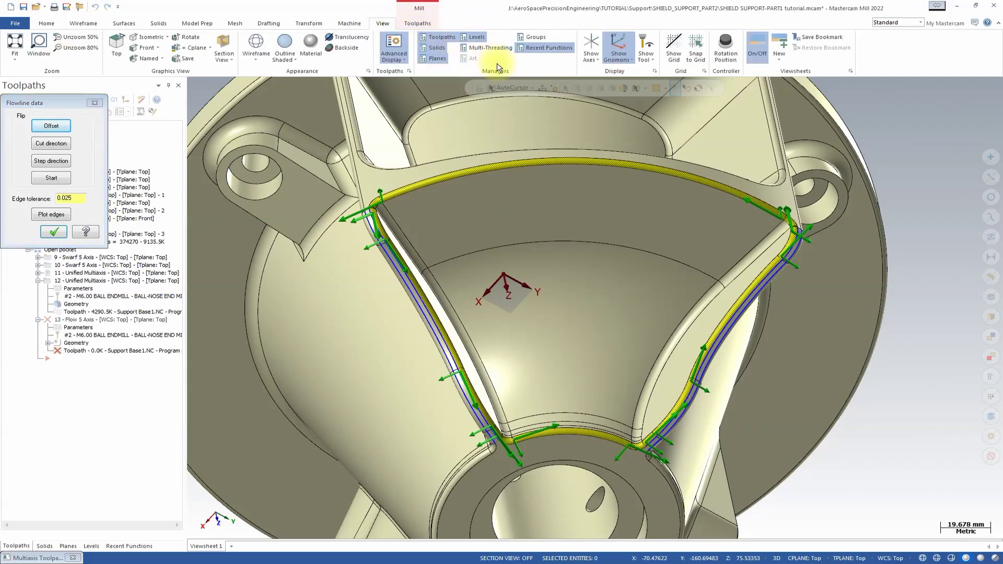
click(257, 47)
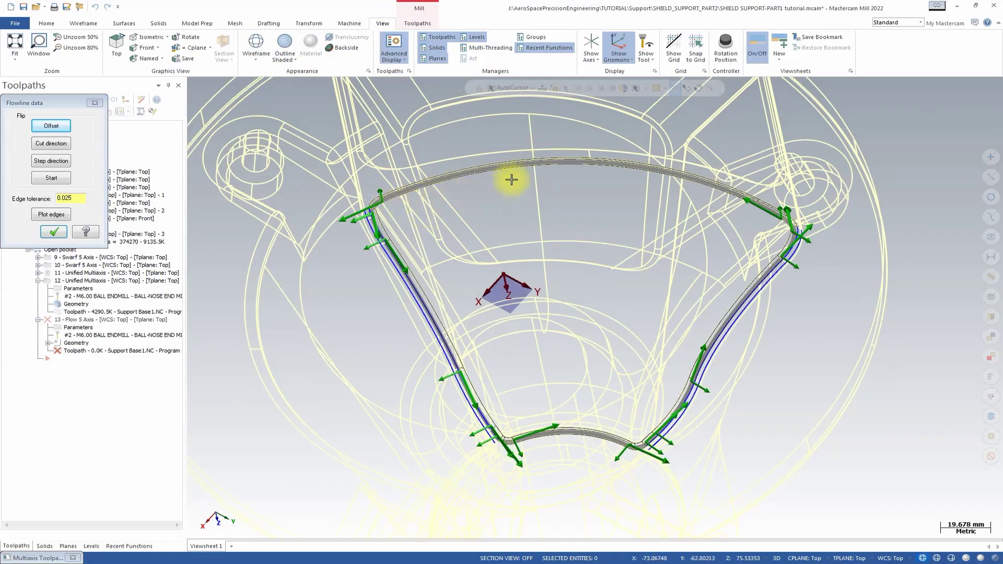
click(59, 126)
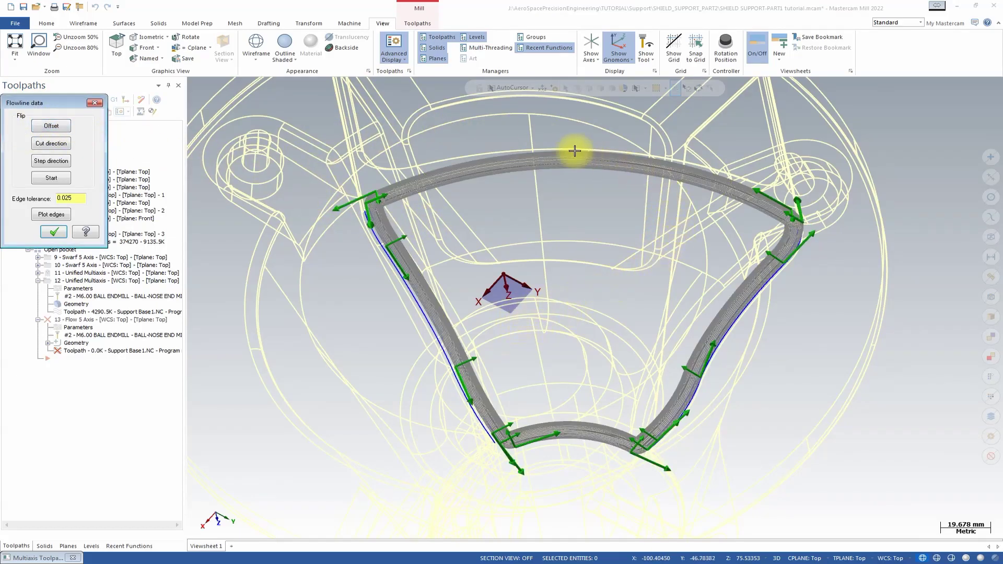
Try the crosswise cut direction, restore cutting along the rim fillets, return to outline shading and accept the flowline data
click(43, 145)
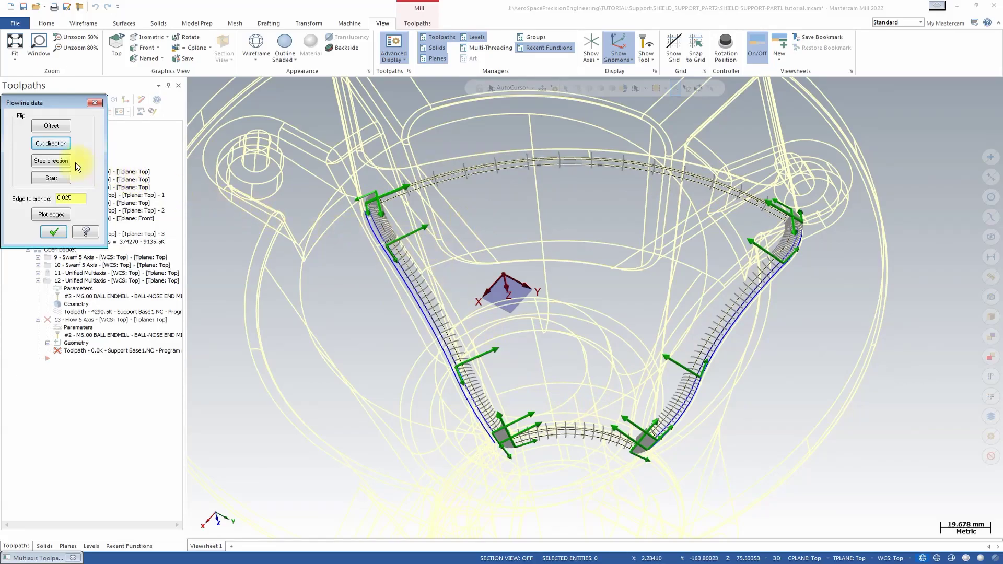
click(51, 143)
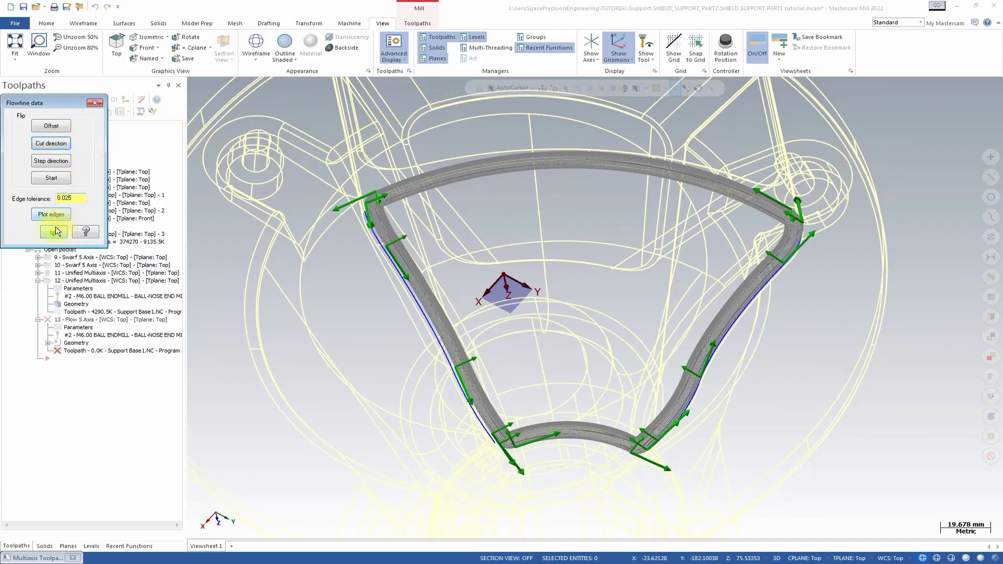
click(284, 42)
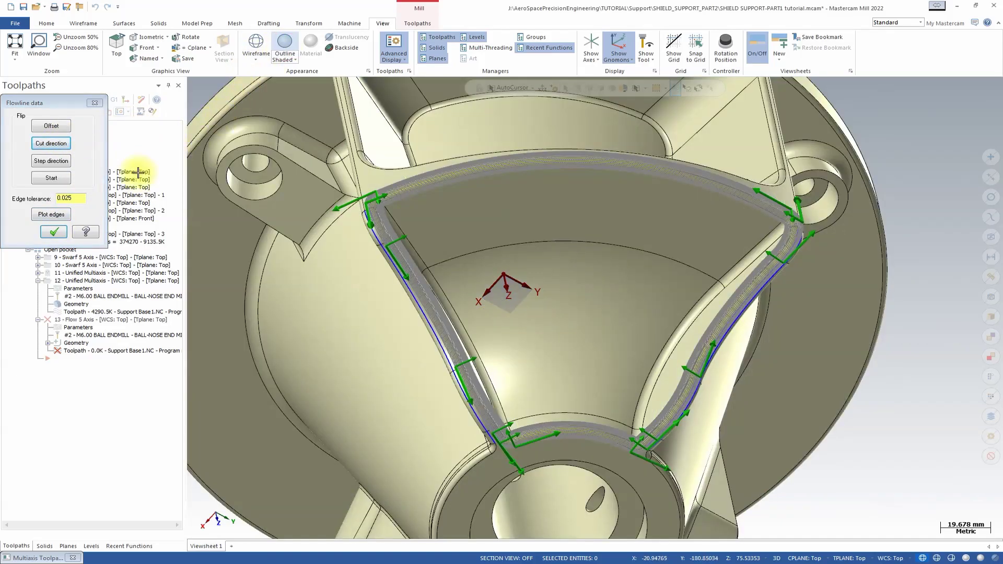
click(53, 232)
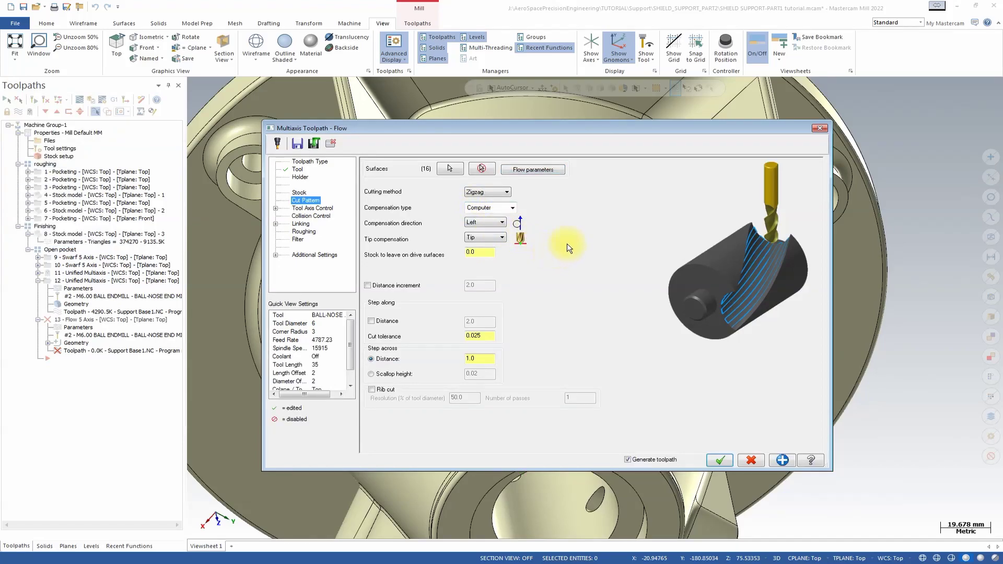
Set the Flow cut pattern to One way cutting with a cut tolerance of 0.01 and a step across distance of 0.1
click(481, 191)
click(481, 207)
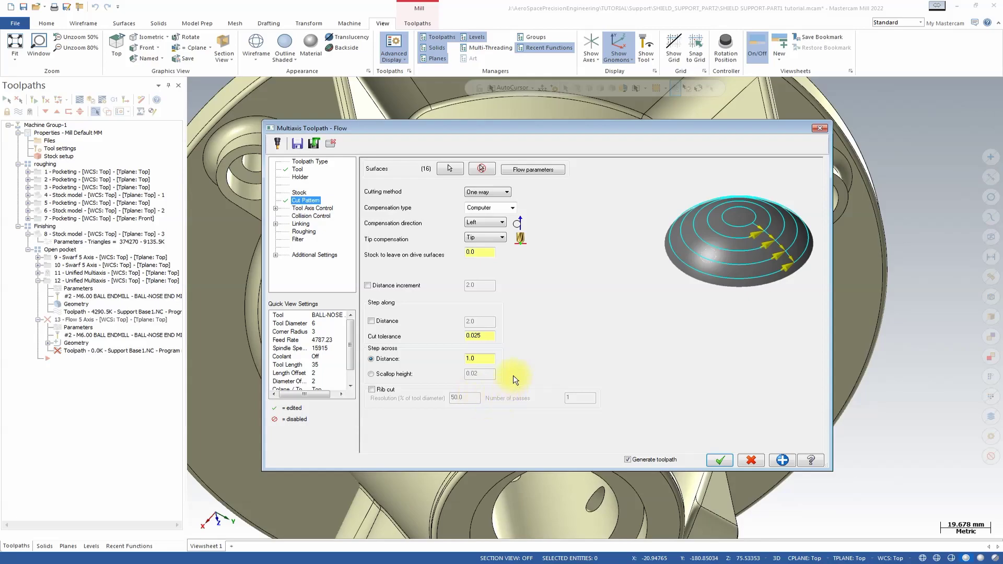
click(474, 337)
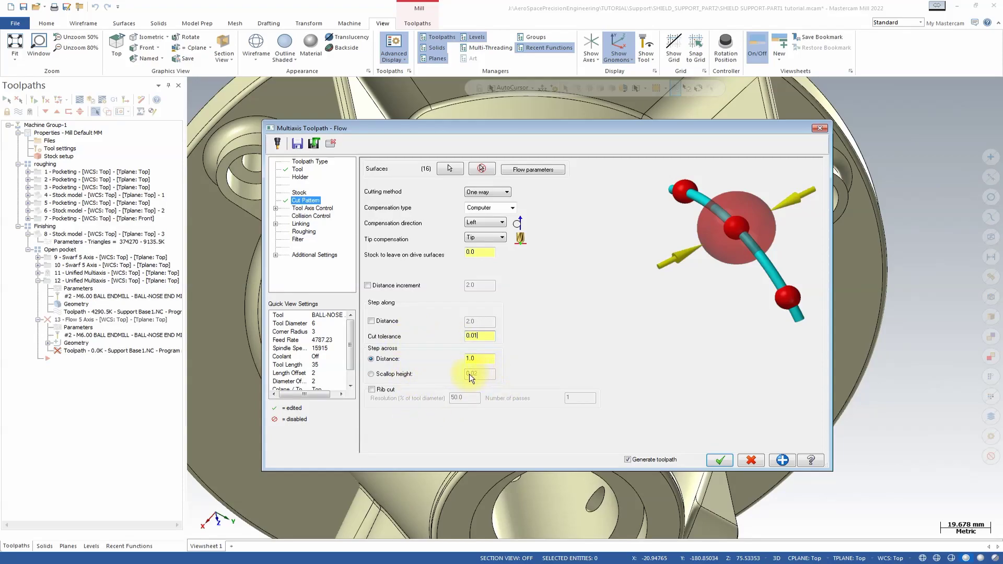
drag(490, 360, 456, 361)
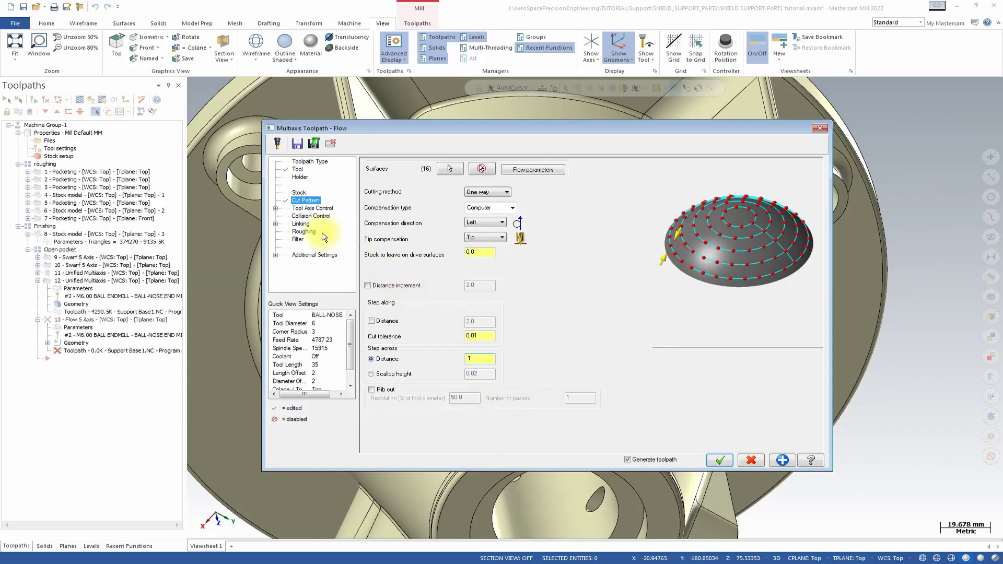
Set the Flow tool axis control to Plane with 5 axis output and the Z axis as backplot rotary axis
click(307, 209)
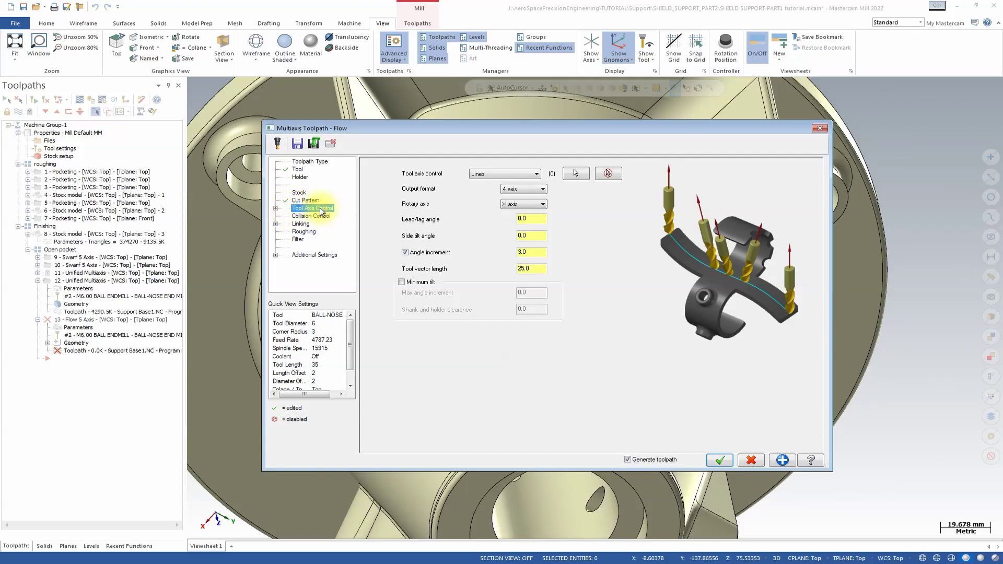
click(535, 174)
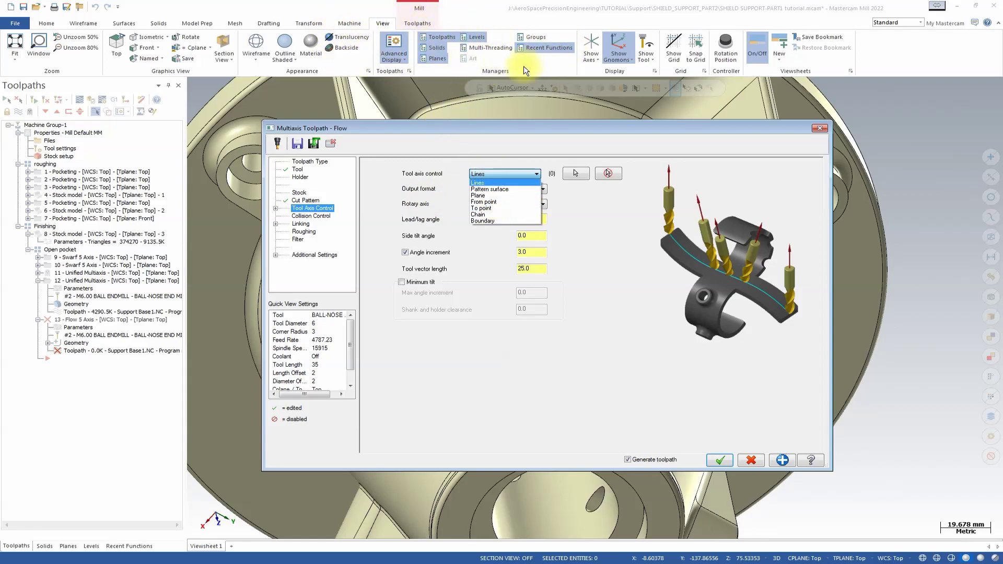
click(493, 195)
click(505, 192)
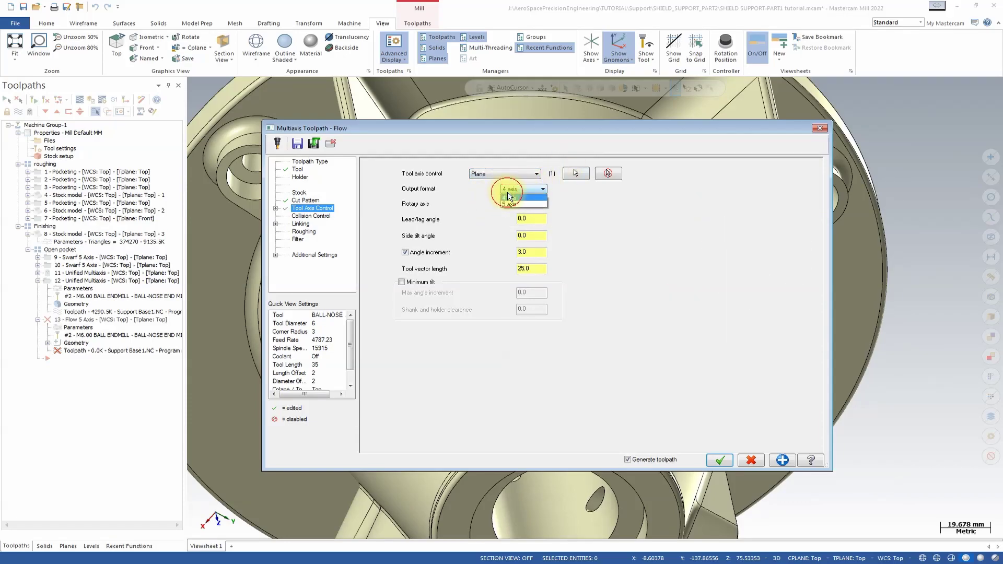
click(533, 204)
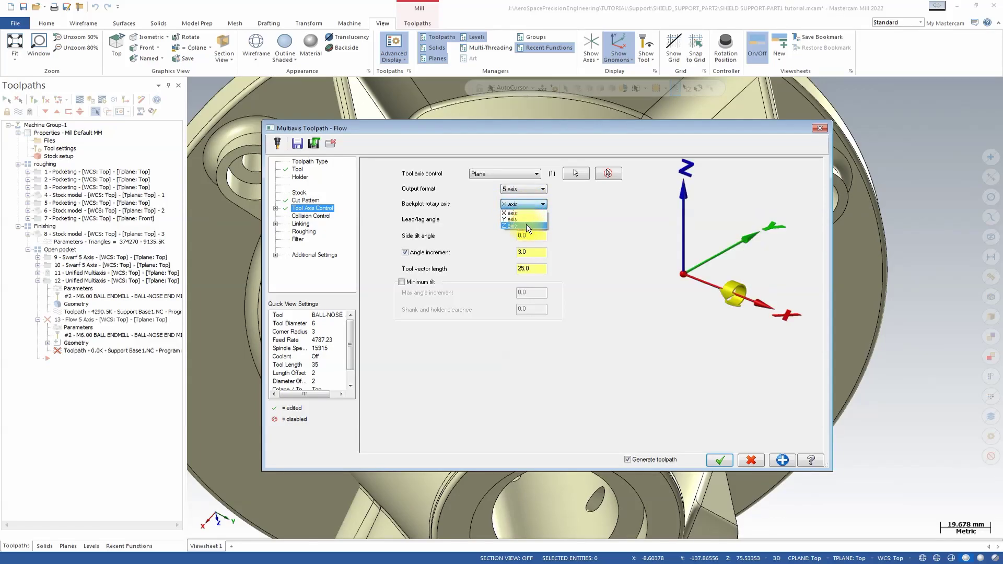
click(528, 226)
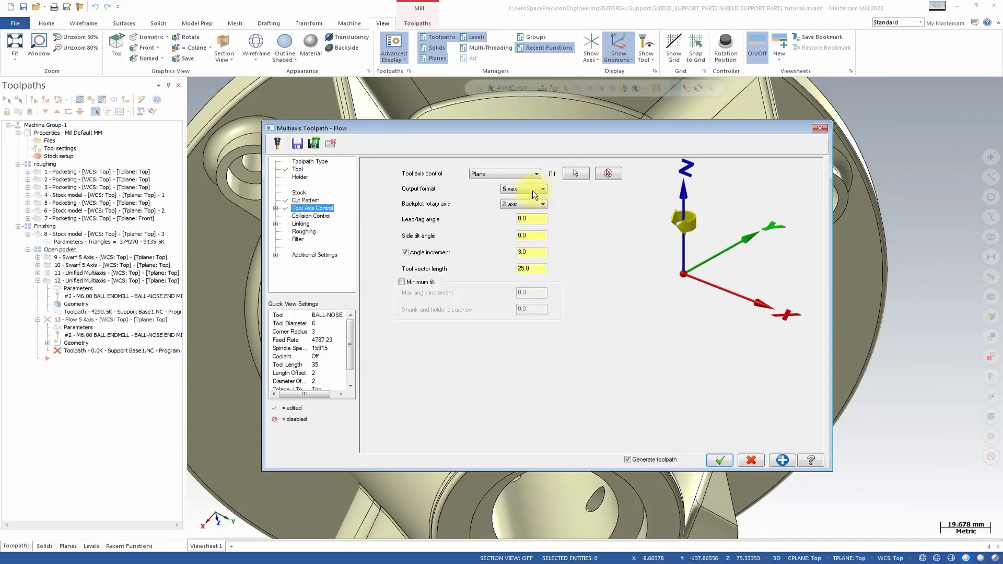
Define the tool axis plane through three points on the pocket's rim, at its upper corners and lower edge
click(574, 173)
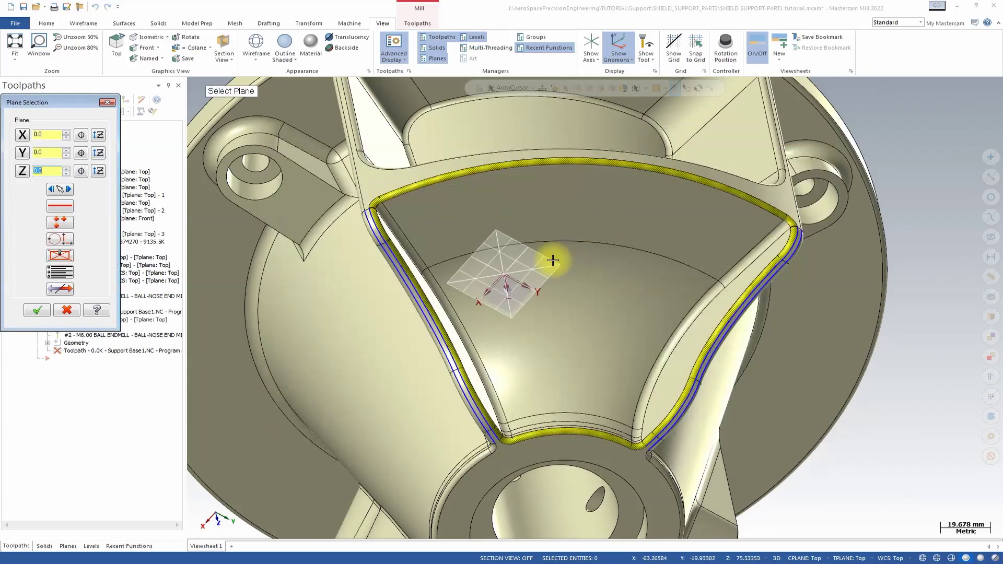
middle_drag(374, 241, 186, 224)
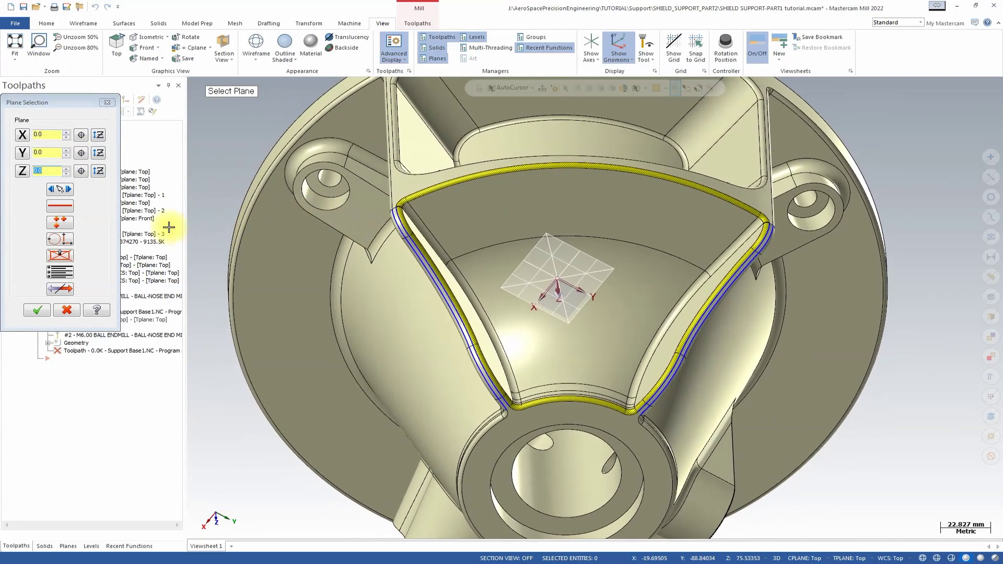
middle_drag(522, 261, 731, 258)
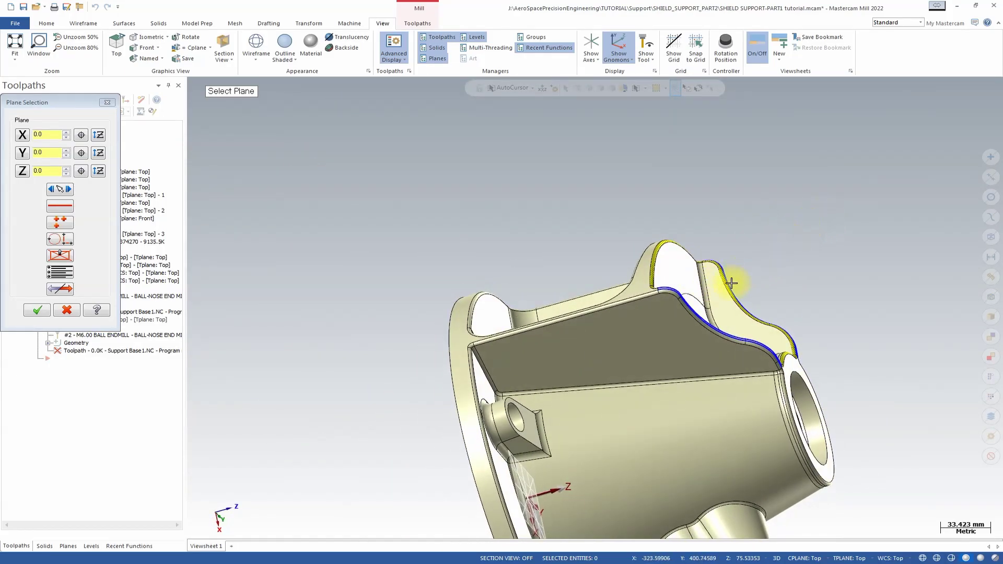
middle_drag(783, 333, 679, 230)
middle_drag(497, 204, 548, 374)
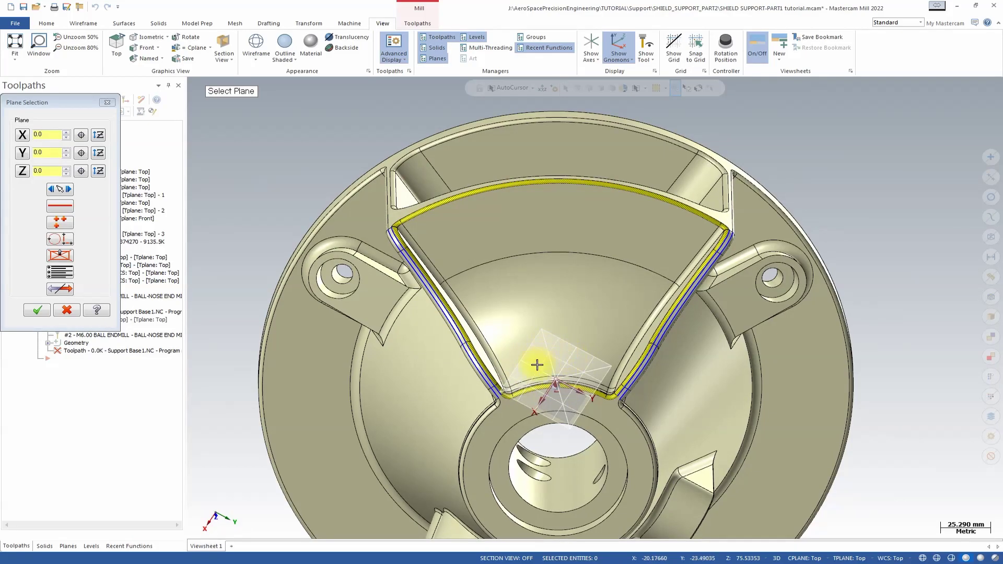
middle_drag(558, 361, 585, 382)
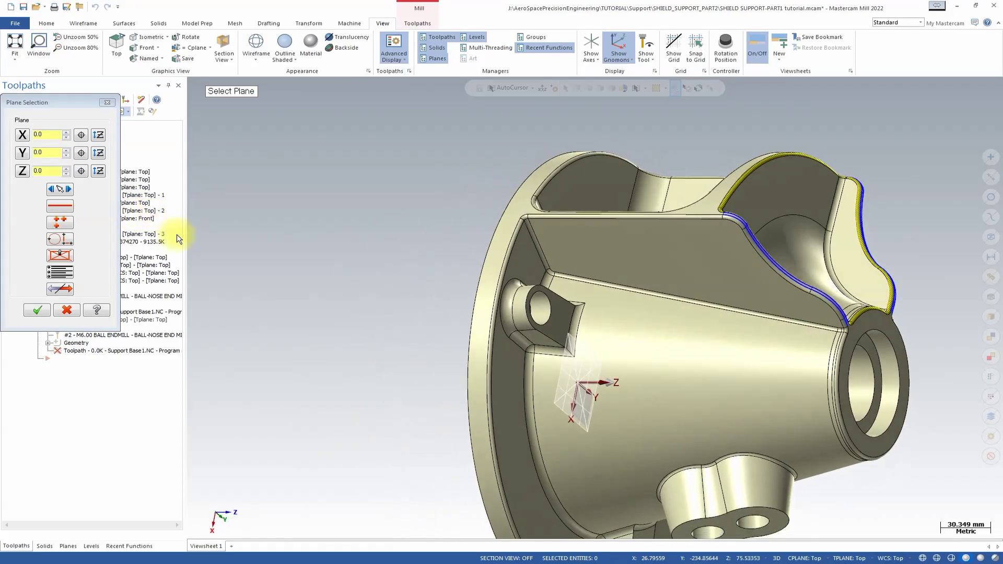
middle_drag(584, 382, 71, 236)
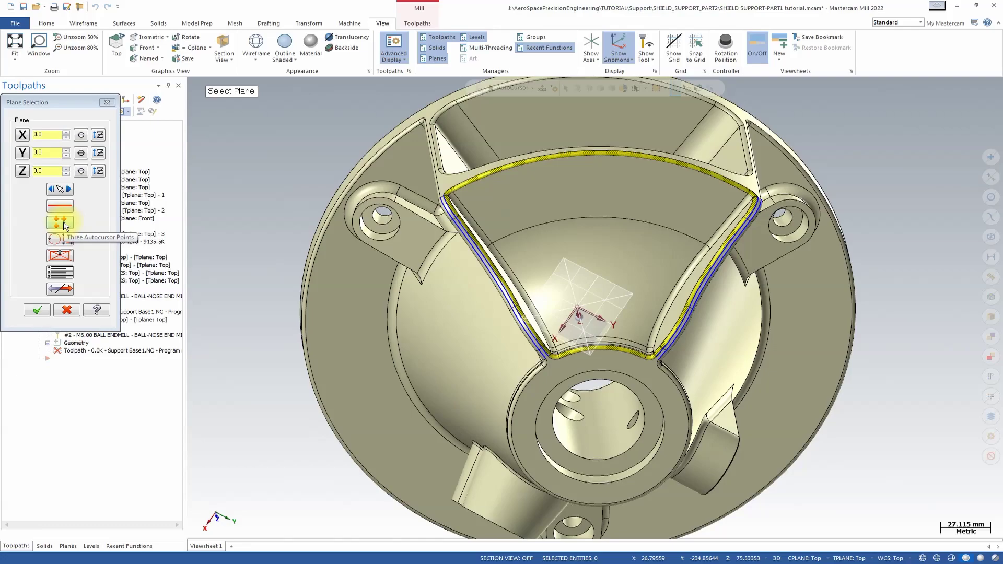
click(62, 222)
middle_drag(324, 293, 457, 205)
click(446, 181)
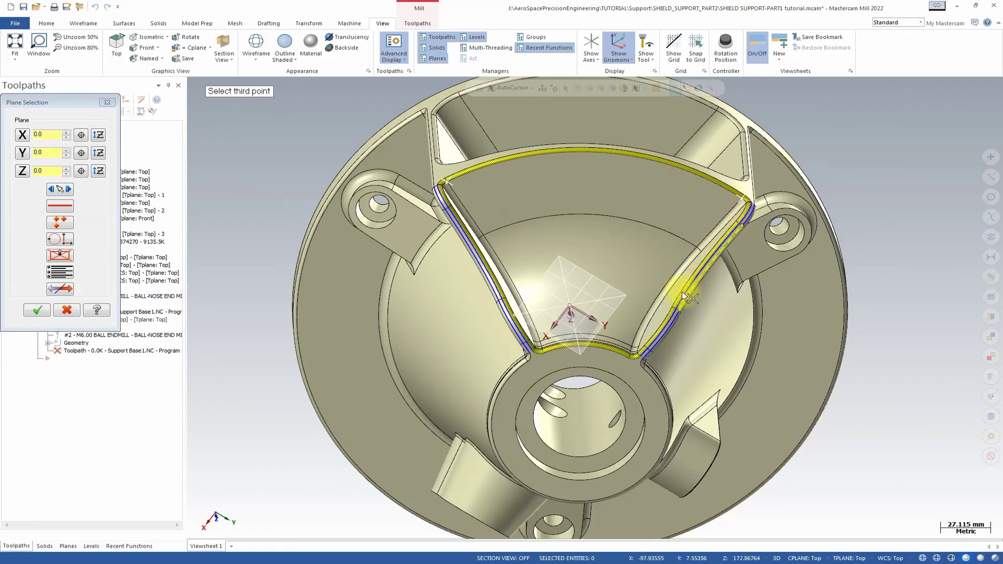
click(588, 340)
middle_drag(676, 340, 752, 248)
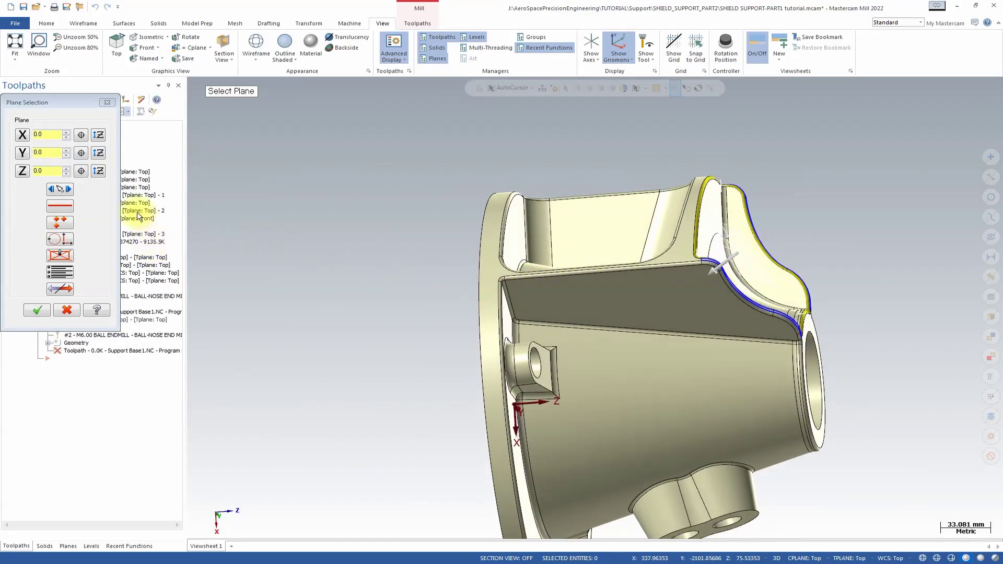
Reverse the plane's normal to point out of the pocket, accept the plane and turn off the angle increment
click(68, 290)
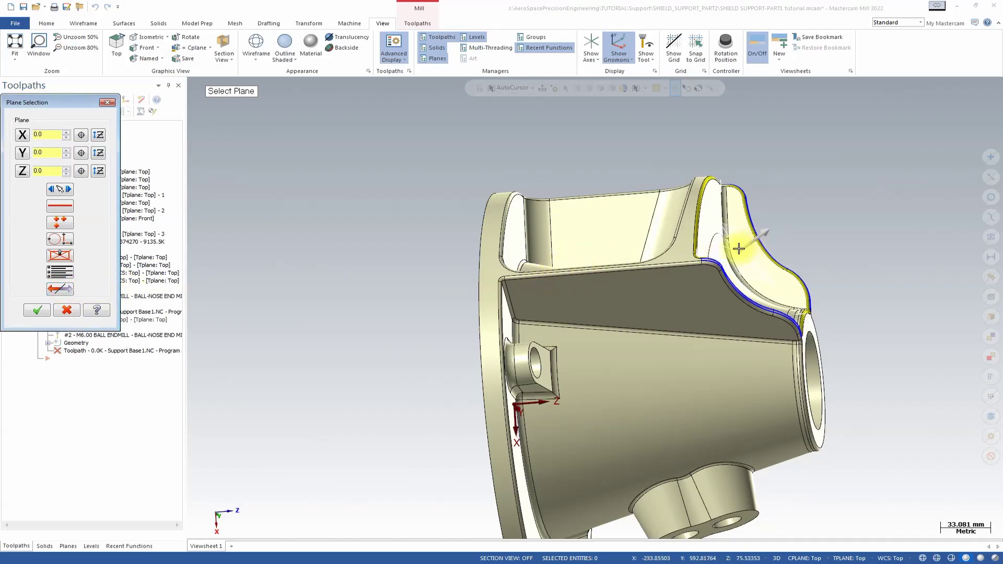
middle_drag(880, 186, 792, 348)
middle_drag(754, 313, 681, 314)
click(37, 311)
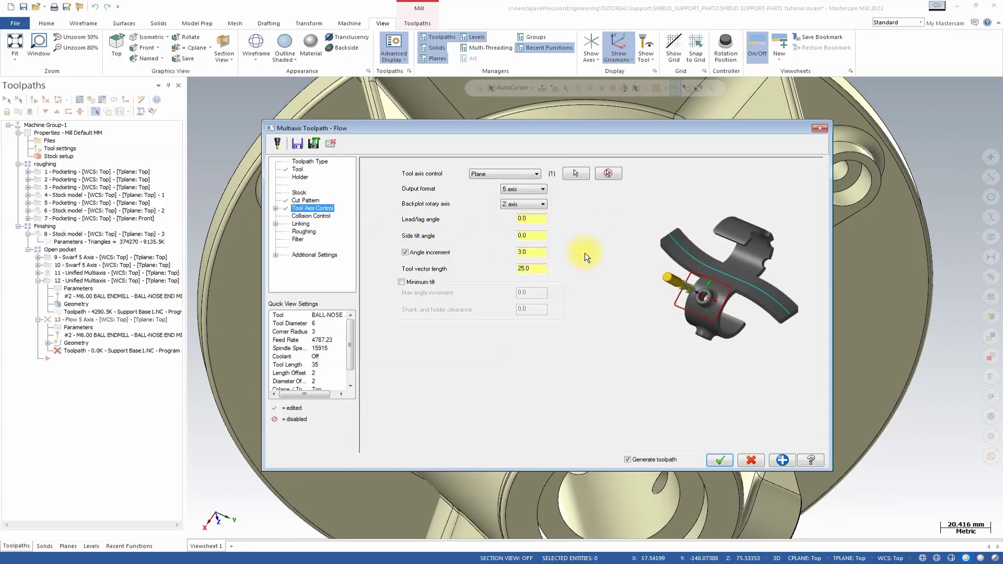
click(405, 253)
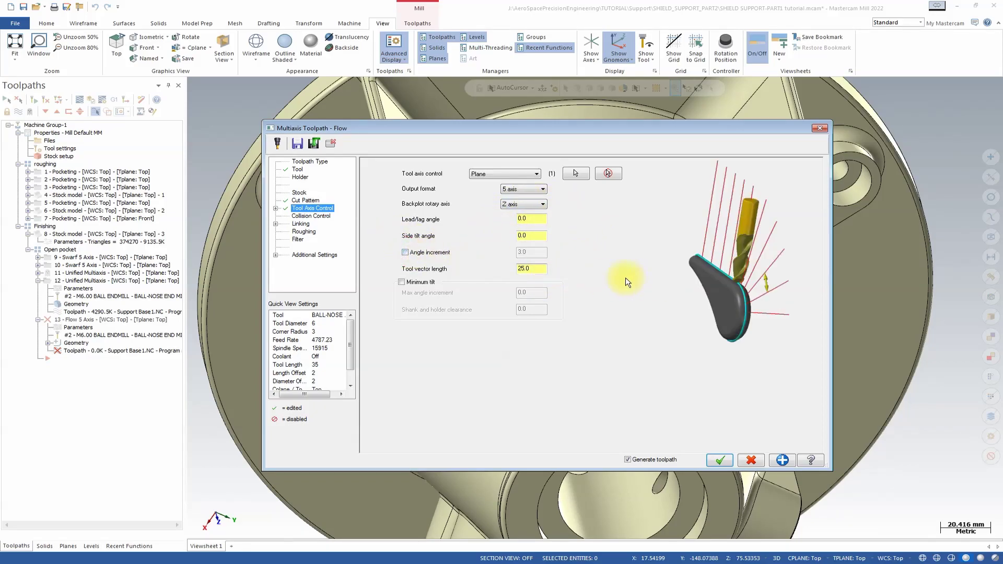
Select the pocket faces and the faces adjoining its rim as check surfaces and generate the Flow toolpath
click(312, 217)
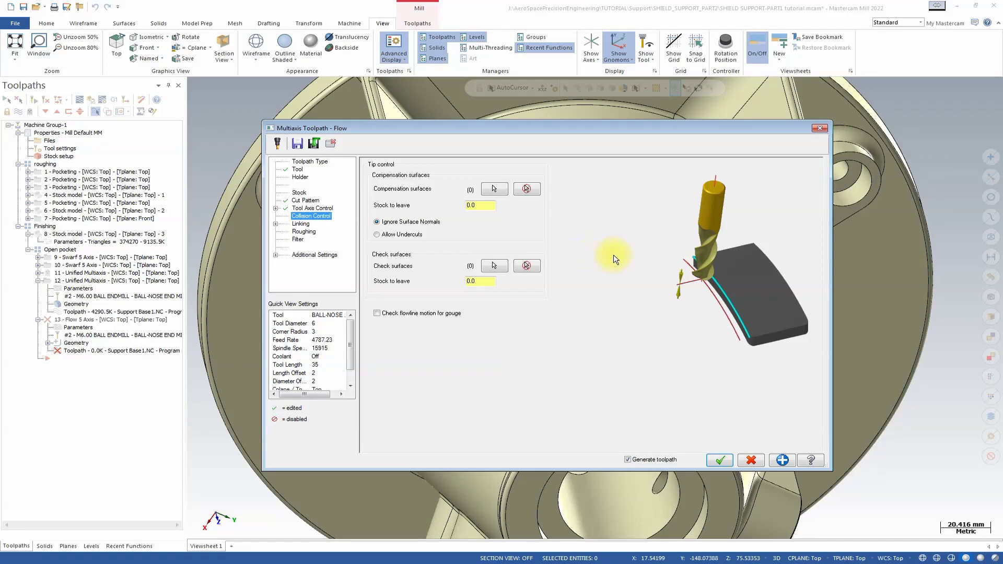
click(492, 268)
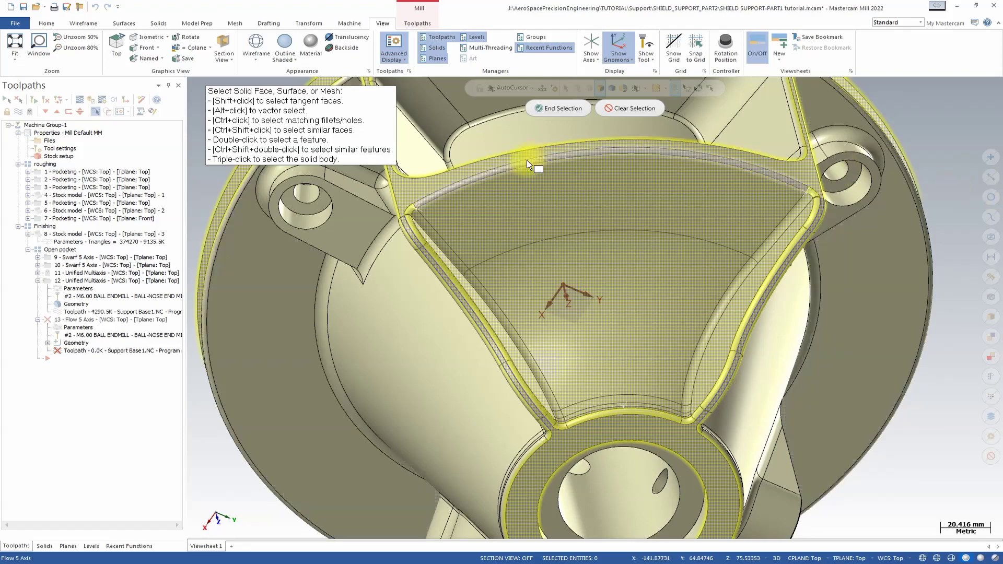
click(560, 109)
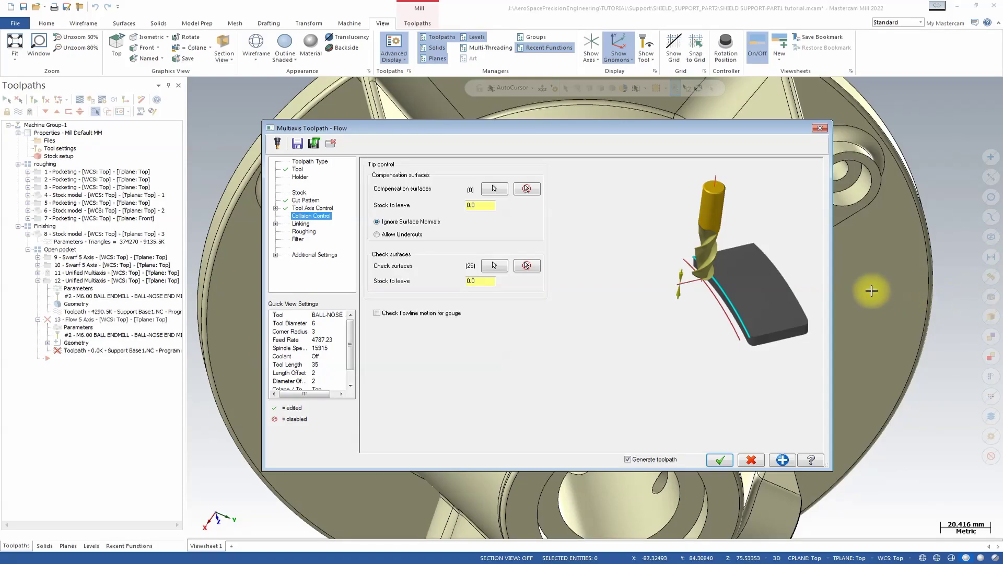
key(Return)
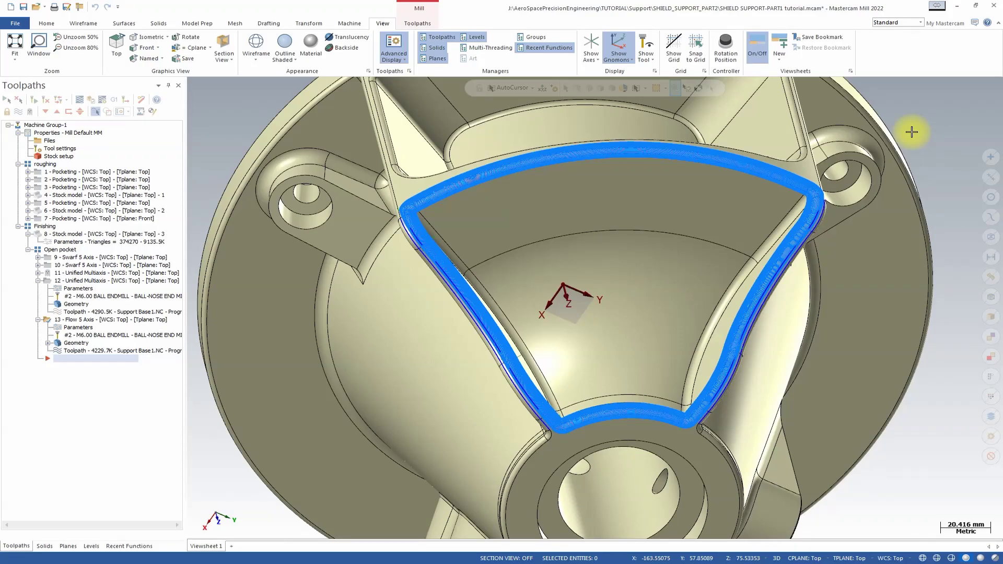
Examine the generated Flow toolpath along the pocket's rim fillets from close up and from several angles
scroll(836, 191, up, 2)
scroll(815, 201, up, 3)
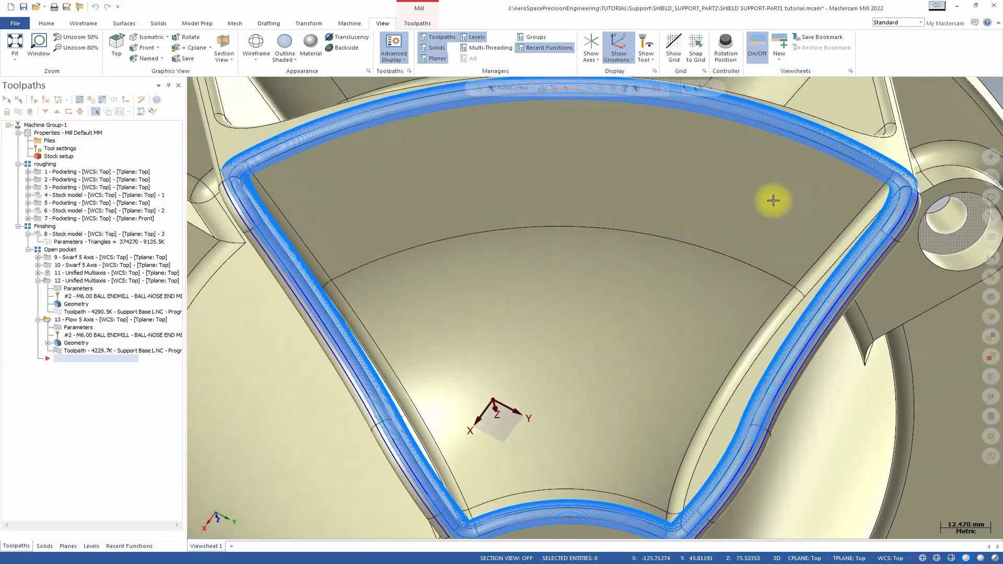
scroll(632, 298, down, 1)
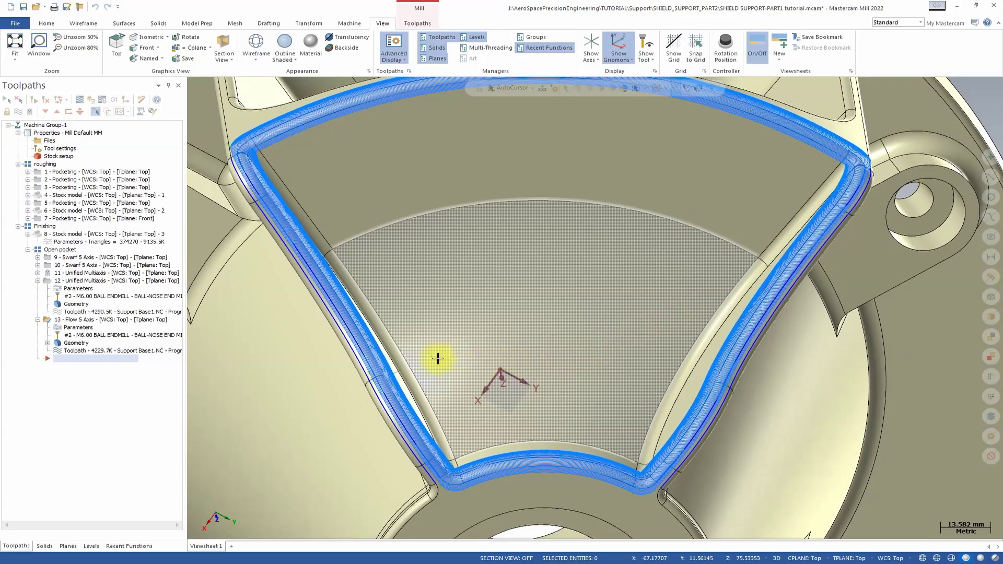
scroll(472, 358, down, 1)
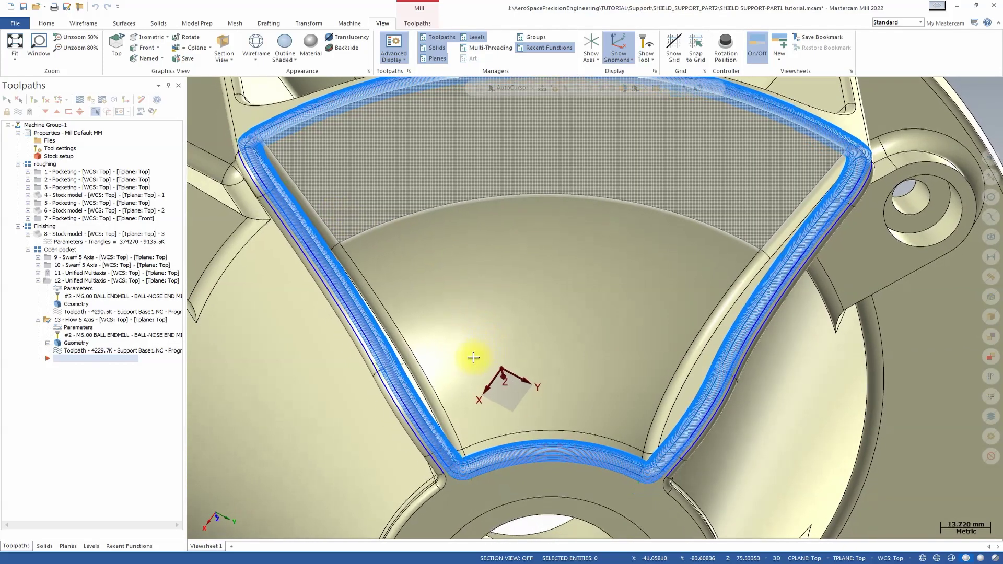
scroll(479, 299, down, 1)
scroll(479, 298, down, 2)
middle_drag(540, 293, 706, 287)
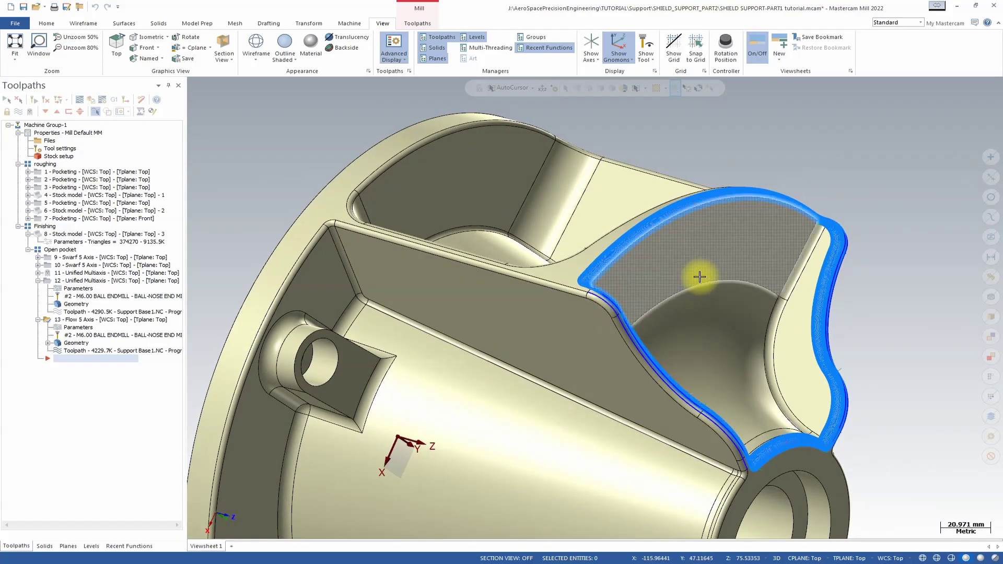
middle_drag(782, 330, 219, 83)
middle_drag(219, 134, 161, 123)
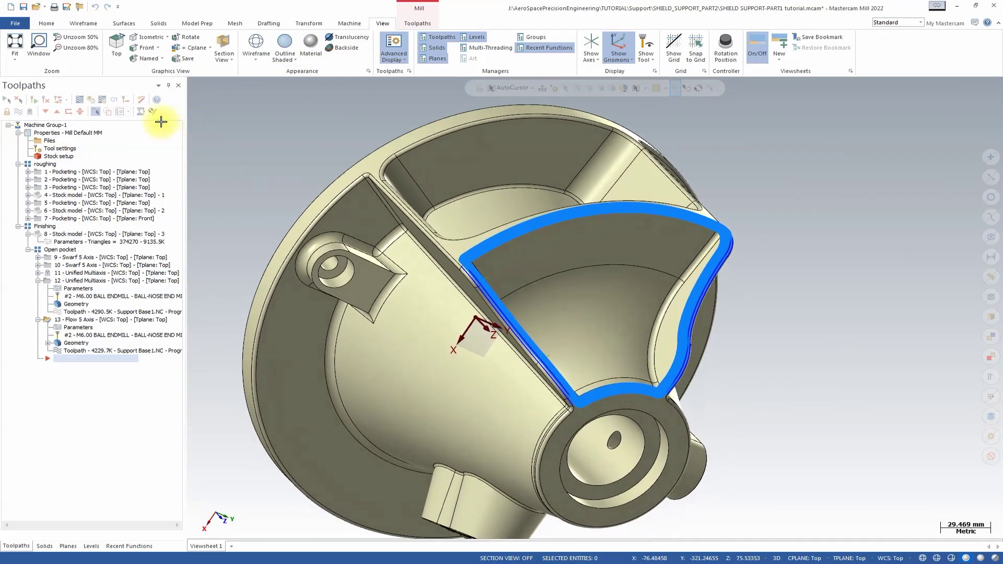
Backplot the Flow toolpath, checking the tool and holder position at several points around the rim, and close the backplot
click(79, 100)
drag(439, 91, 578, 94)
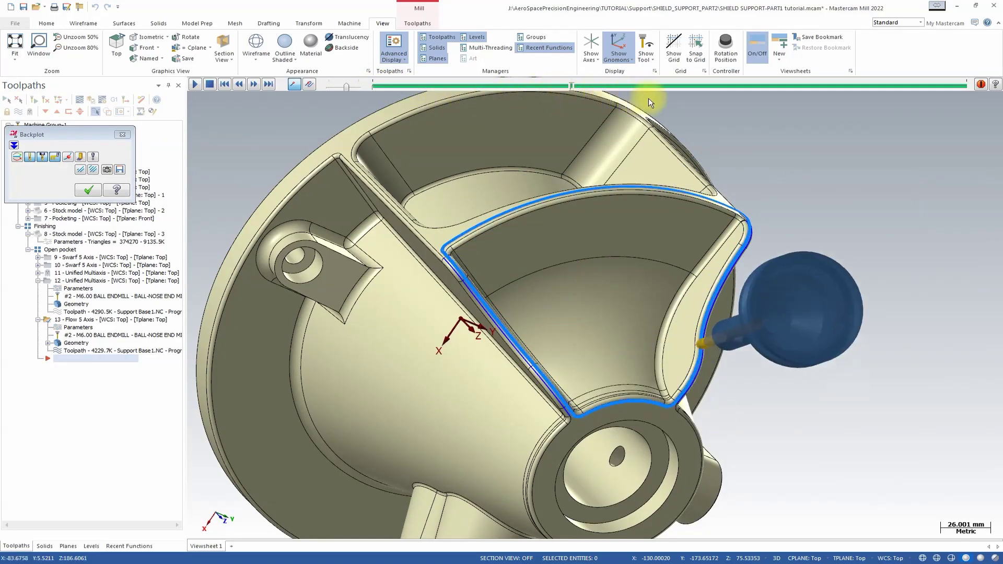
click(793, 86)
click(830, 85)
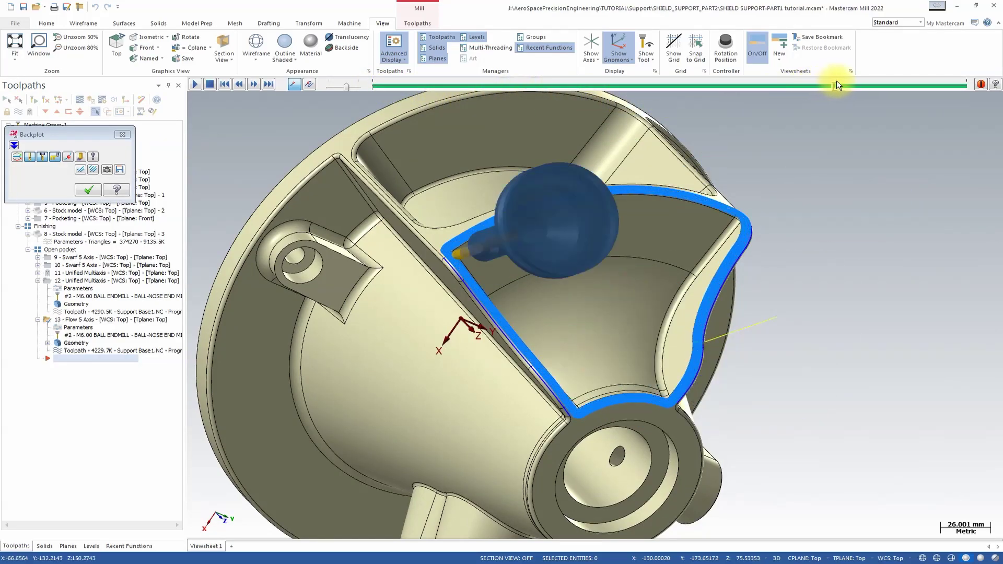
click(878, 84)
click(888, 84)
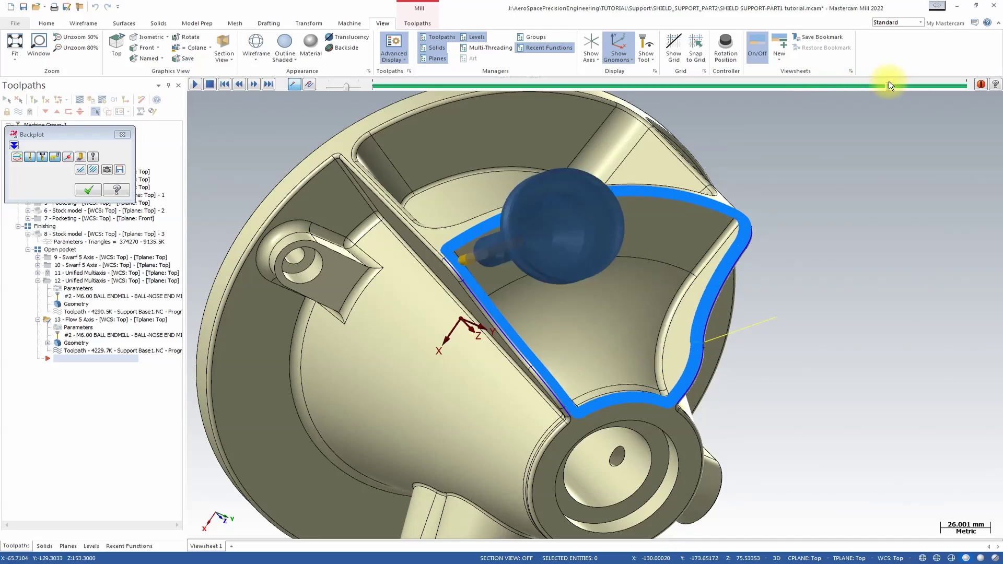
click(926, 85)
middle_drag(885, 99, 566, 85)
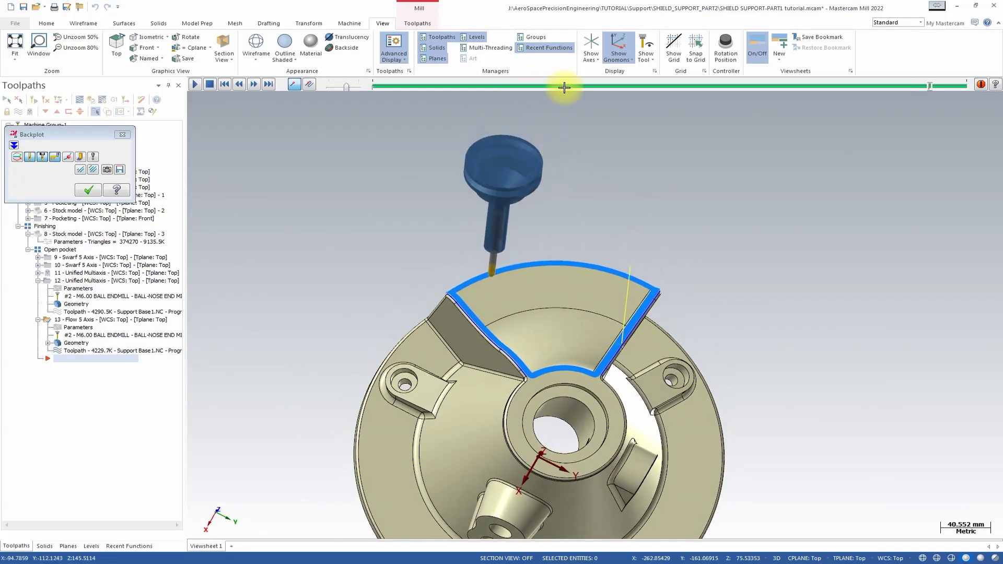
drag(931, 89, 548, 88)
middle_drag(476, 257, 392, 264)
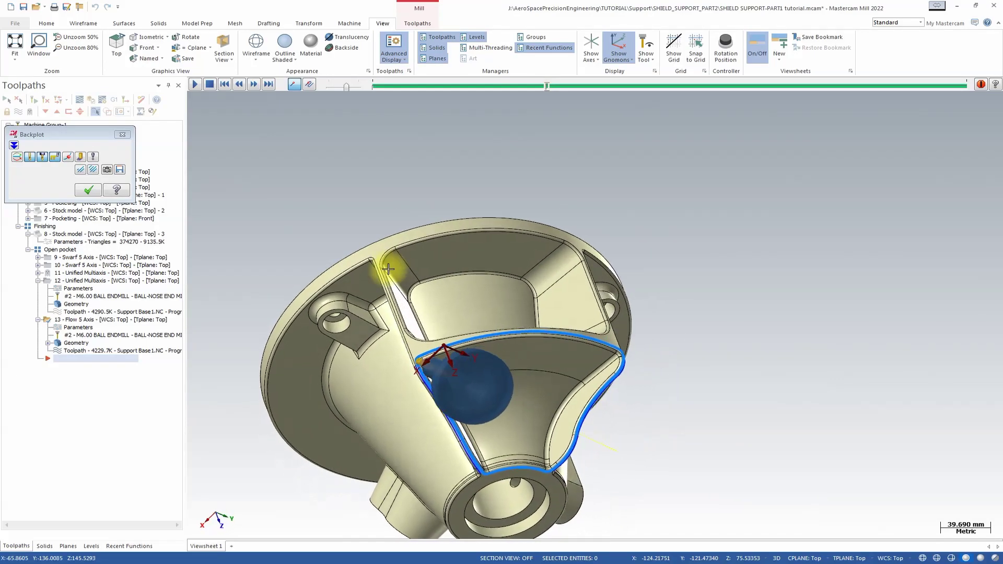
click(89, 190)
Review the toolpaths of the Open pocket group together and inspect the group's first Swarf 5 Axis toolpath on its own
middle_drag(399, 223, 680, 275)
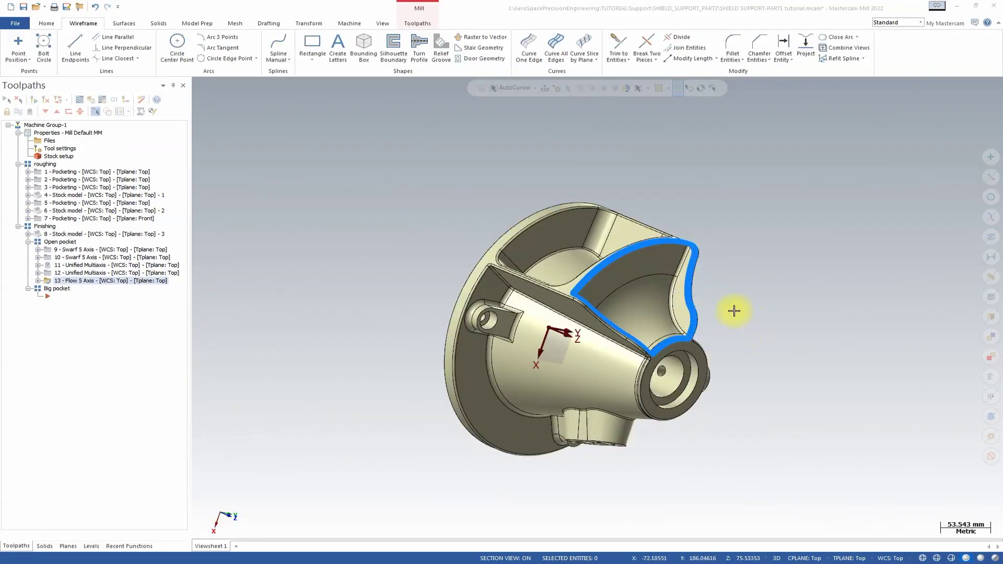
middle_drag(432, 231, 638, 280)
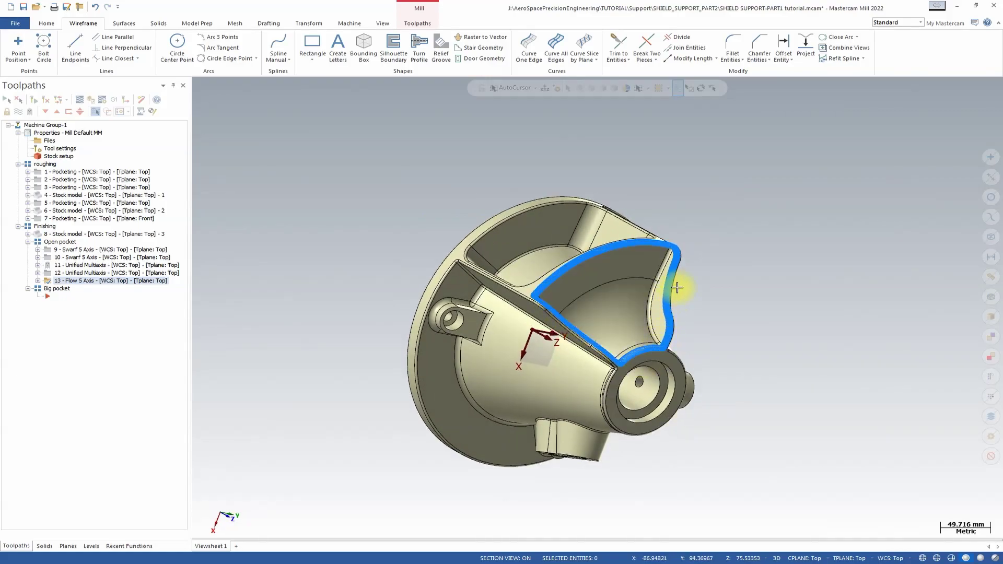
scroll(679, 292, up, 3)
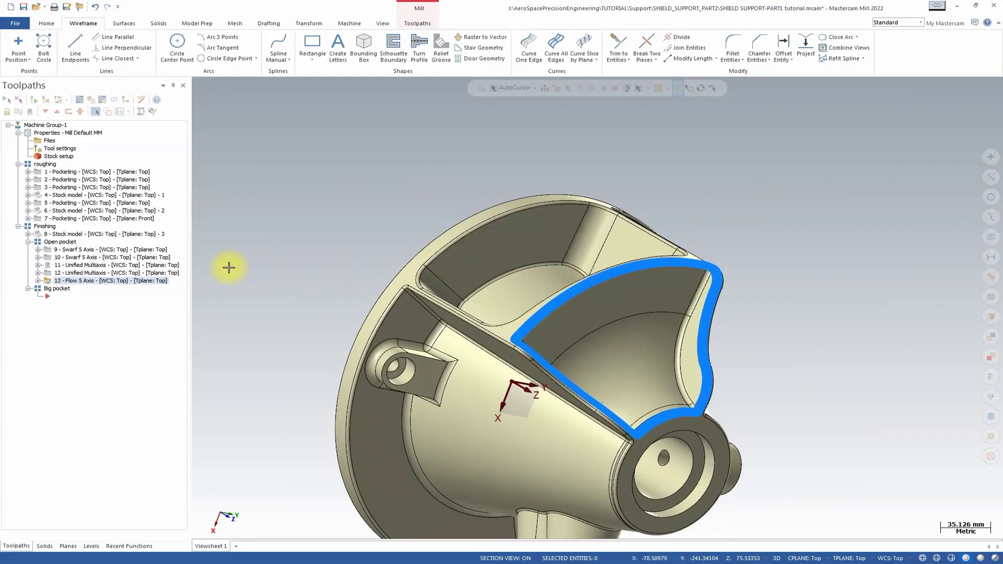
click(59, 243)
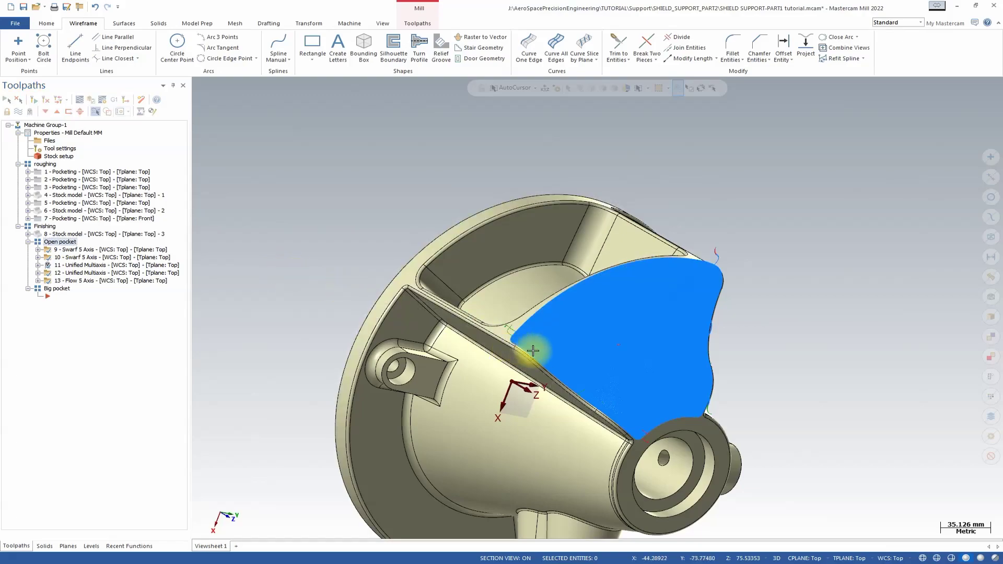
click(66, 250)
middle_drag(197, 262, 625, 287)
middle_drag(448, 267, 61, 263)
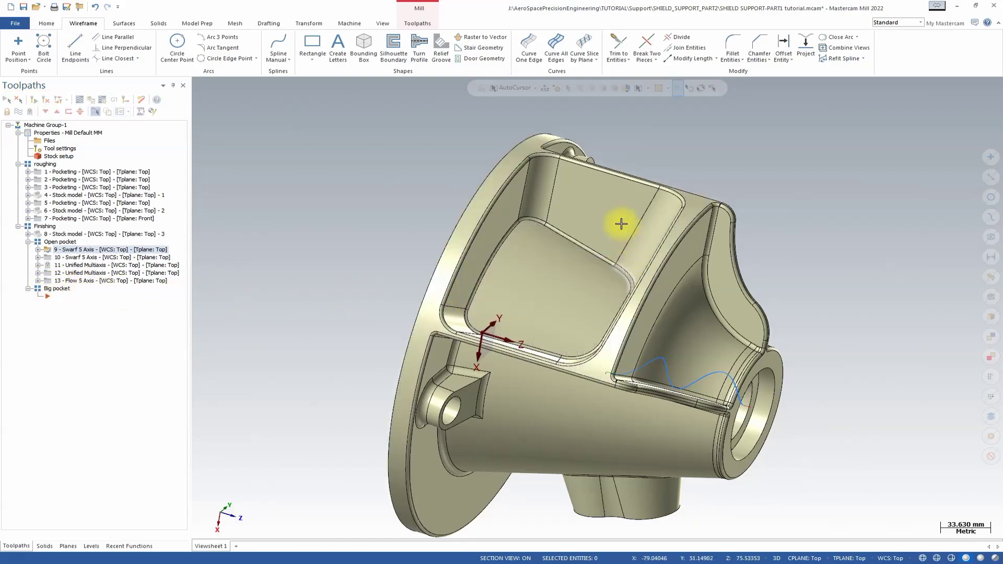
Make level 5, "flow tool axis line bp", the active level for new geometry
middle_drag(516, 268, 683, 268)
scroll(563, 275, up, 3)
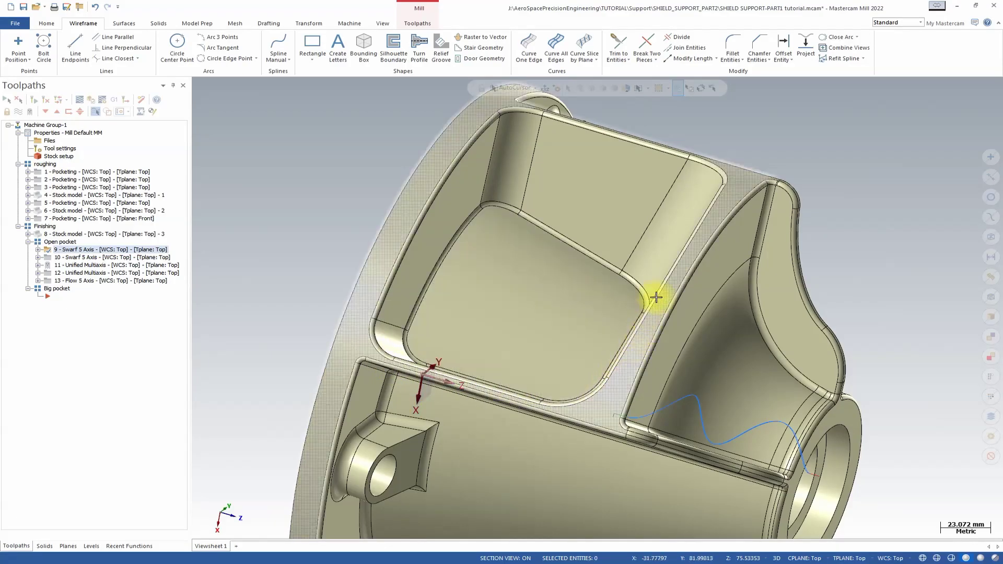
mouse_move(697, 211)
middle_down()
mouse_move(682, 220)
mouse_move(668, 213)
middle_up()
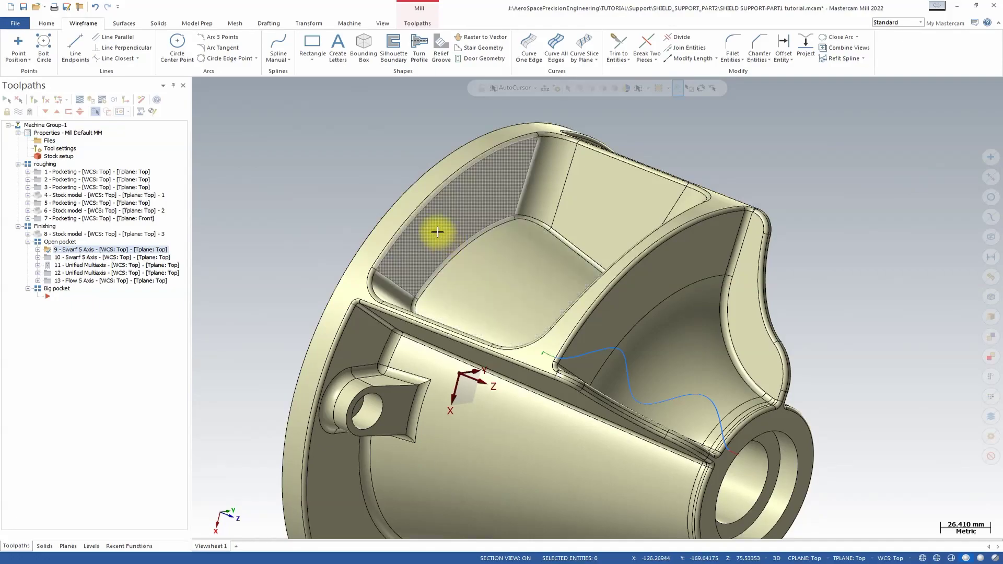
middle_drag(399, 247, 394, 197)
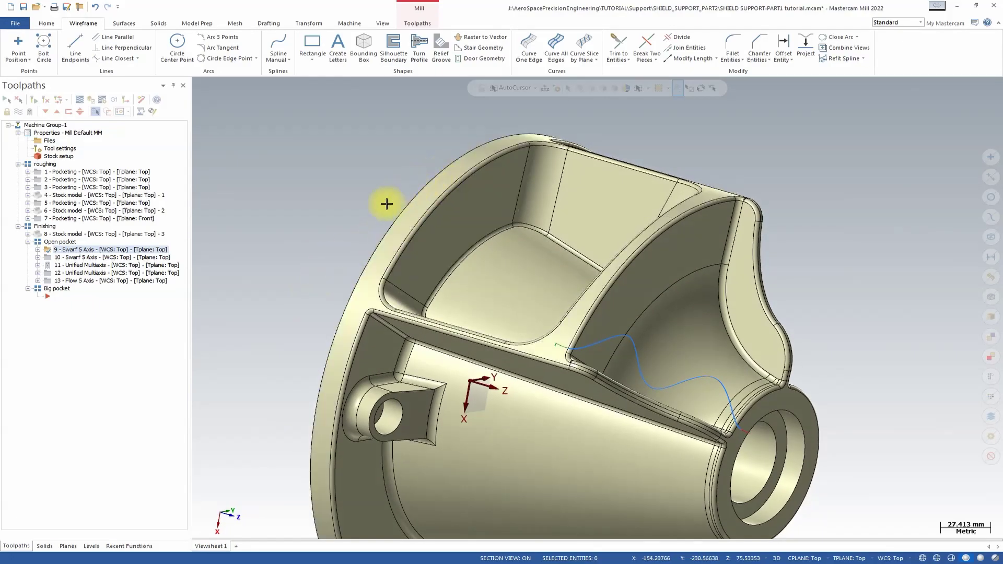
click(91, 546)
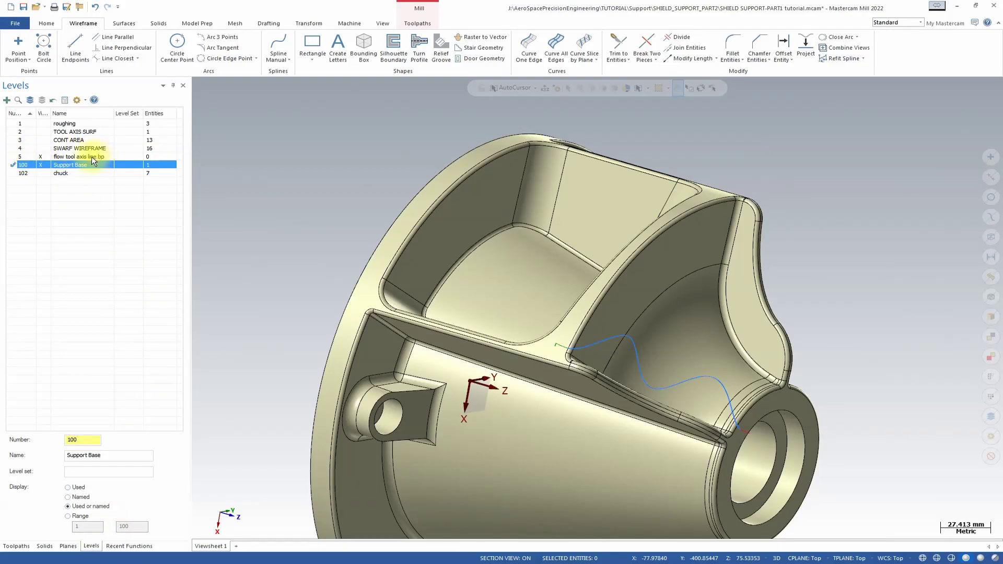
click(15, 157)
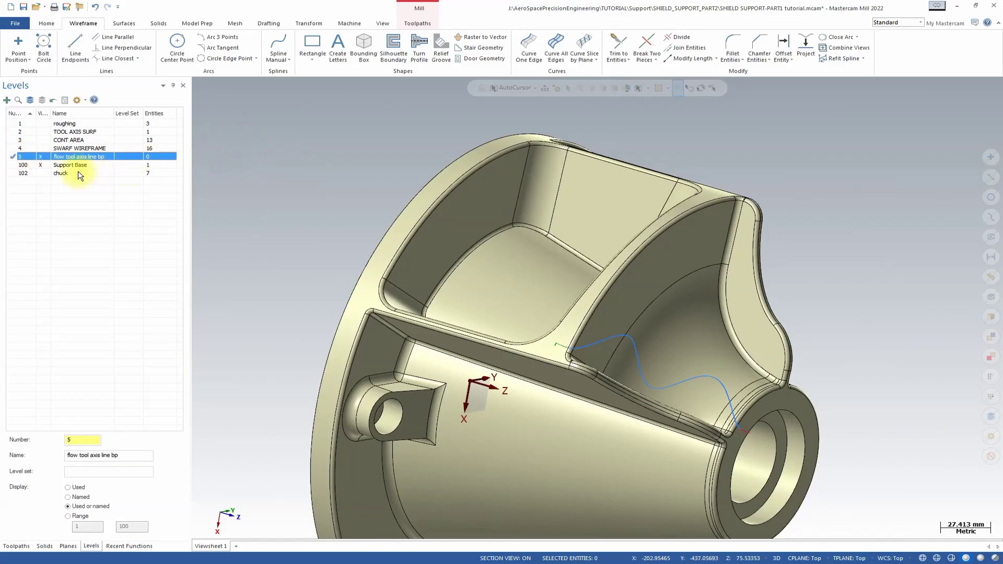
Start a Line Normal to Point at the open pocket's curved rim beside the large flange
click(136, 58)
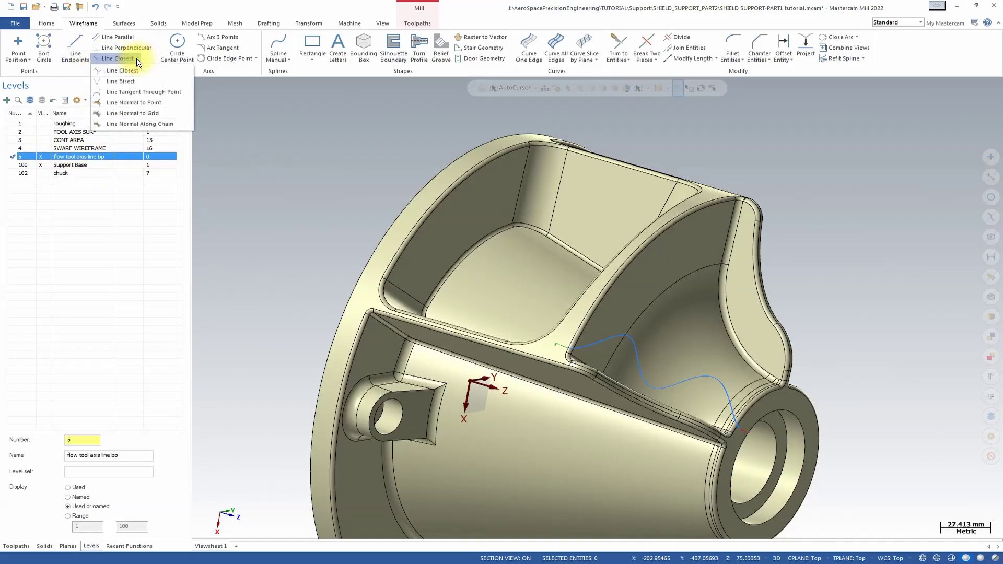
click(135, 102)
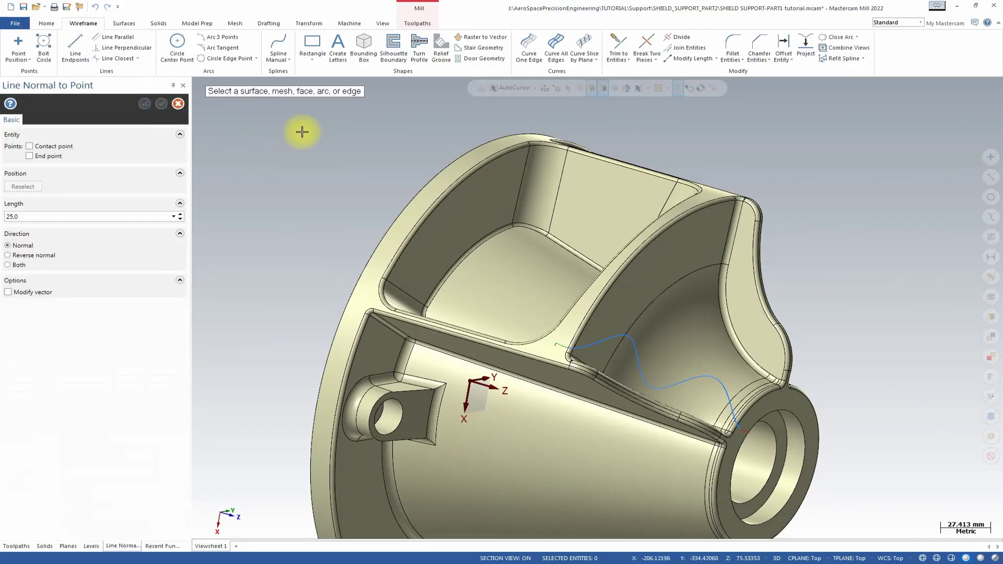
scroll(376, 136, up, 2)
scroll(383, 135, up, 3)
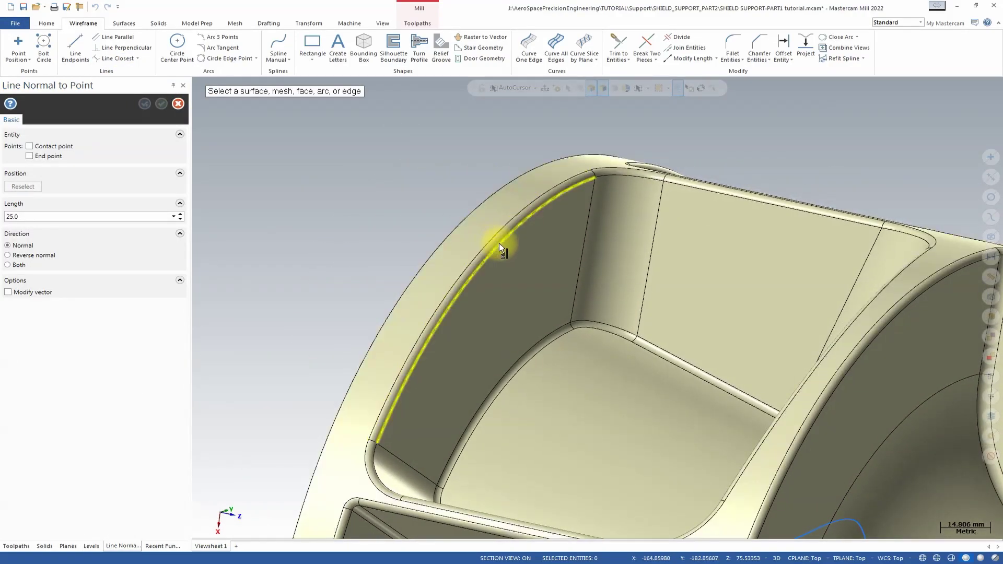
scroll(490, 247, up, 3)
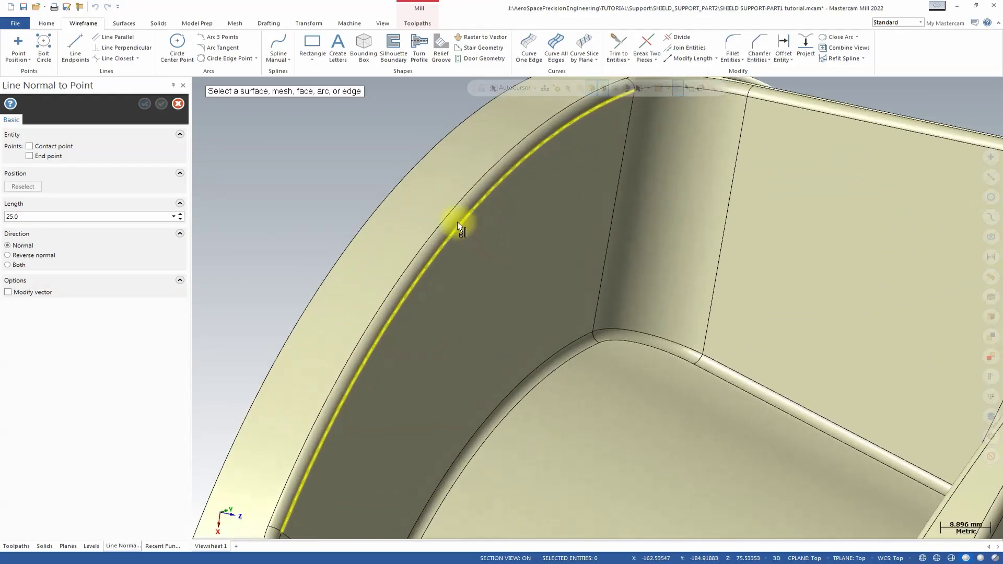
Create a 25 mm line normal to the fillet face along the flange-side rim of the big pocket
click(456, 220)
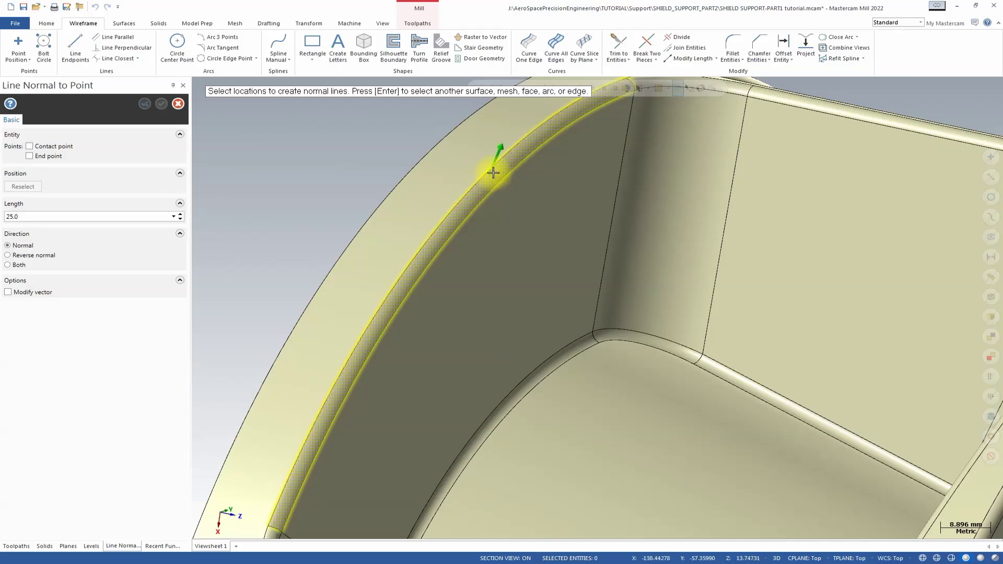
click(434, 230)
middle_drag(594, 157, 508, 244)
click(478, 255)
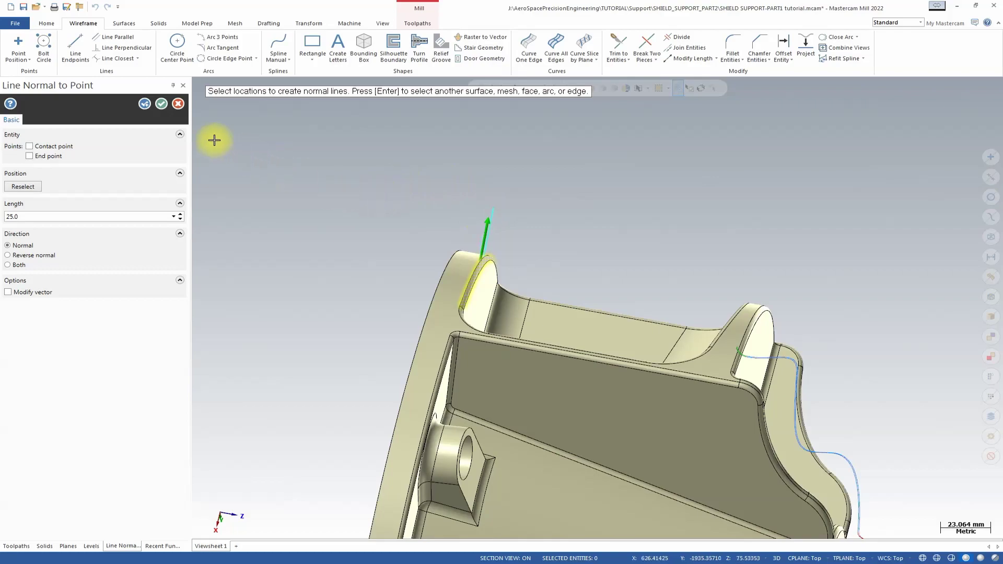
click(164, 104)
Inspect the surface normal of the big pocket's side wall opposite the flange with Analyze Dynamic
middle_drag(452, 175, 560, 324)
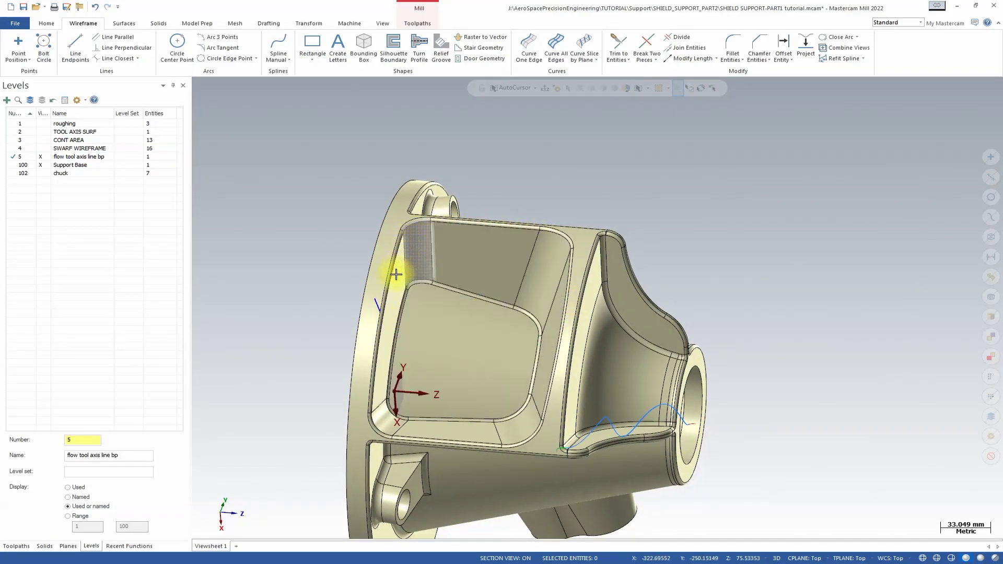
middle_drag(493, 222, 565, 142)
middle_drag(652, 148, 671, 194)
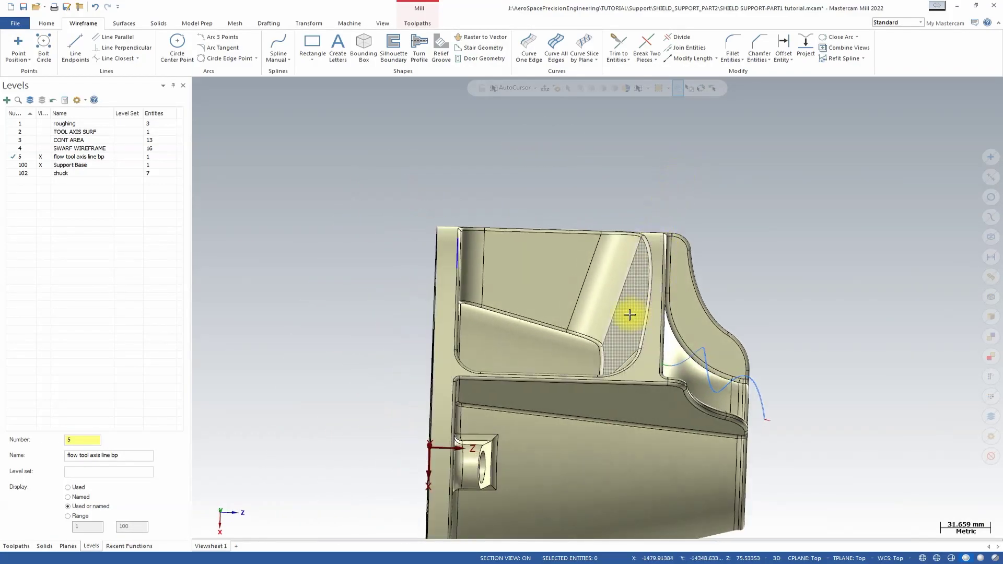
right_click(631, 312)
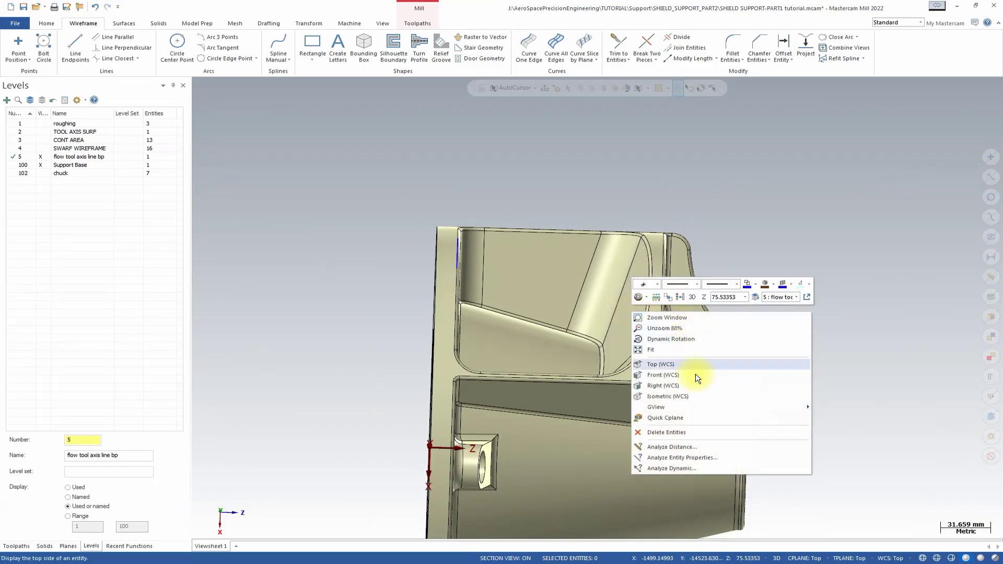
click(690, 468)
middle_drag(623, 324, 657, 361)
click(655, 362)
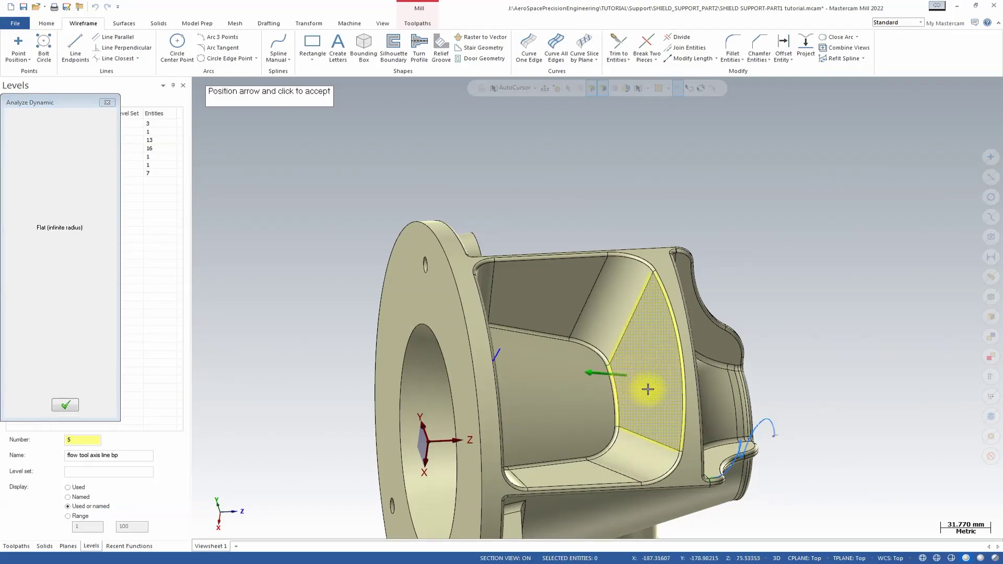
middle_drag(654, 385, 425, 313)
click(620, 364)
key(Escape)
Inspect the surface normal of the big pocket's flange-side wall with Analyze Dynamic
right_click(424, 310)
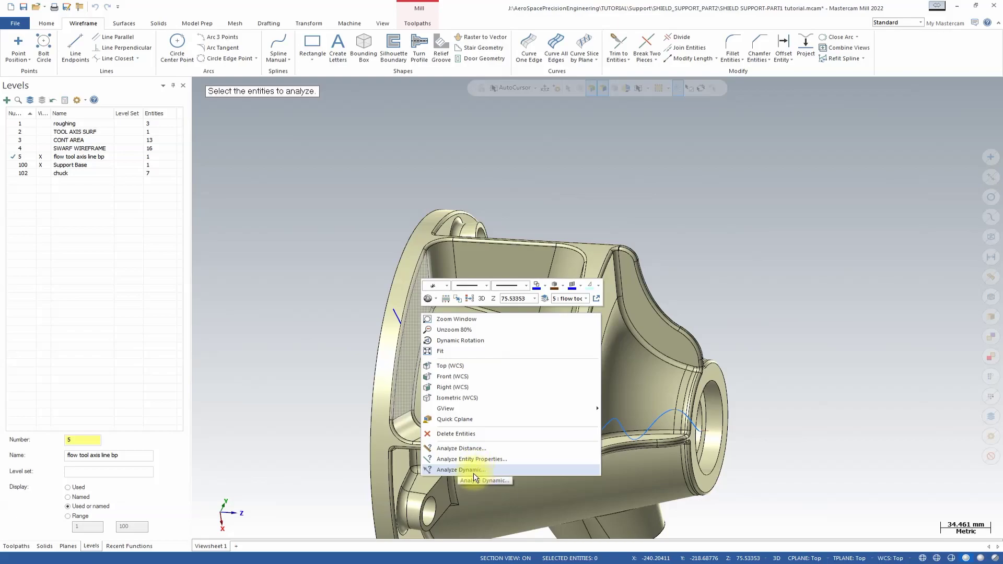
click(40, 22)
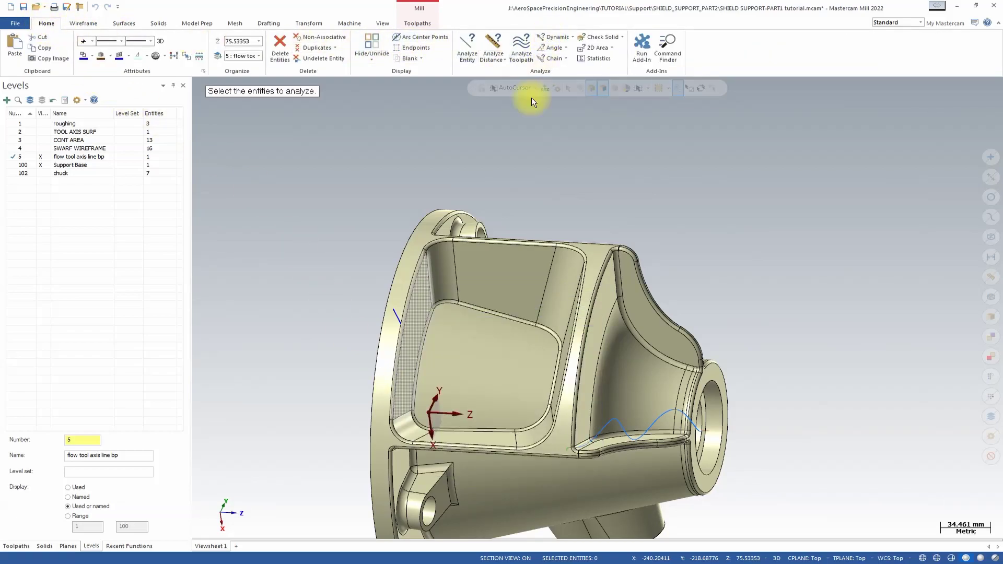
click(413, 338)
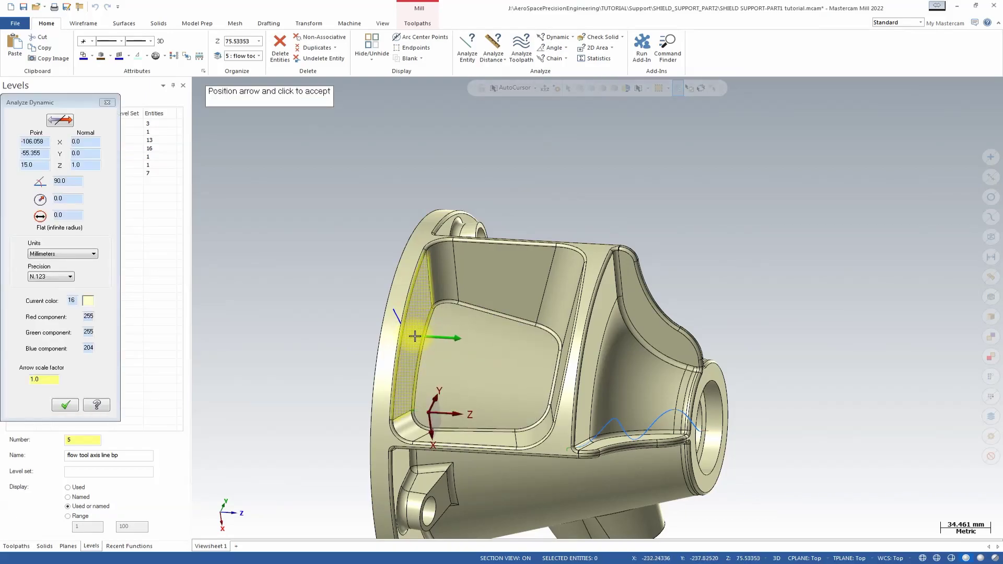
click(415, 336)
middle_drag(551, 334, 437, 239)
scroll(426, 230, up, 1)
middle_drag(521, 176, 515, 132)
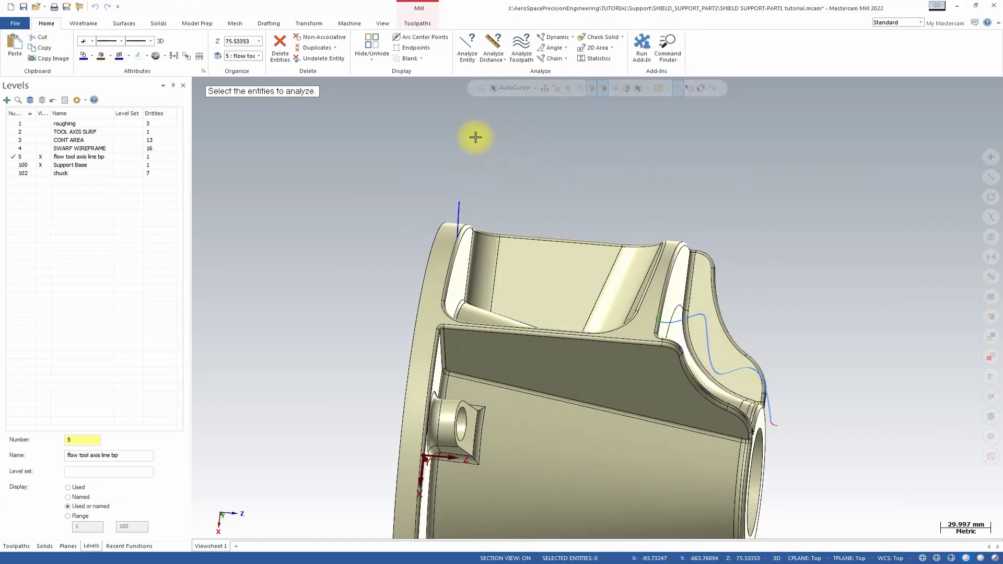
click(87, 22)
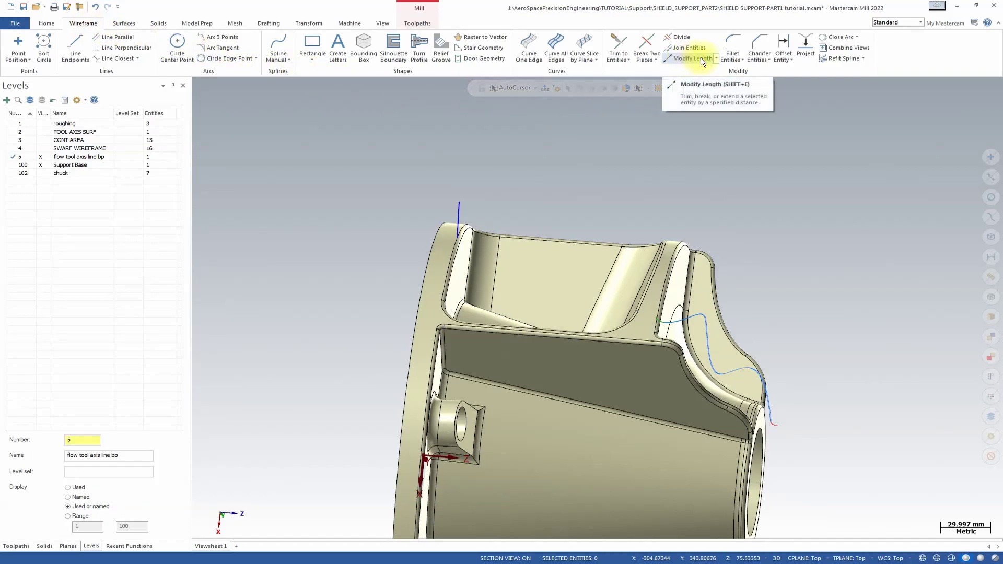
click(716, 58)
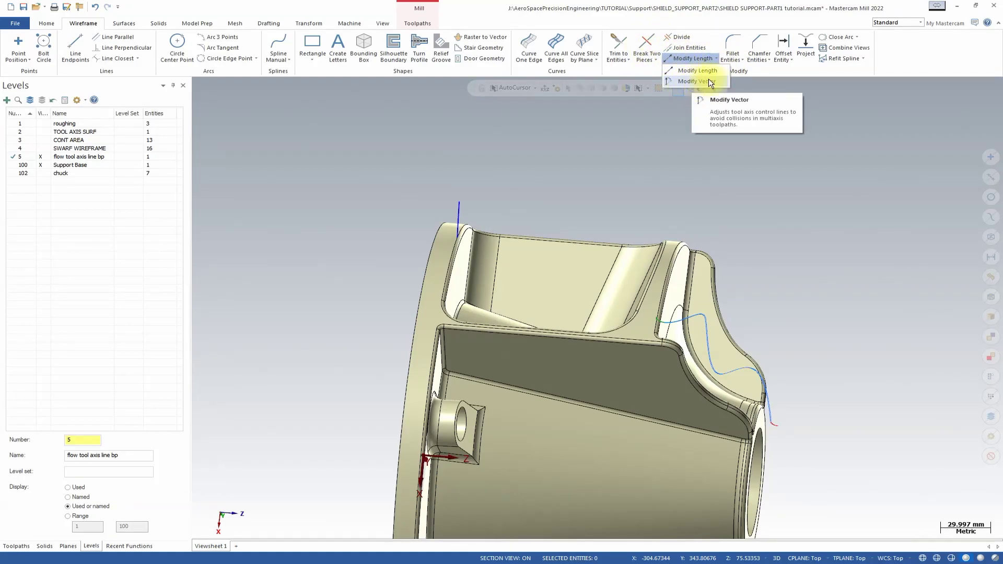
click(456, 220)
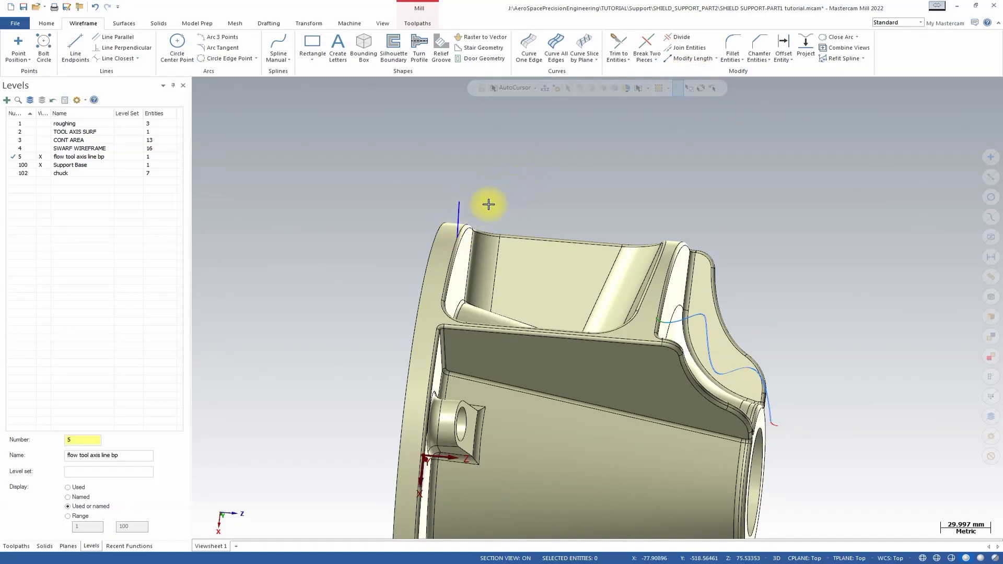
click(458, 219)
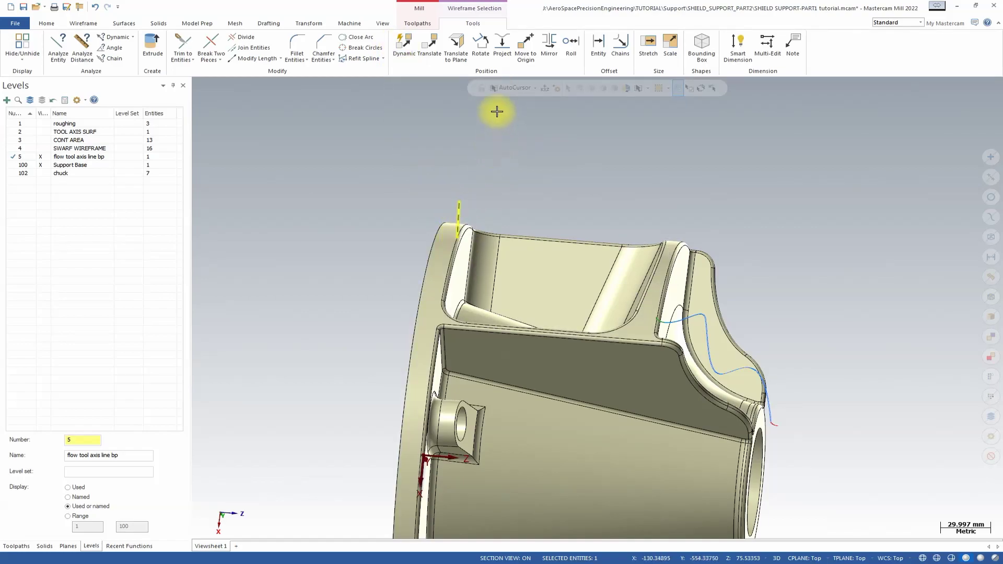
key(Escape)
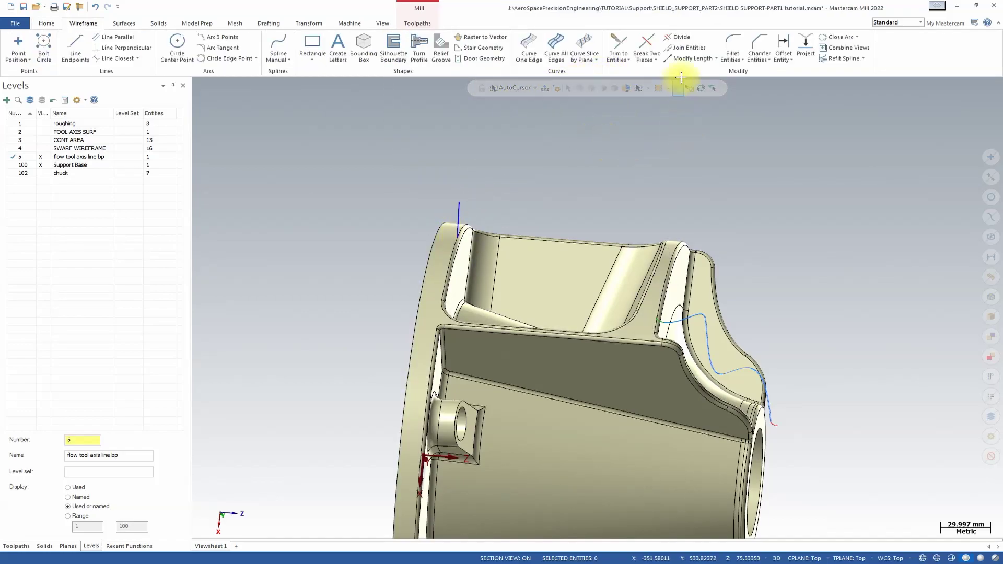
Tilt the normal line slightly toward the inside of the big pocket using Modify Vector
click(715, 59)
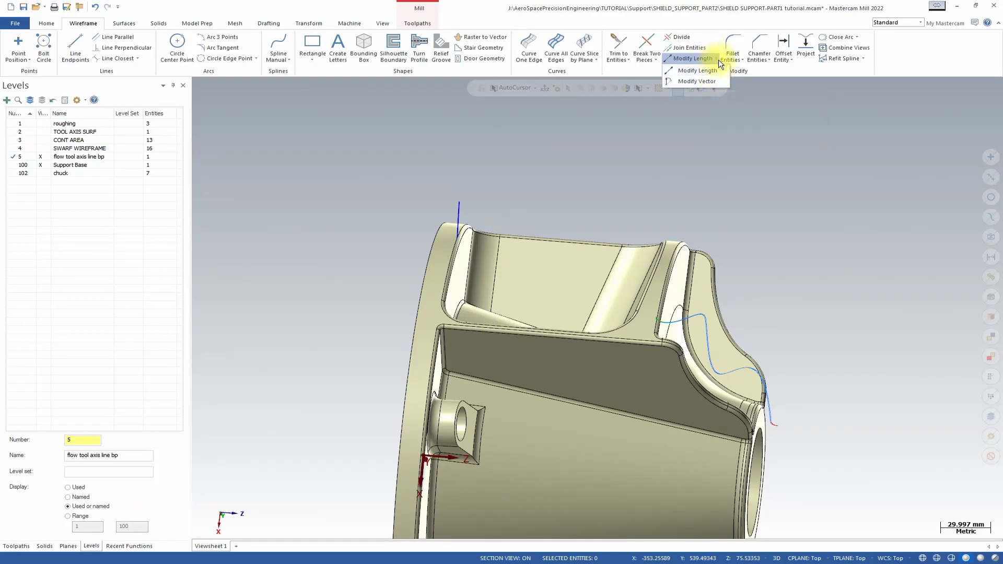
click(707, 81)
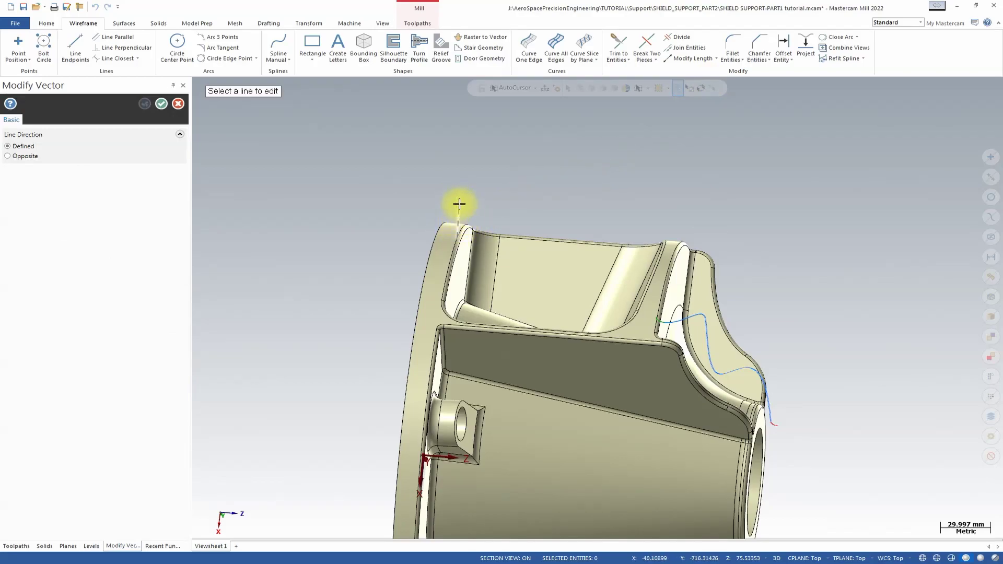
click(456, 214)
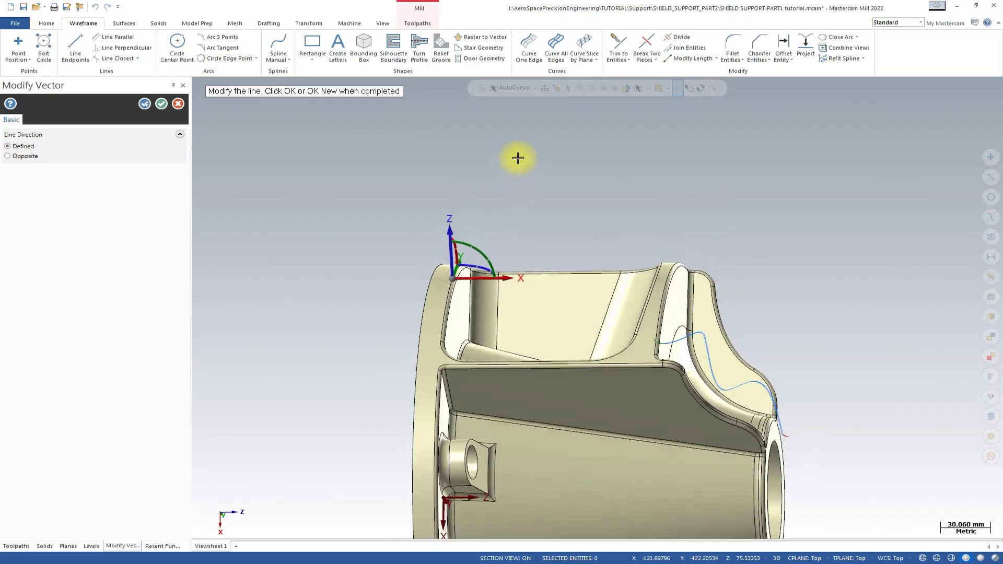
middle_drag(516, 161, 412, 227)
drag(418, 225, 419, 203)
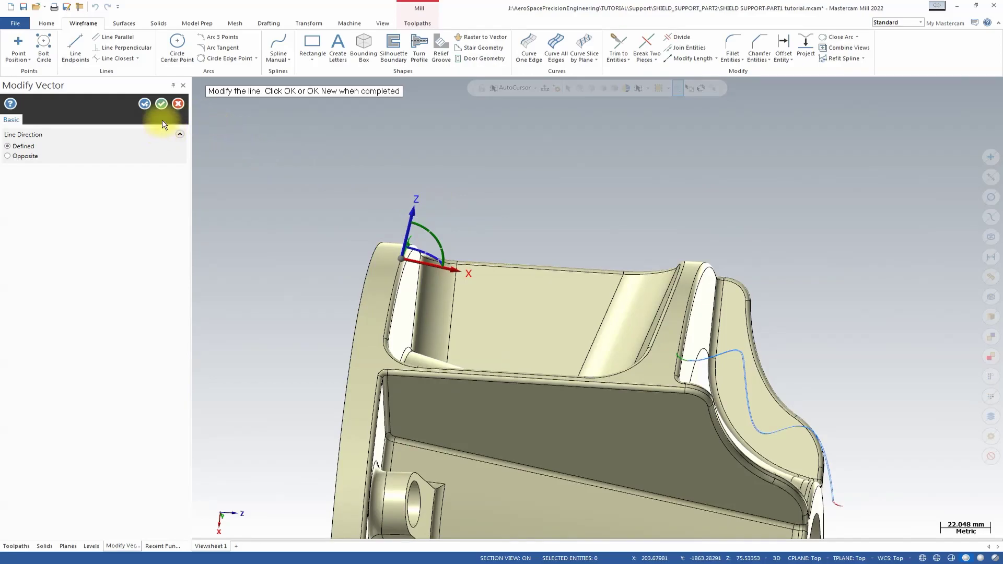
click(162, 103)
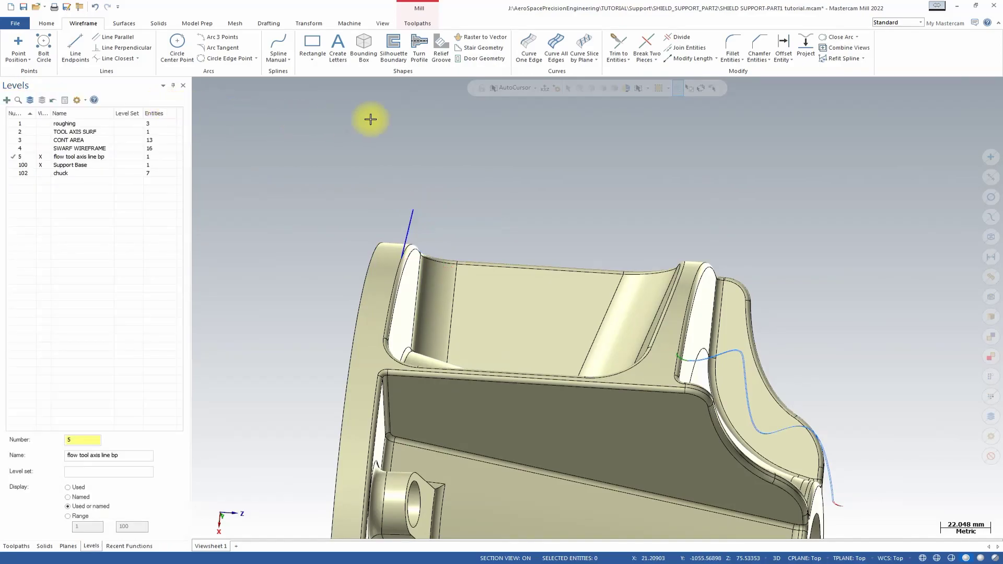
Check the tilted line's direction with Modify Vector, looking along its own axis, and accept the line
middle_drag(504, 132, 475, 256)
scroll(476, 256, up, 4)
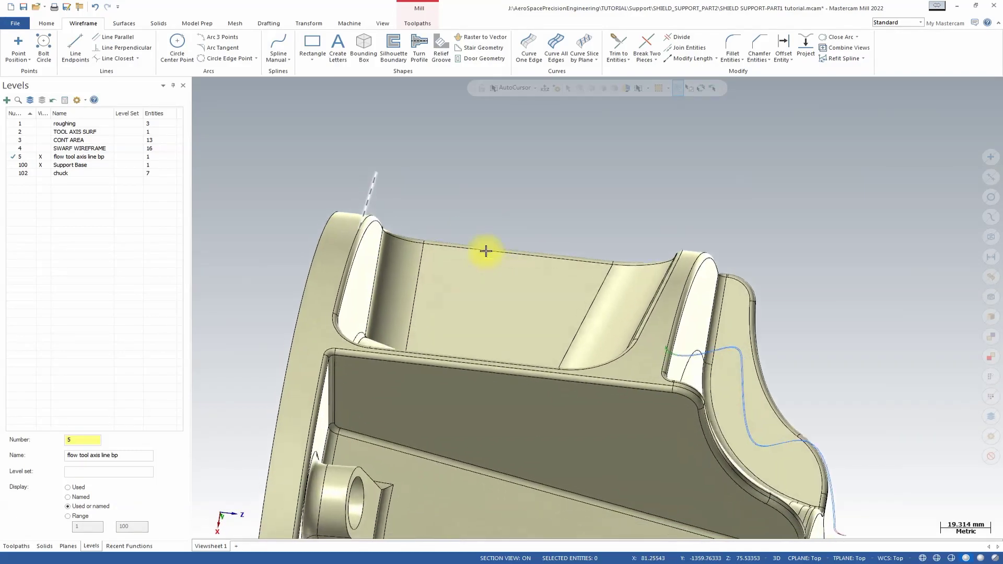
middle_drag(500, 220, 629, 117)
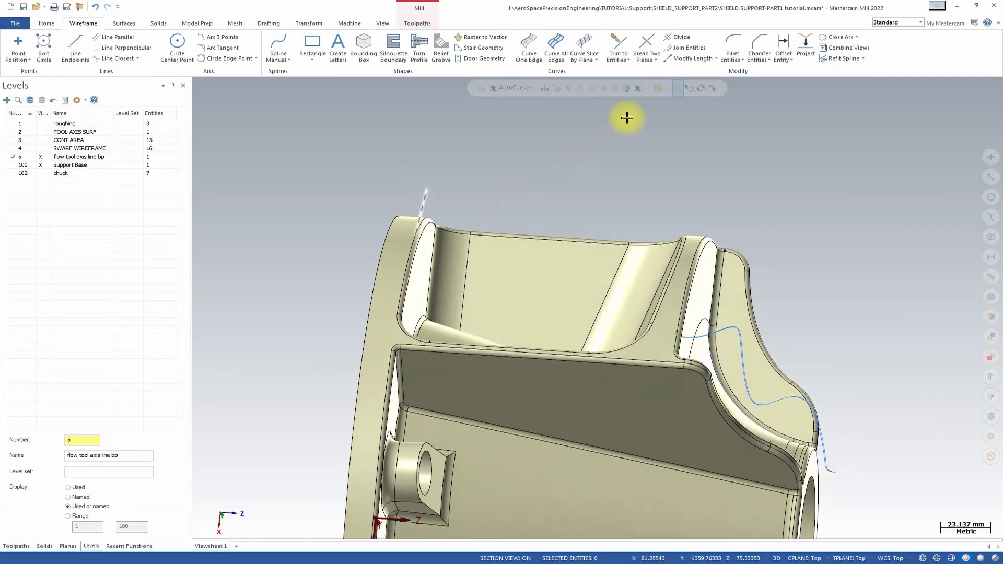
click(718, 60)
click(704, 80)
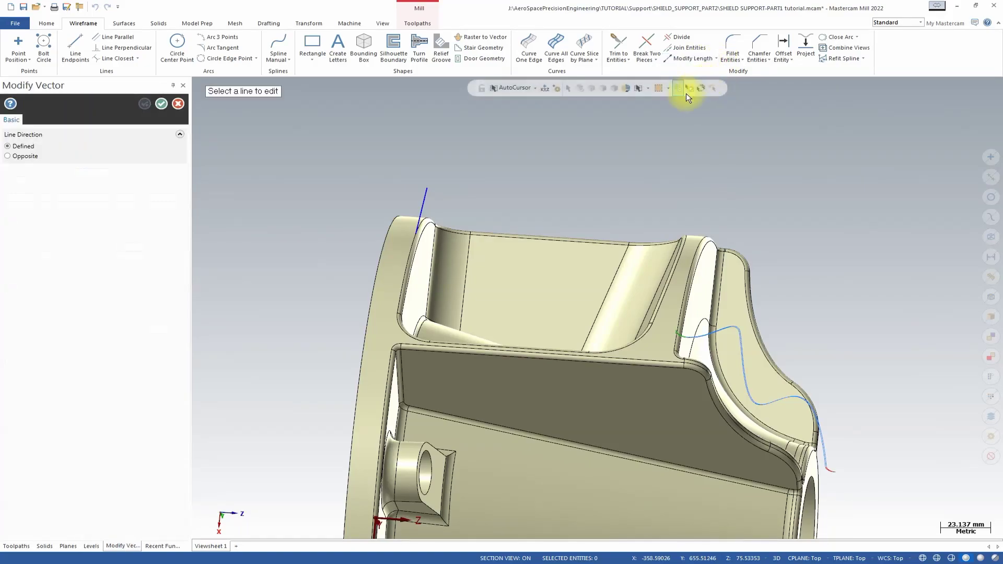
click(422, 221)
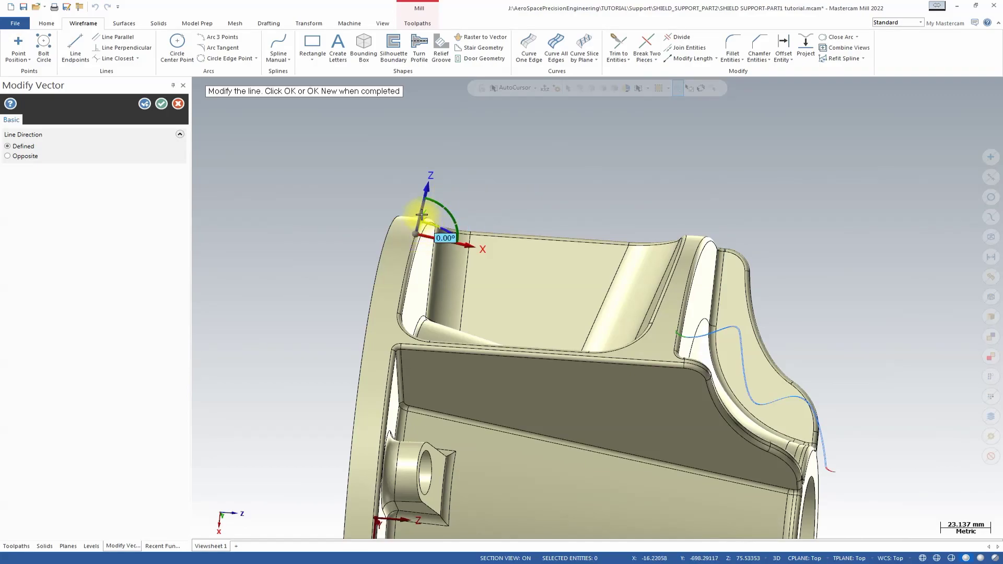
click(432, 179)
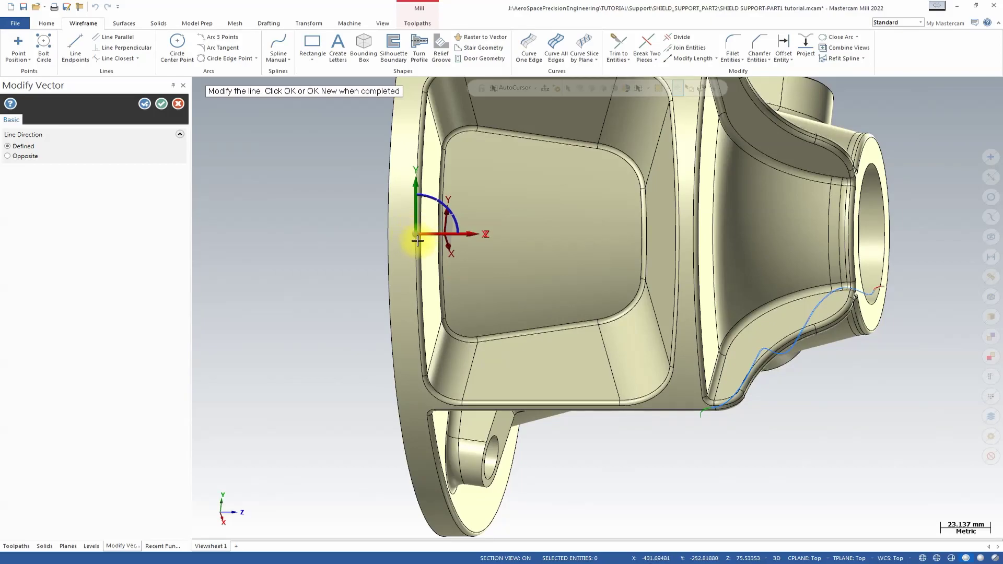
scroll(444, 200, down, 2)
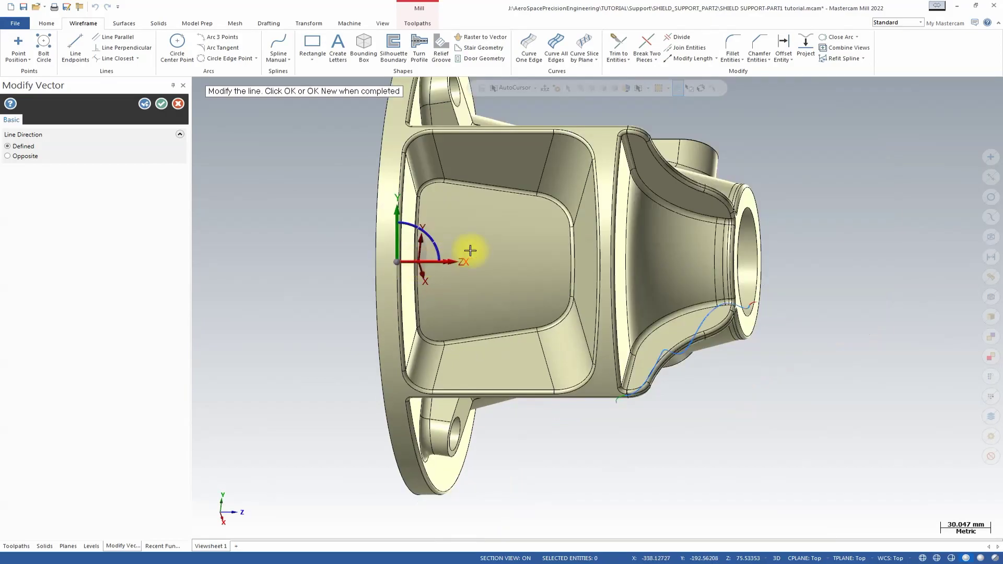
middle_drag(392, 150, 367, 166)
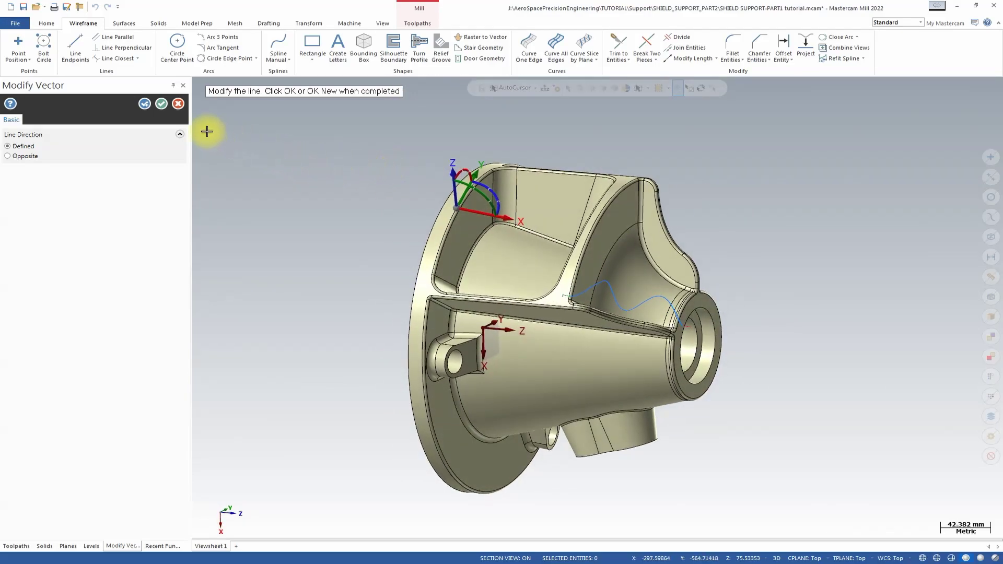
click(165, 103)
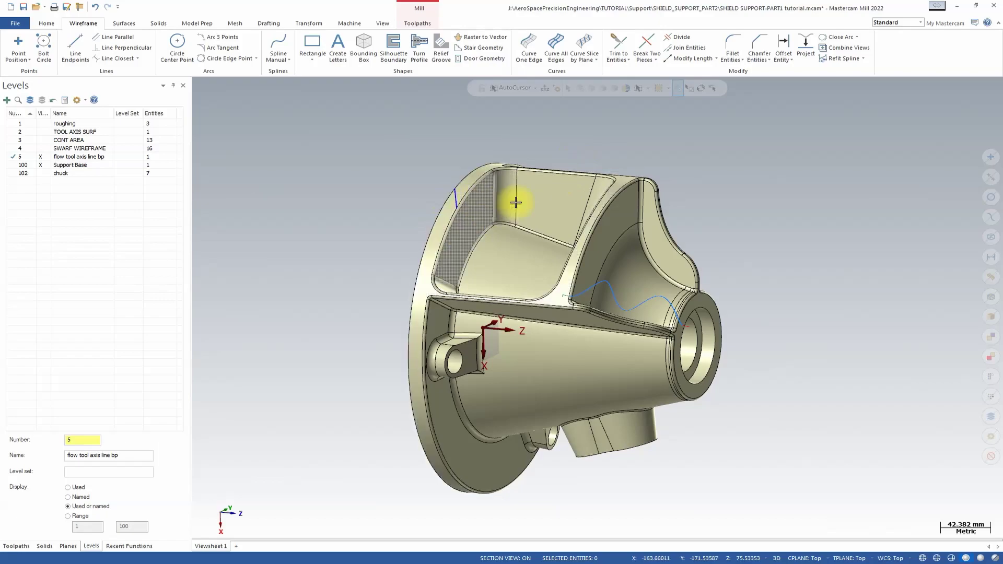
Copy the Flow 5 Axis operation from the Open pocket group into the Big pocket toolpath group
middle_drag(606, 157, 571, 145)
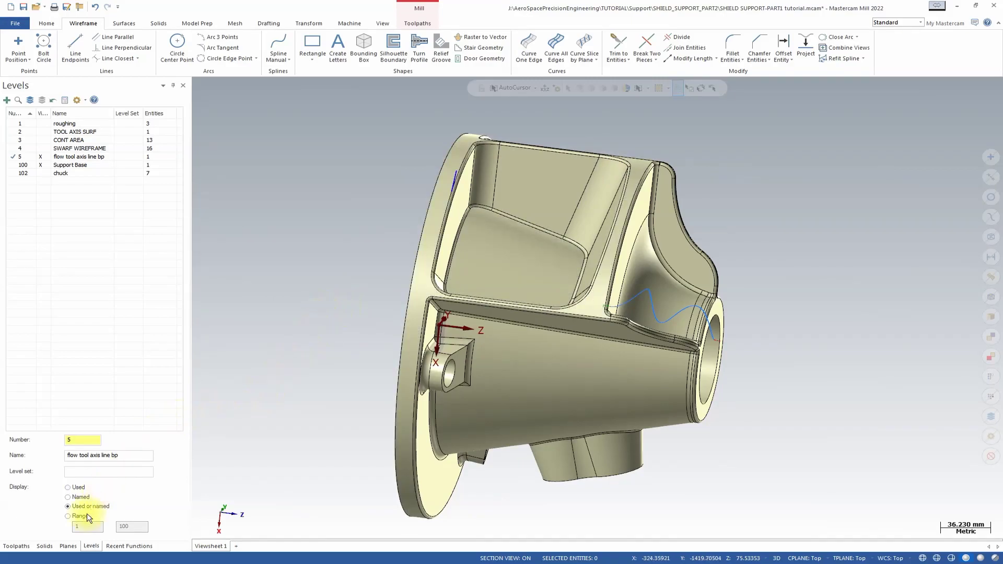
click(16, 546)
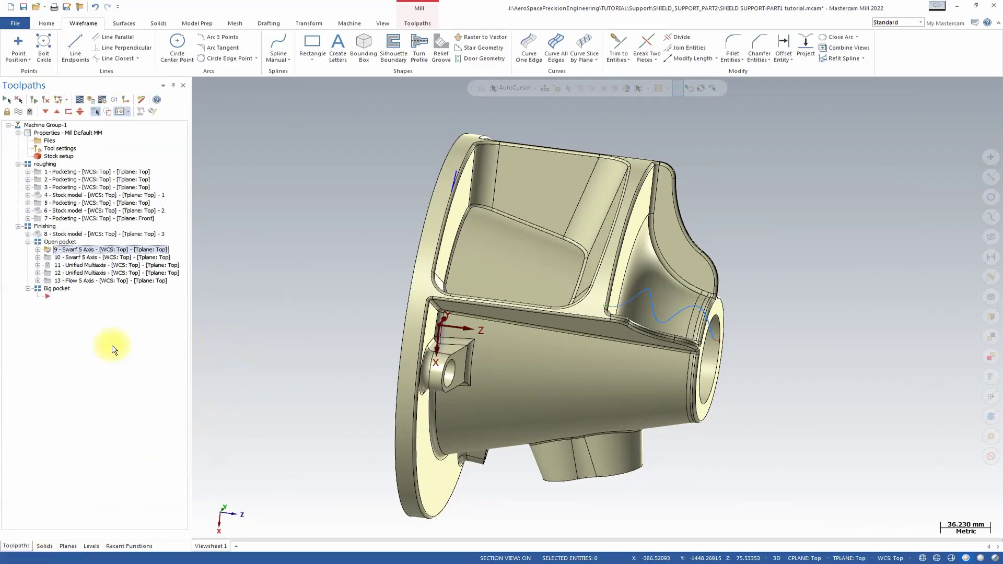
click(78, 279)
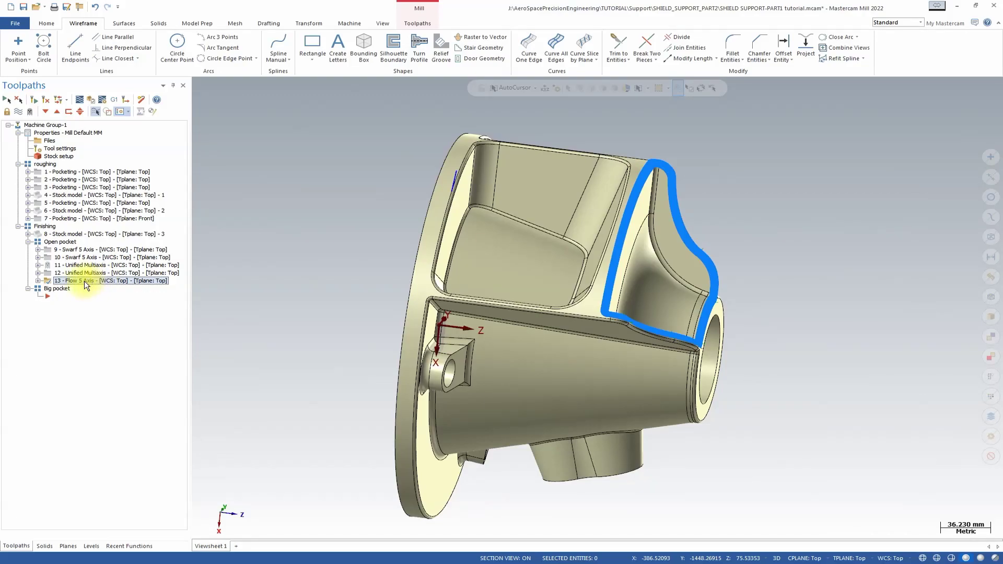
right_click(86, 284)
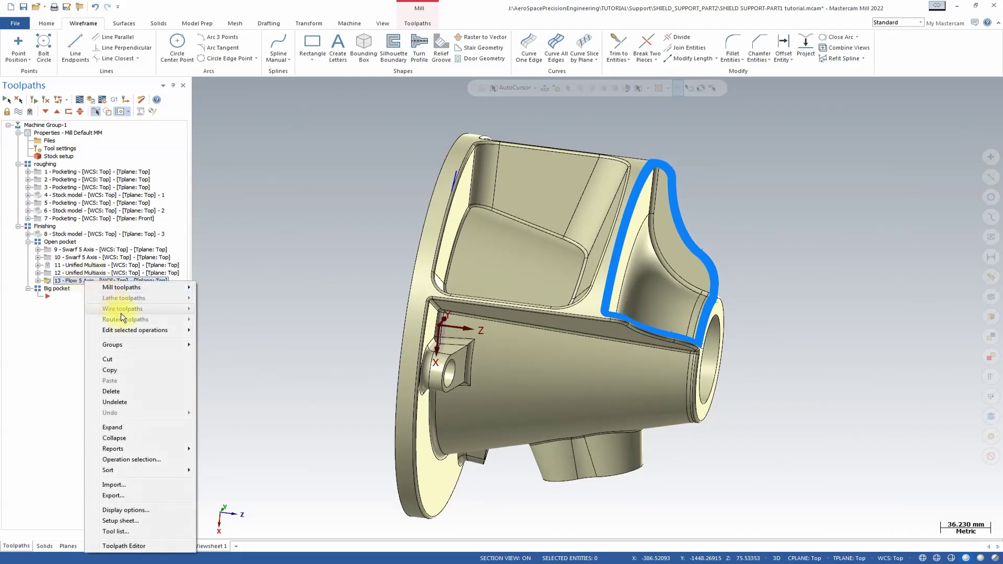
click(124, 369)
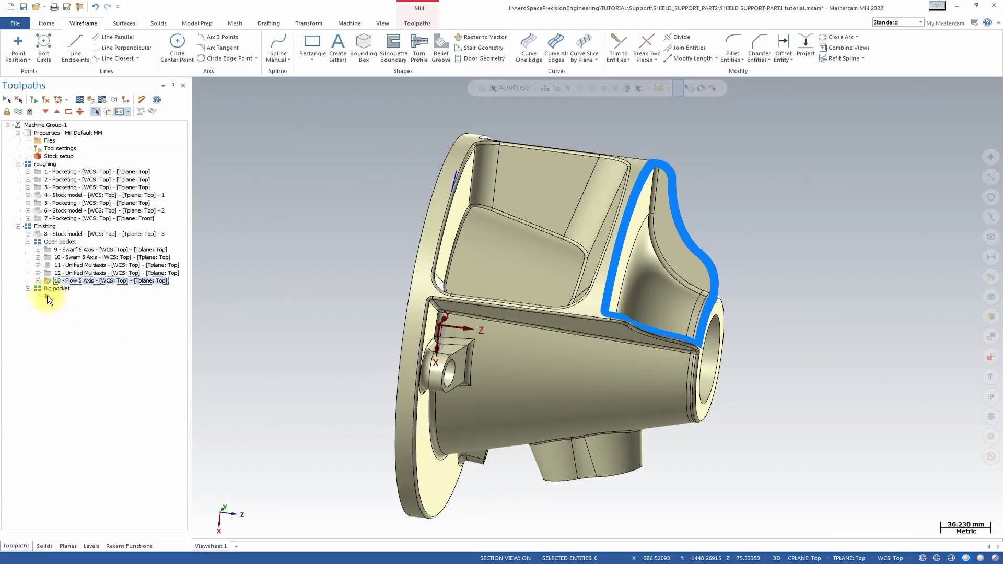
right_click(48, 297)
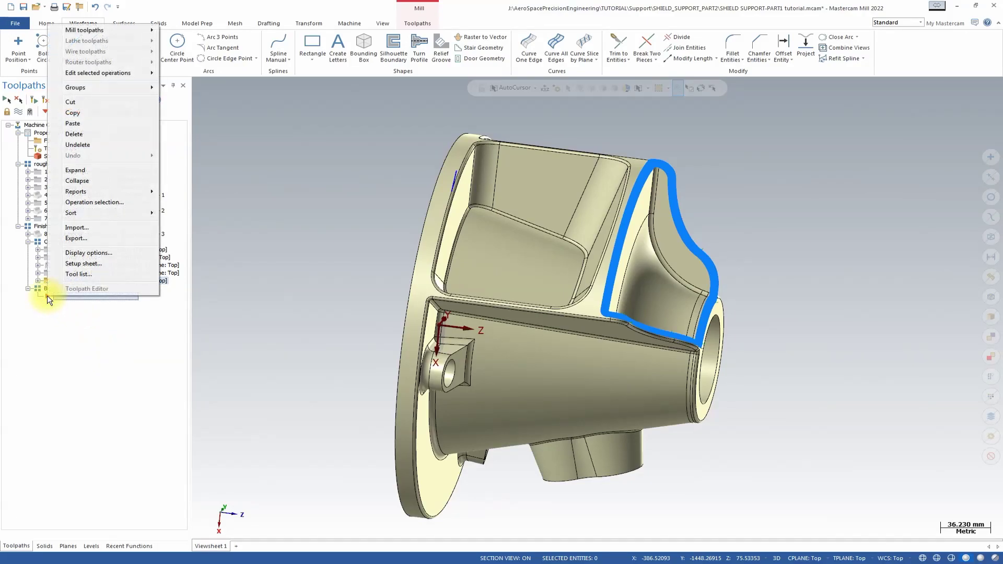
click(73, 123)
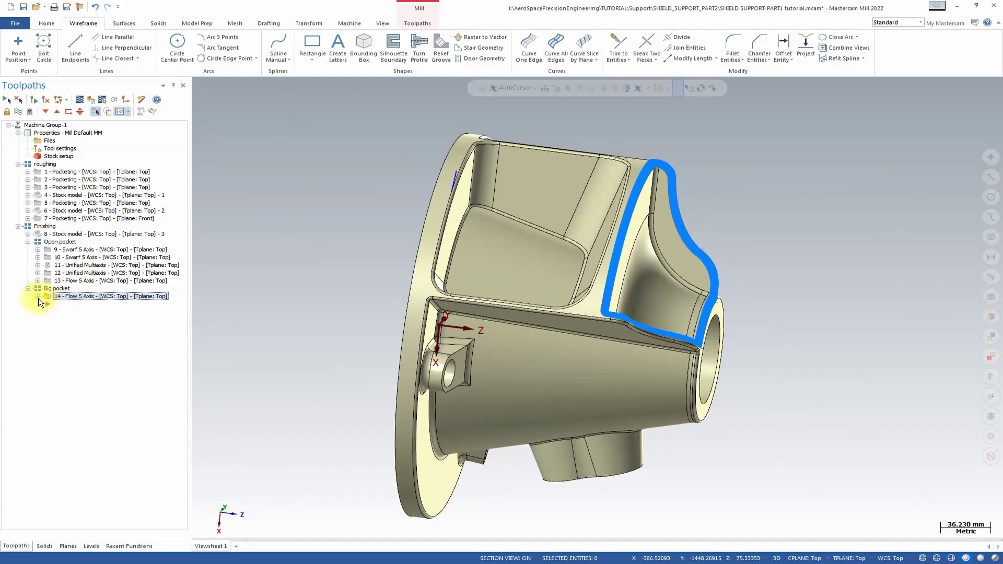
Replace the drive surfaces of the copied Flow 5 Axis operation with the fillet faces around the big pocket's rim
click(38, 296)
click(70, 304)
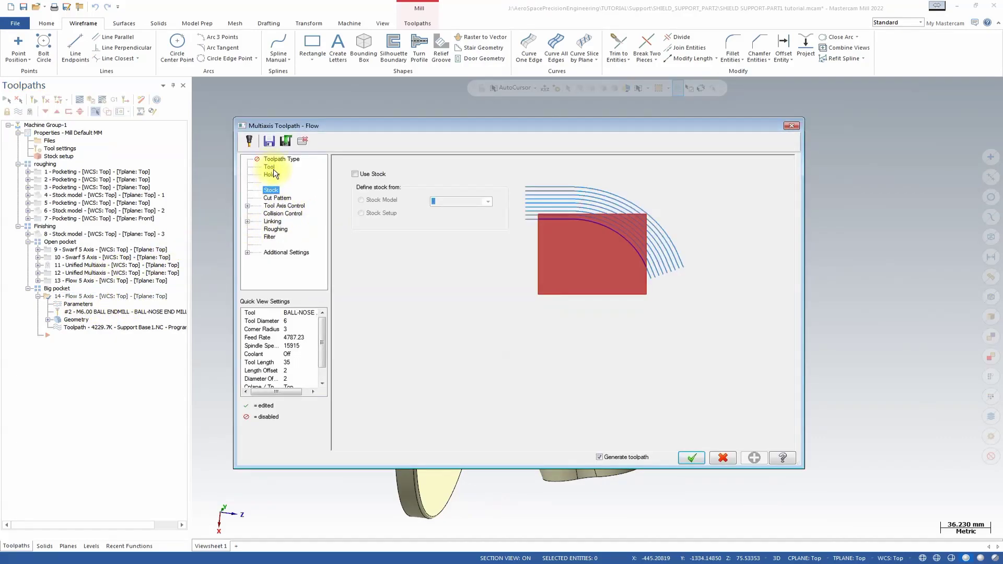
click(277, 199)
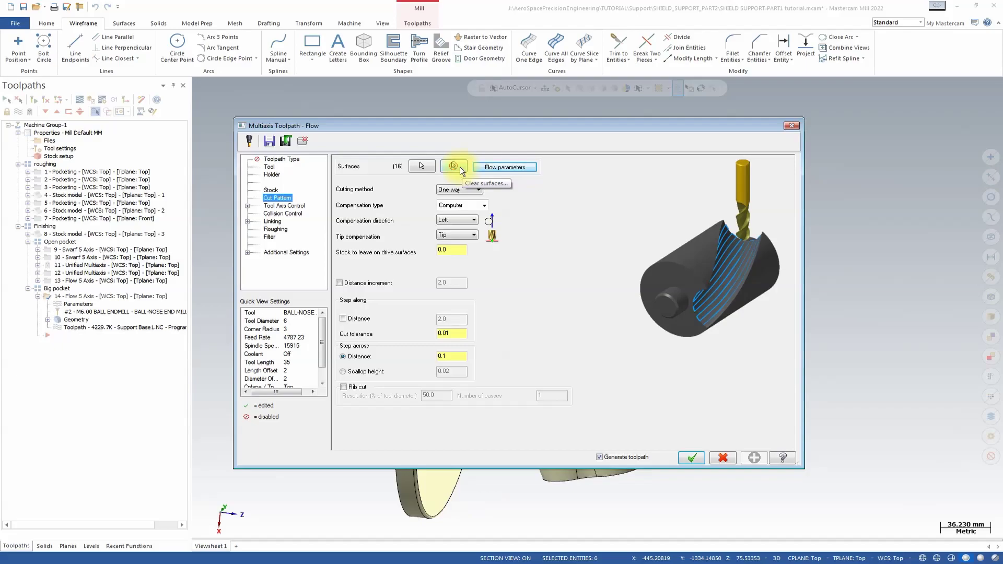
click(461, 170)
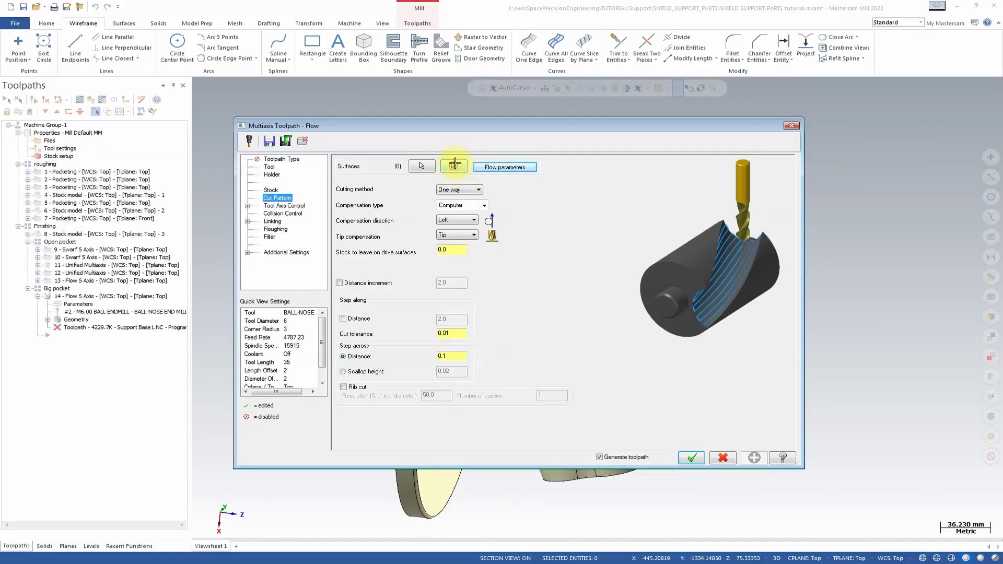
click(420, 165)
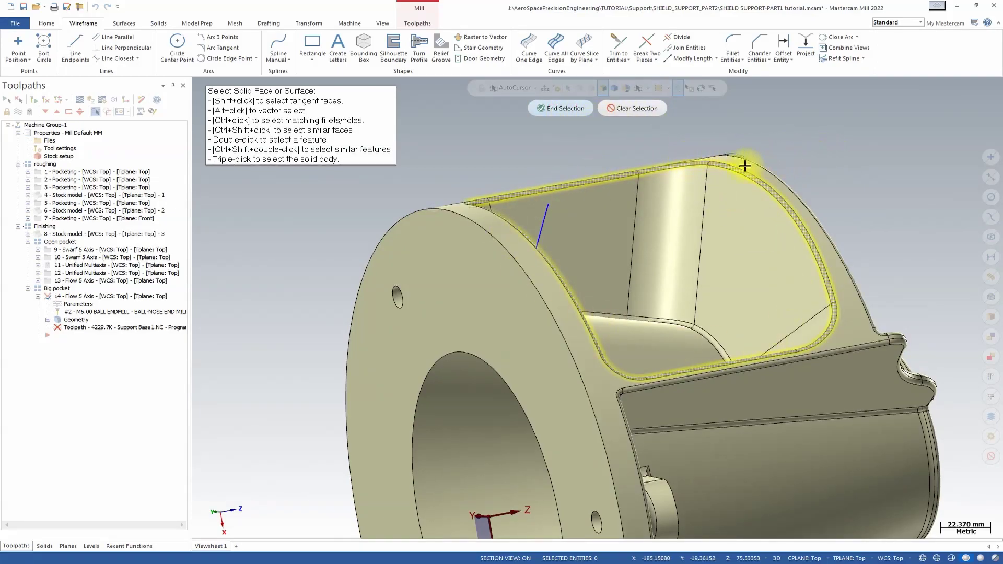
click(572, 109)
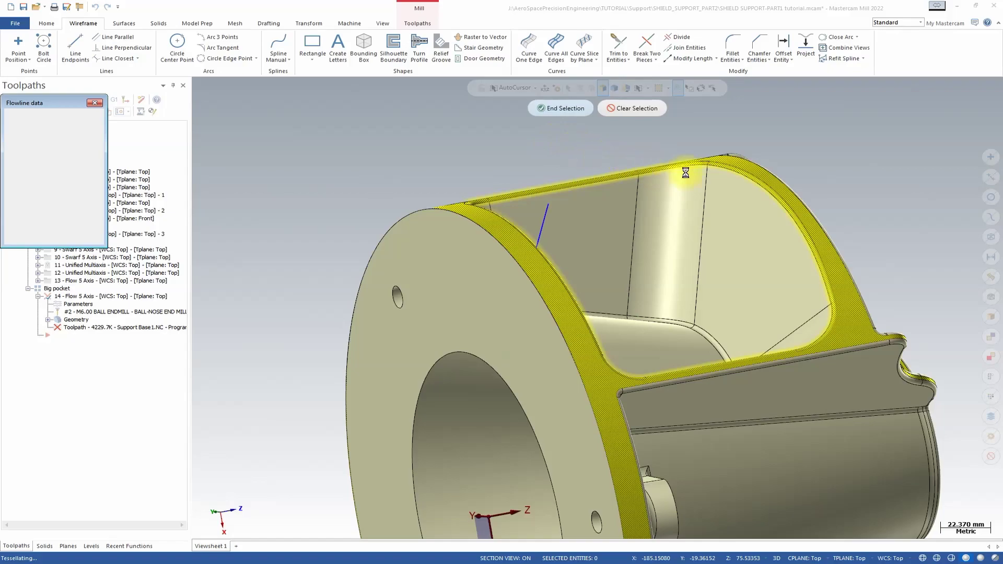
Flip the step direction and the start of the flowline on the big pocket's rim fillets, and accept the flow data
middle_drag(717, 186, 450, 163)
scroll(434, 134, up, 3)
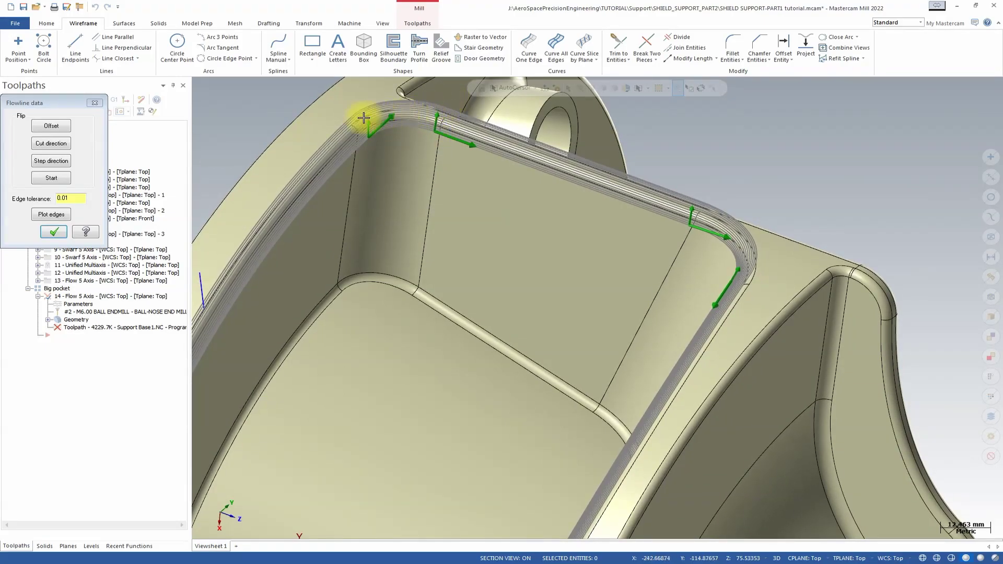
click(52, 161)
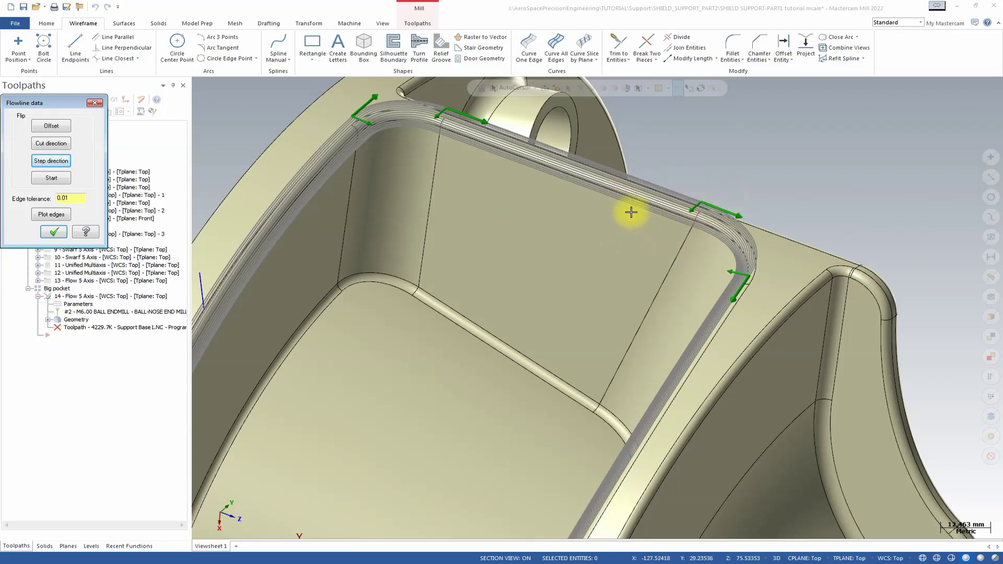
click(46, 175)
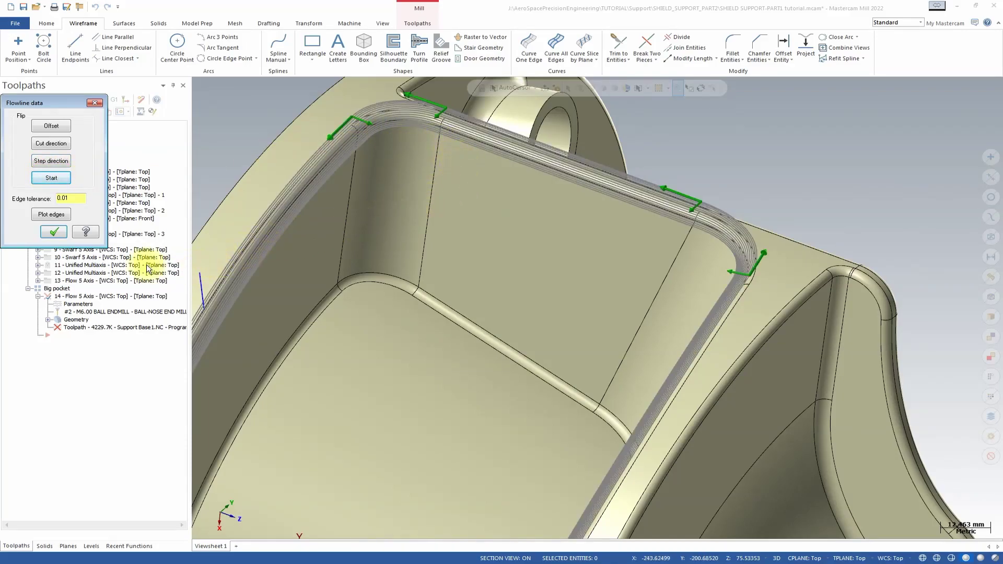
click(54, 232)
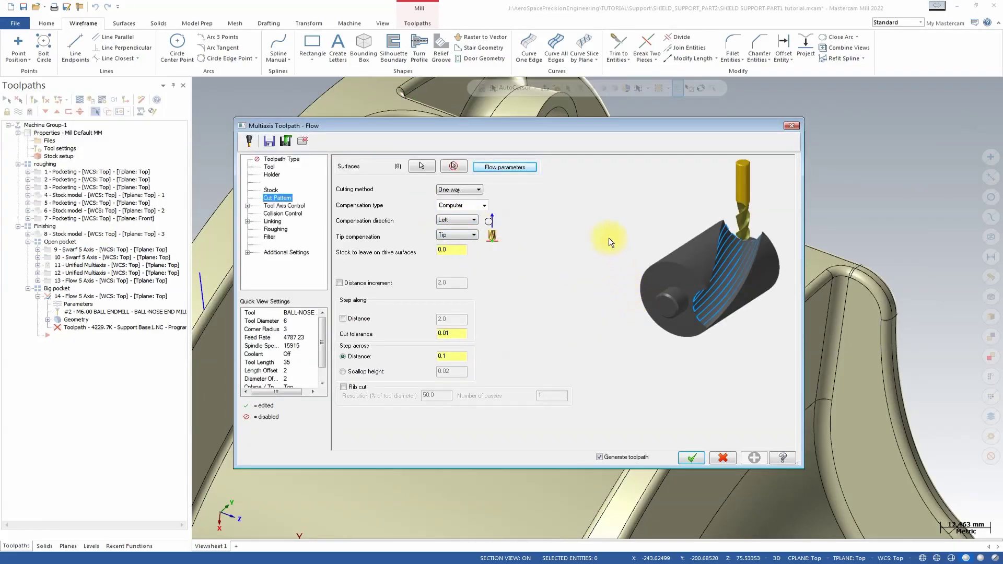
Replace the collision control check surfaces with the big pocket's walls and the outer faces adjoining its rim
click(288, 214)
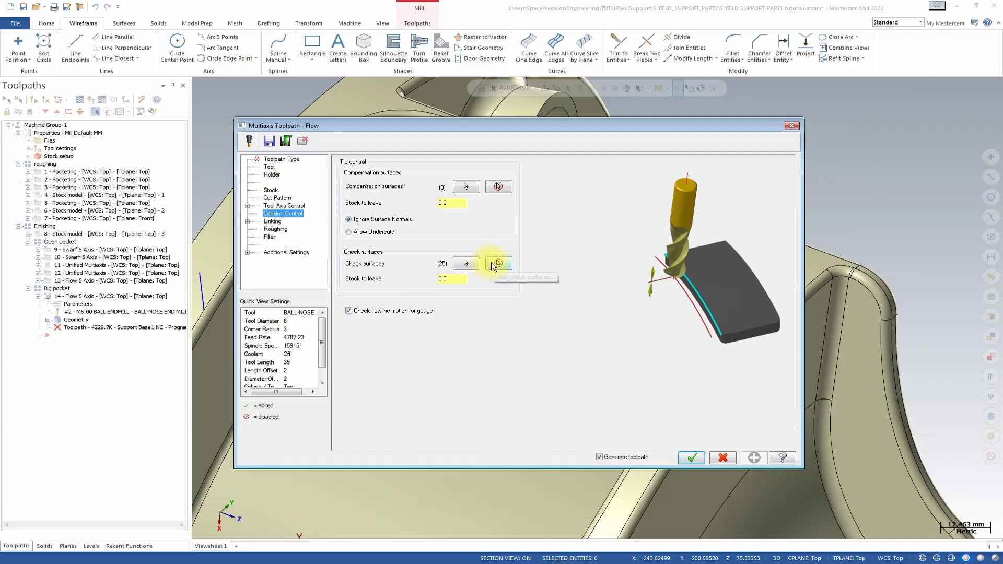
click(467, 265)
click(468, 263)
click(492, 234)
click(412, 208)
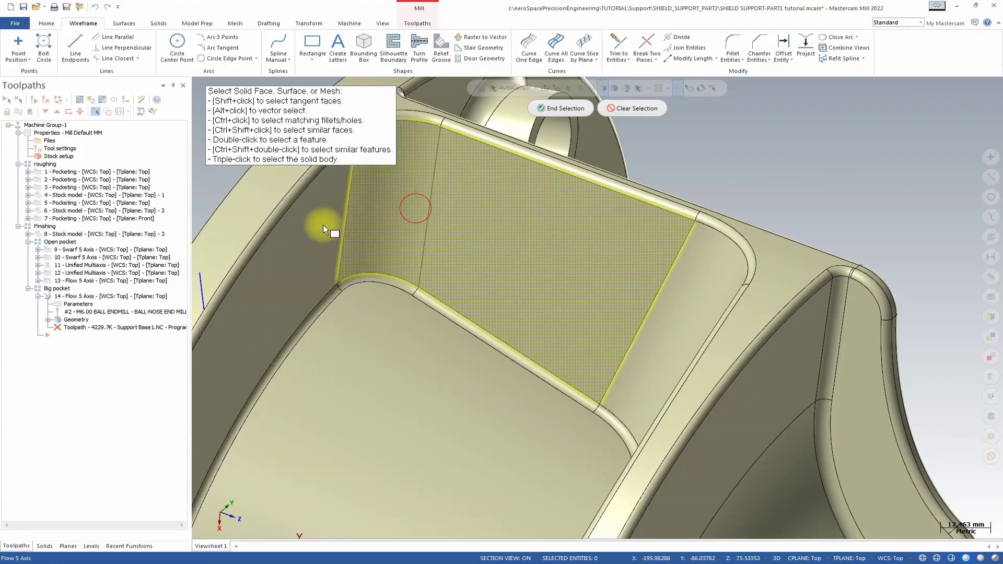
middle_drag(794, 258, 847, 278)
middle_drag(907, 494, 411, 194)
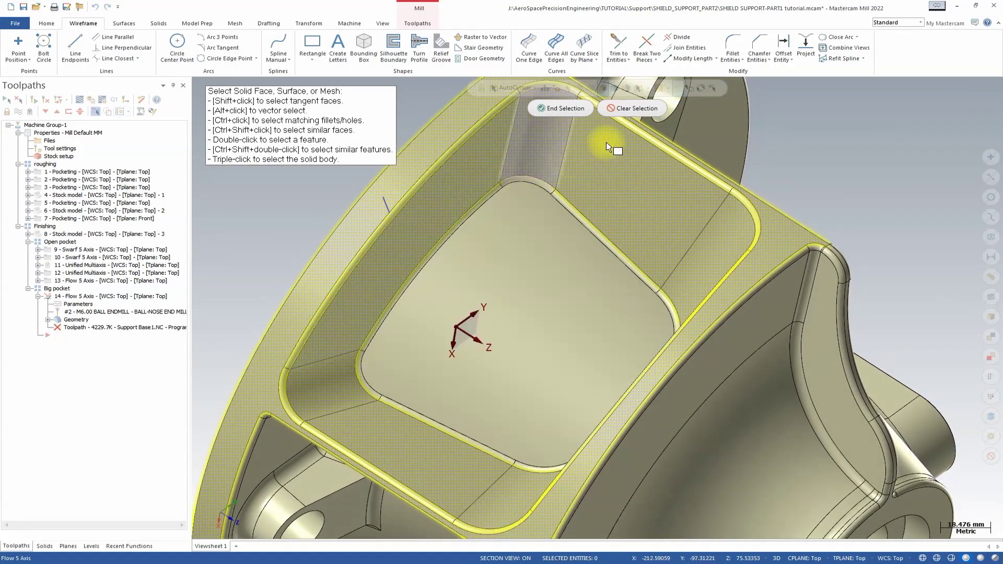
mouse_move(744, 112)
middle_down()
mouse_move(932, 151)
mouse_move(914, 162)
middle_up()
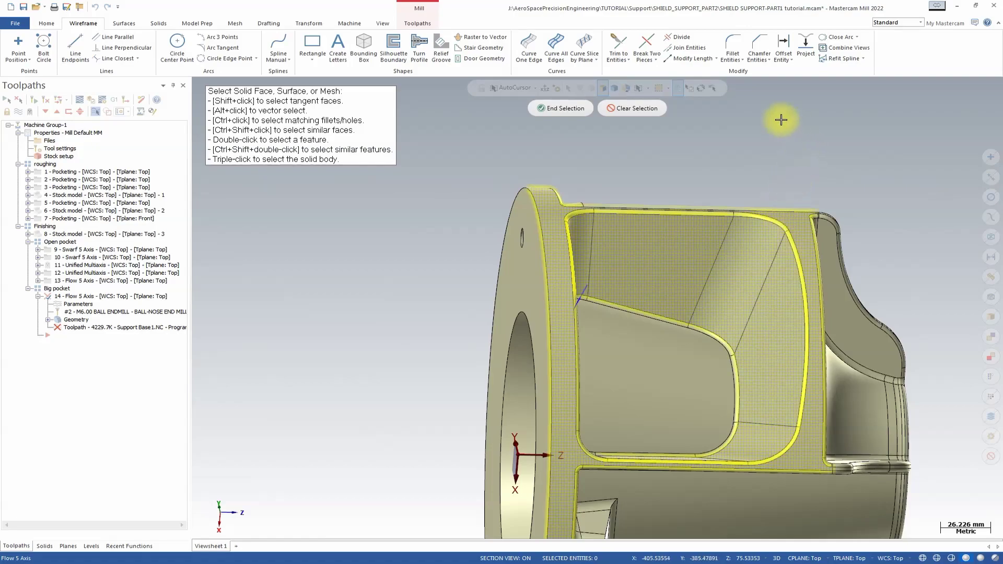
click(572, 110)
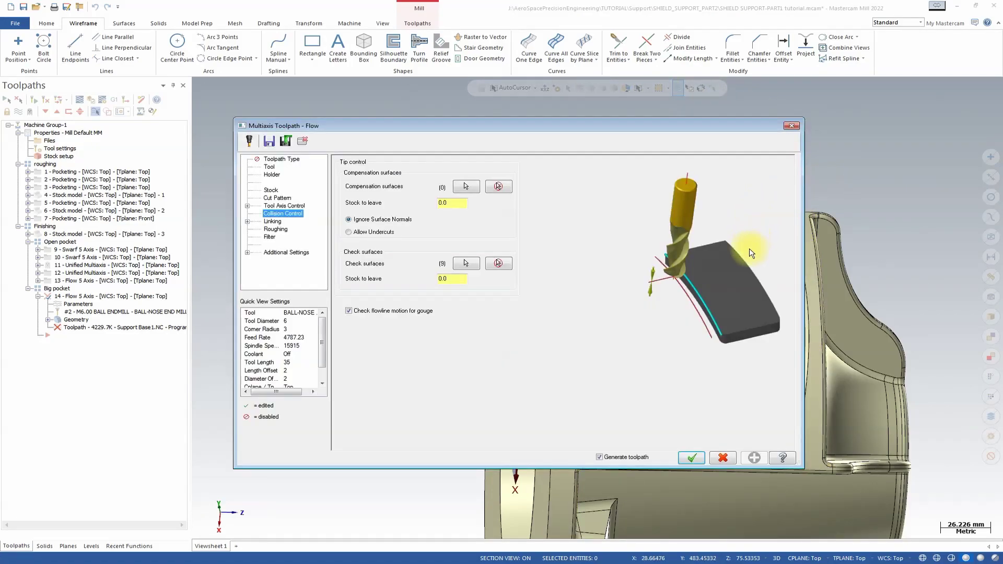
Set the tool axis control to Lines using the tilted blue line at the flange side, and generate the toolpath
click(284, 206)
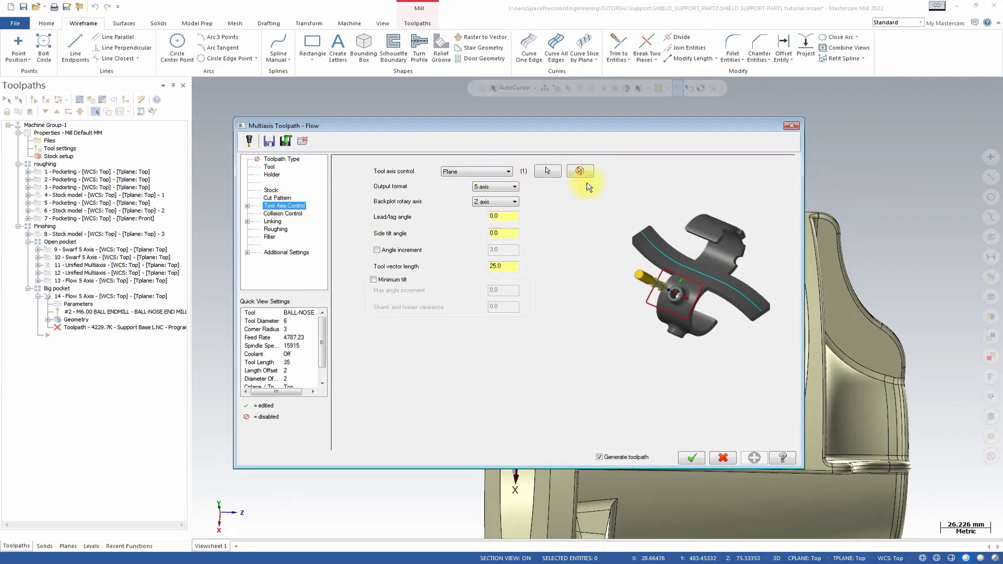
click(509, 171)
click(498, 180)
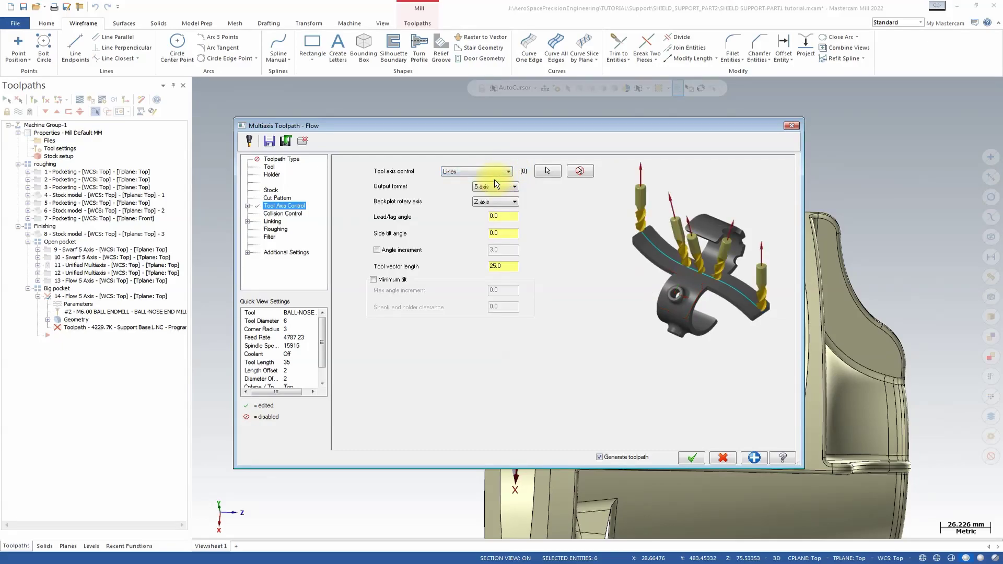
click(547, 170)
key(alt+Left)
key(alt+Left)
key(alt+Left)
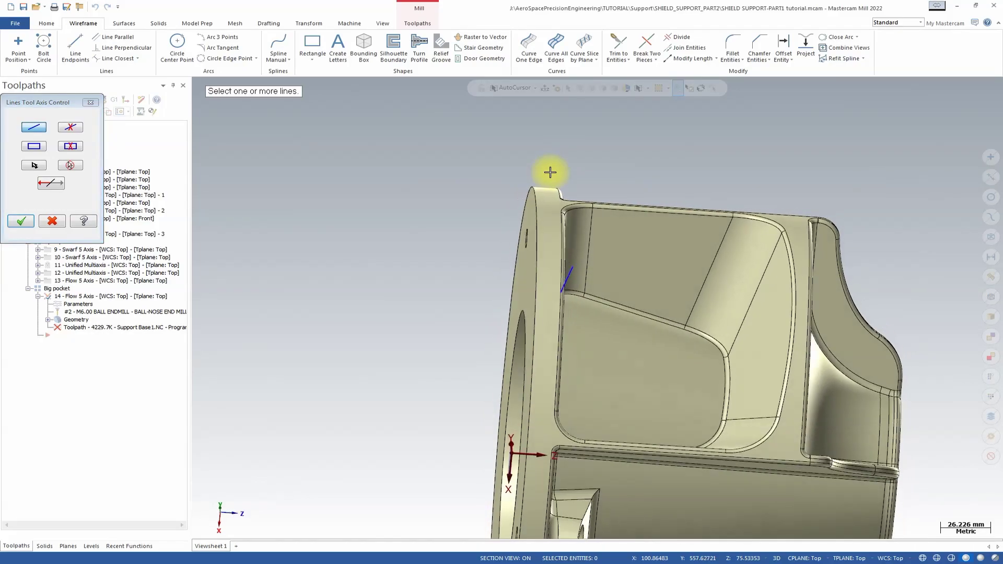
scroll(550, 172, up, 2)
key(alt+Up)
key(alt+Up)
key(alt+Up)
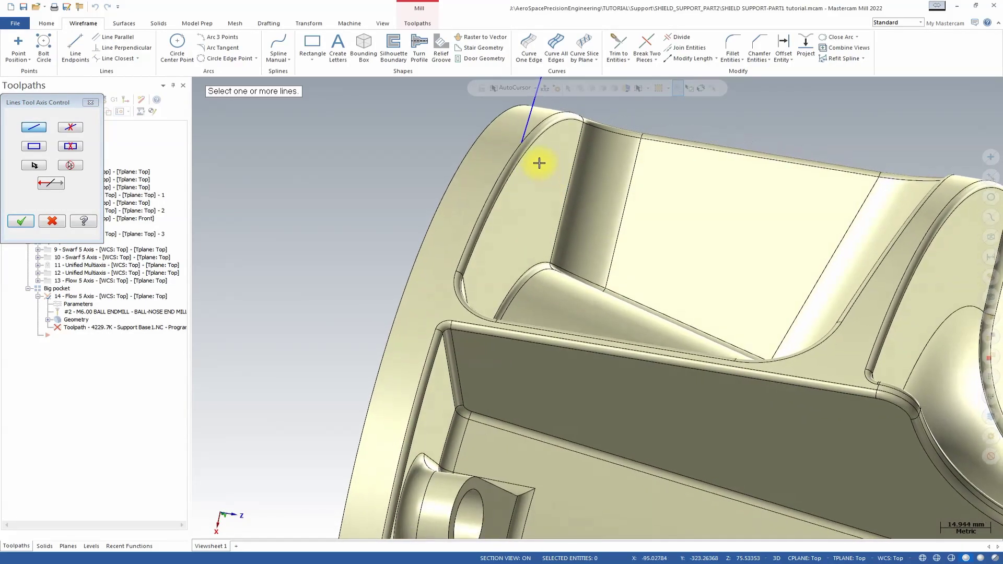
click(539, 188)
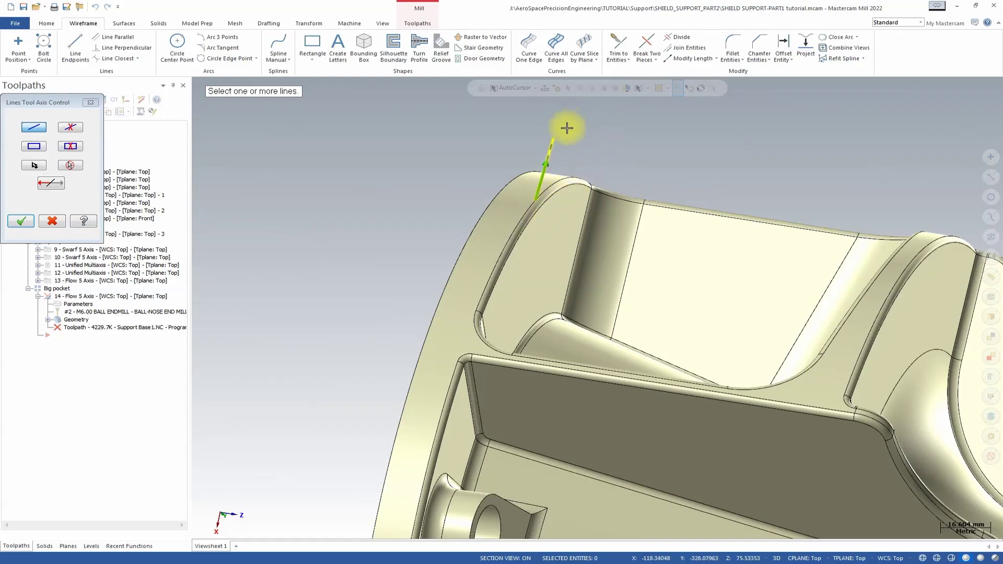
click(21, 221)
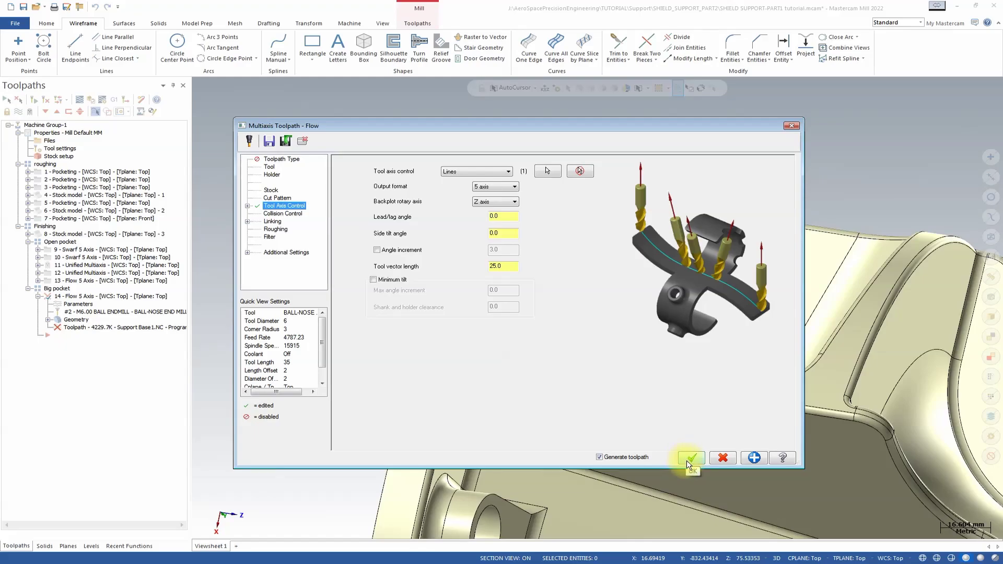
click(692, 458)
Examine the generated flow passes along the big pocket's rim fillet up close and from an overall view
scroll(773, 313, up, 5)
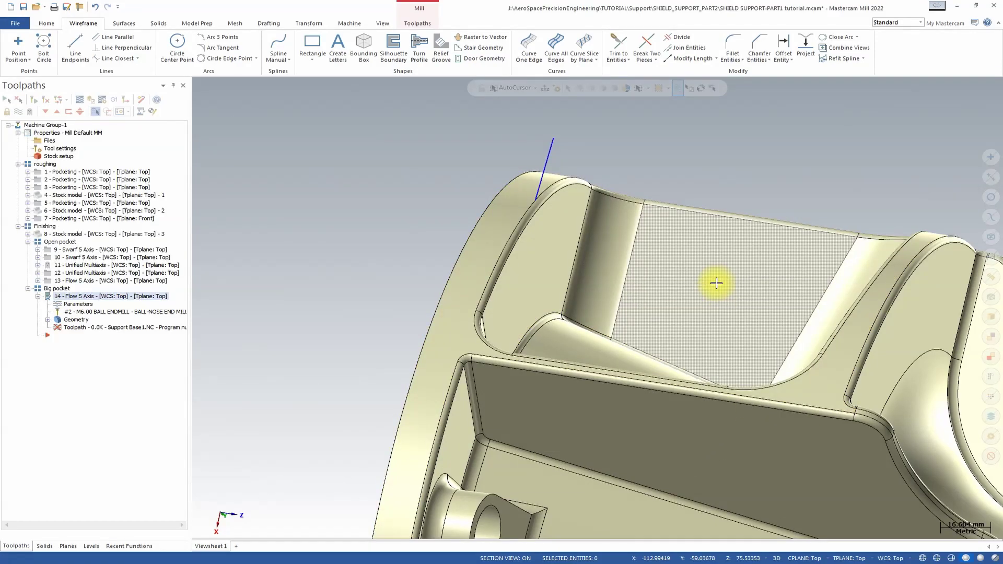
middle_drag(654, 252, 543, 228)
scroll(665, 150, up, 4)
scroll(663, 156, up, 3)
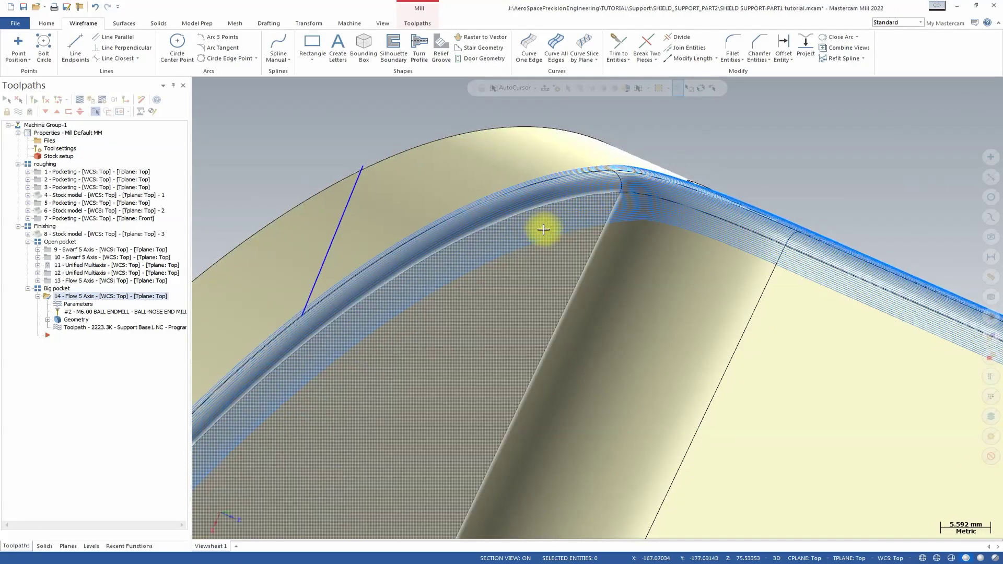
scroll(663, 252, up, 4)
scroll(707, 246, down, 9)
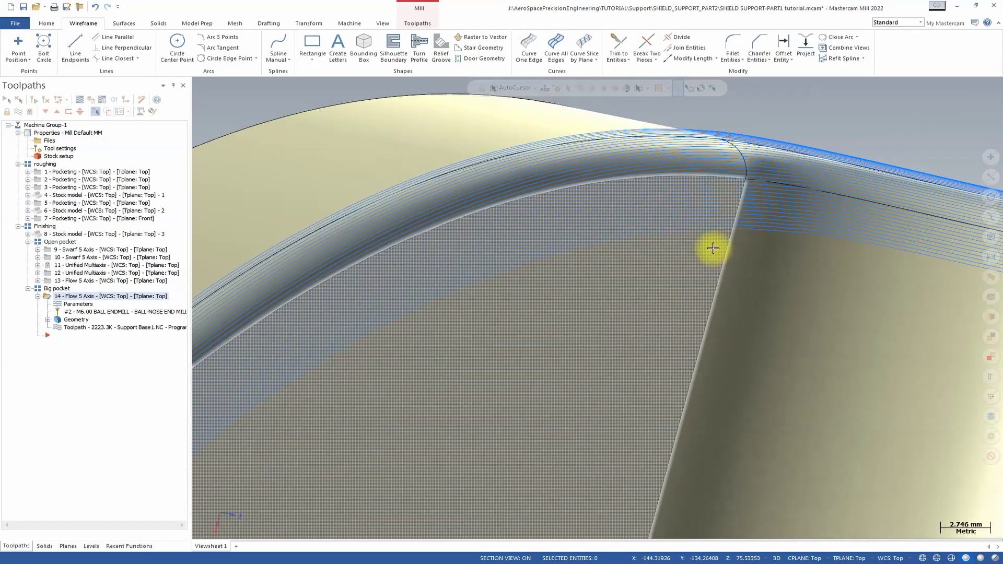
middle_drag(697, 249, 642, 111)
scroll(699, 246, down, 3)
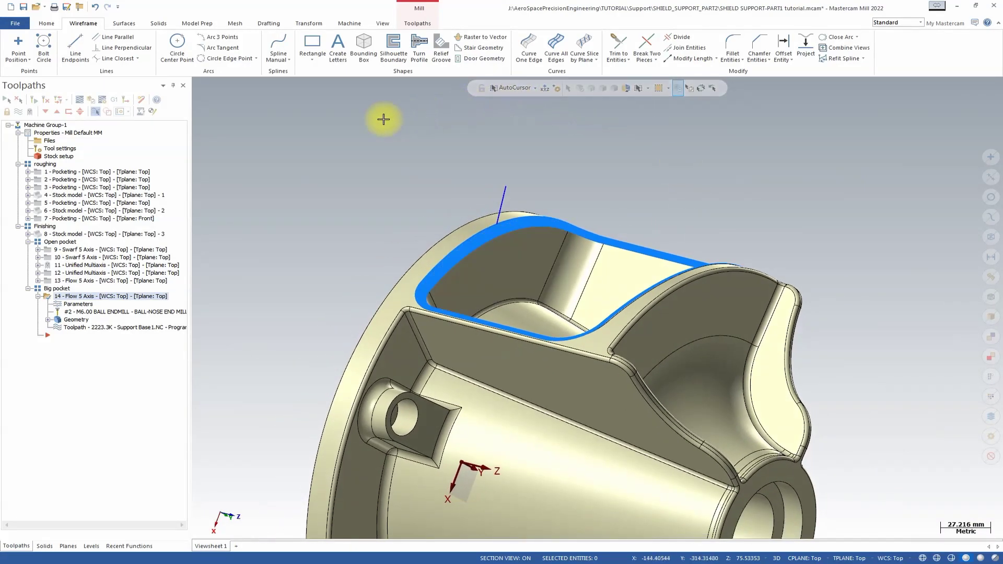
Backplot the big pocket's Flow 5 Axis operation to its end, slowing the playback to check the tool's motion around the rim
click(80, 100)
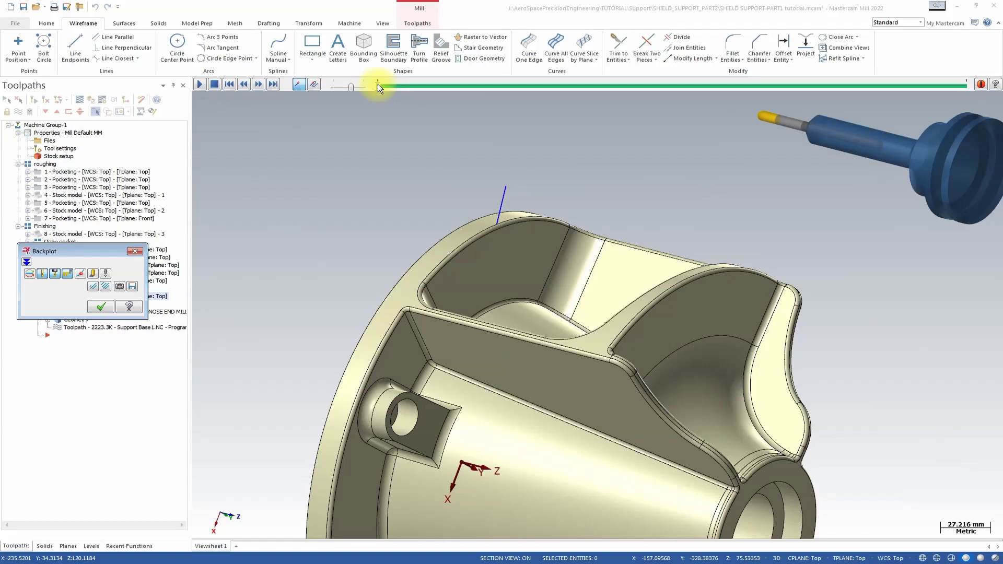
click(199, 84)
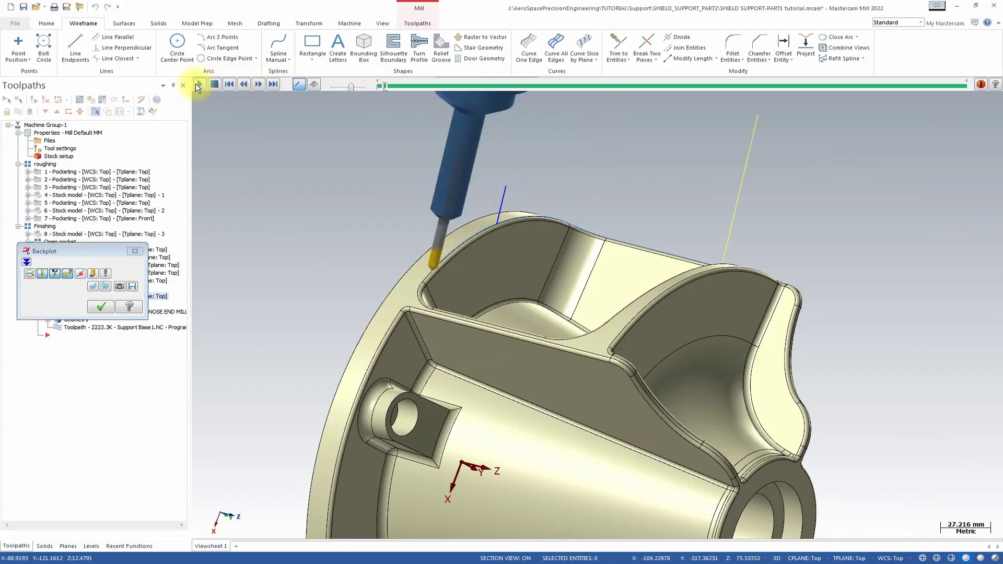
key(alt+7)
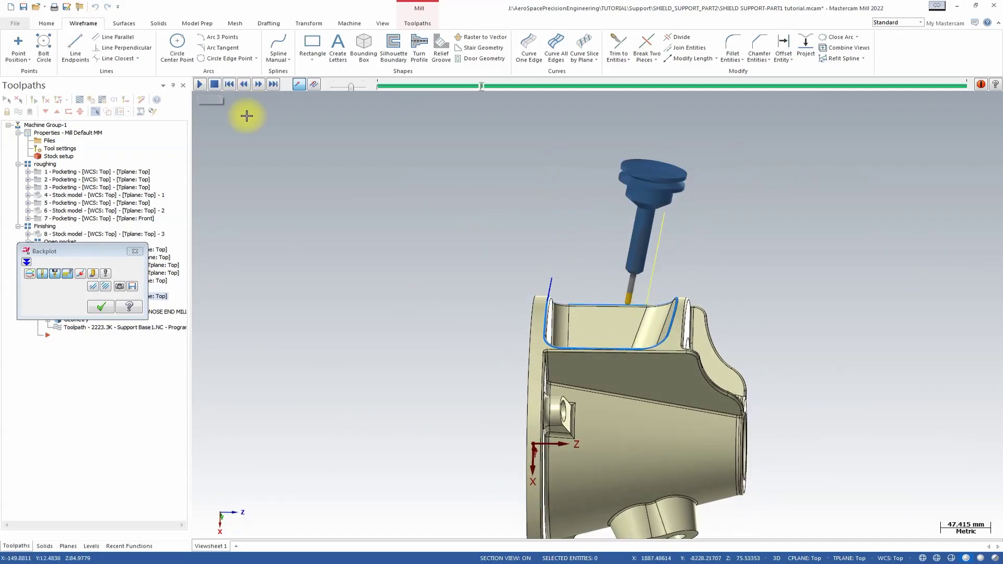
key(alt+7)
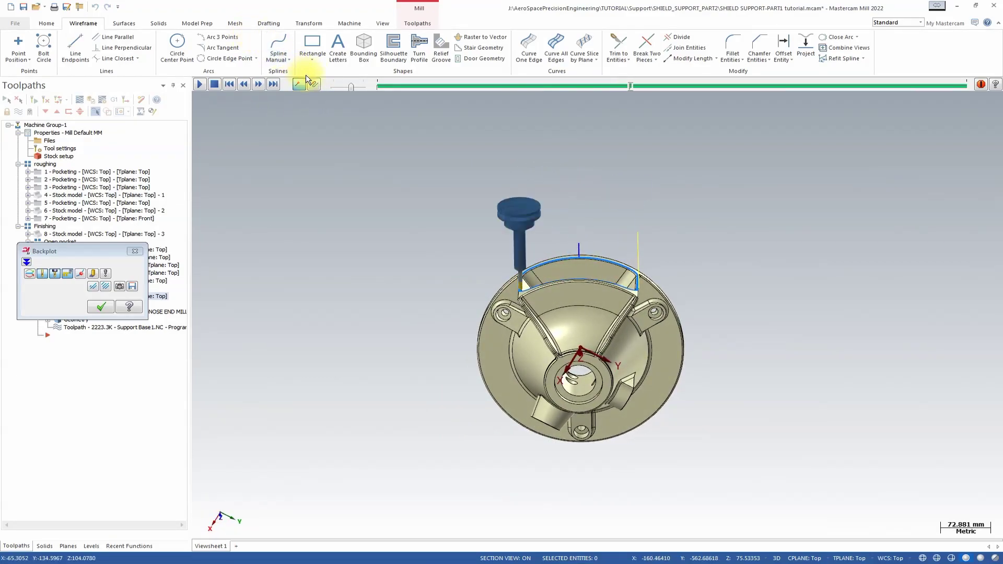
drag(351, 86, 337, 86)
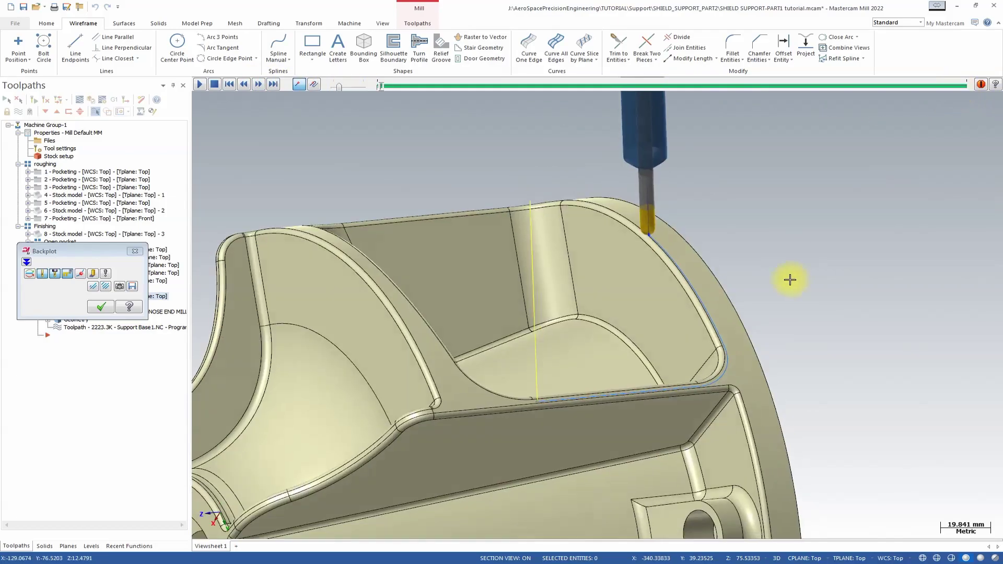
middle_drag(788, 277, 603, 234)
middle_drag(535, 230, 750, 265)
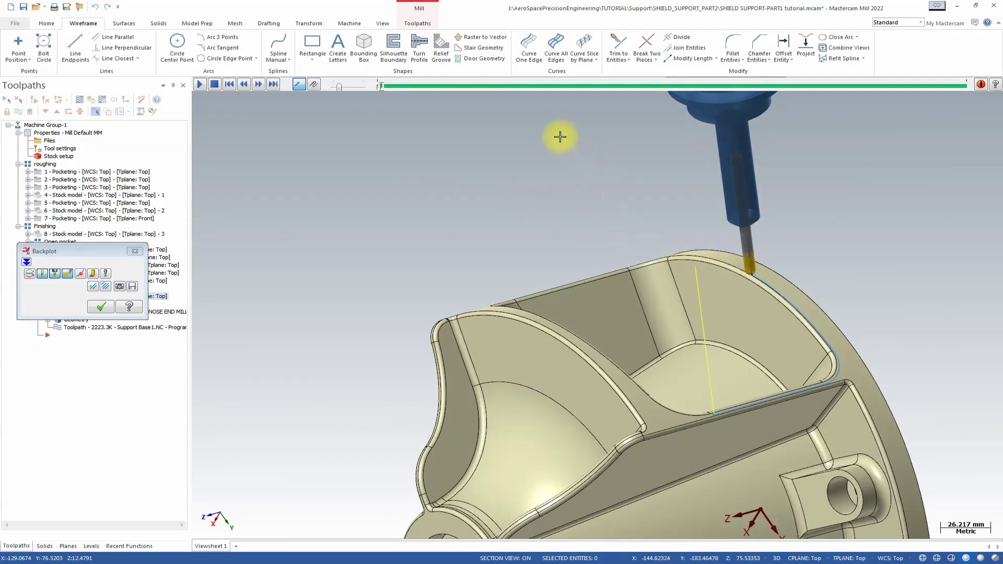
mouse_move(388, 85)
mouse_down()
mouse_move(826, 101)
mouse_move(969, 87)
mouse_up()
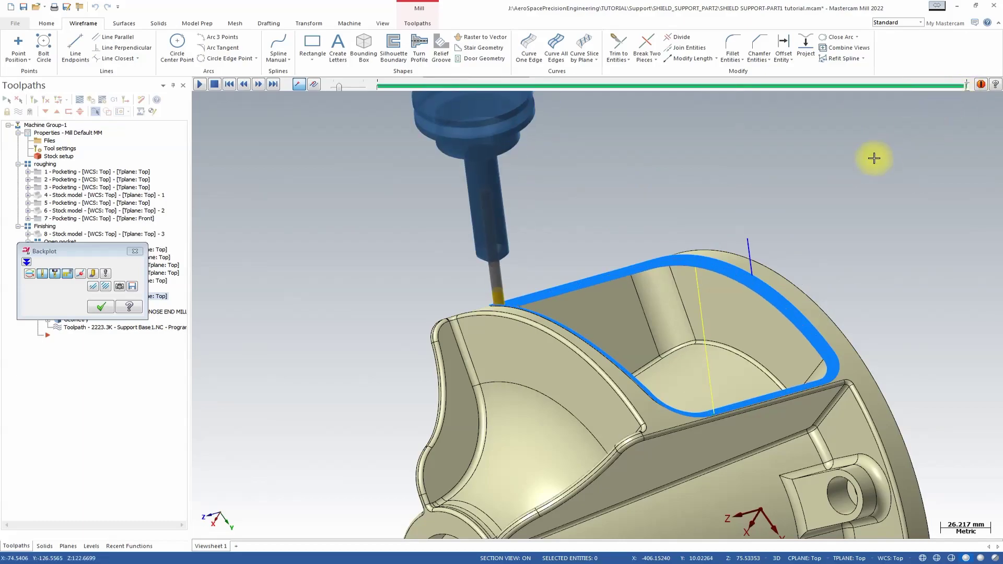
Inspect the backplotted tool's tilt and holder clearance beside the tilted line on the pocket's flange-side rim
click(744, 282)
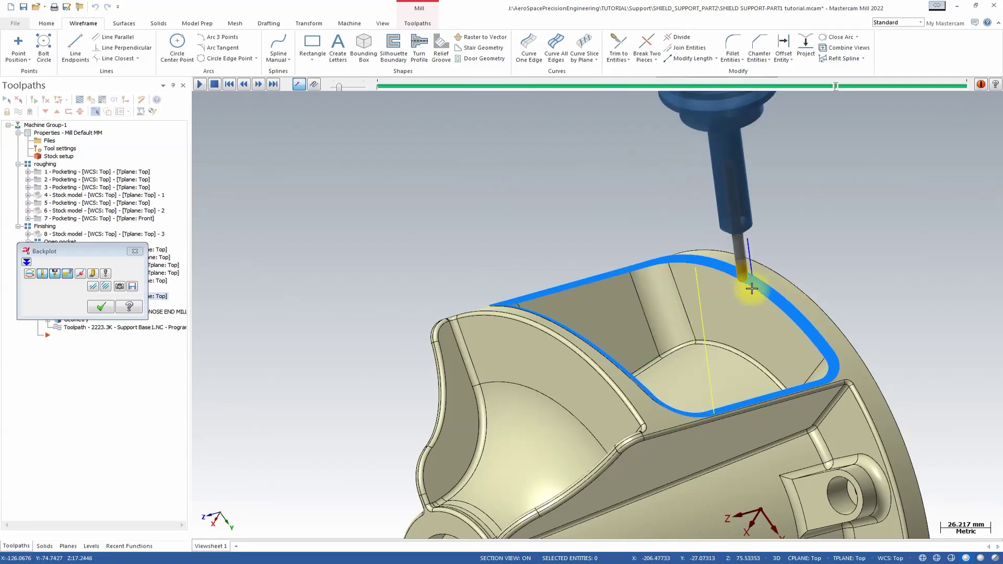
middle_drag(773, 287, 807, 296)
scroll(794, 279, up, 3)
scroll(833, 304, up, 2)
scroll(806, 296, down, 5)
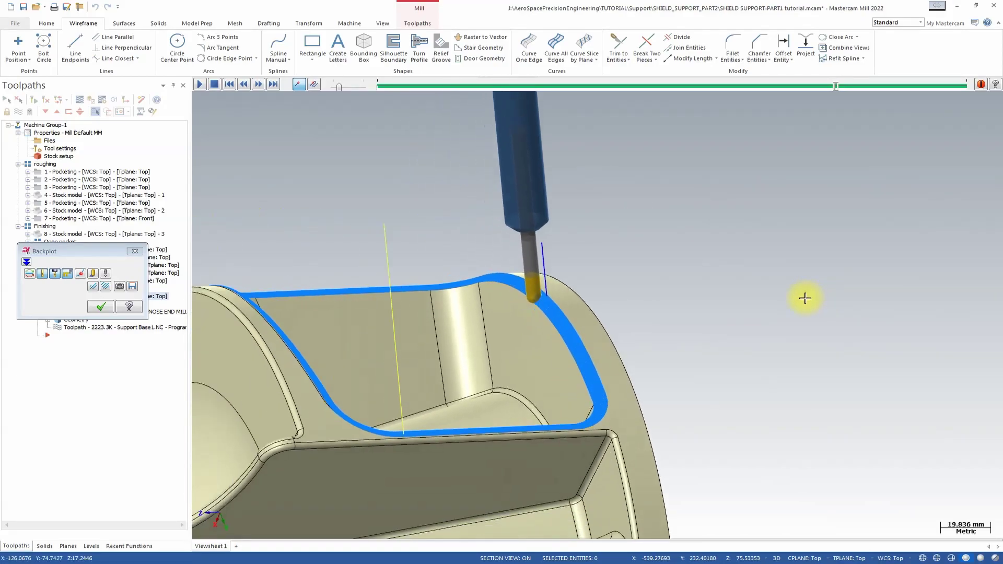
middle_drag(401, 170, 594, 247)
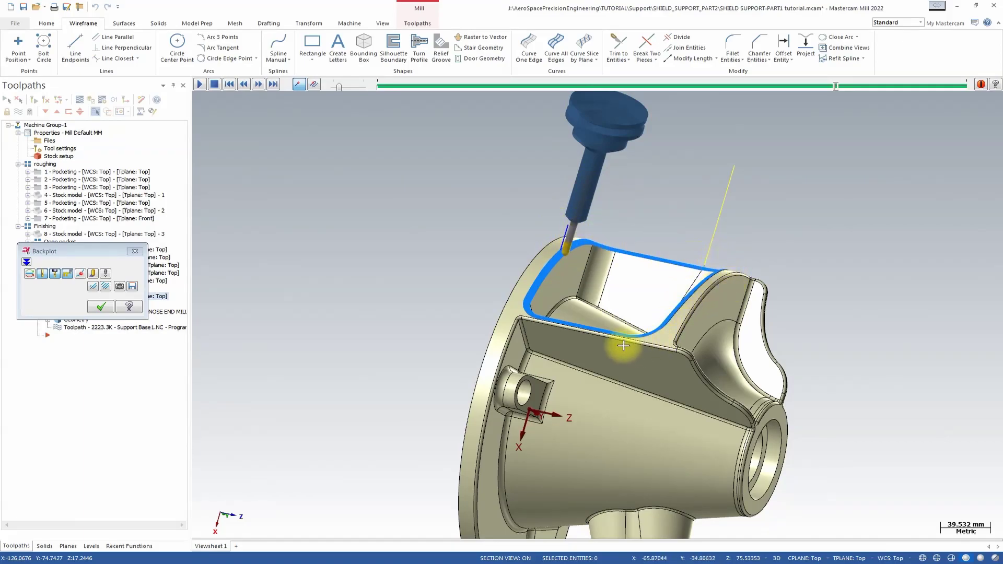
middle_drag(728, 264, 629, 432)
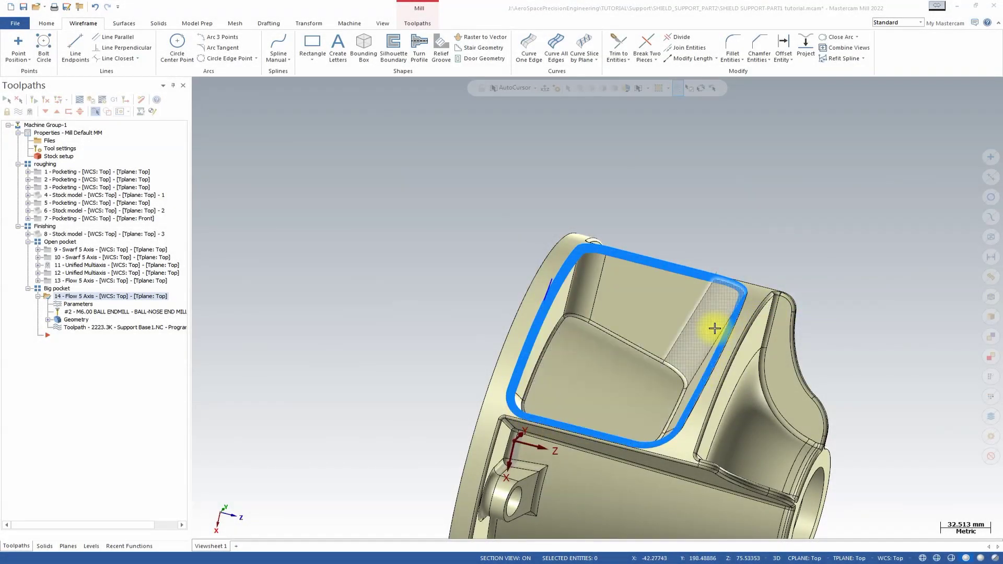
Copy roughing Pocketing operation 2 to after the Flow 5 Axis operation in the Big pocket group
click(654, 207)
scroll(679, 201, down, 1)
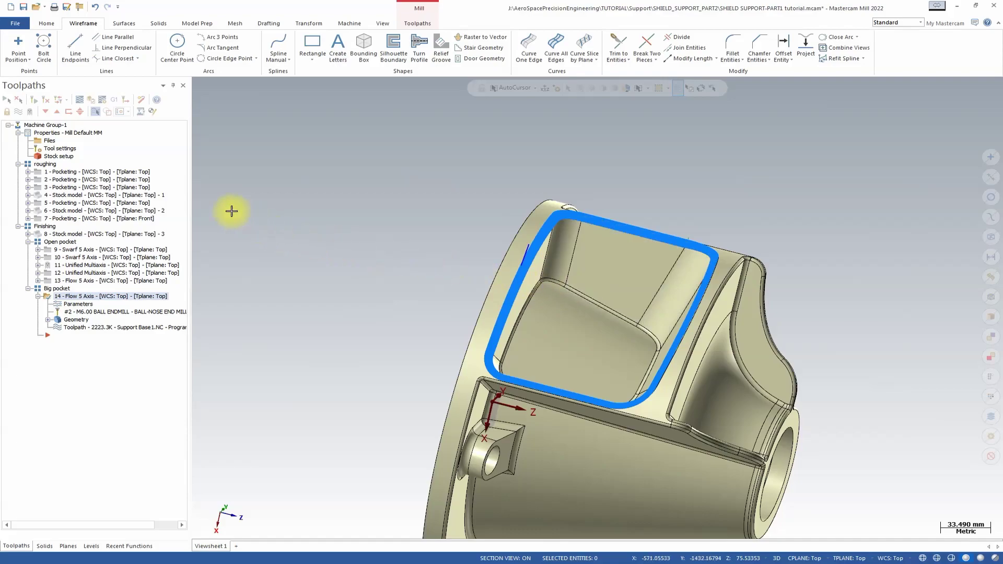
click(64, 188)
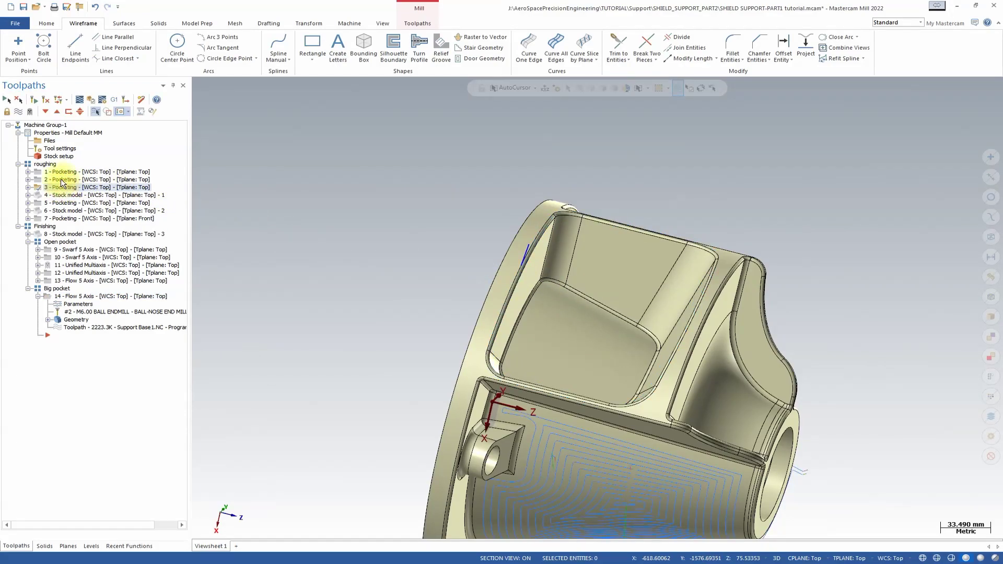
click(61, 180)
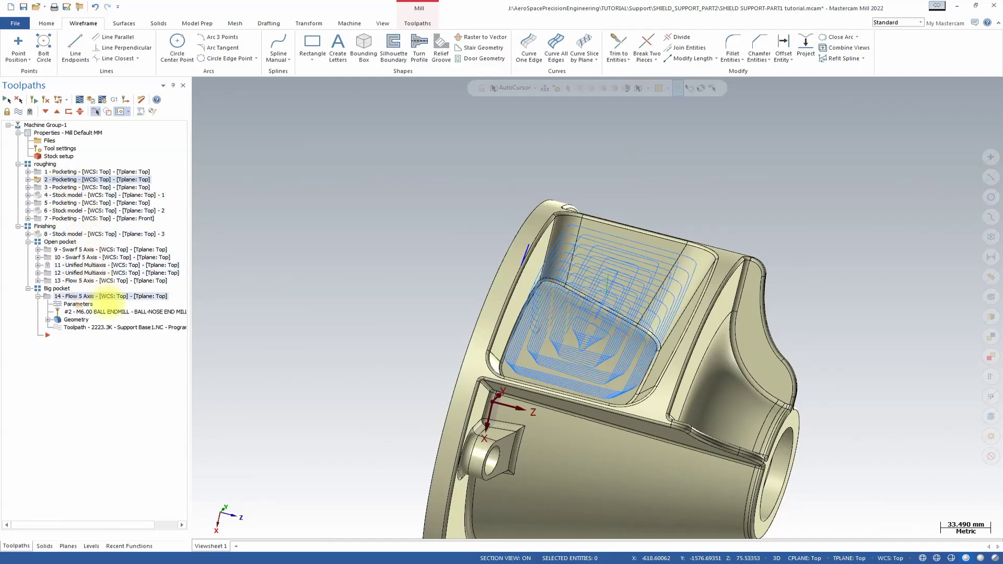
right_drag(98, 293, 106, 297)
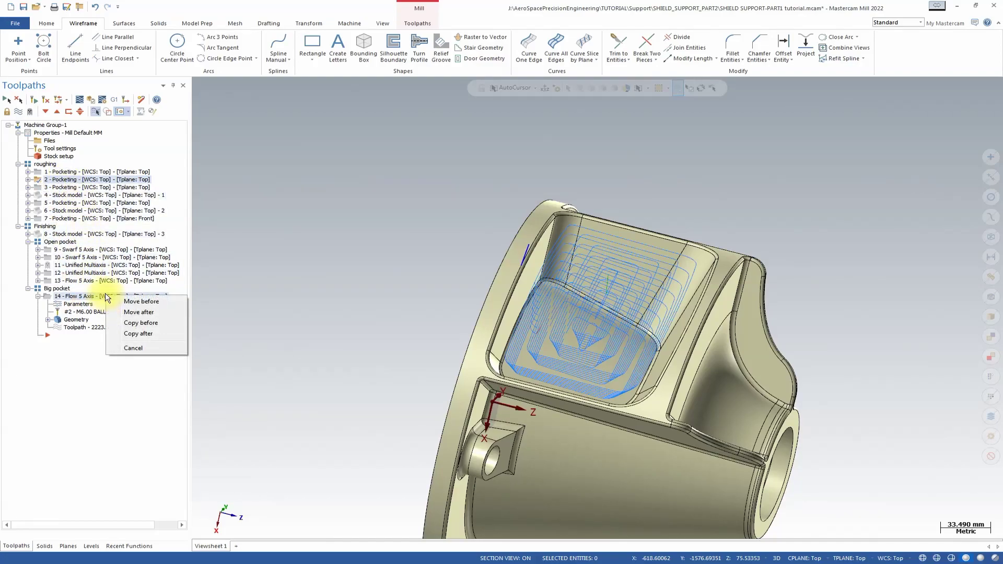
click(141, 333)
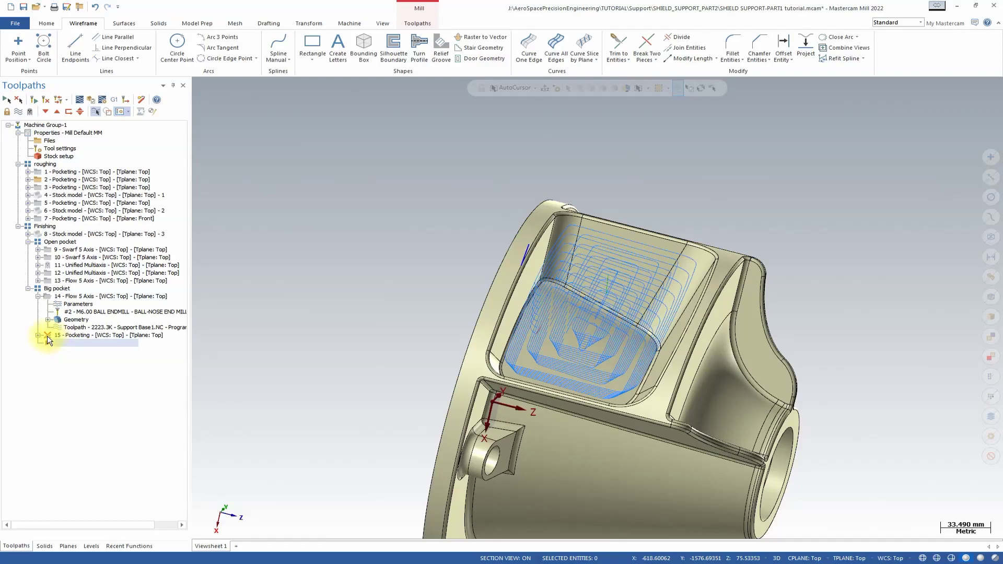
Open the copied Pocketing operation's parameters and assign tool 8, the 12mm - 18 deg Taper Form tool
click(38, 336)
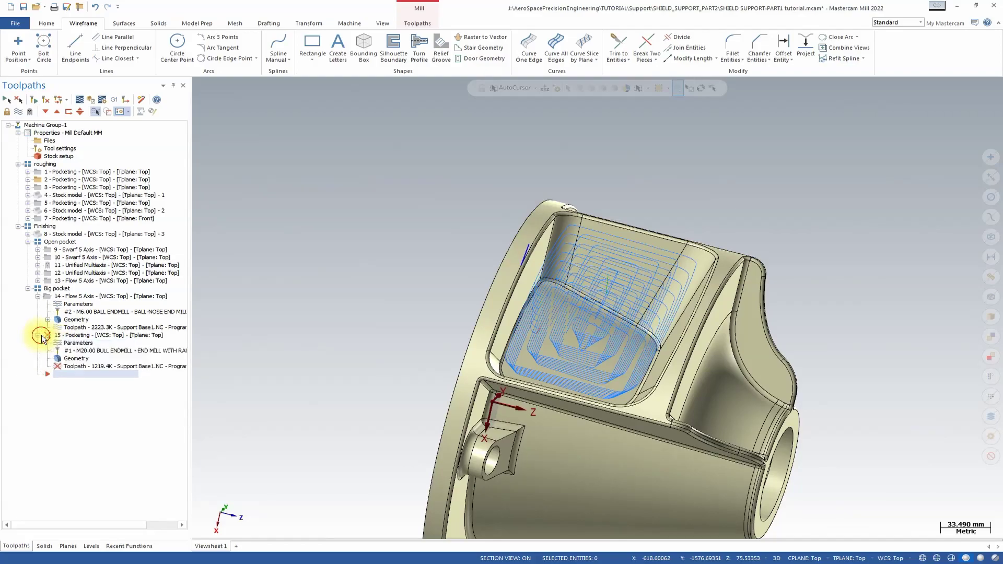
click(72, 344)
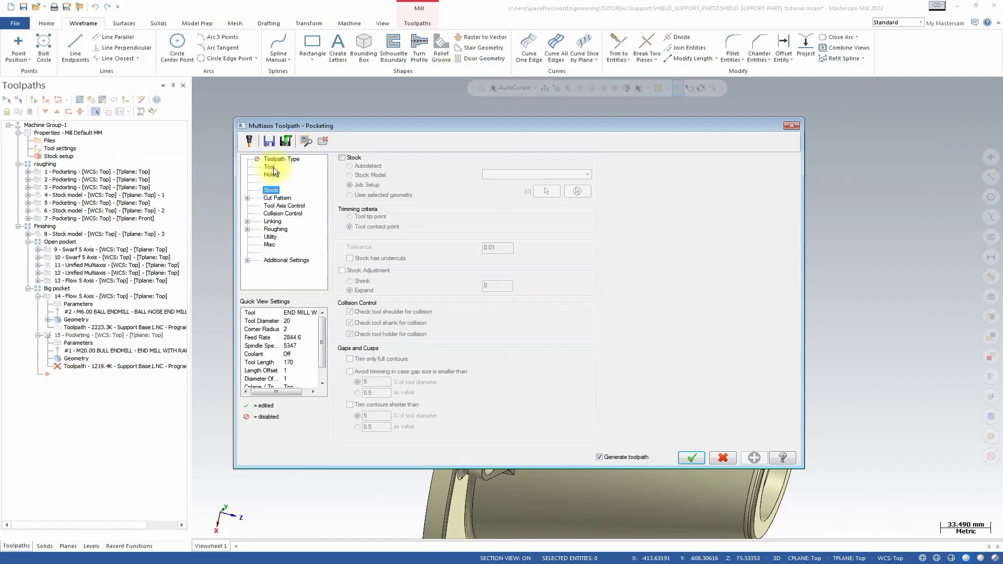
click(270, 167)
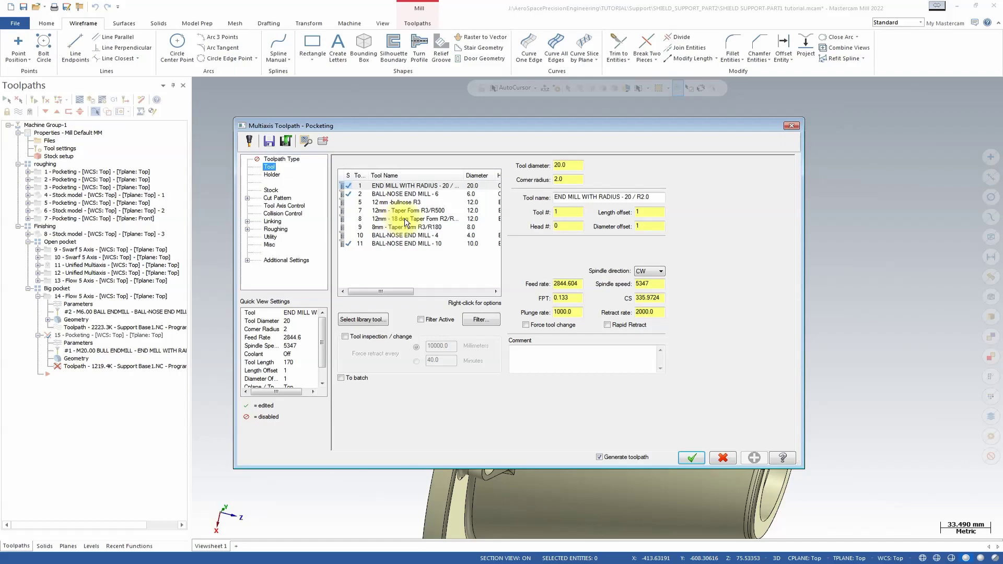
click(440, 218)
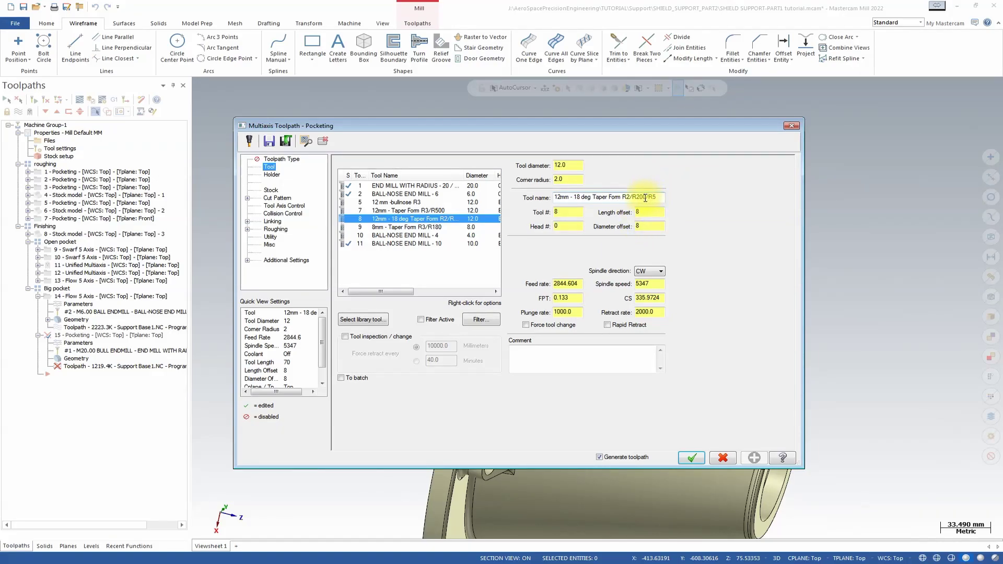
Clear the ceiling geometry from the cut pattern and set the machining type to Wall finishing
click(277, 198)
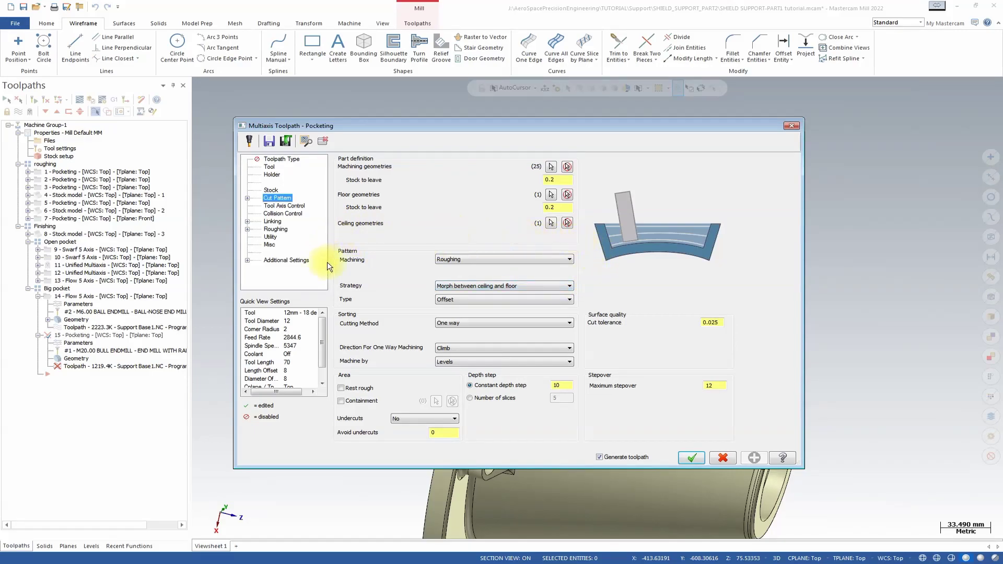
click(570, 259)
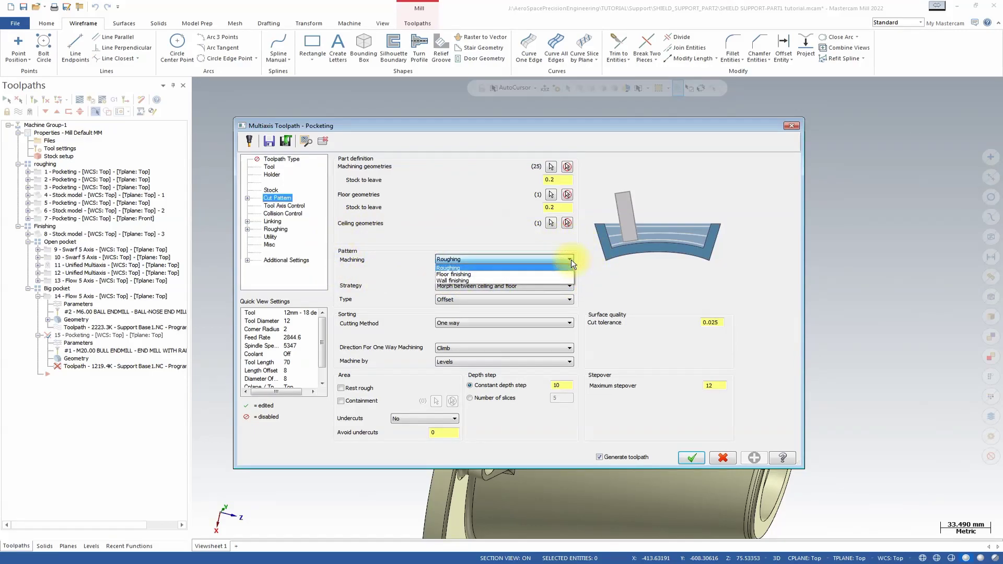
click(498, 281)
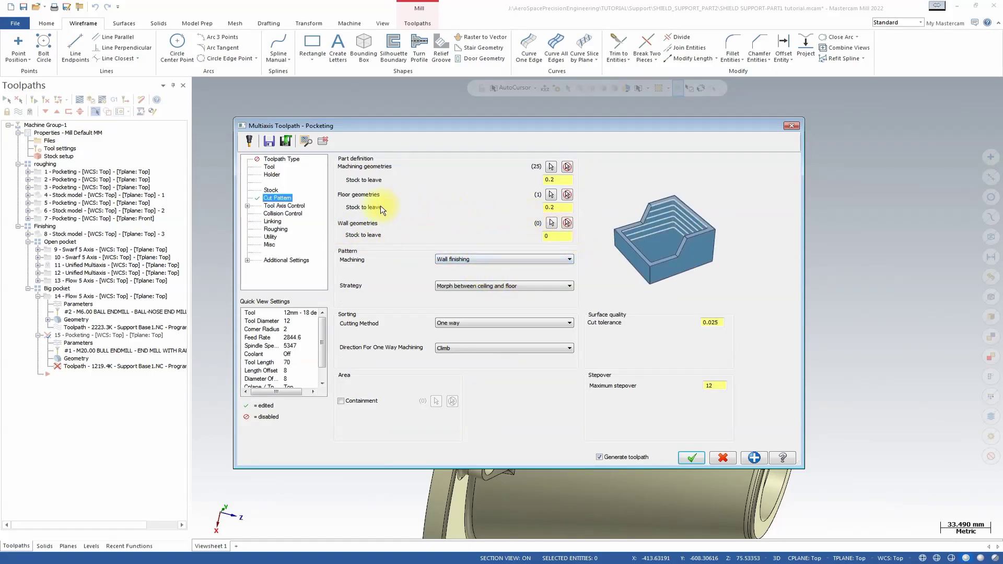
click(454, 261)
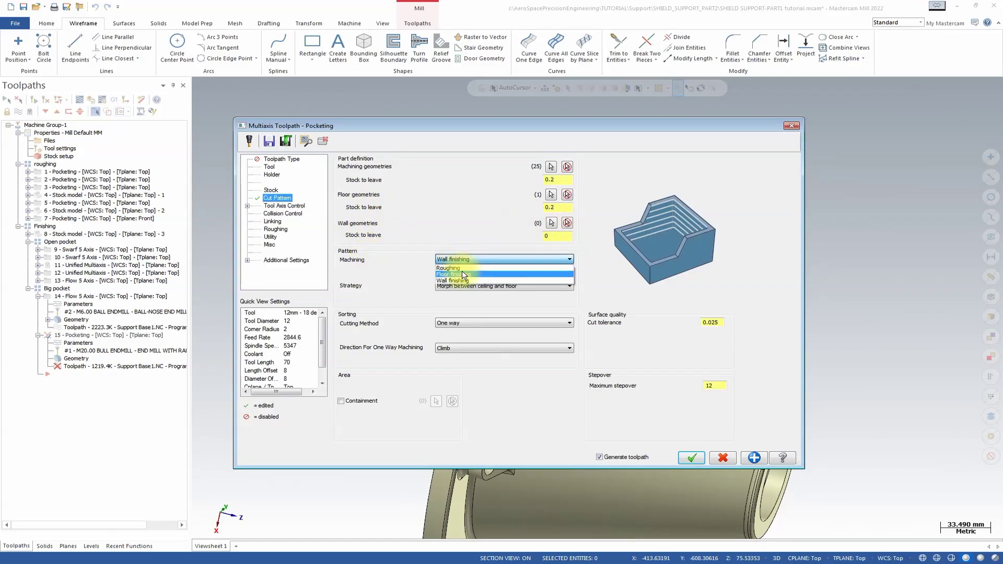
click(462, 268)
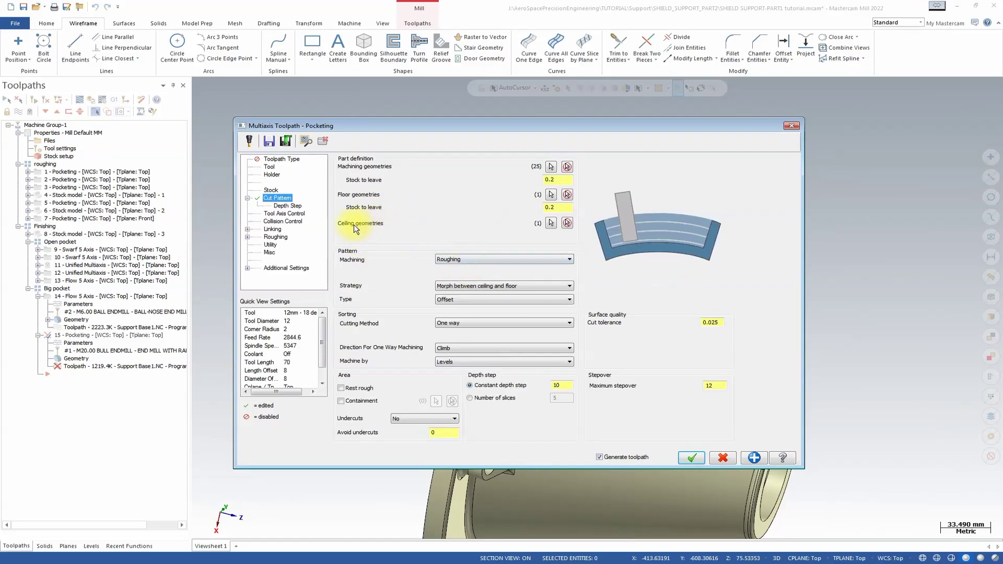
click(569, 222)
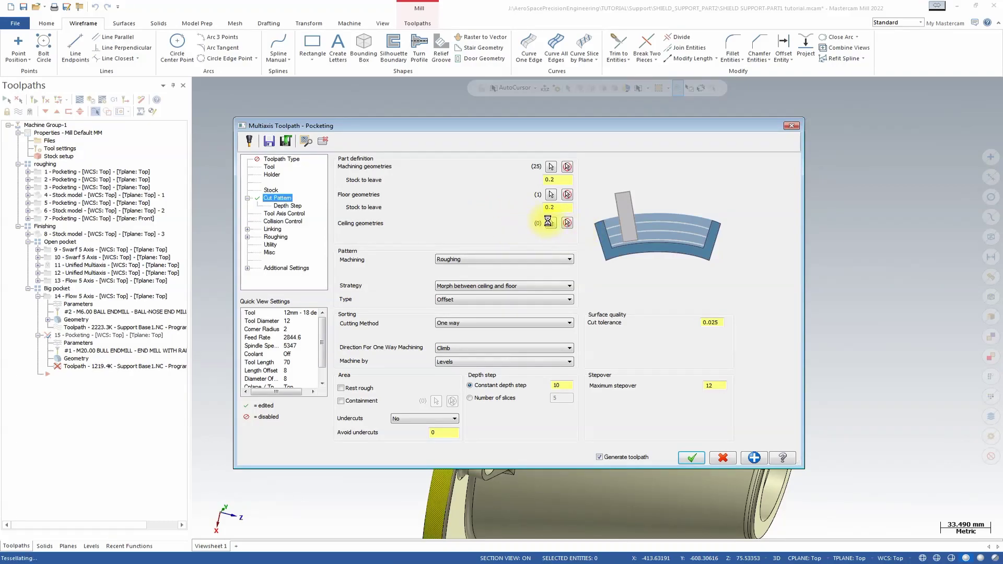
click(458, 261)
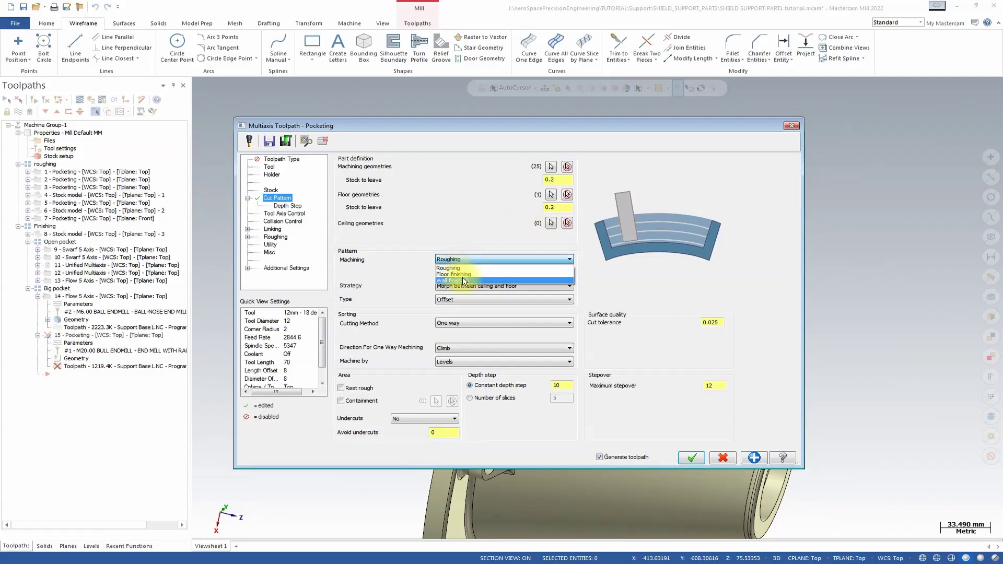
click(465, 280)
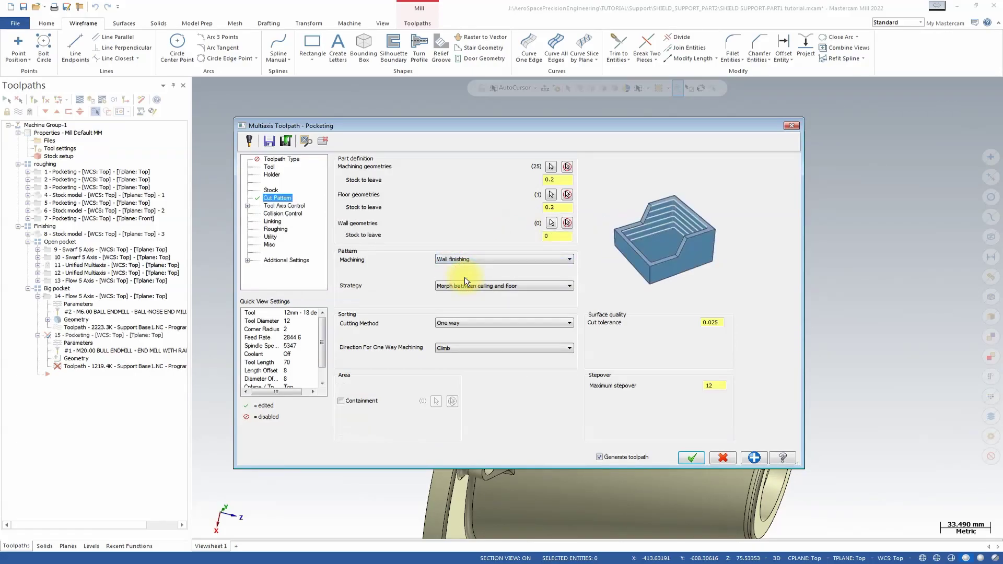
Start the wall geometry selection and pick the wall faces all around the big pocket
click(551, 224)
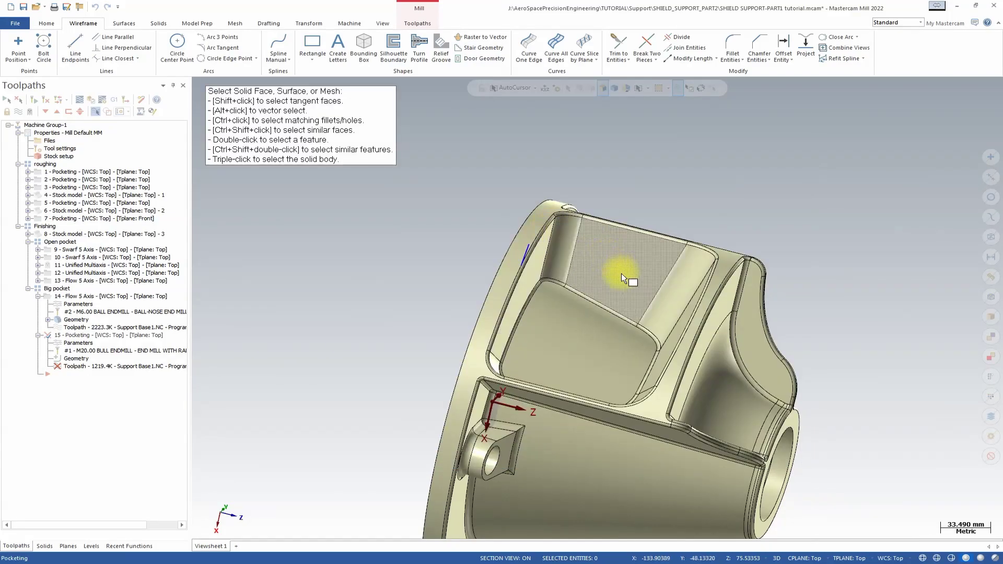
click(559, 261)
click(515, 280)
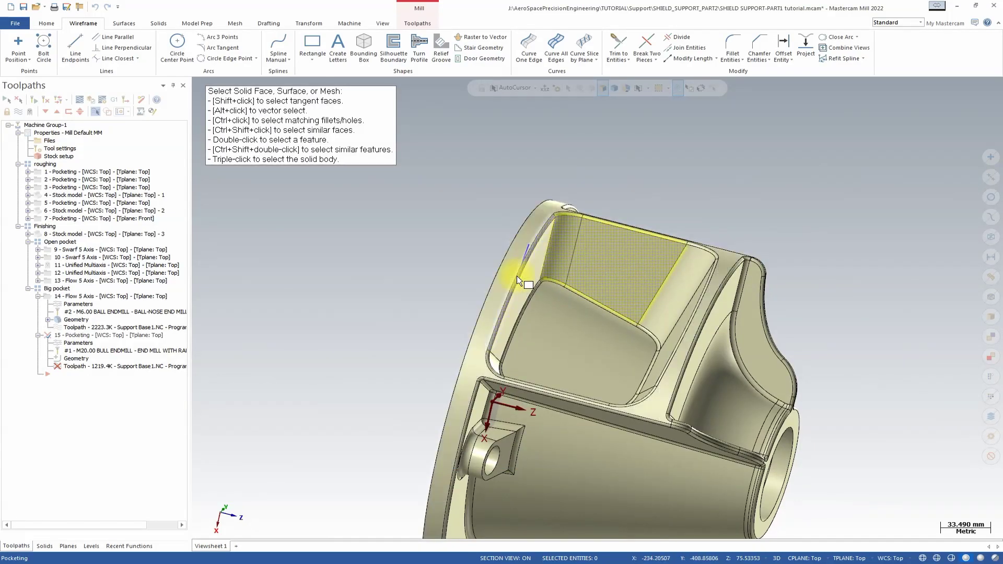
click(689, 288)
middle_drag(684, 294, 684, 316)
middle_drag(678, 383, 543, 466)
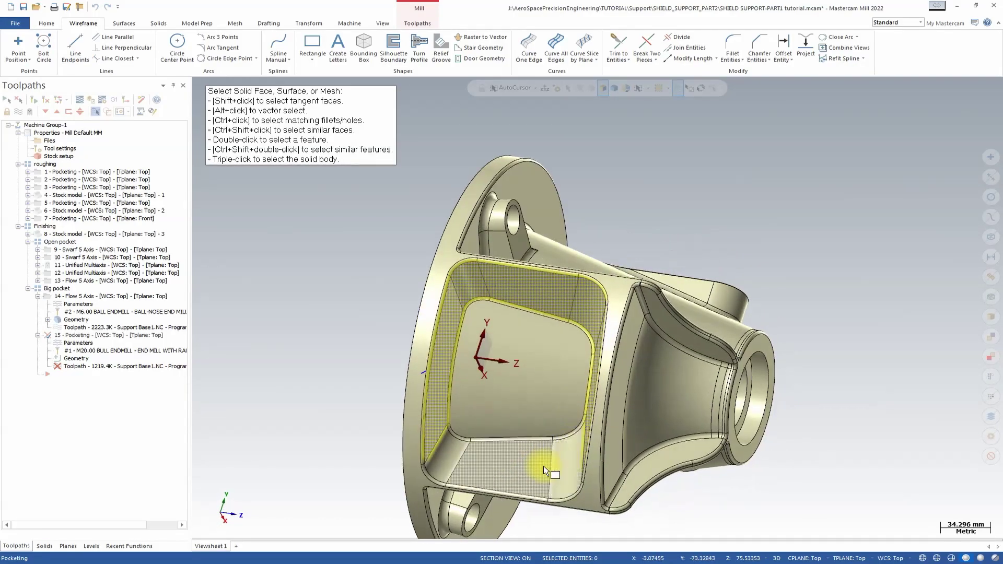
click(461, 453)
click(544, 408)
Measure the radius of the fillet between the big pocket's wall and floor with Analyze Dynamic
mouse_move(545, 409)
middle_down()
mouse_move(565, 354)
mouse_move(557, 335)
mouse_move(572, 323)
middle_up()
scroll(557, 334, up, 2)
right_click(594, 183)
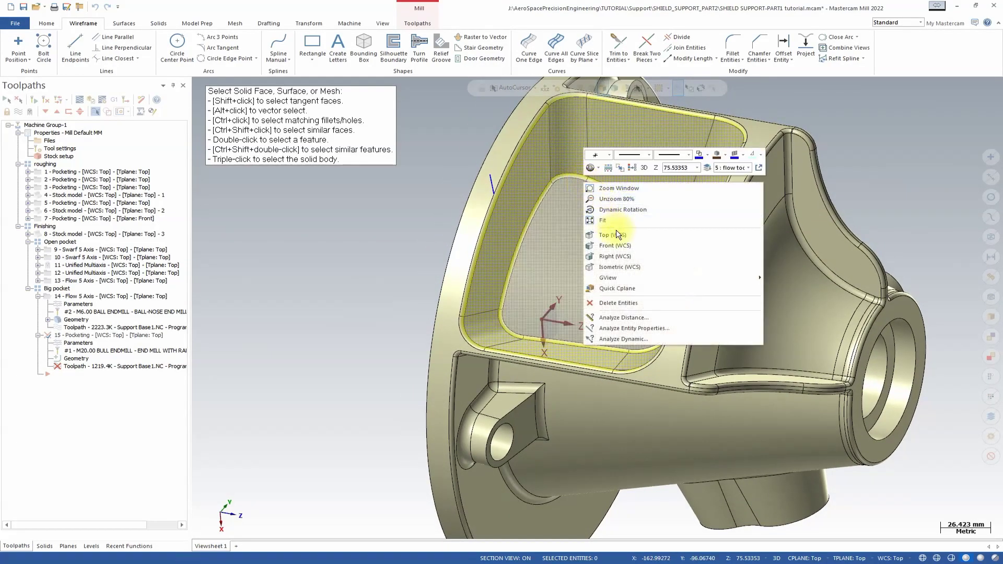
click(626, 338)
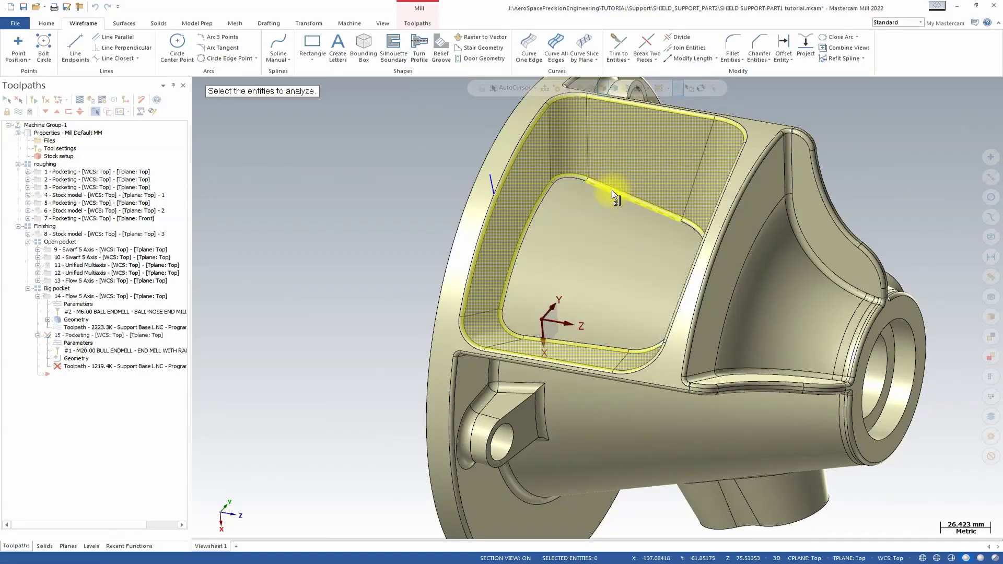
scroll(612, 191, up, 6)
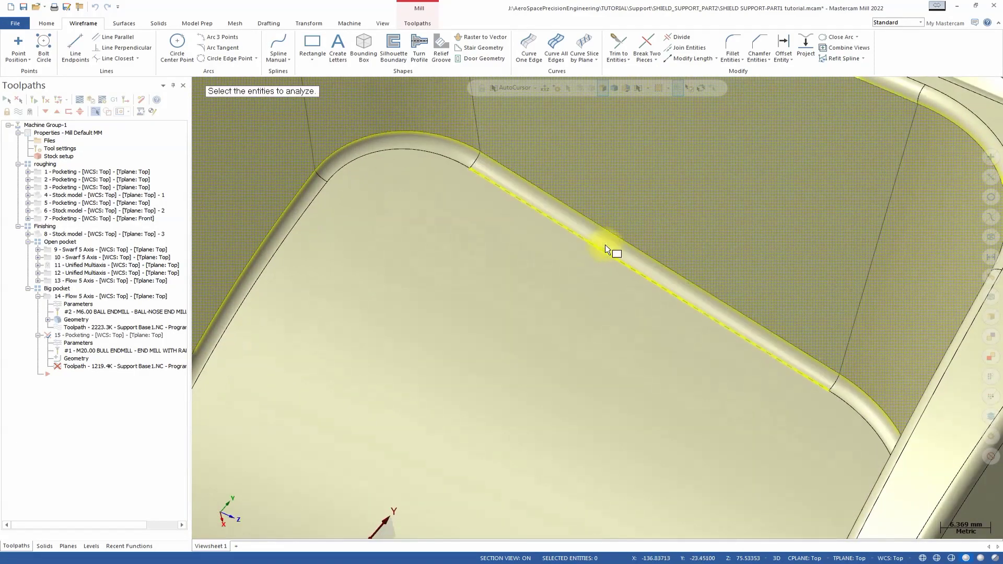
click(607, 243)
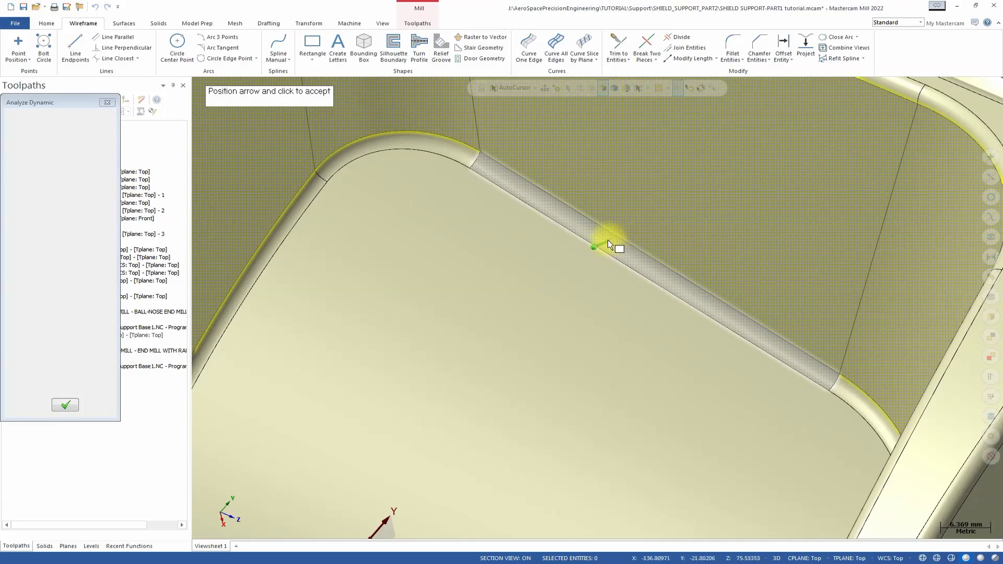
click(607, 240)
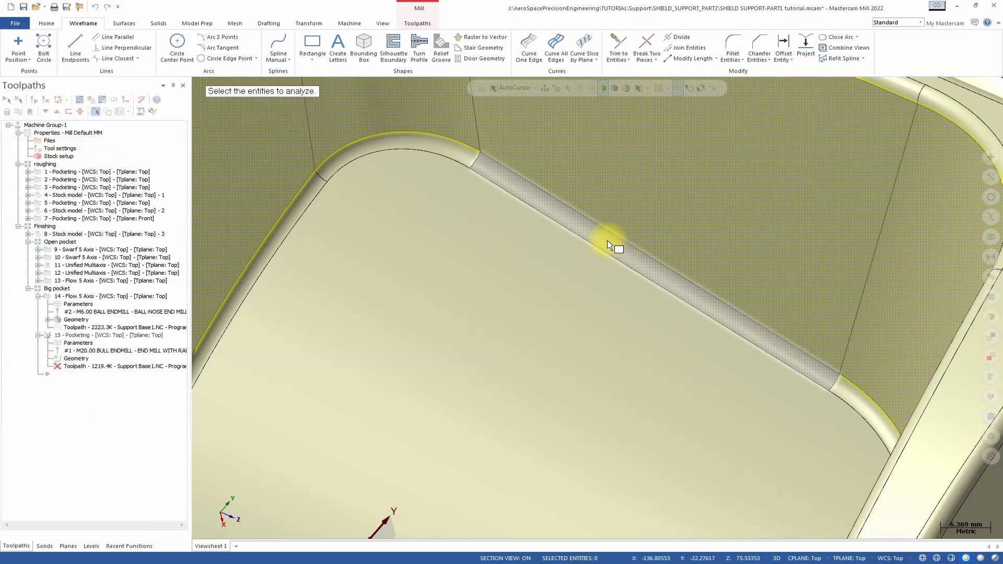
scroll(609, 239, down, 3)
scroll(613, 238, down, 2)
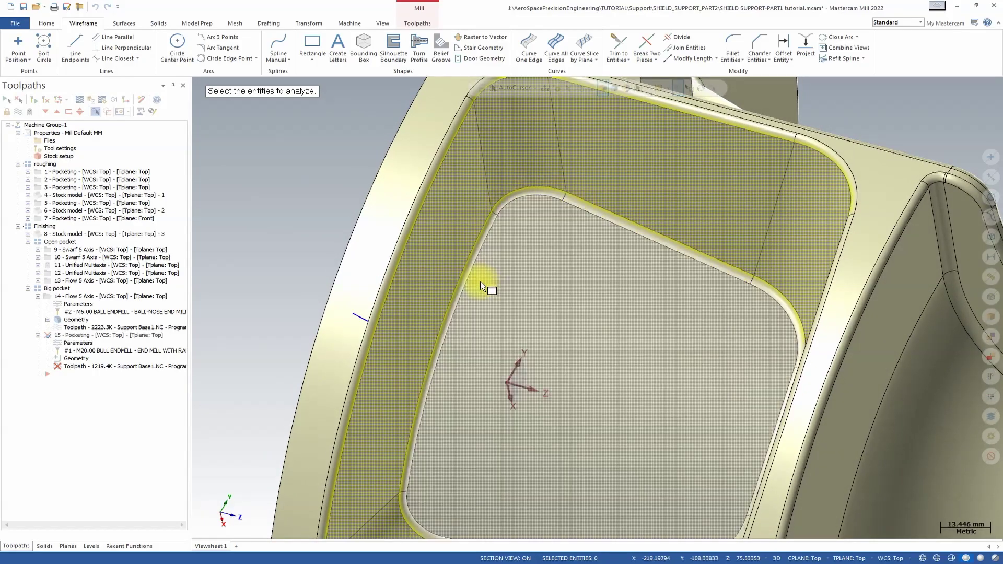
scroll(725, 255, down, 1)
key(alt+2)
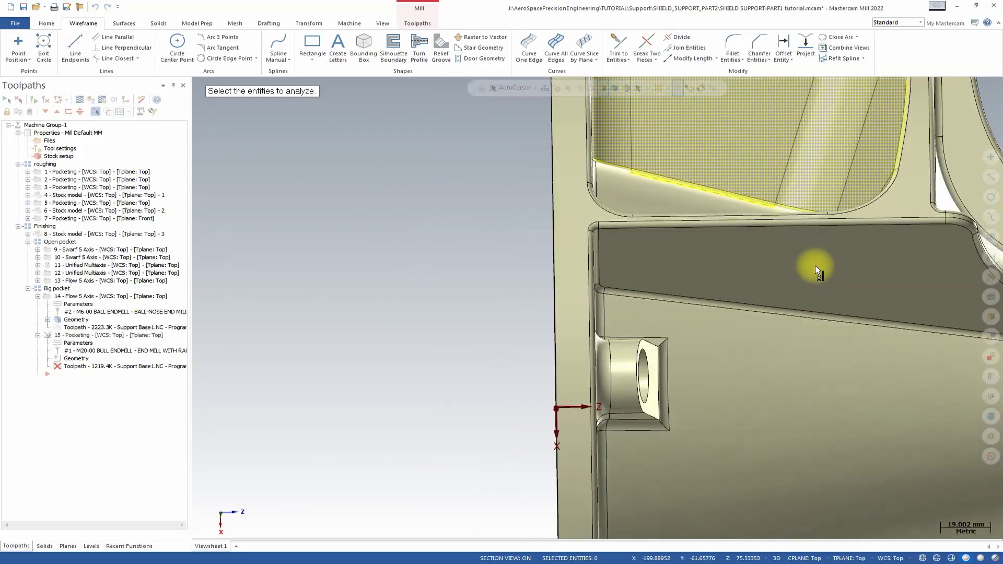
middle_drag(815, 265, 864, 245)
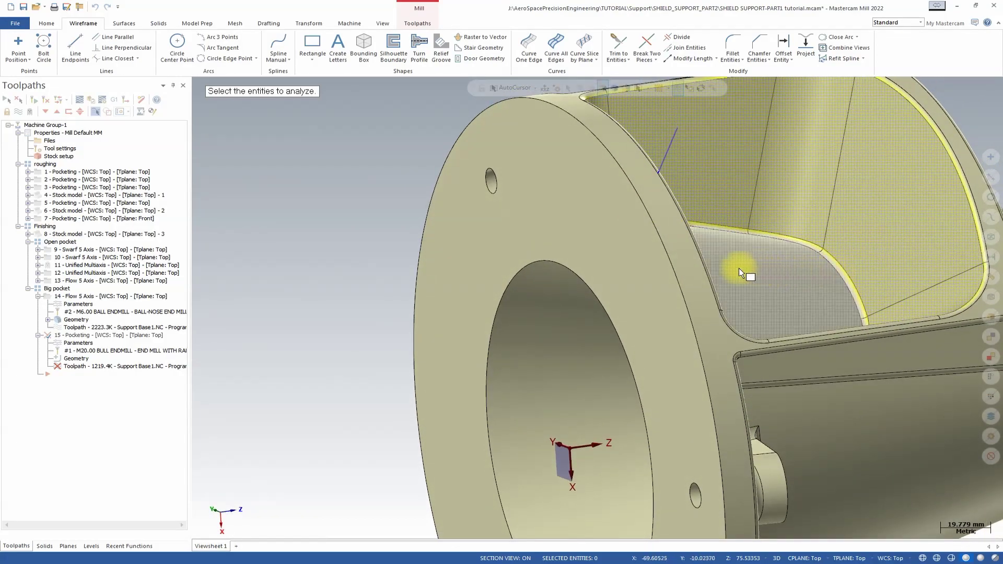
mouse_move(823, 276)
middle_down()
mouse_move(860, 261)
mouse_move(832, 271)
middle_up()
scroll(831, 270, up, 5)
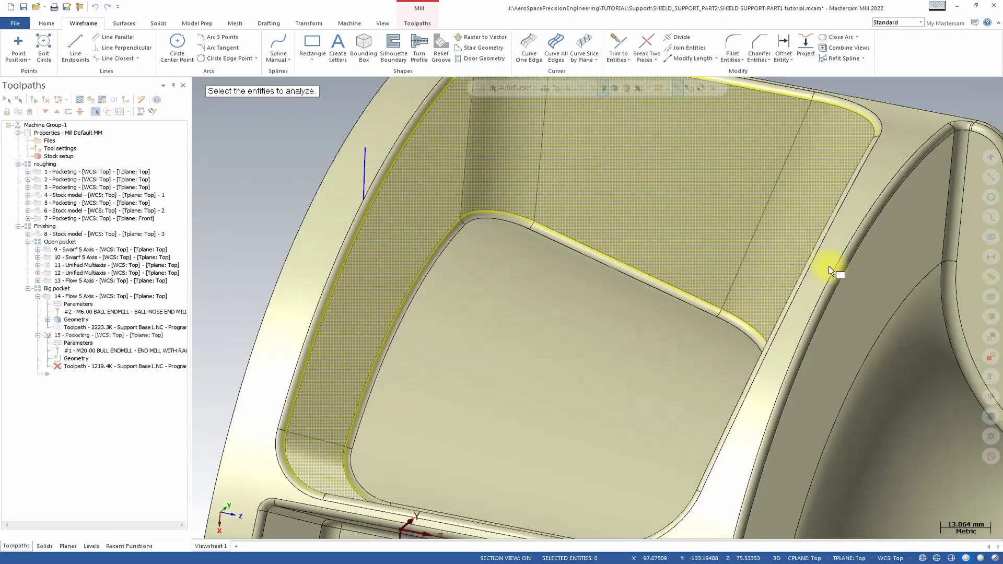
scroll(771, 265, down, 2)
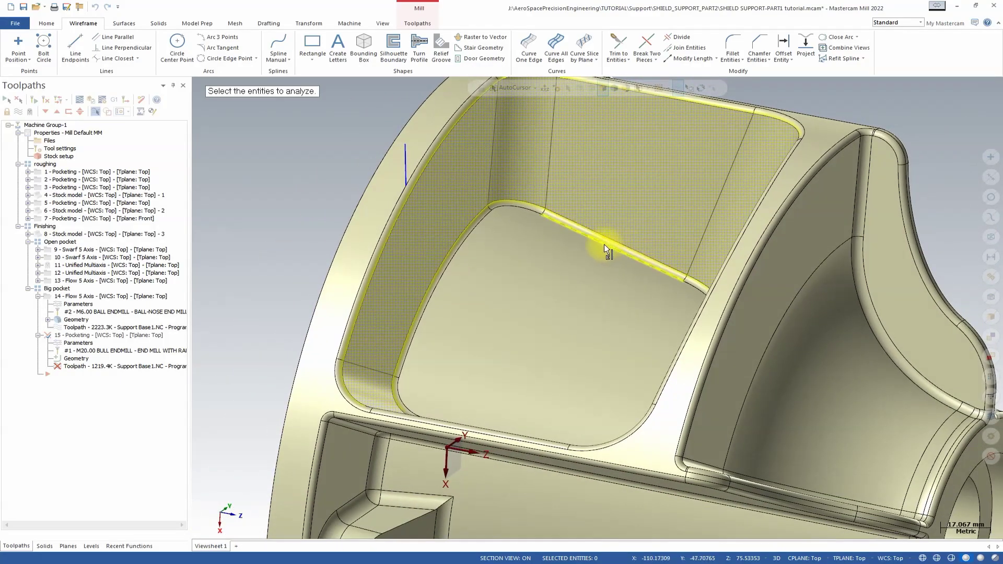
scroll(604, 243, up, 4)
click(603, 242)
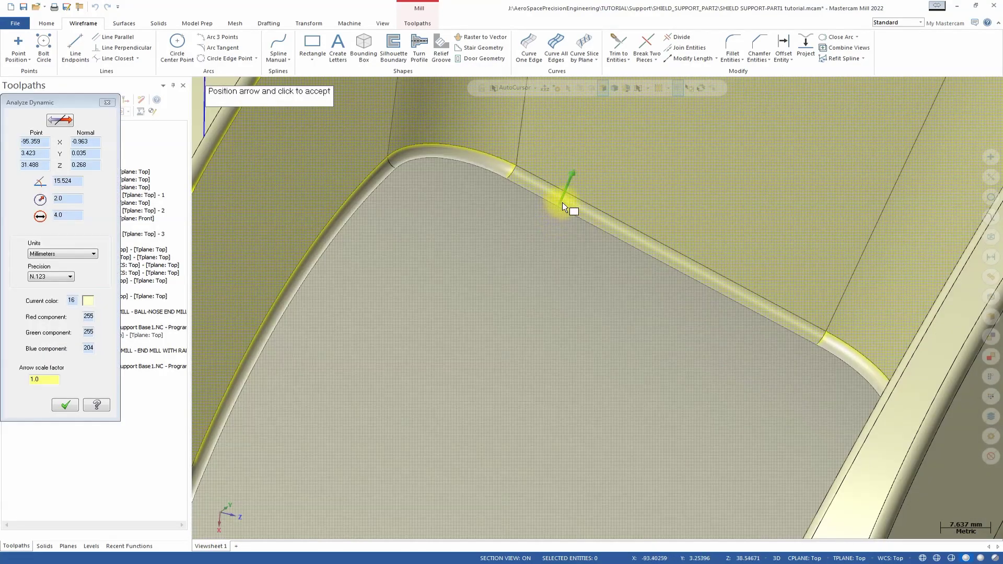
click(573, 204)
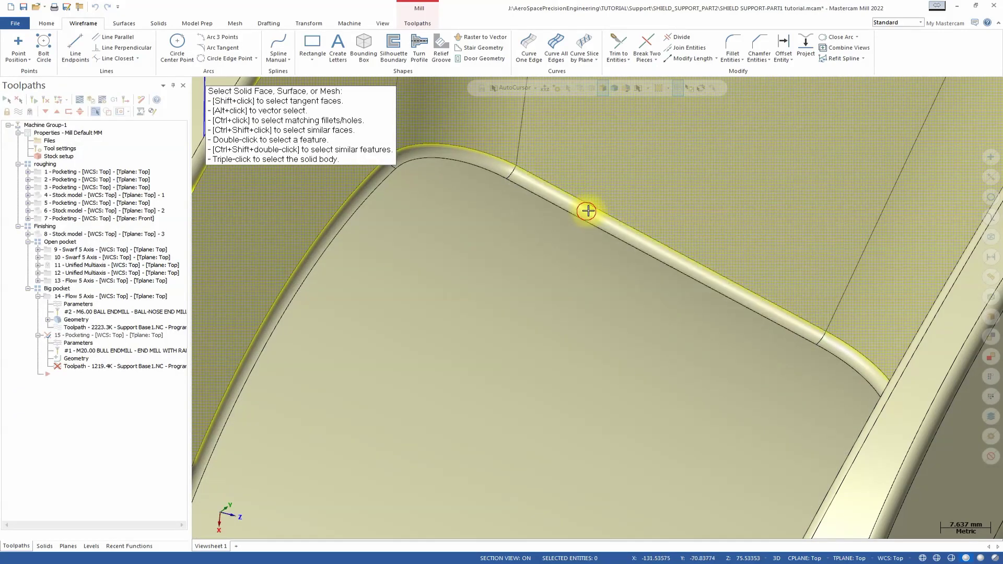
Add the fillet faces between the big pocket's walls and floor to the wall geometry selection and accept it
click(496, 168)
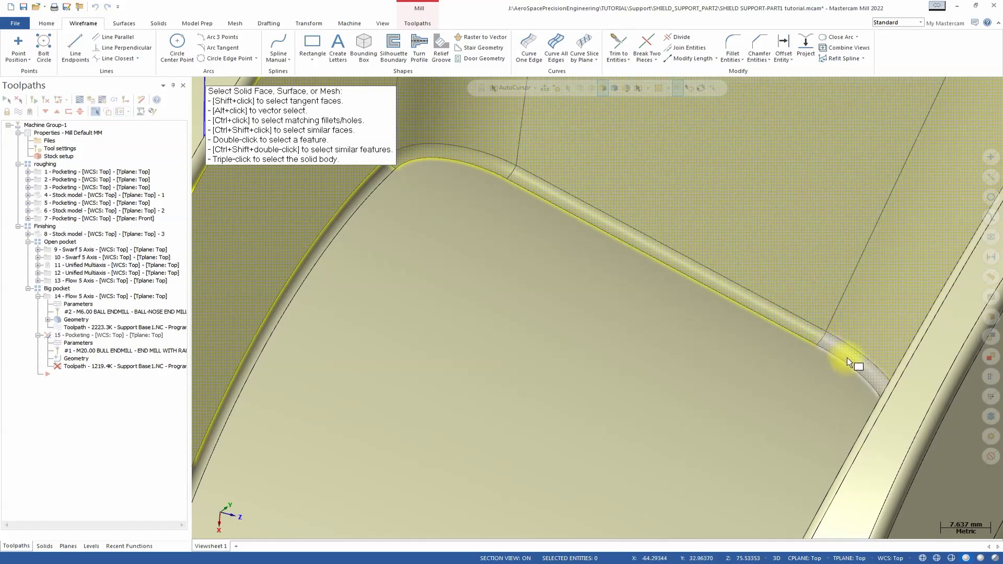
click(375, 186)
scroll(516, 196, down, 4)
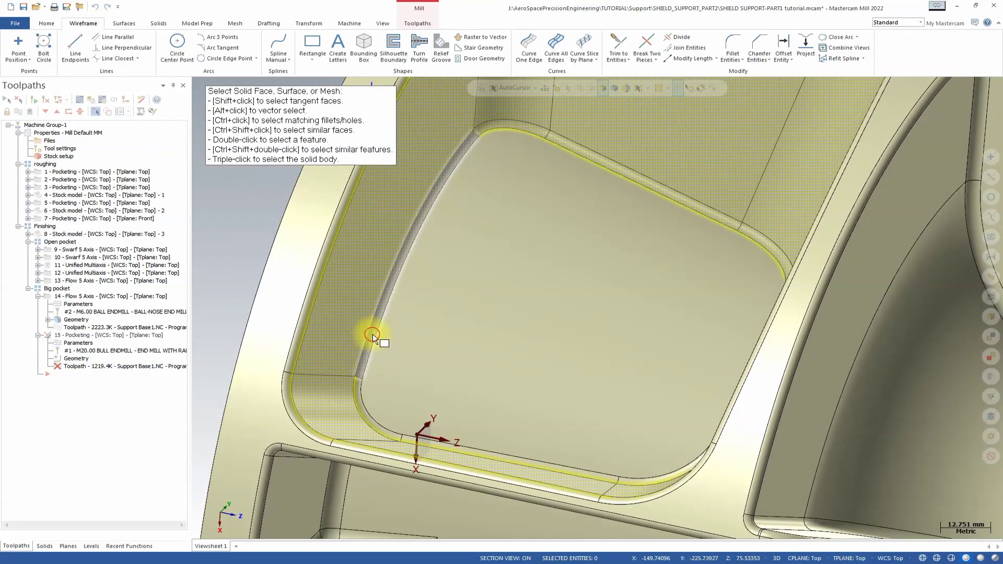
middle_drag(675, 298, 455, 253)
click(372, 366)
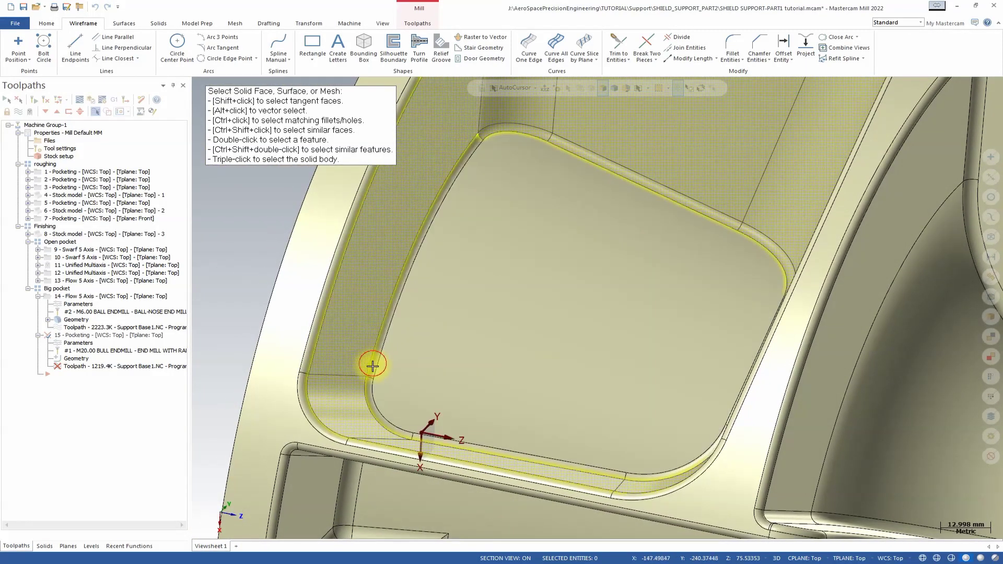
click(476, 448)
middle_drag(476, 448, 763, 422)
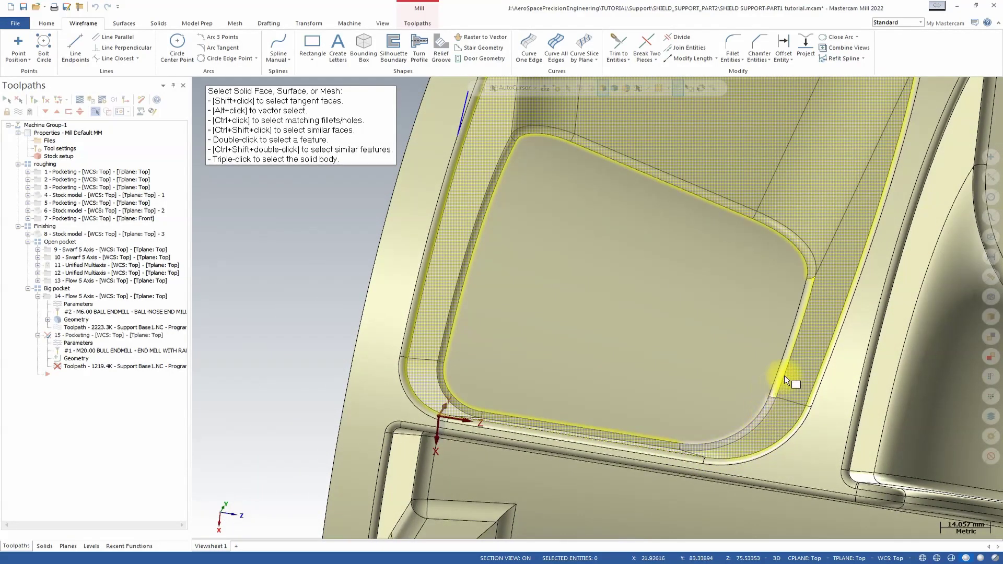
middle_drag(782, 359, 555, 246)
key(Return)
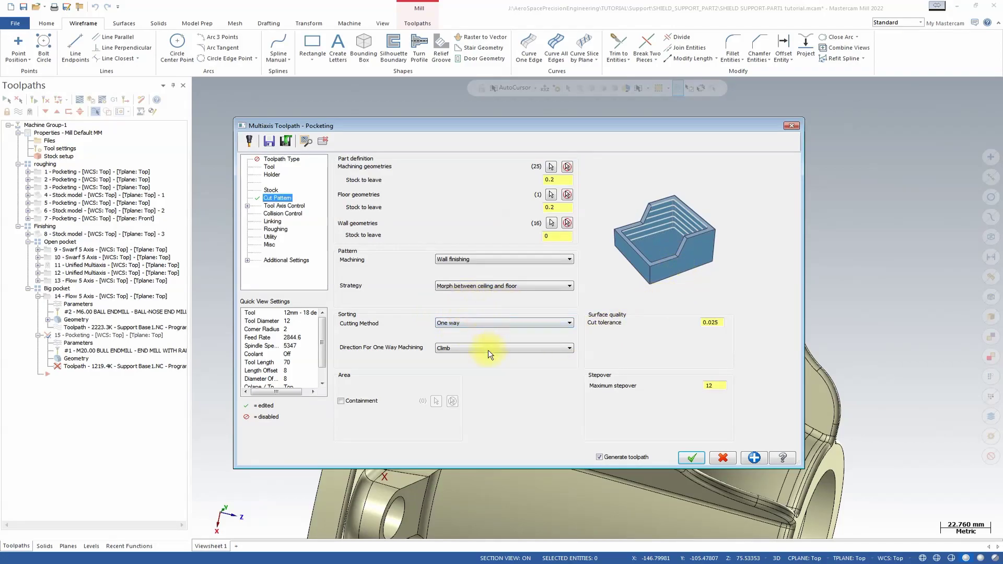
Set the stock to leave on the machining and floor geometries to 0
click(553, 180)
text(0)
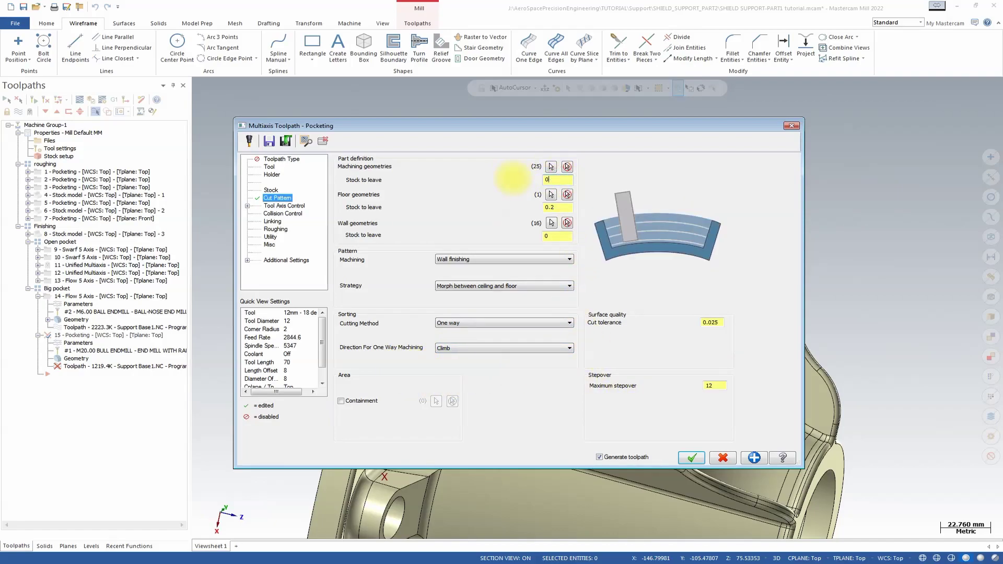
click(558, 207)
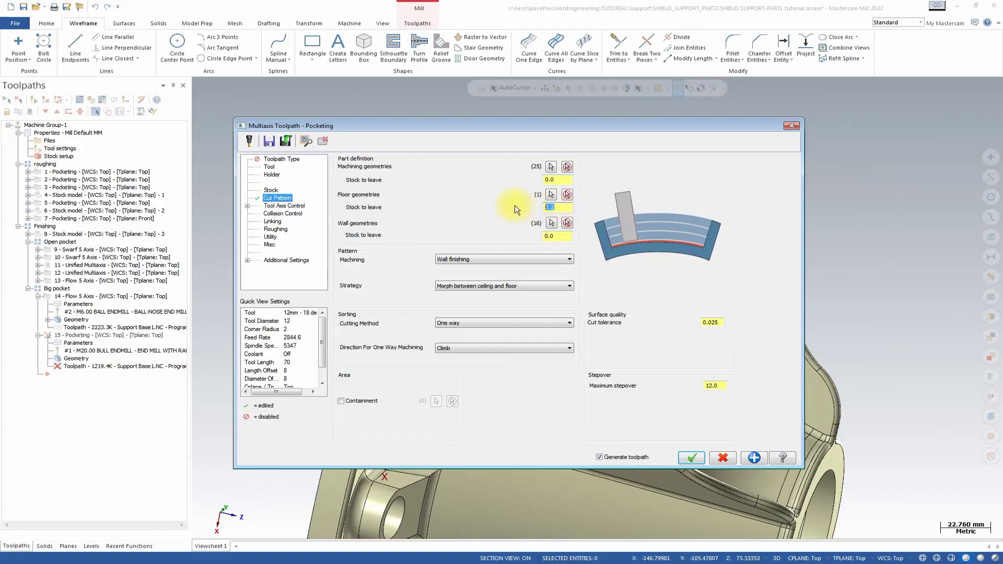
text(0)
Set the cut tolerance to 0.0025 and the maximum stepover to 3 for the wall finishing pattern
click(714, 323)
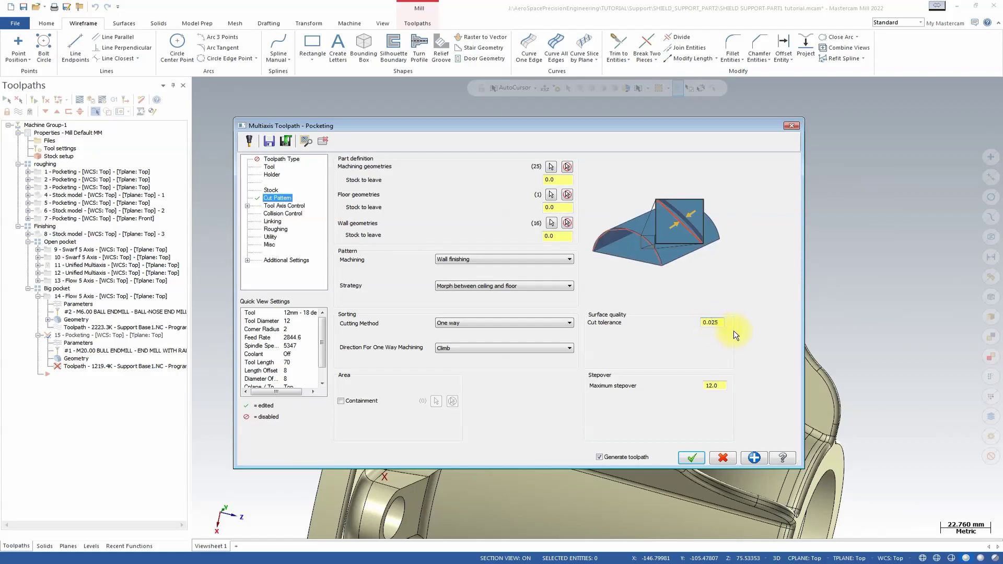
click(721, 388)
double_click(721, 387)
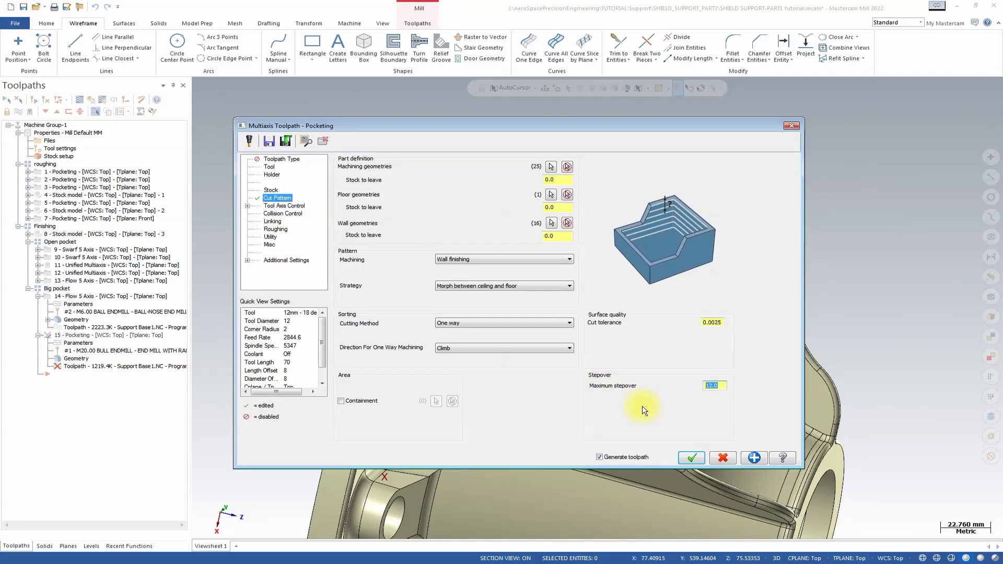
text(2)
key(BackSpace)
text(3)
Set the relative contact point height on the tool profile to 26% preferred, 0% minimum and 40% maximum
click(293, 205)
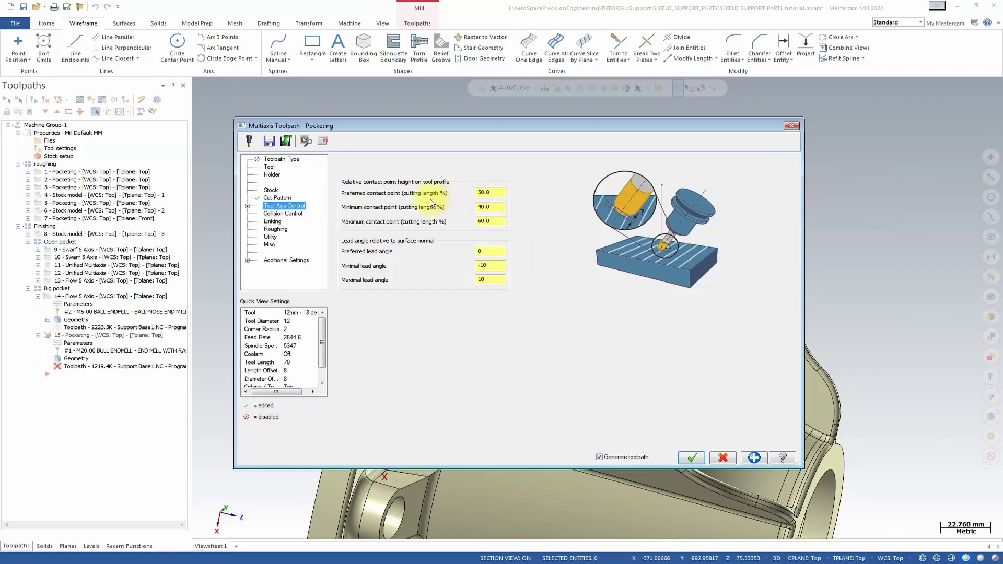
click(496, 191)
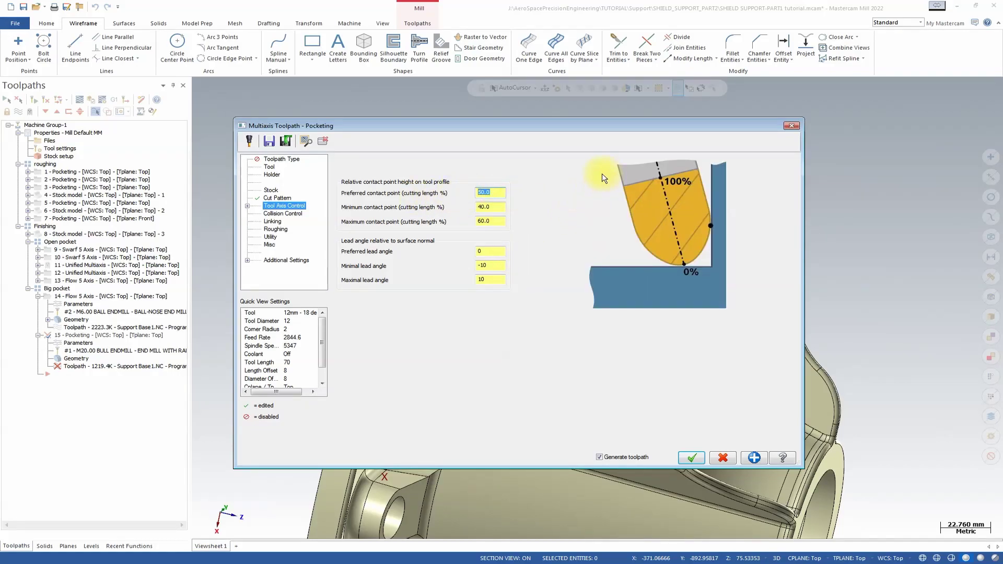
text(26)
key(Tab)
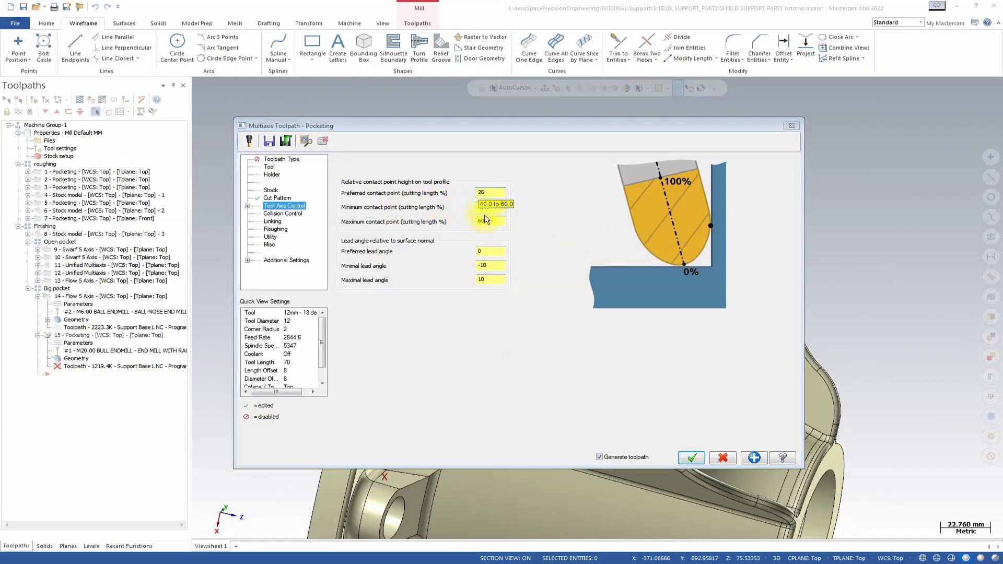
text(0)
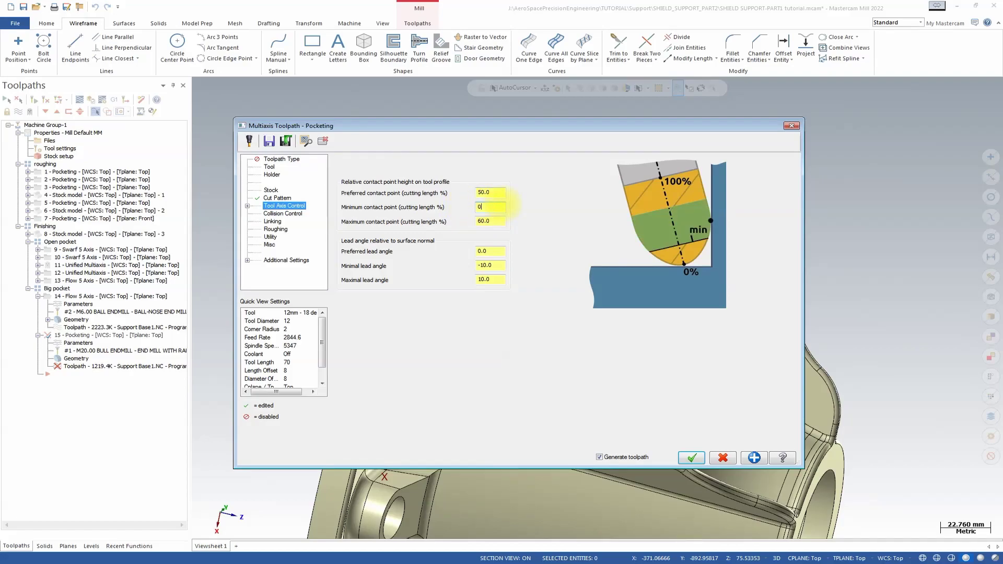
click(491, 192)
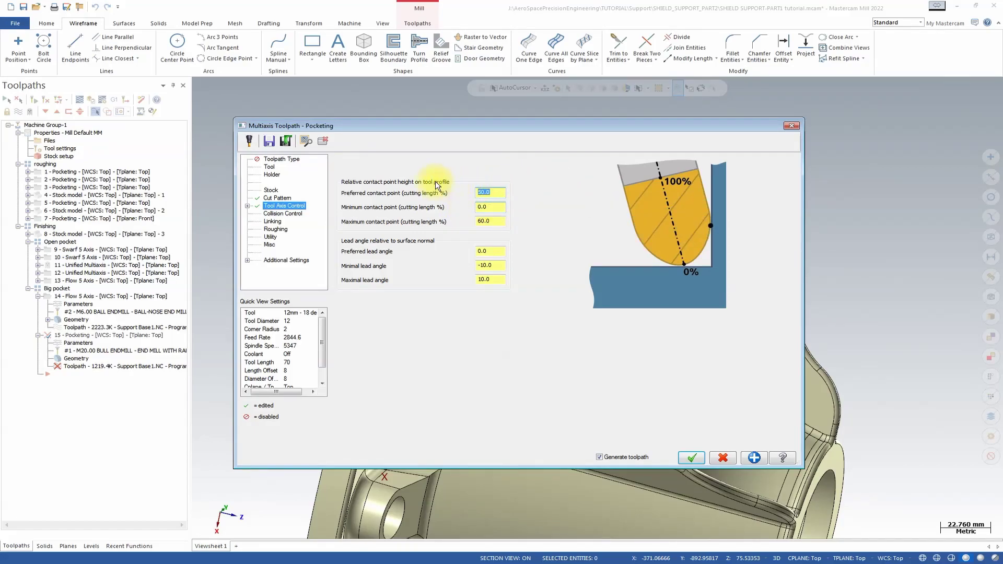
text(26)
click(494, 222)
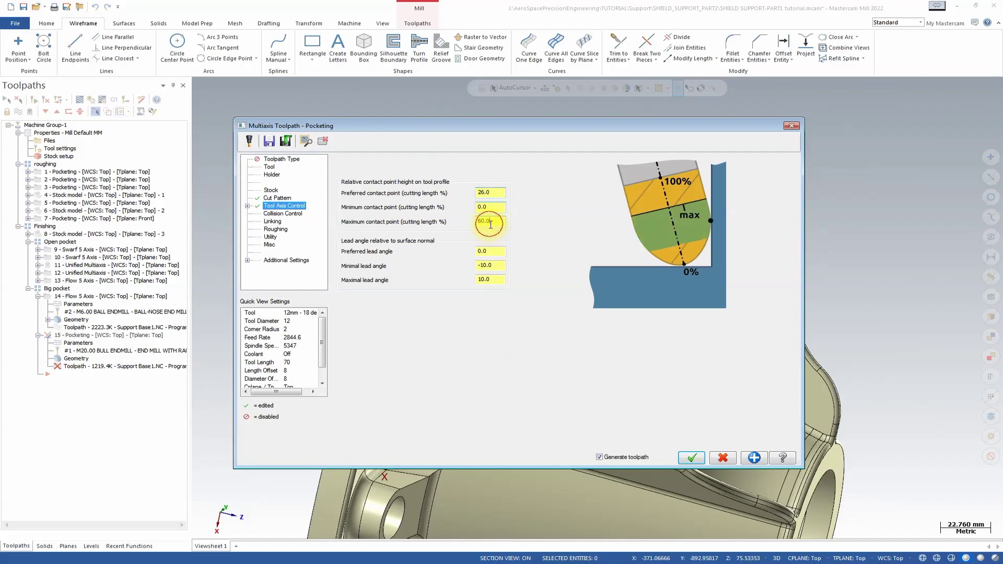
text(50)
key(Return)
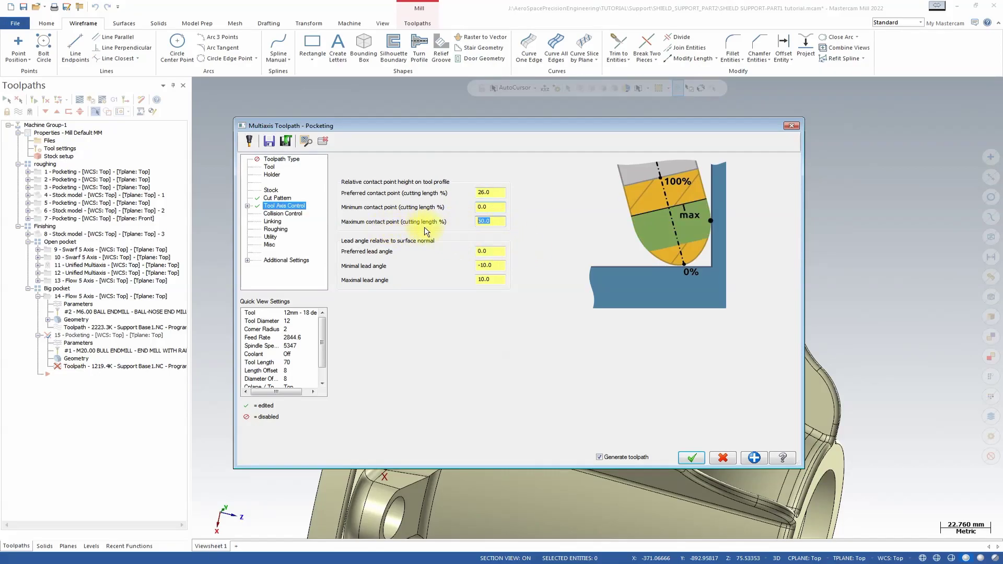
text(40)
Define the linking clearance as a Cylinder along the Z-axis with a User defined radius
click(287, 213)
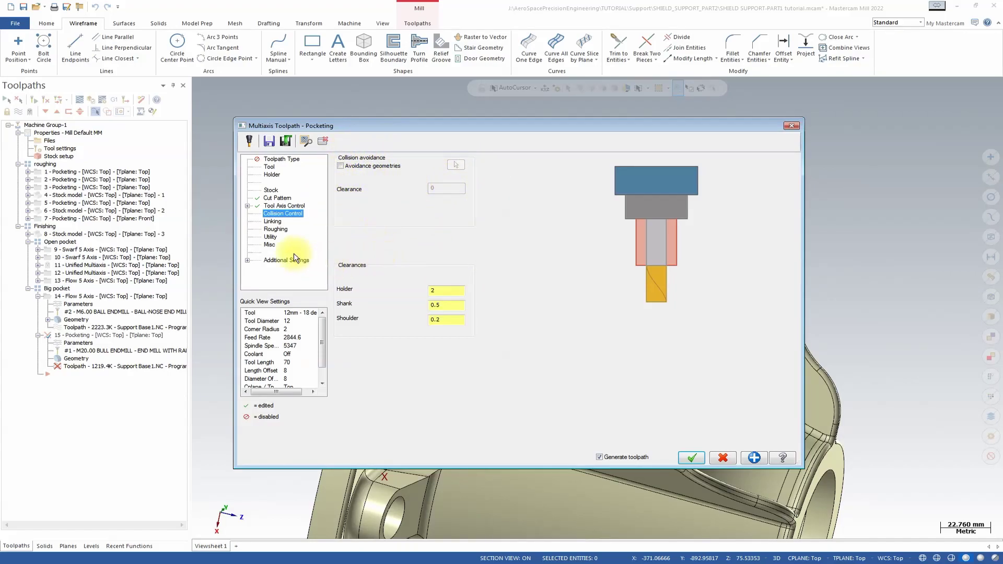
click(272, 221)
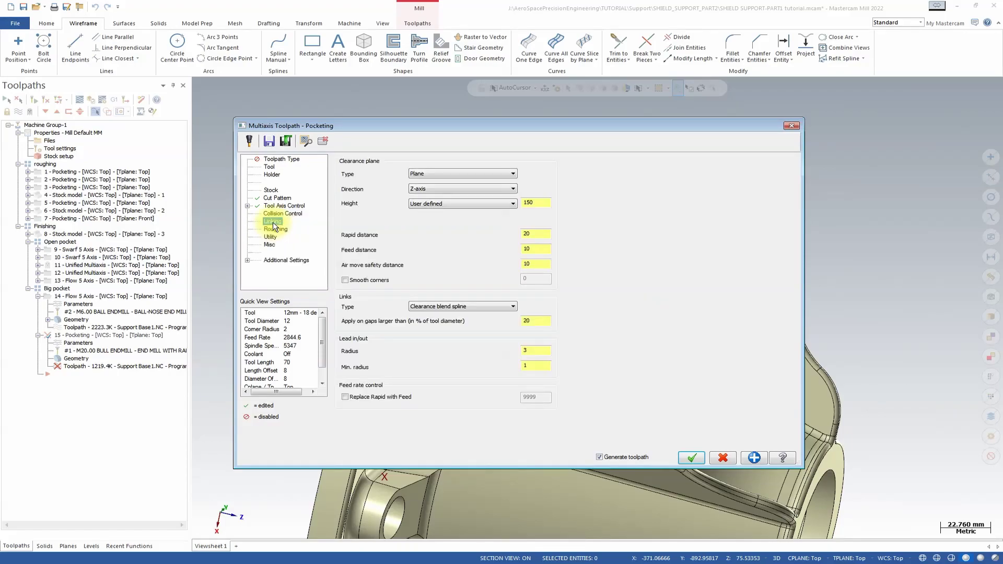
click(440, 174)
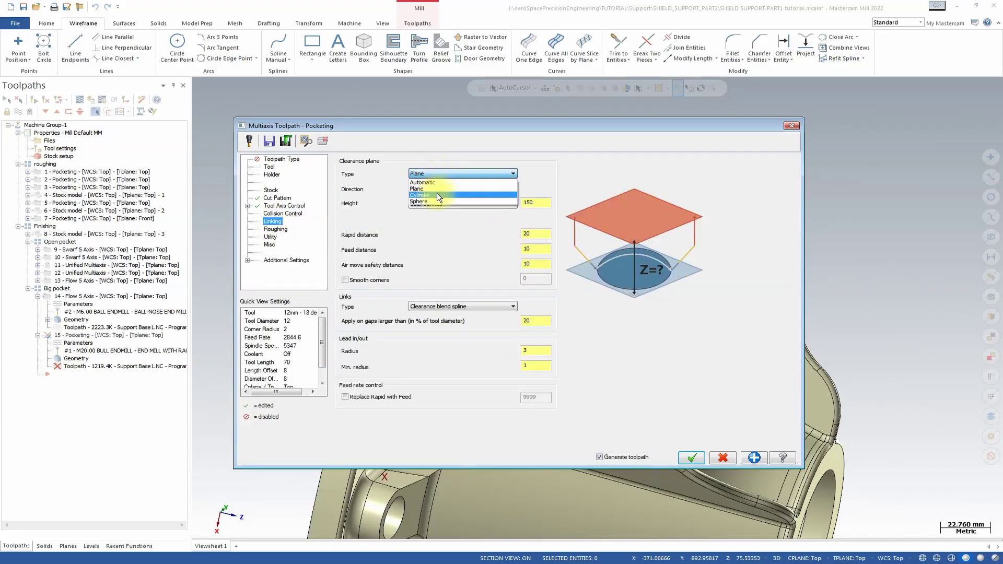
click(437, 194)
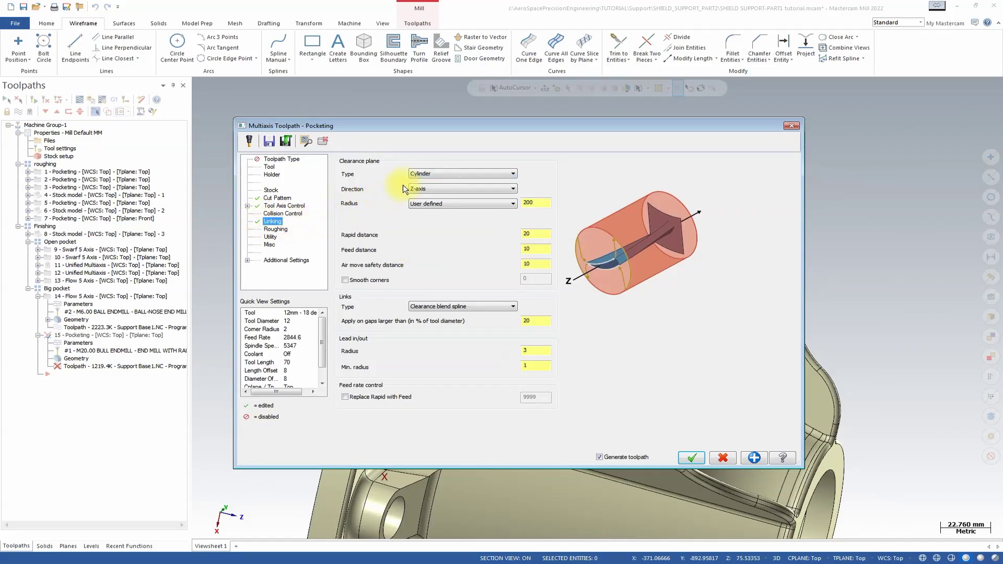
click(418, 175)
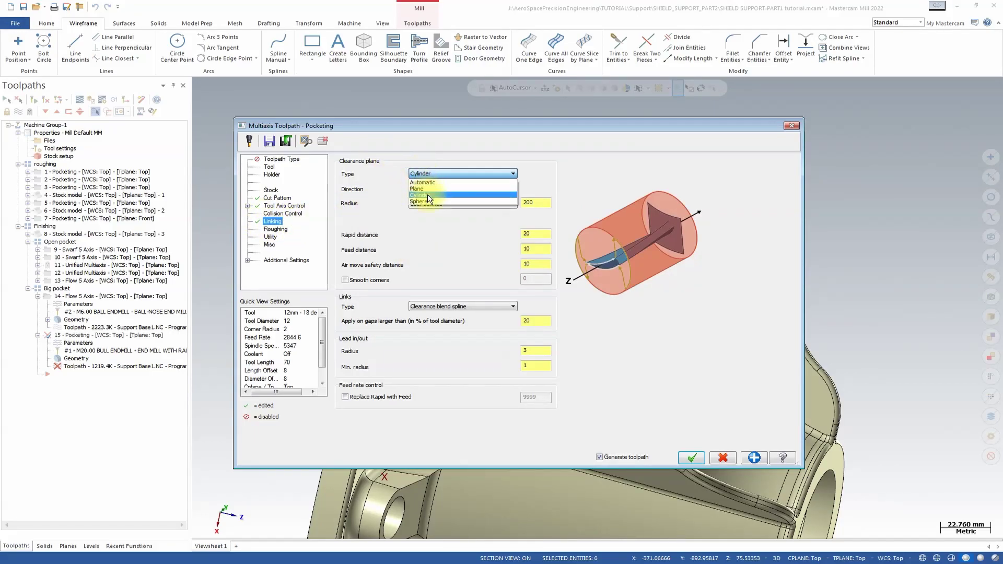
click(428, 196)
click(432, 189)
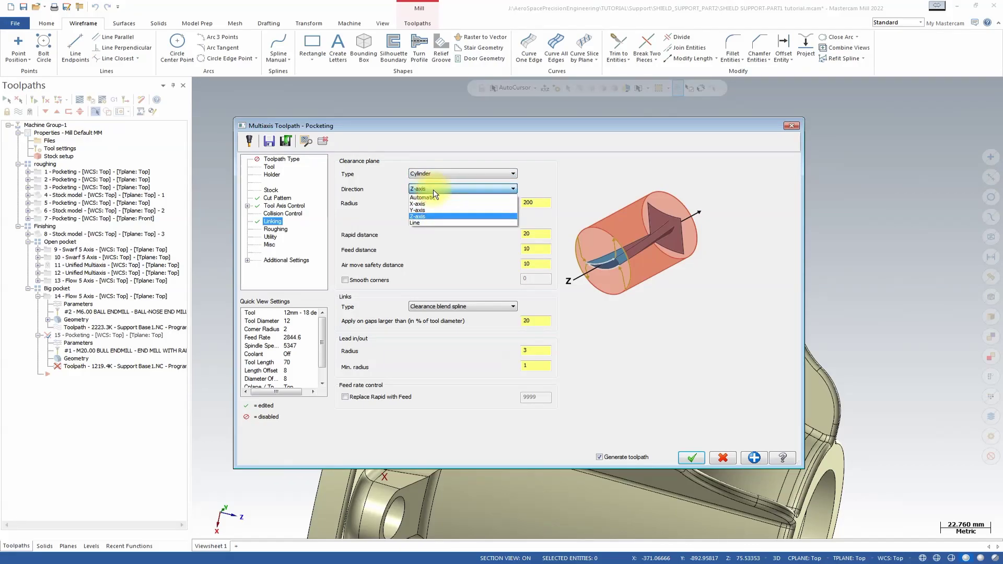
click(425, 216)
click(440, 203)
click(441, 212)
click(500, 206)
click(502, 216)
Reference the radius of the part's outer ring face for the clearance cylinder, then set the clearance radius to 155
right_click(545, 204)
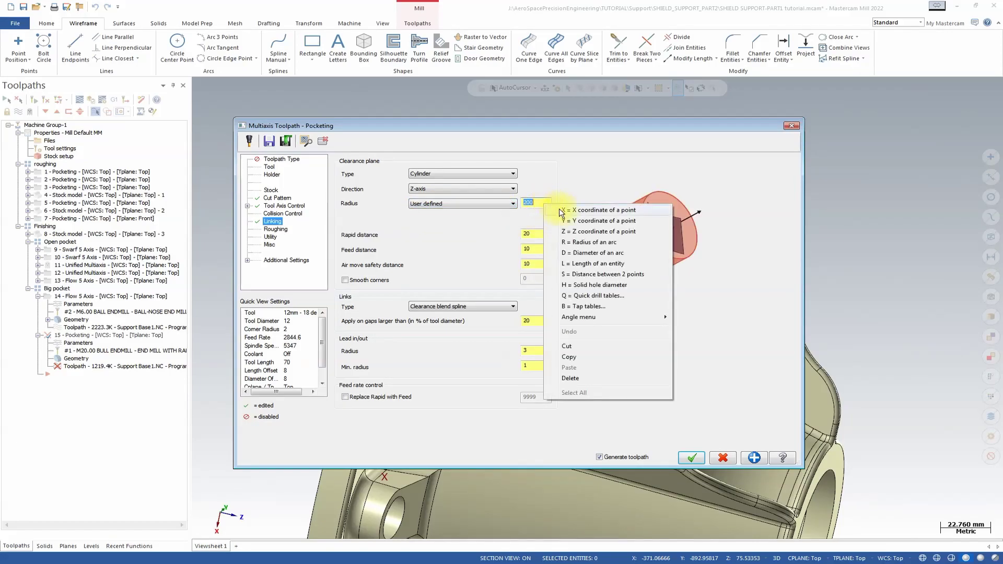
click(587, 242)
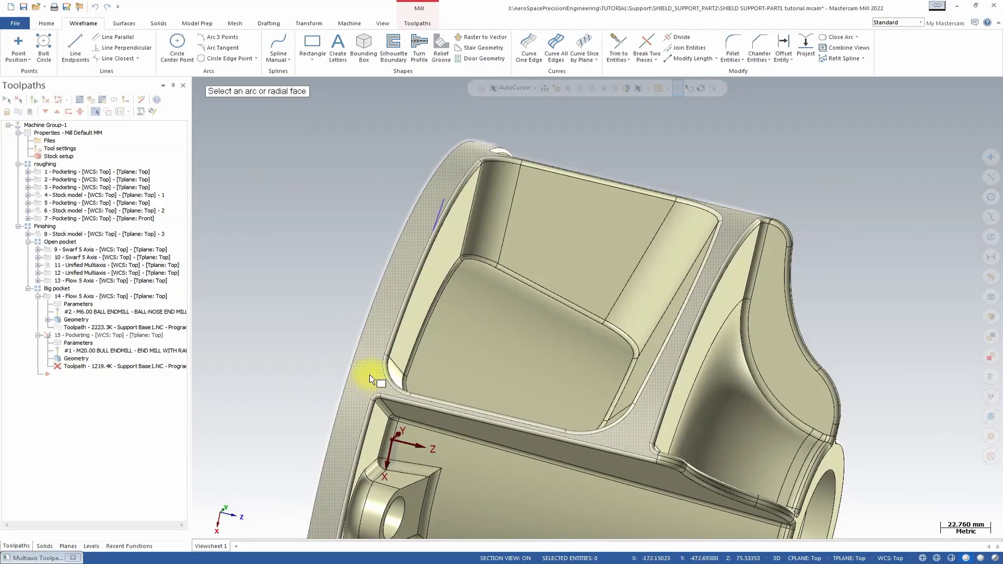
click(369, 375)
text(15)
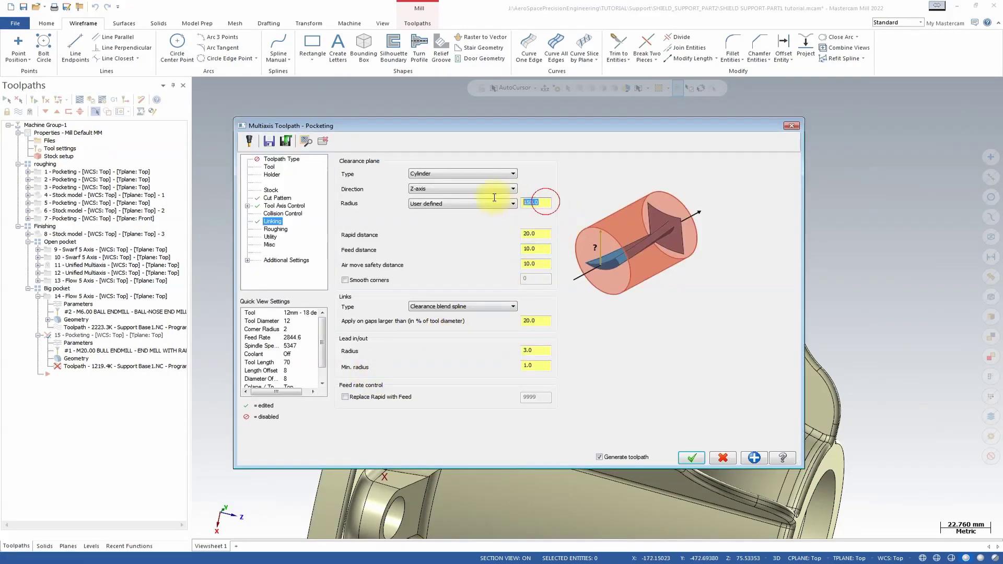
text(5)
Set the lead in/out radius to 2 and generate the Pocketing wall-finishing toolpath
click(527, 350)
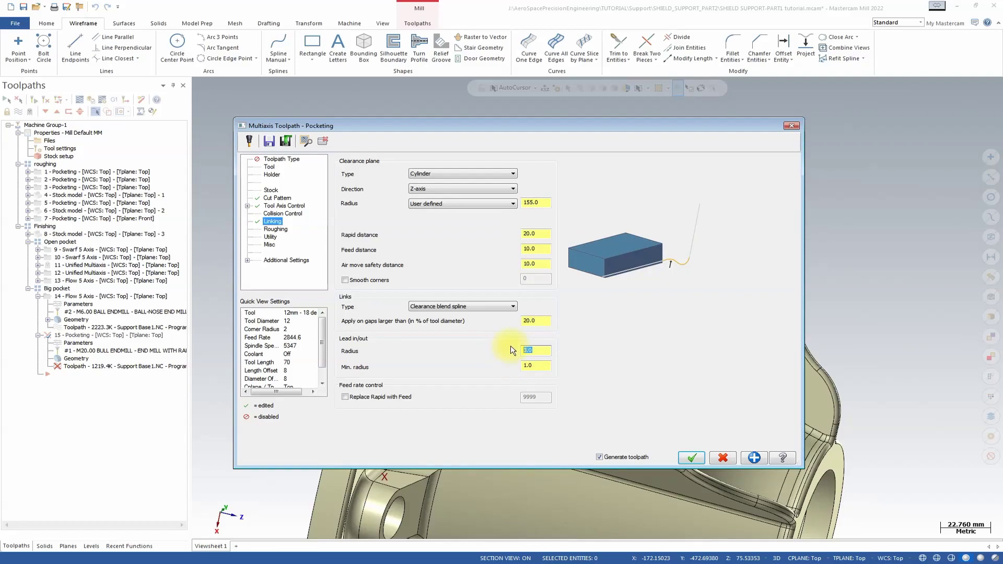
text(2)
click(276, 237)
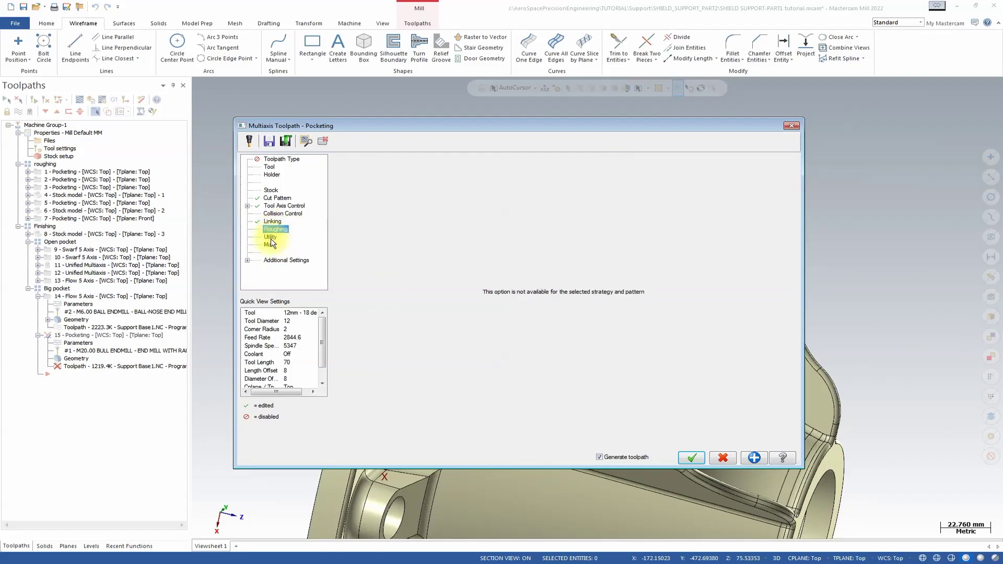
click(270, 244)
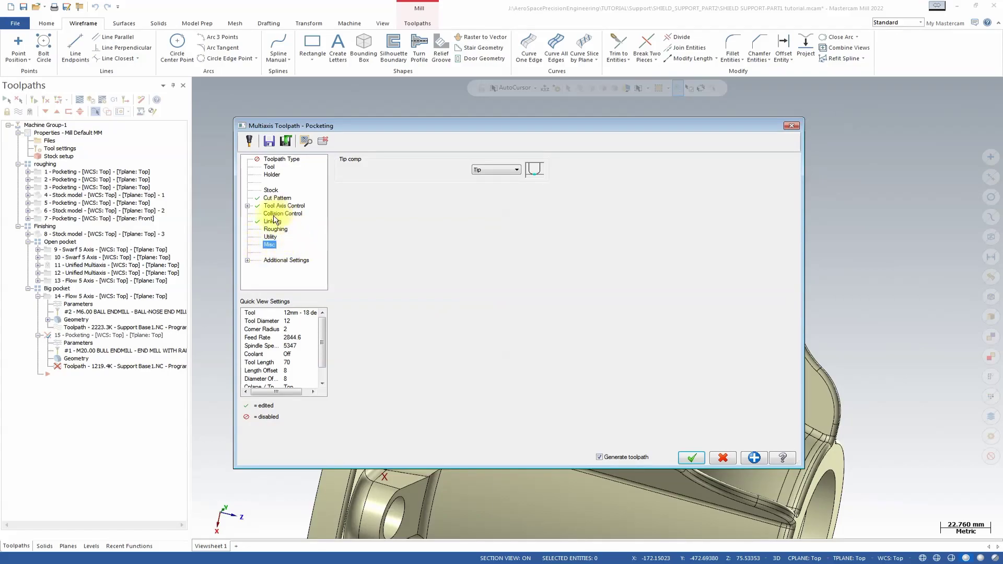
click(690, 459)
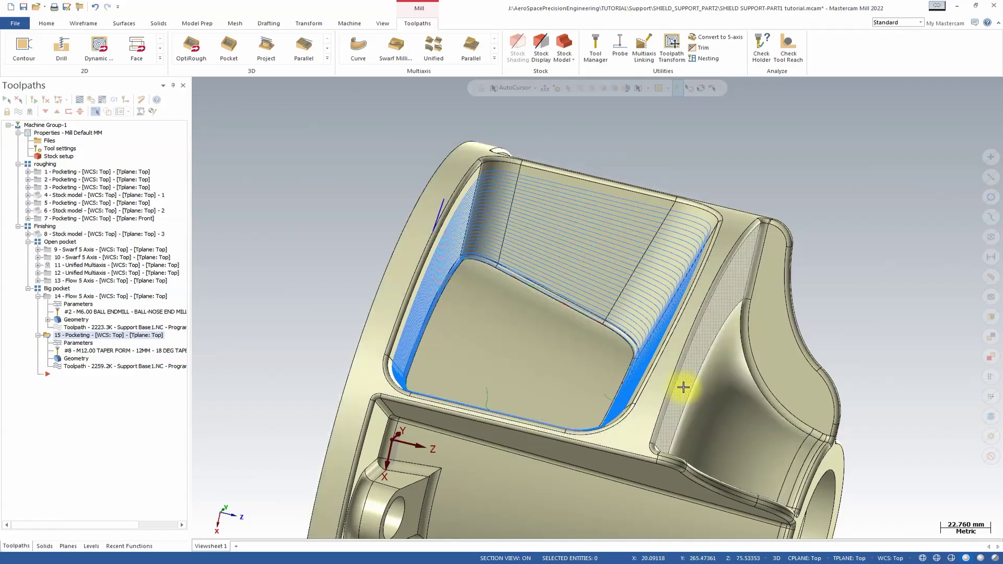
middle_drag(767, 211, 324, 338)
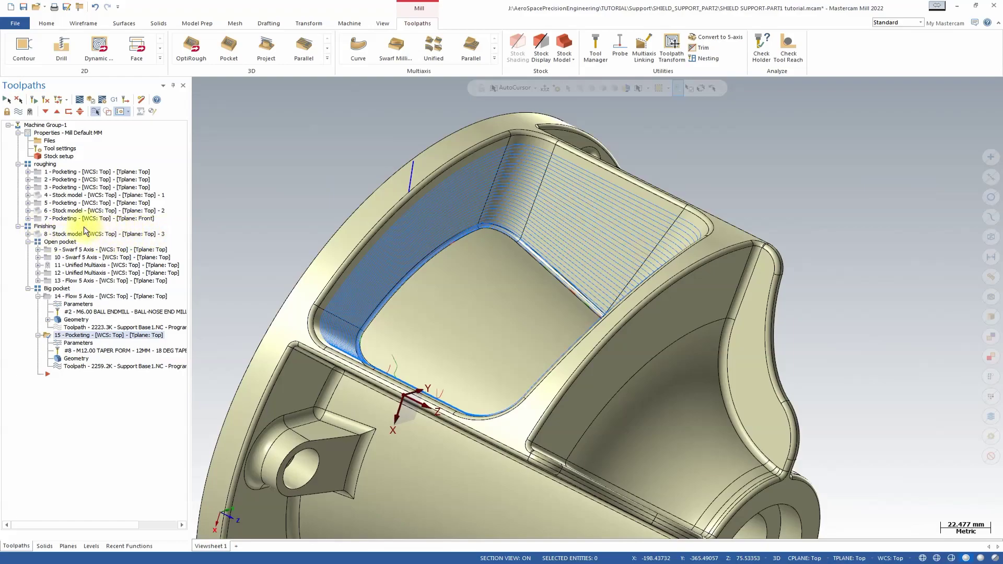
Confirm stock model 3 as the simulation stock and load the big pocket's Flow 5 Axis and Pocketing operations into Verify
click(102, 101)
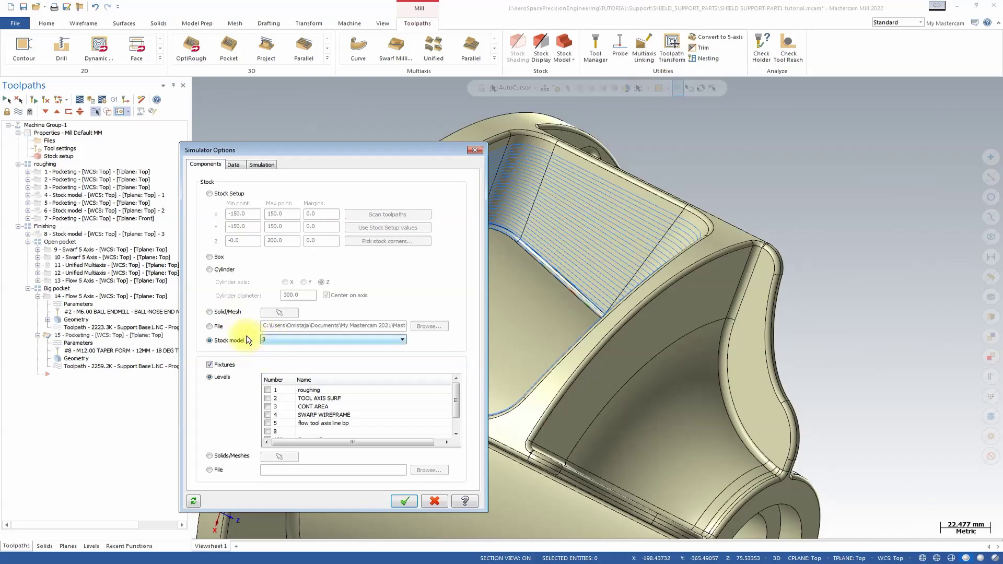
click(398, 502)
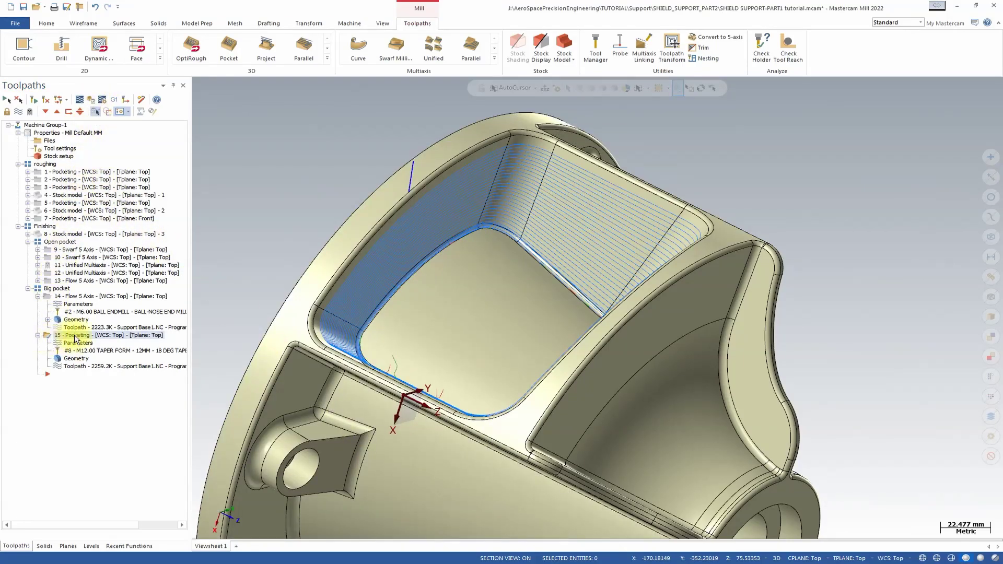
click(77, 296)
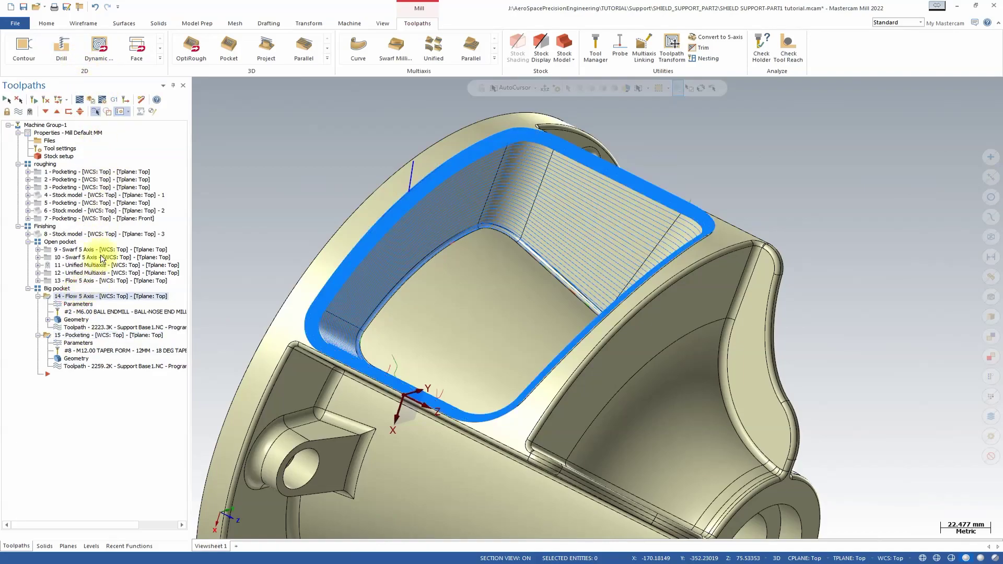
click(91, 100)
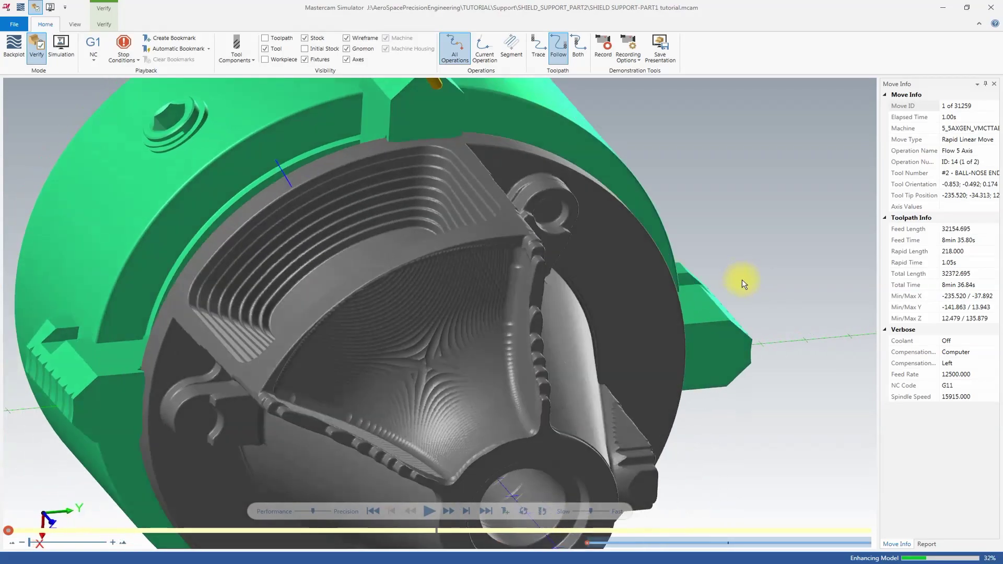
middle_drag(644, 296, 529, 287)
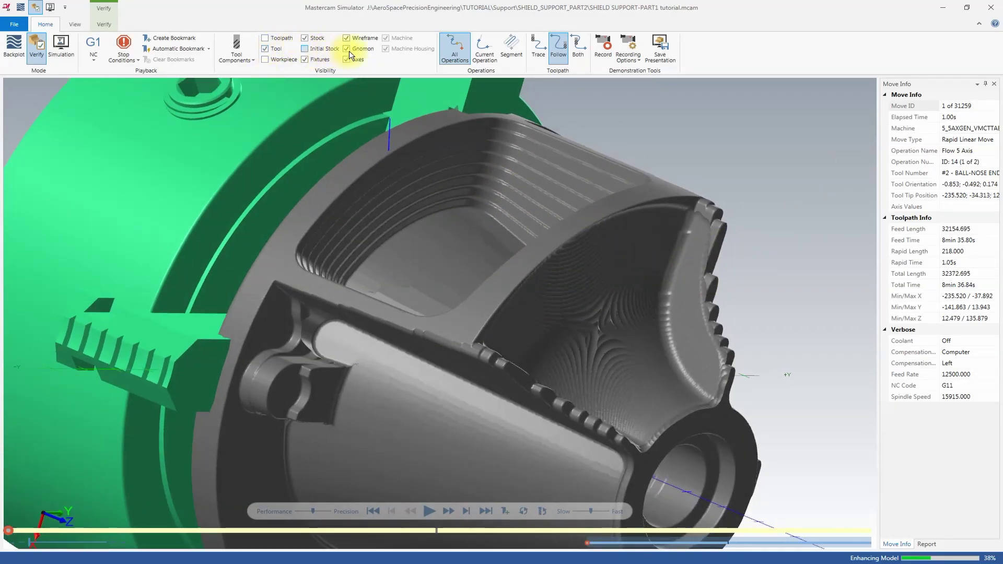
Set the stock comparison tolerance to 0.05 for the verification
click(104, 24)
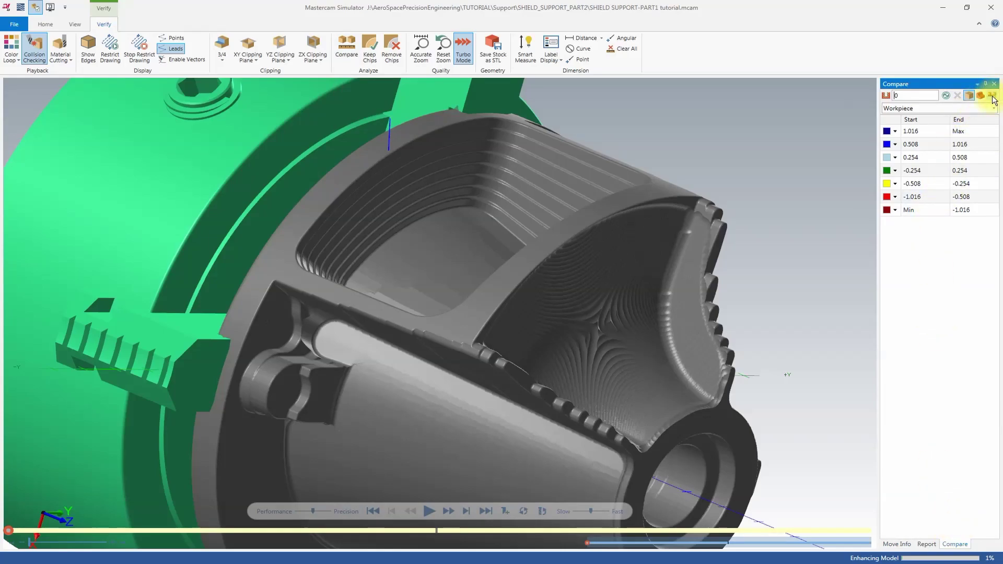
click(992, 96)
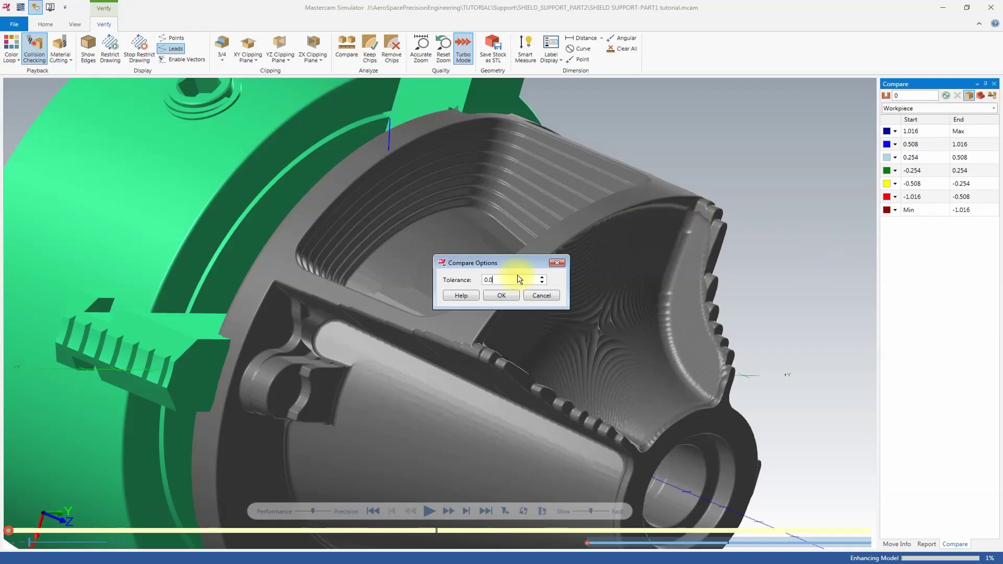
click(503, 296)
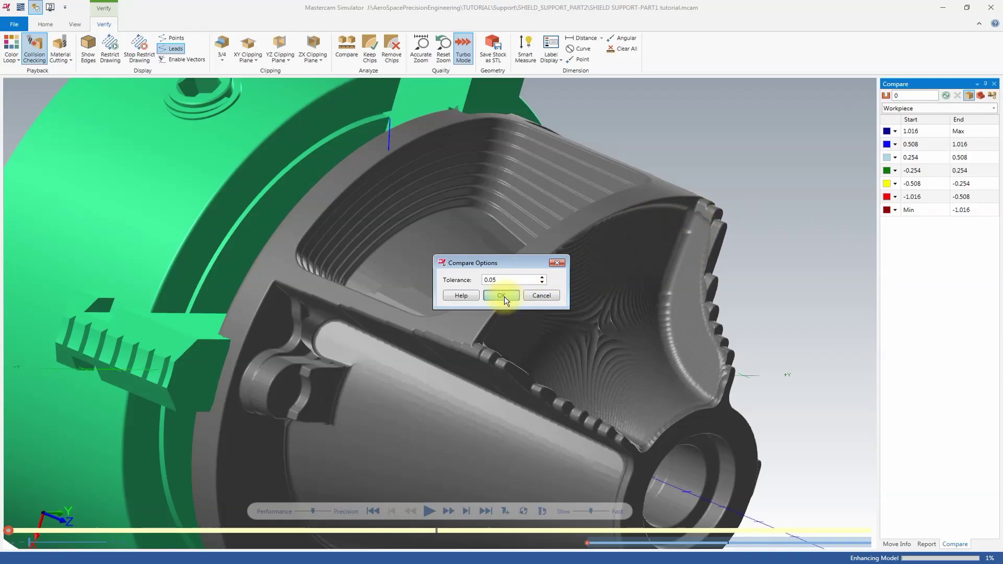
Run the verification of the big pocket's Flow 5 Axis and Pocketing operations, varying the playback speed along the walls
click(428, 510)
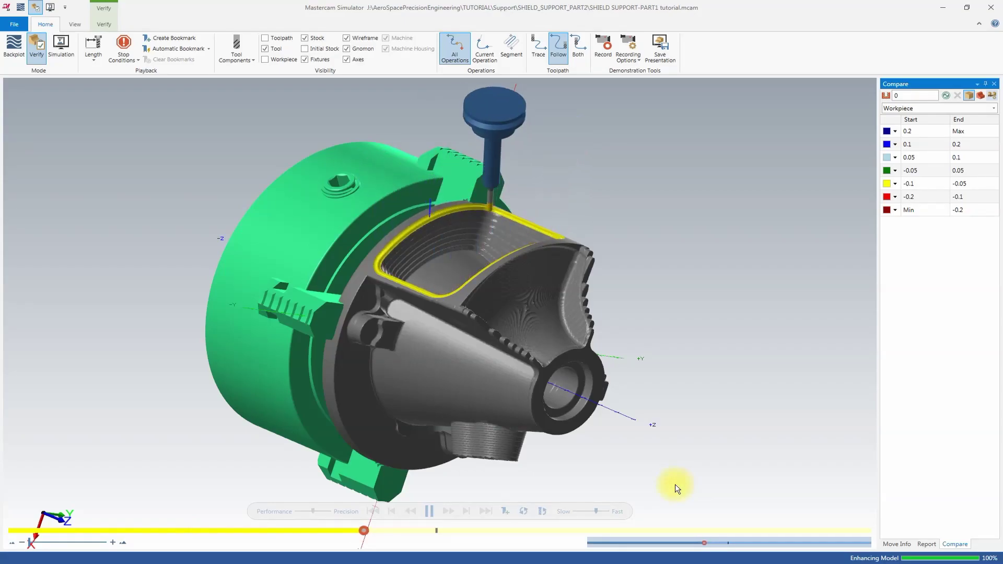
click(584, 510)
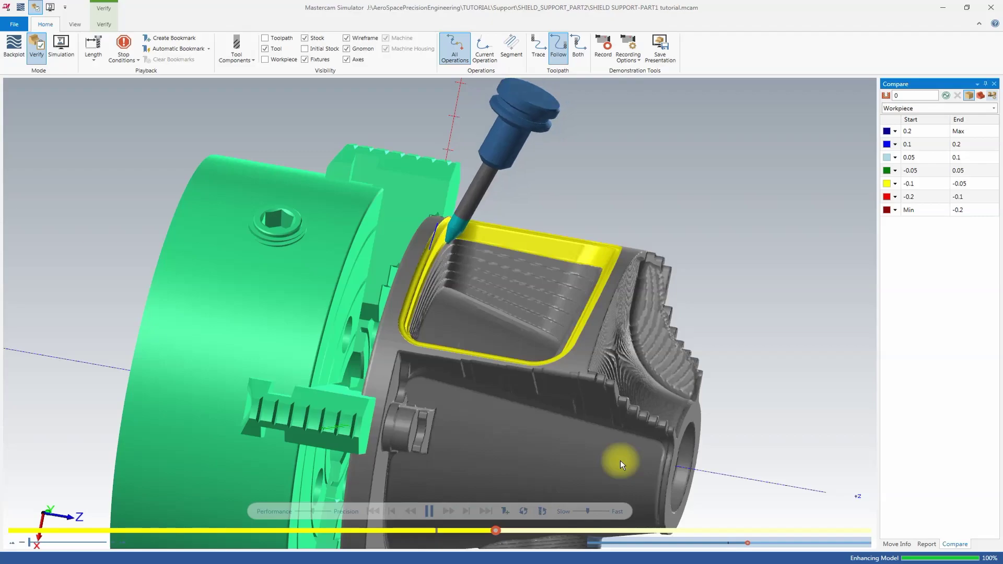
drag(587, 511, 576, 511)
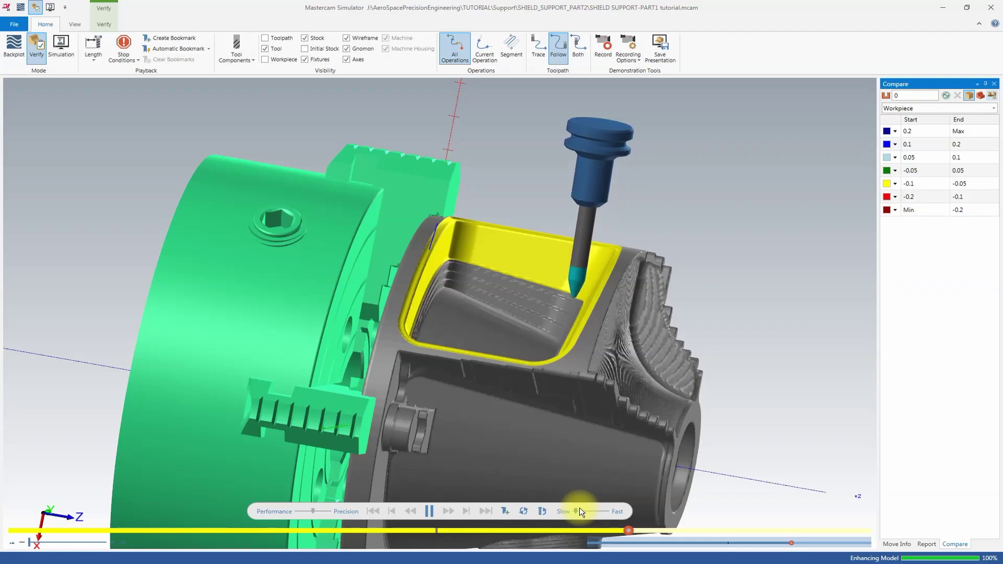
drag(584, 511, 594, 512)
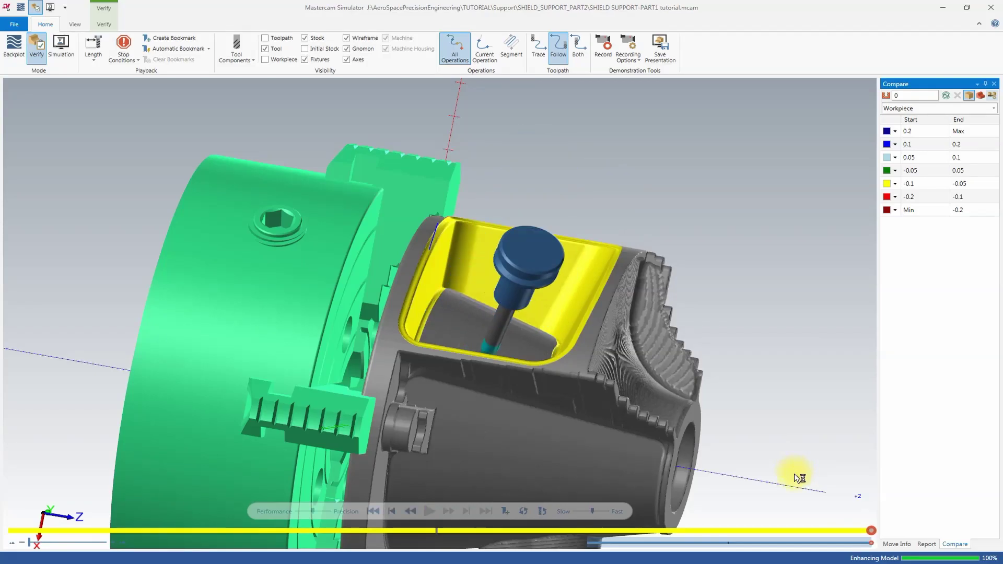
Section the compared workpiece with the ZX clipping plane set to Clip Front and examine the big pocket's walls and corner fillets
middle_drag(643, 432, 704, 371)
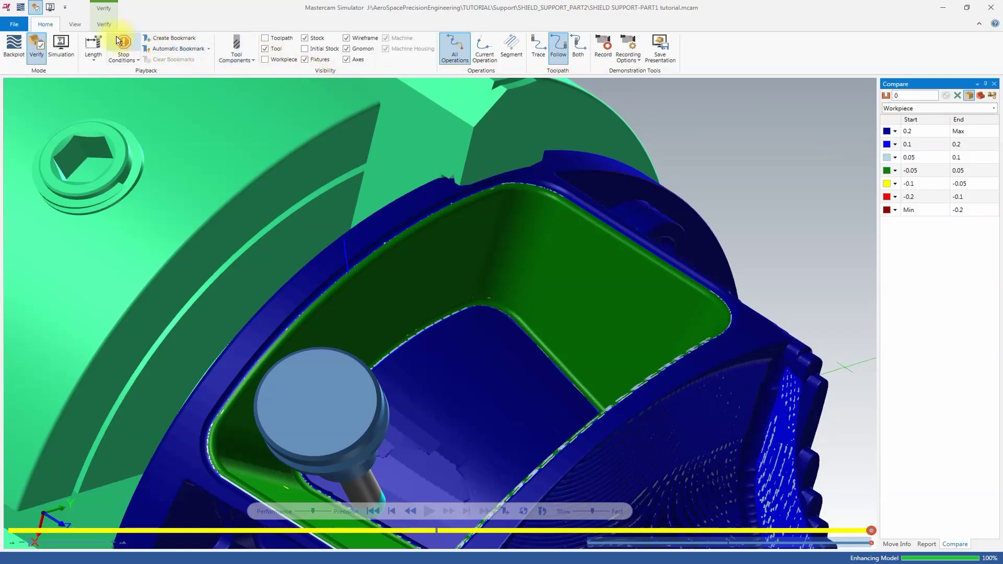
click(76, 24)
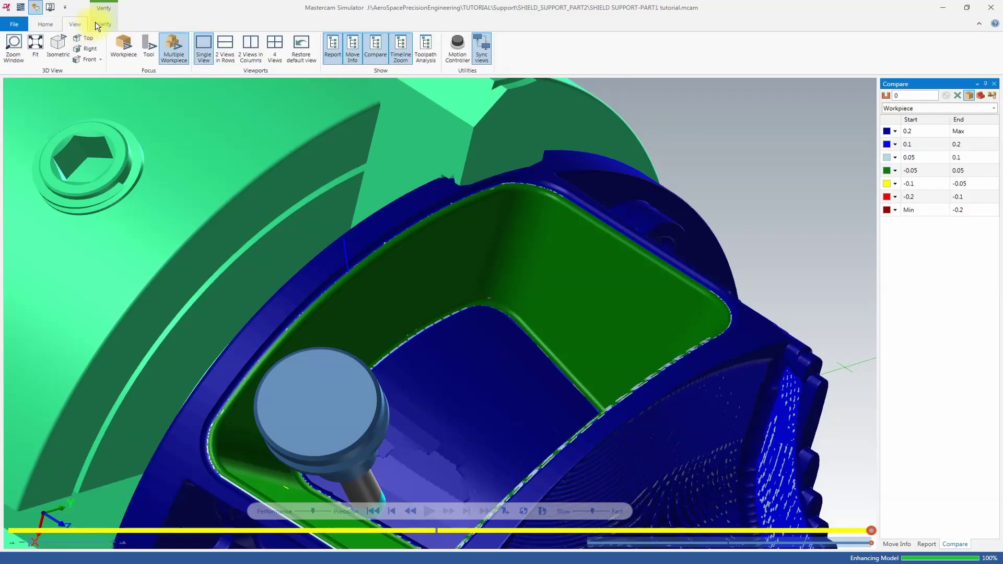
click(95, 23)
click(311, 58)
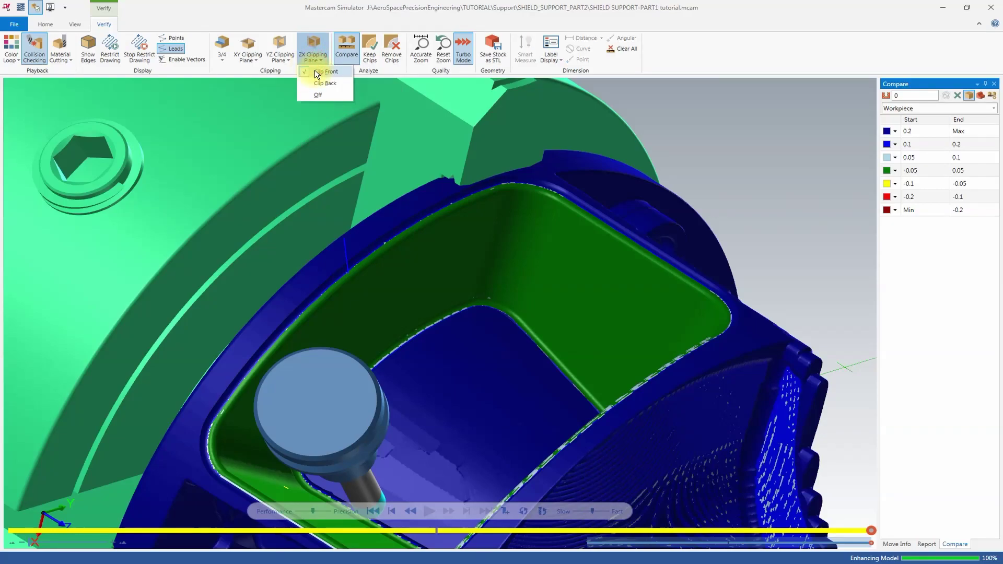
click(315, 71)
scroll(516, 108, up, 5)
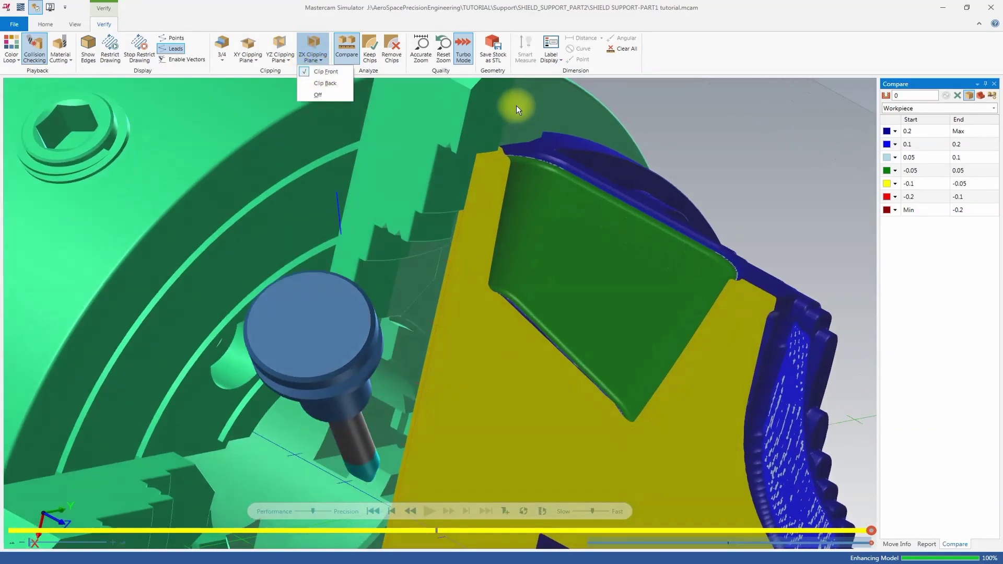
scroll(509, 99, up, 5)
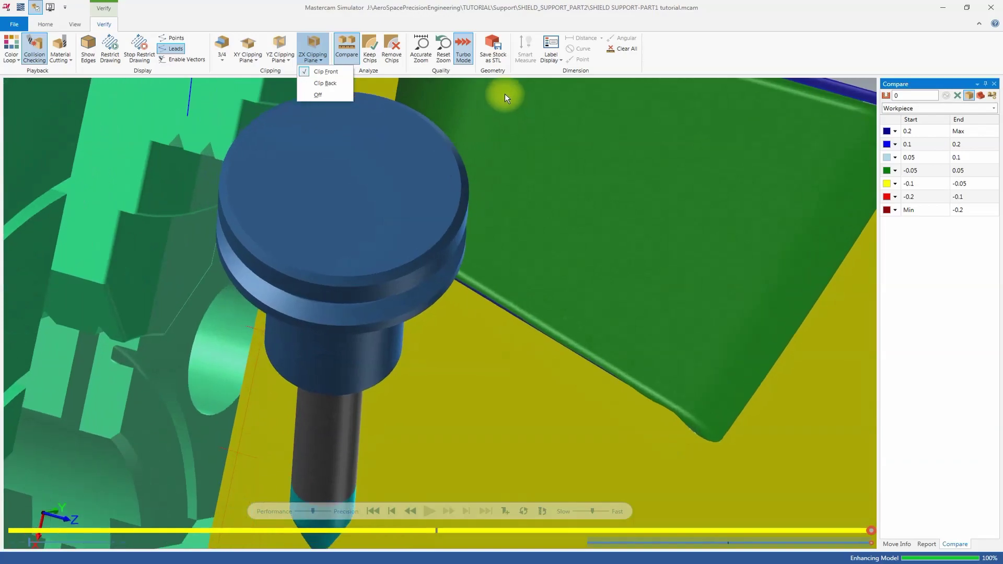
middle_drag(500, 93, 494, 126)
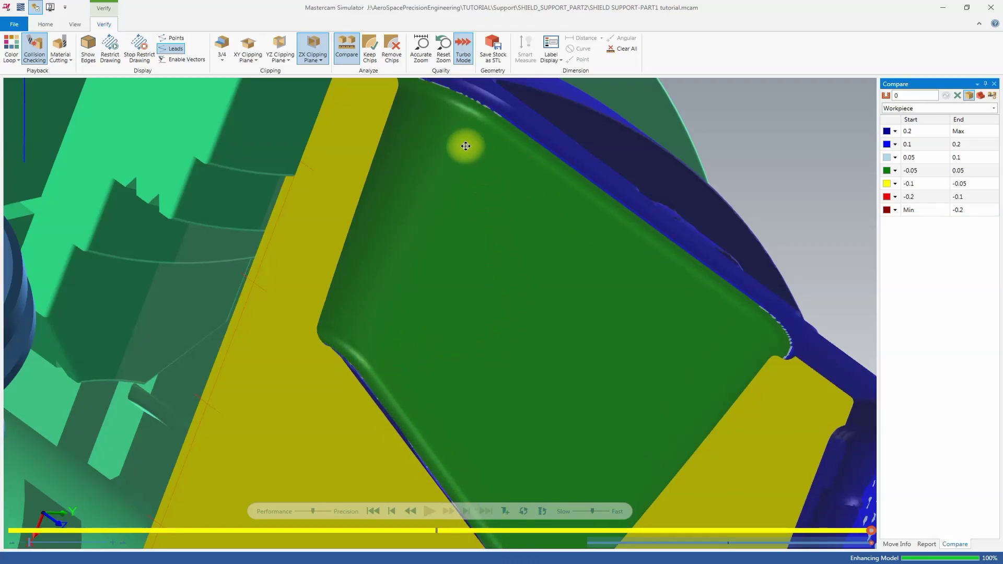
drag(440, 259, 517, 164)
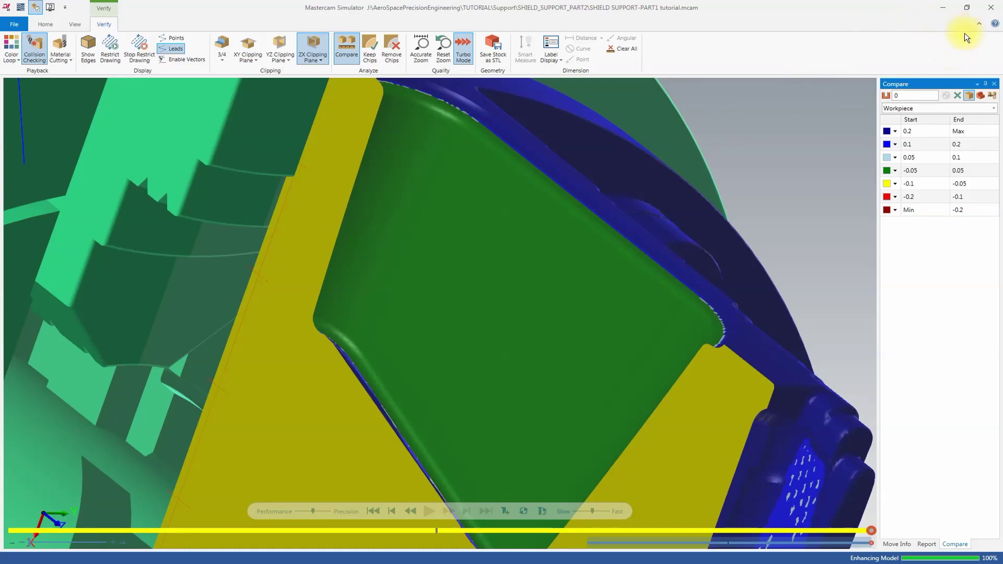
Close the simulator and examine the big pocket's rim and wall toolpaths and its unfinished floor on the part
click(990, 10)
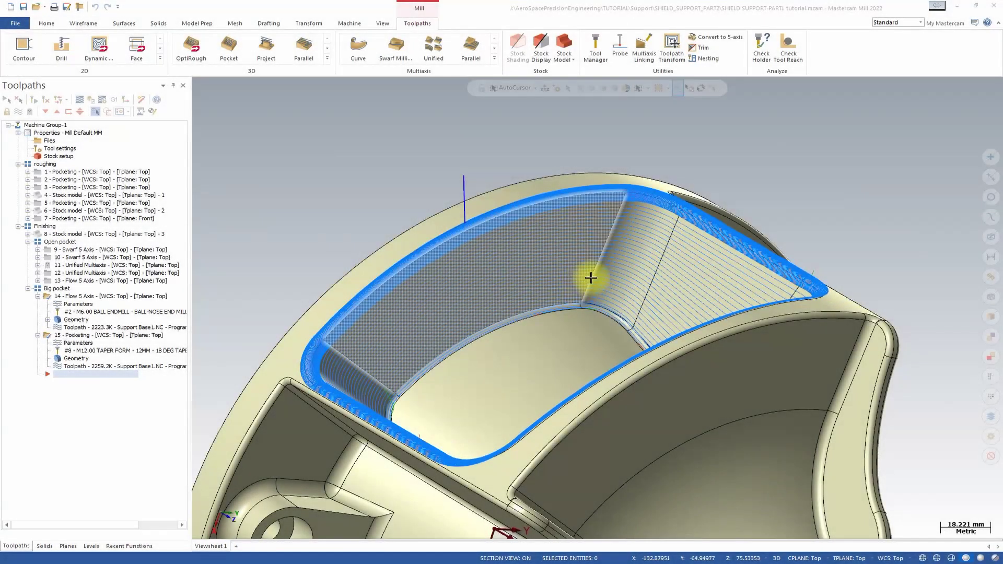
middle_drag(821, 195, 541, 318)
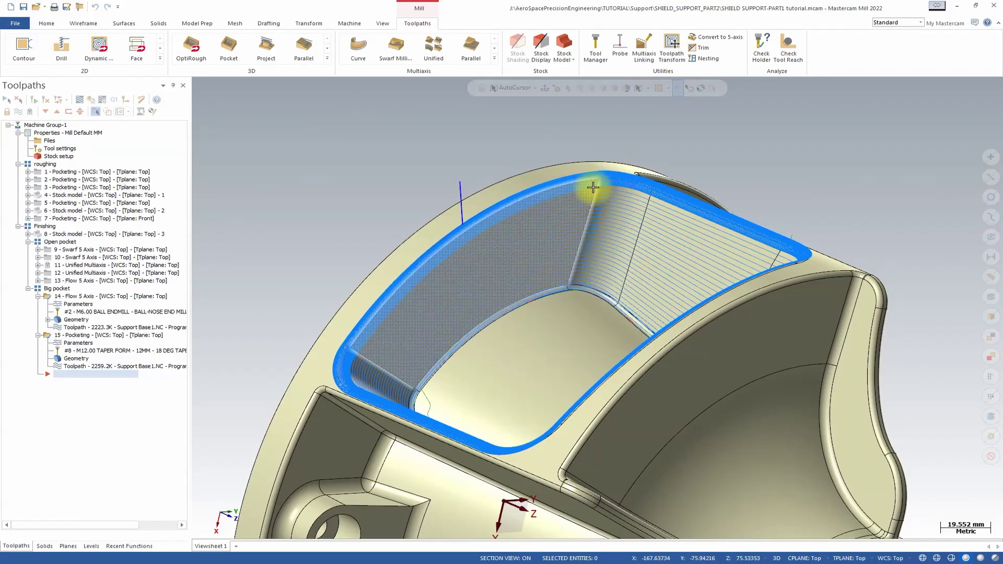
middle_drag(604, 293, 575, 296)
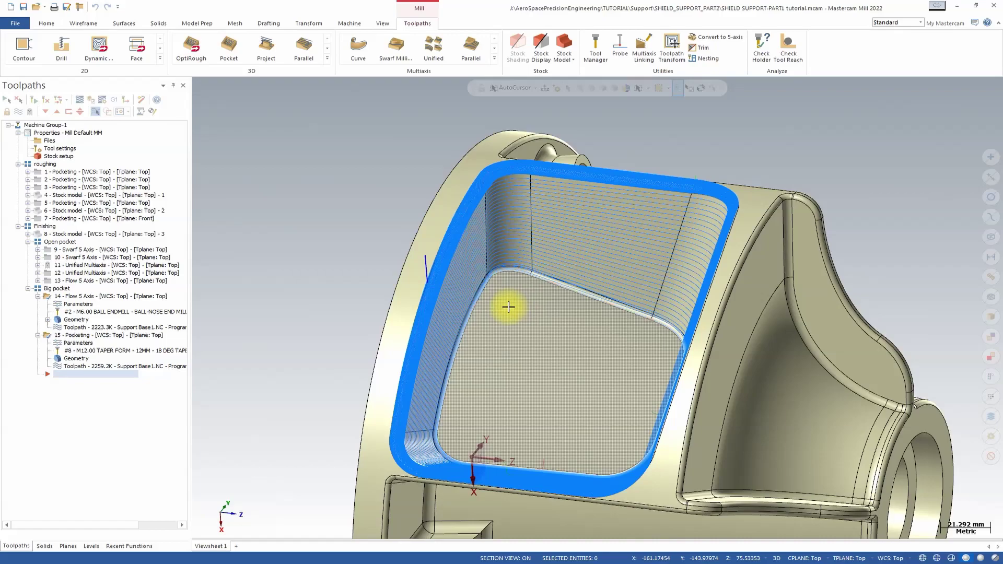
middle_drag(511, 305, 454, 298)
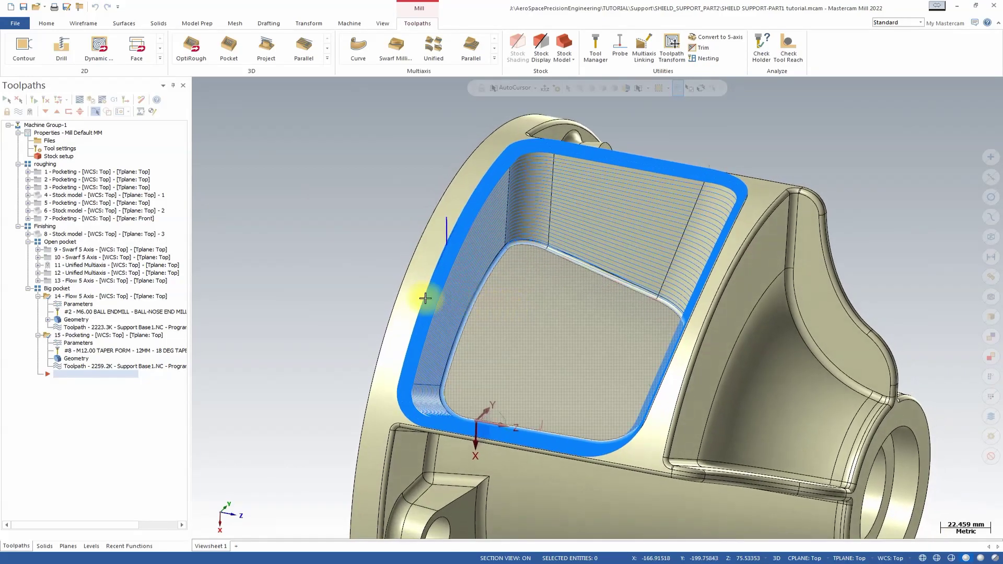
Copy the big pocket's Pocketing operation after itself and assign the BALL-NOSE END MILL - 4 to the copy
click(87, 338)
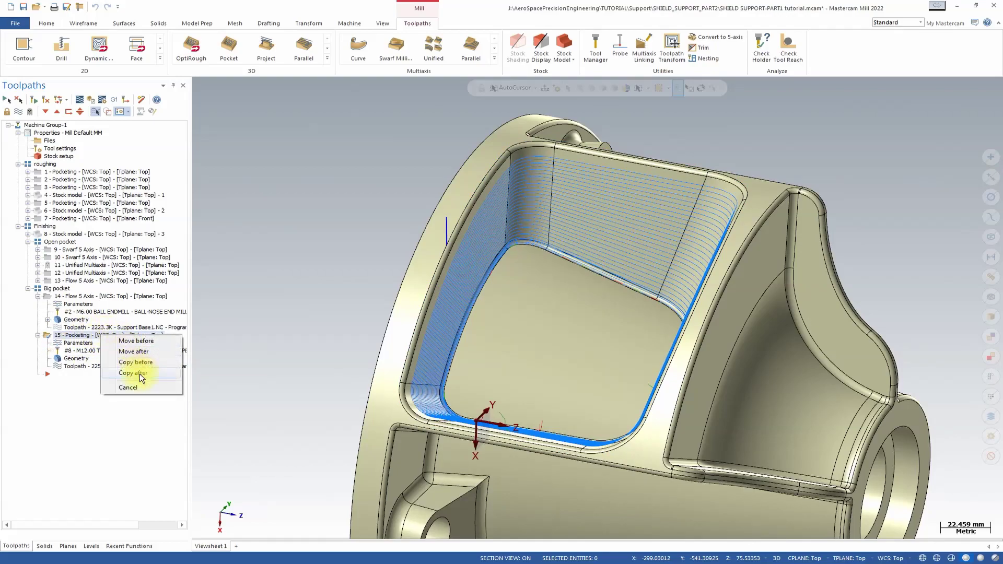
click(140, 374)
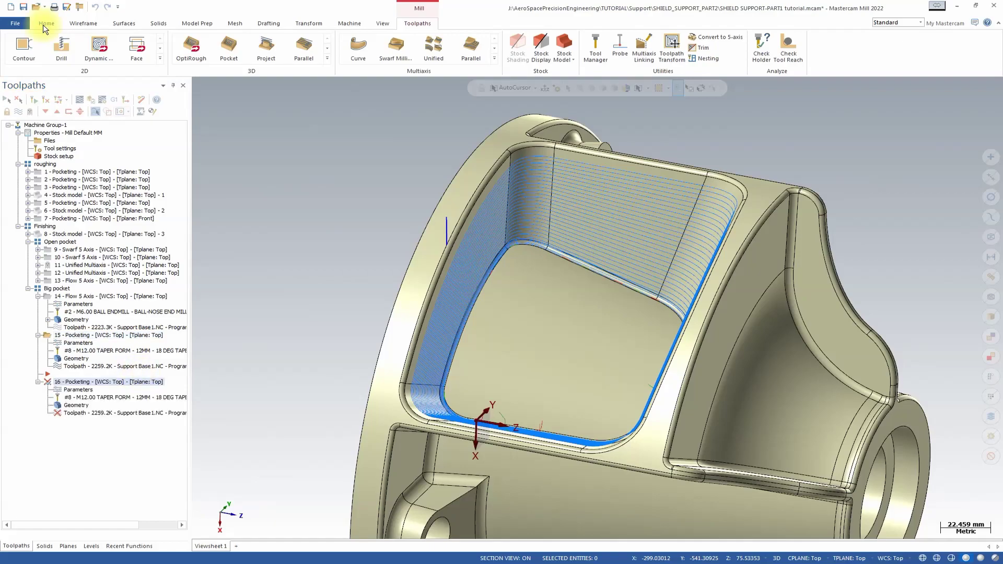
click(77, 390)
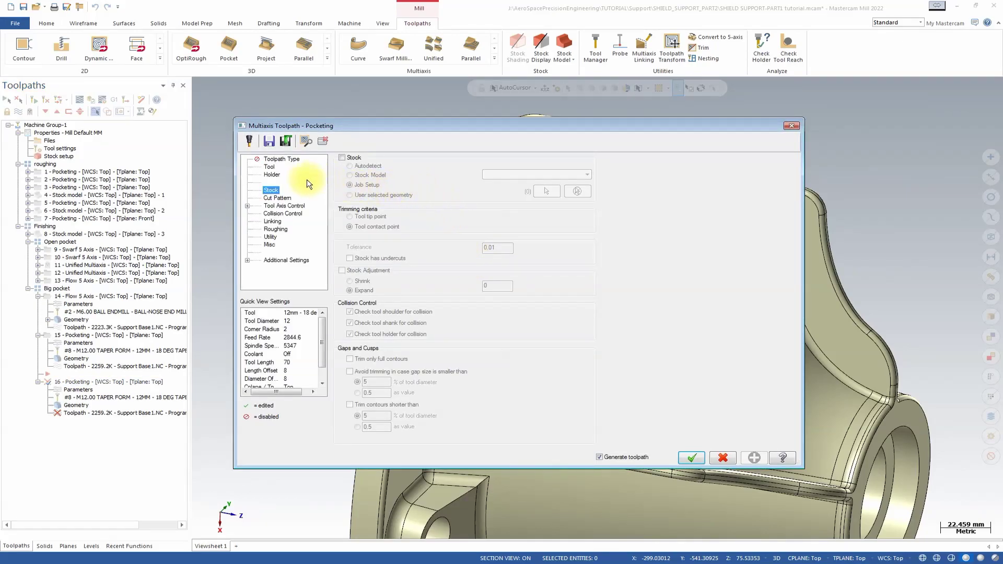
click(269, 167)
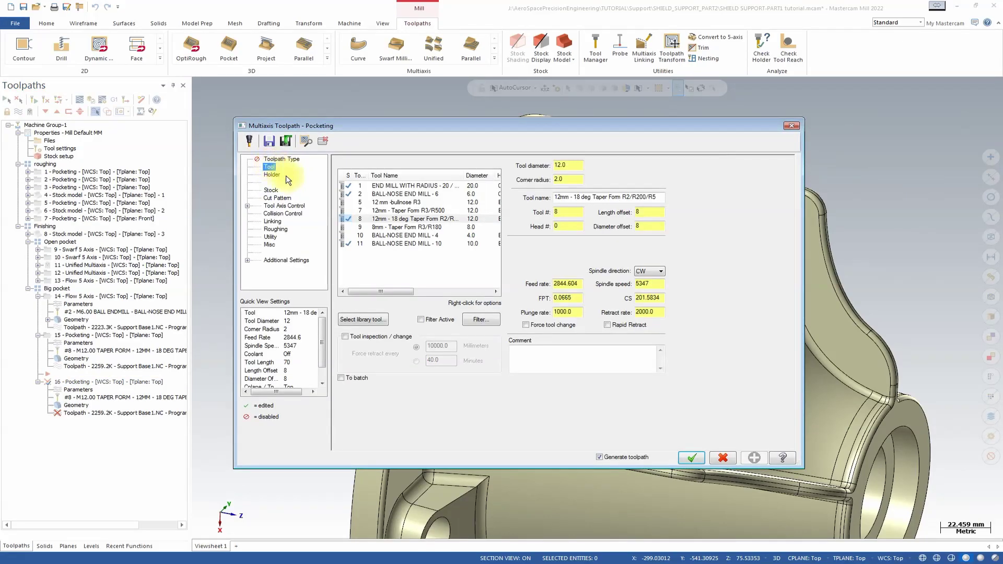
click(412, 236)
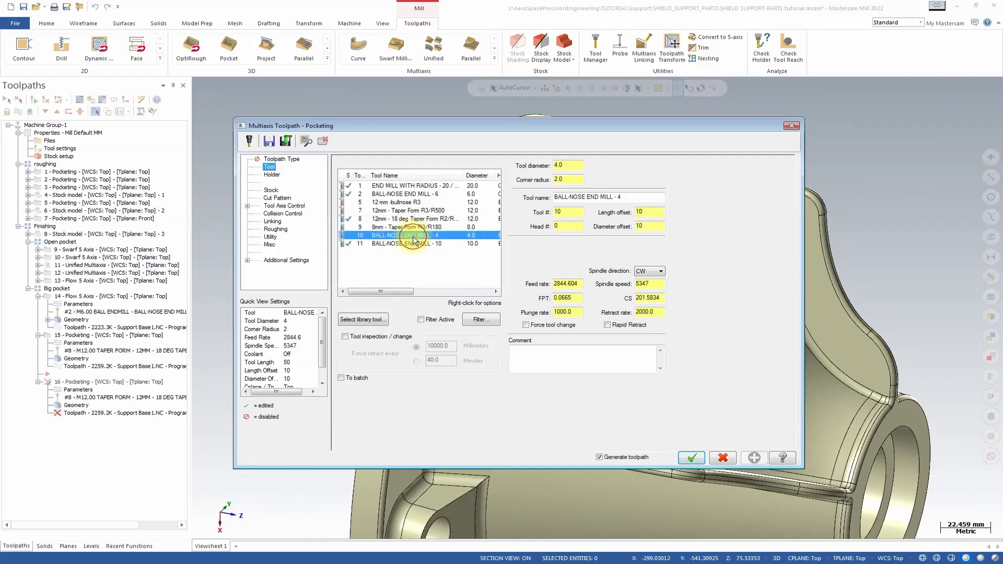
Change the copied operation's machining pattern to Floor finishing and open its maximum stepover for editing
click(270, 190)
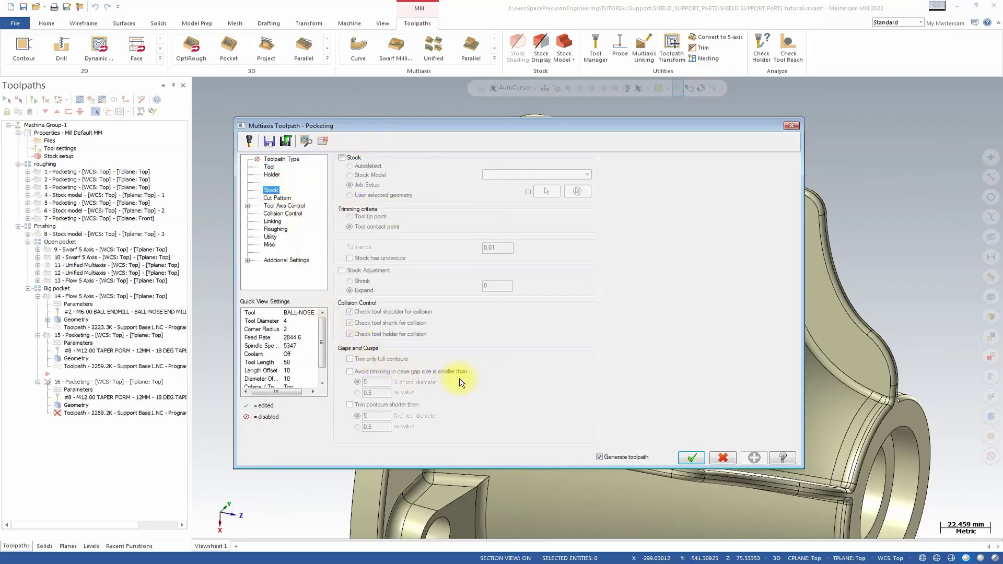
click(277, 198)
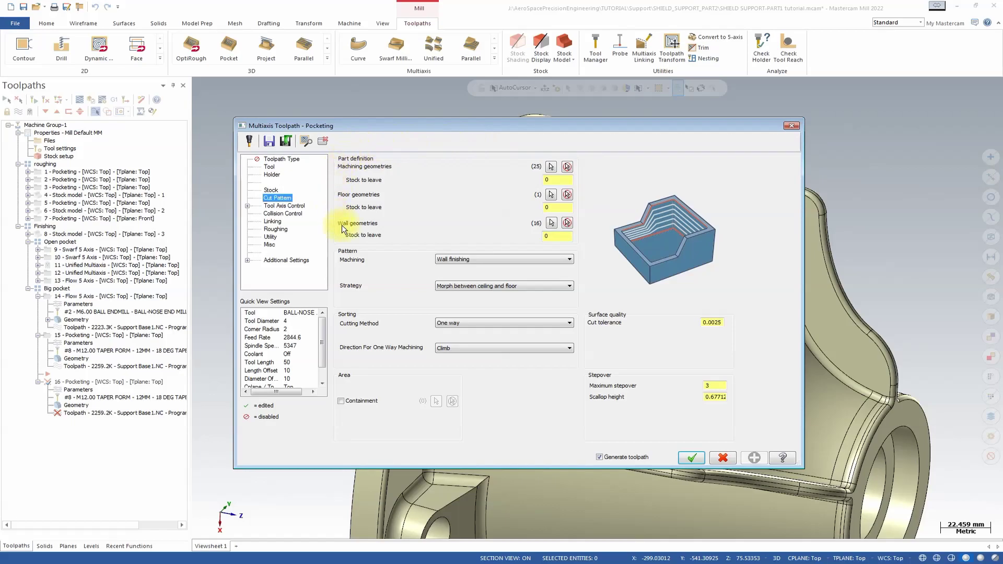
click(569, 261)
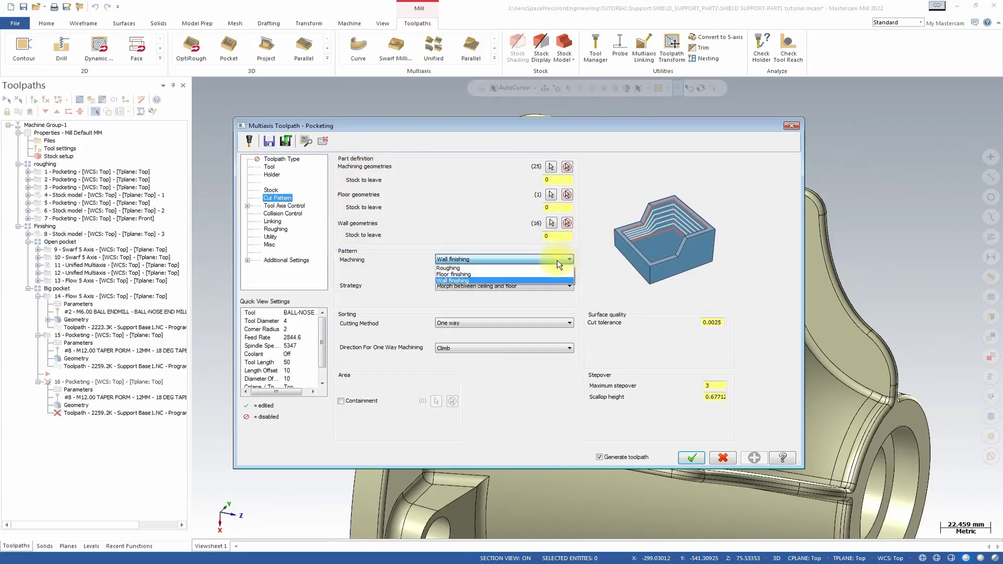
click(521, 274)
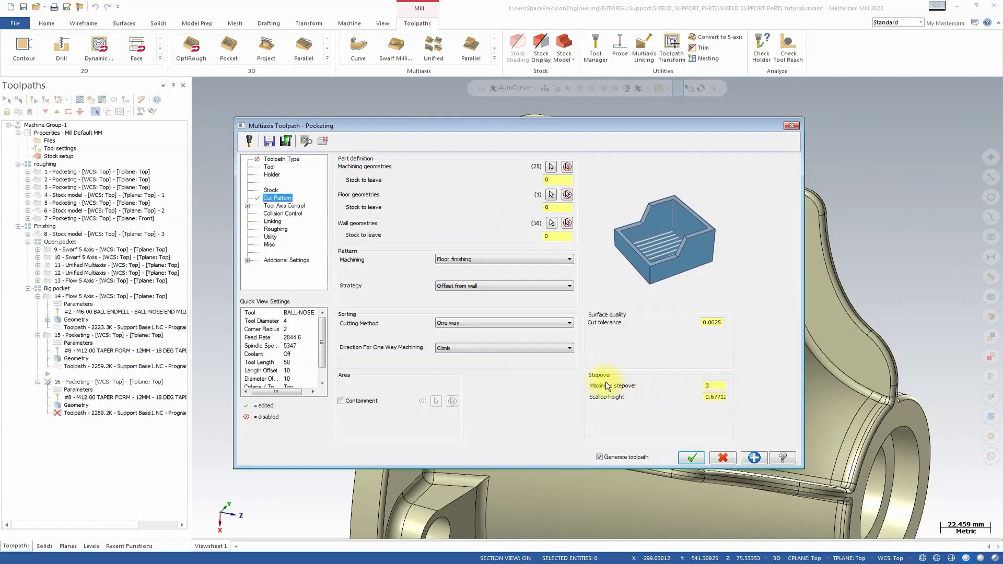
double_click(715, 386)
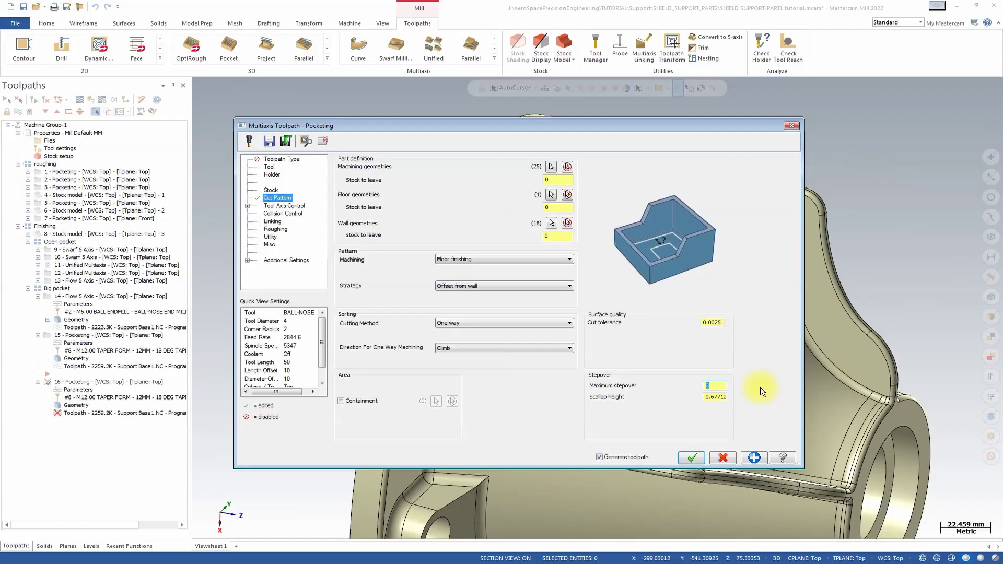
Set the tool axis control's preferred and minimum contact points to 0 and the maximum contact point to 15 percent of cutting length
click(298, 206)
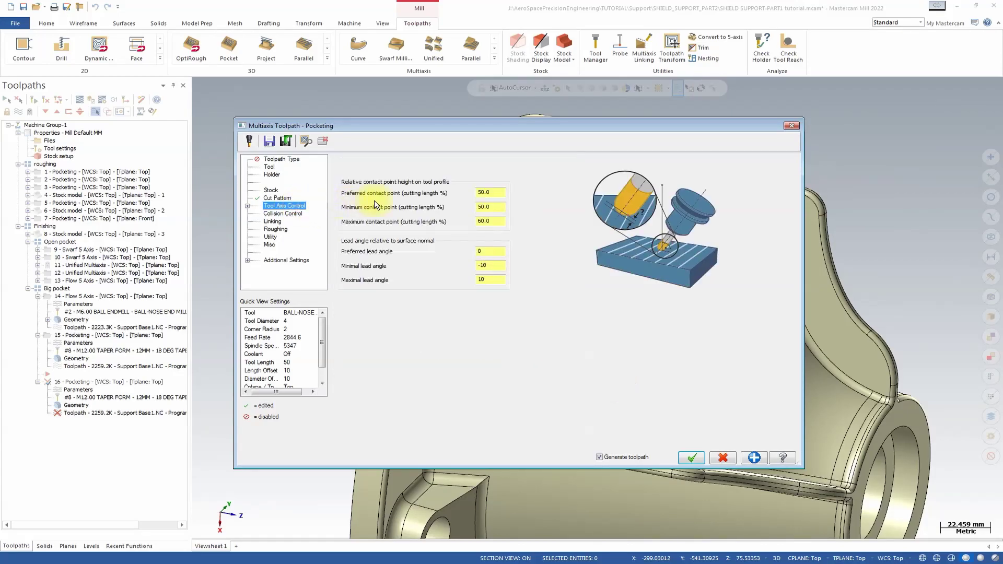
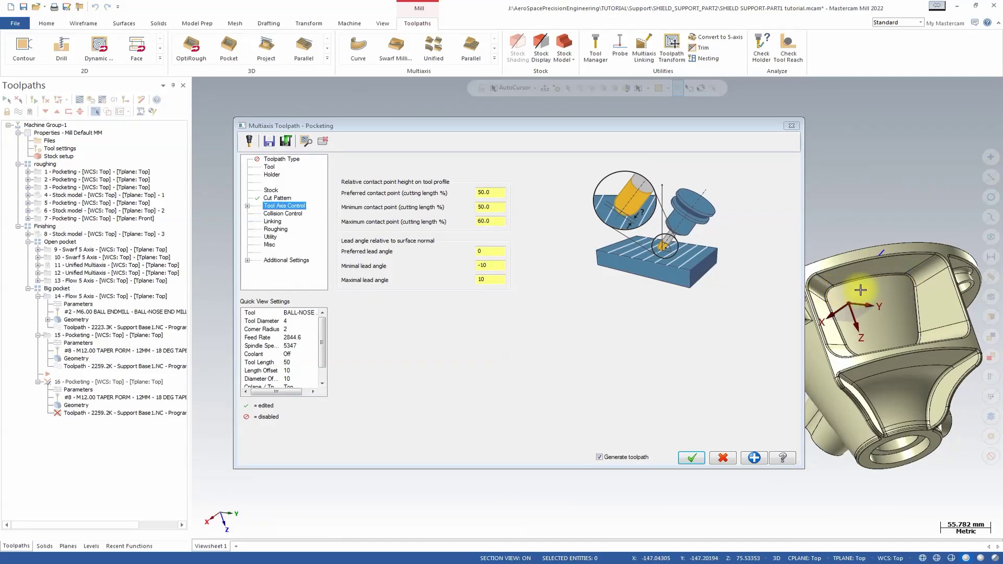
middle_drag(883, 287, 892, 288)
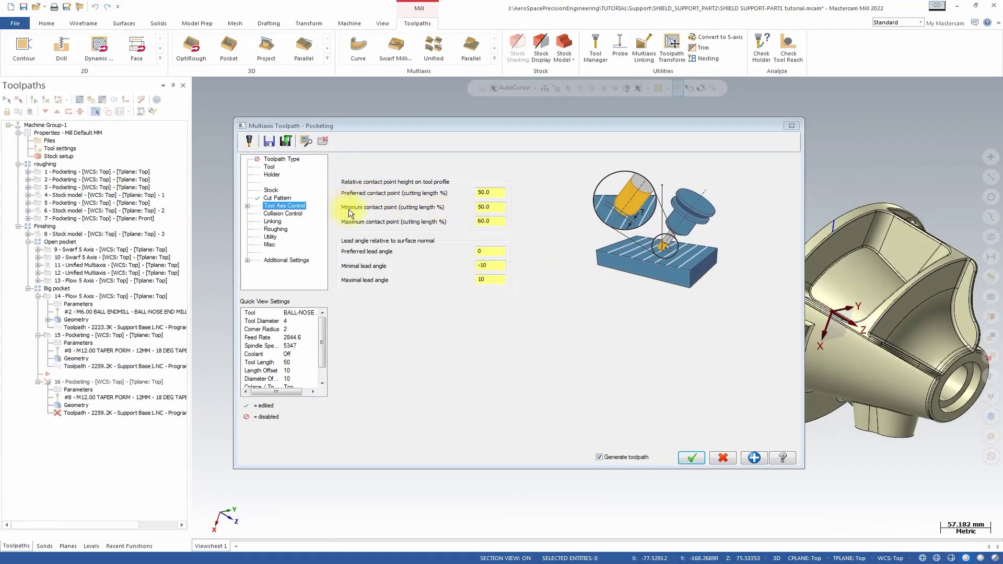
double_click(488, 207)
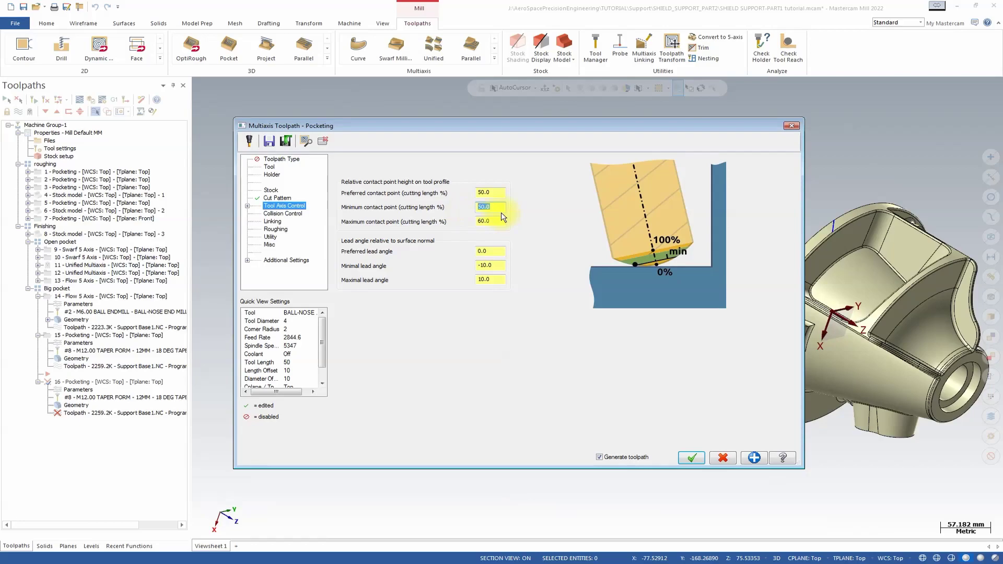
text(0)
click(495, 192)
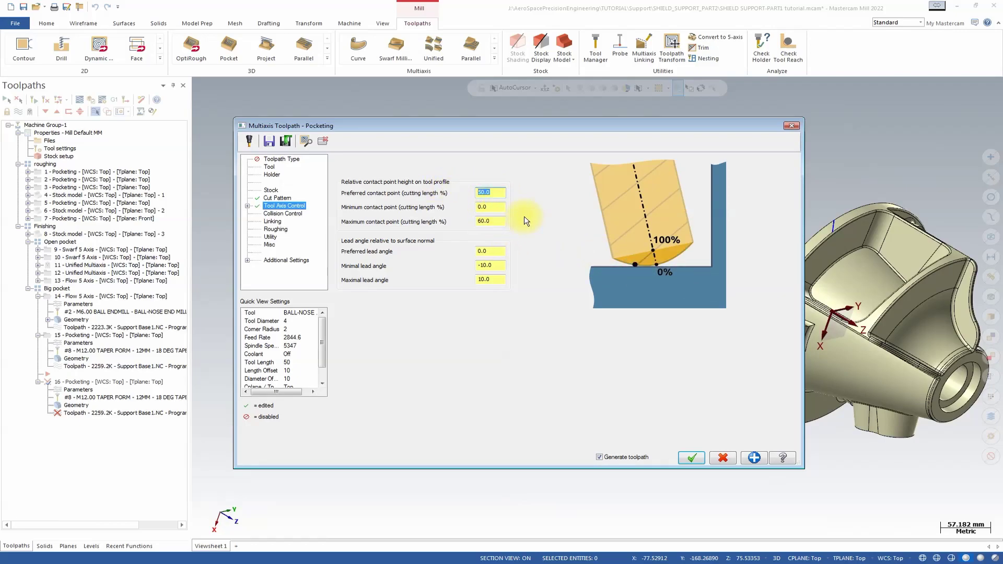
text(0)
click(494, 221)
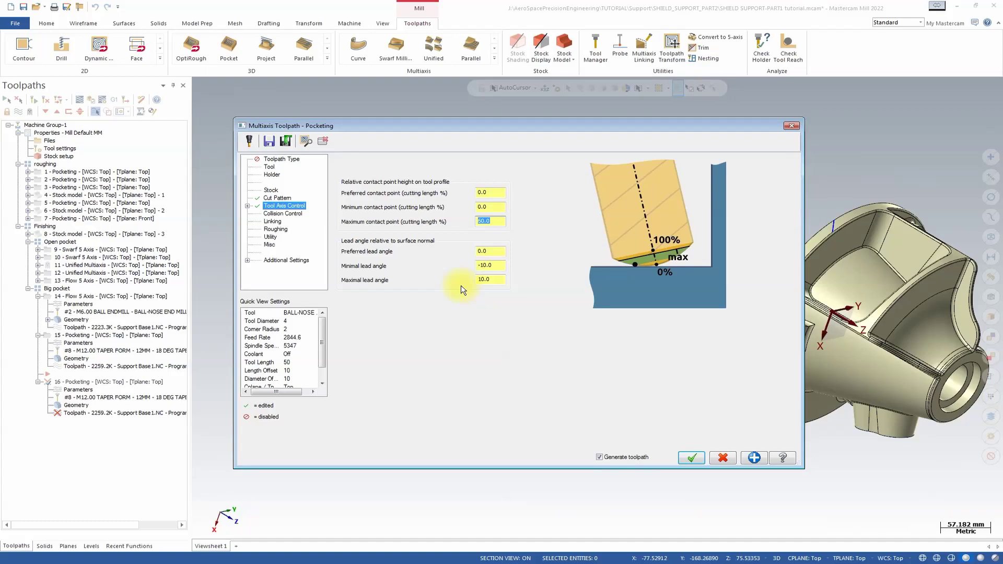
text(15)
click(285, 214)
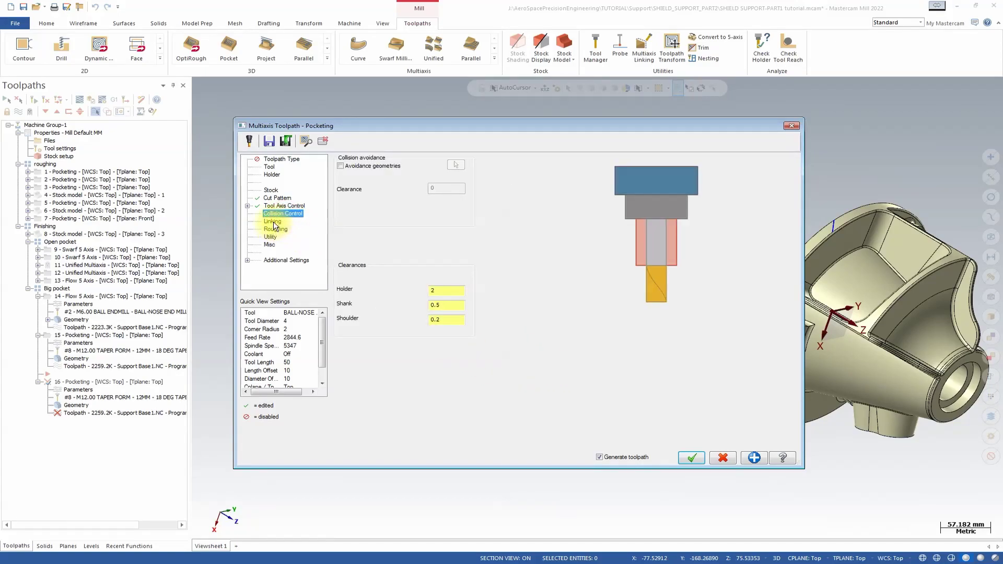
Review the copied operation's linking, roughing, utility, miscellaneous, tool axis and cut pattern settings, and generate the floor-finishing toolpath
click(272, 221)
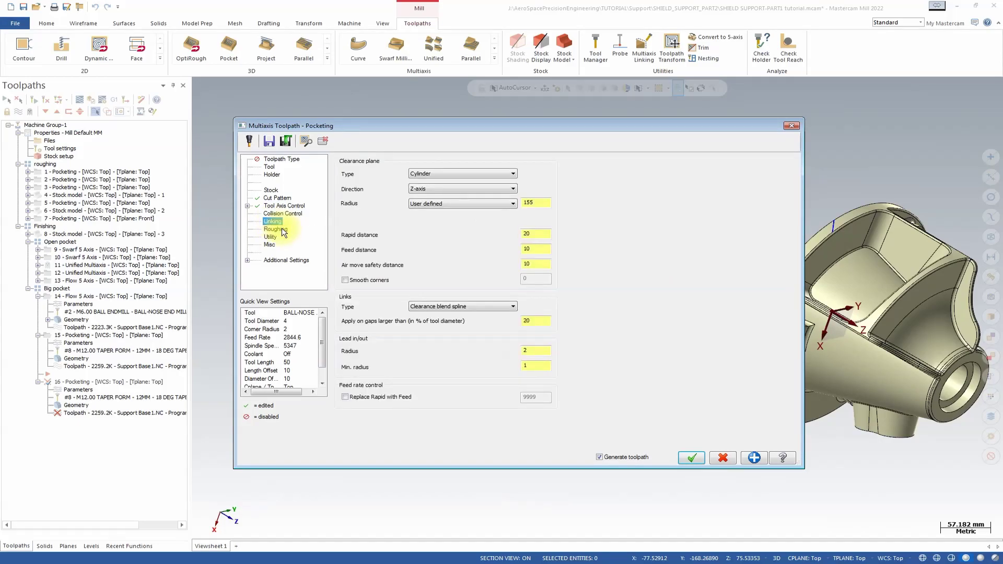
click(281, 229)
click(271, 237)
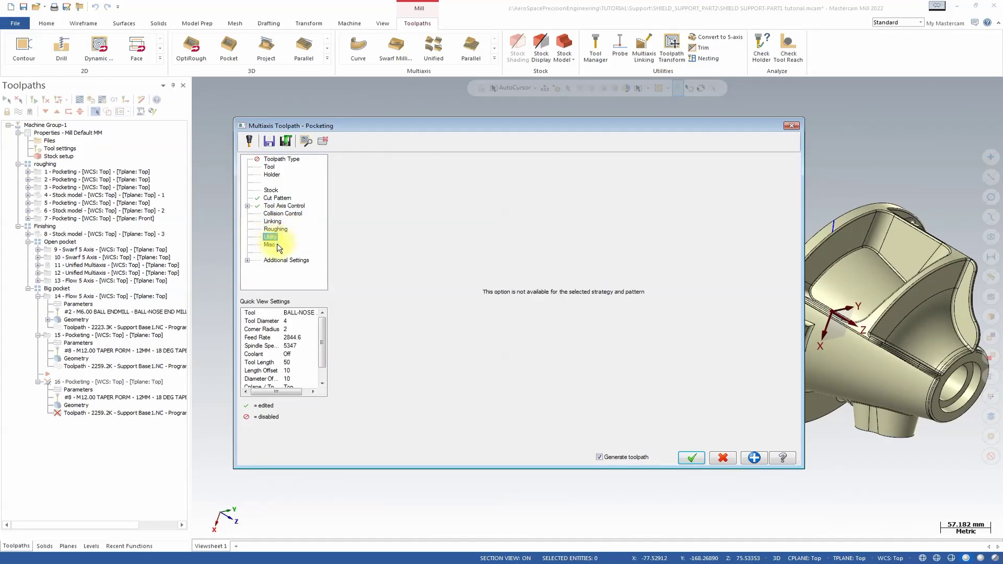
click(269, 244)
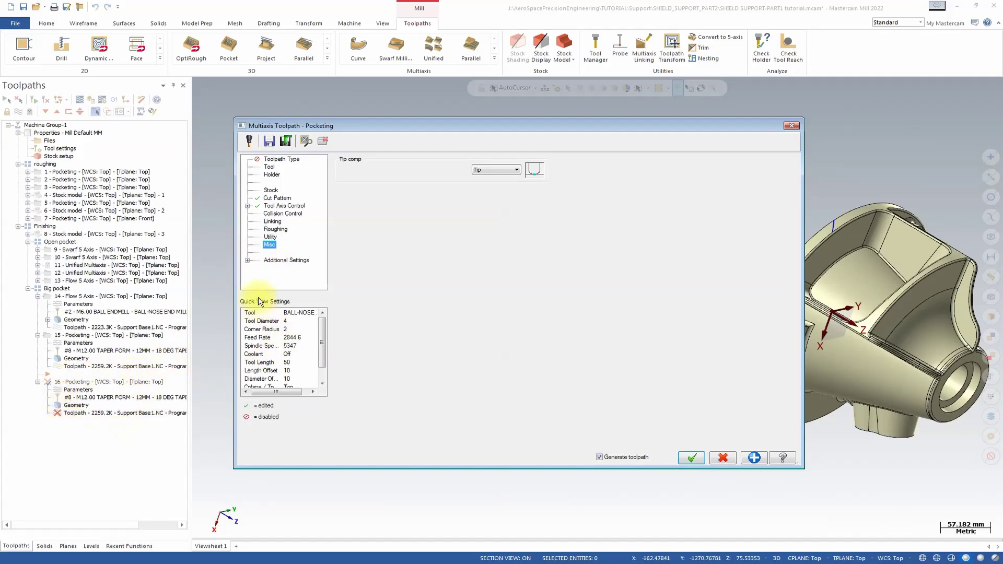
click(272, 207)
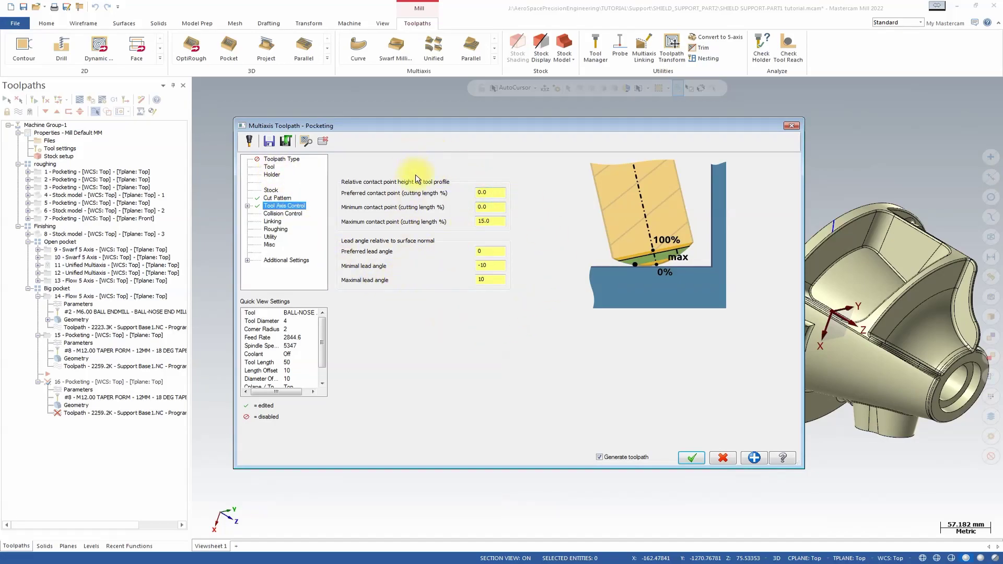
click(271, 199)
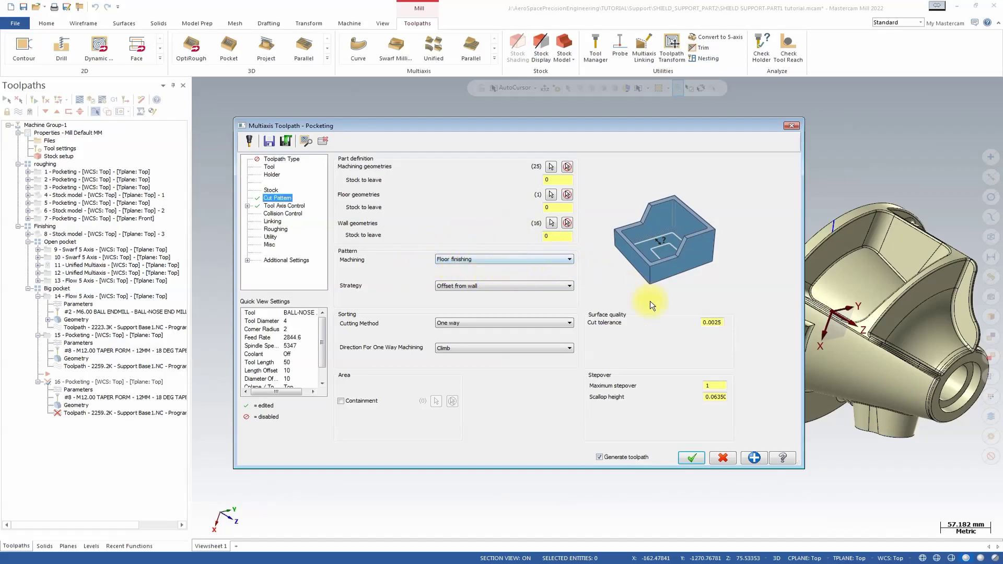
click(691, 460)
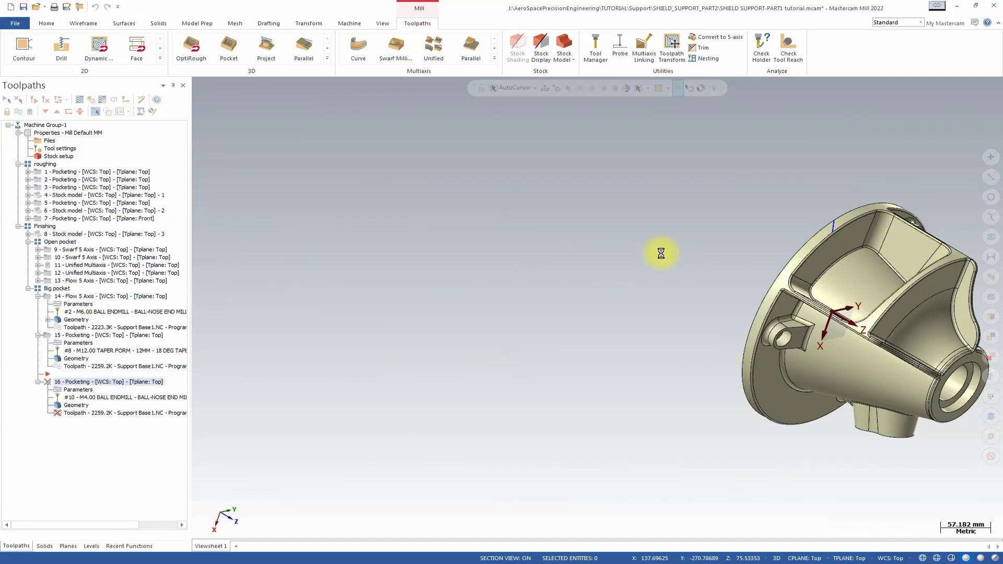
Examine the generated finishing toolpath across the big pocket's floor and along its corners
scroll(660, 254, down, 1)
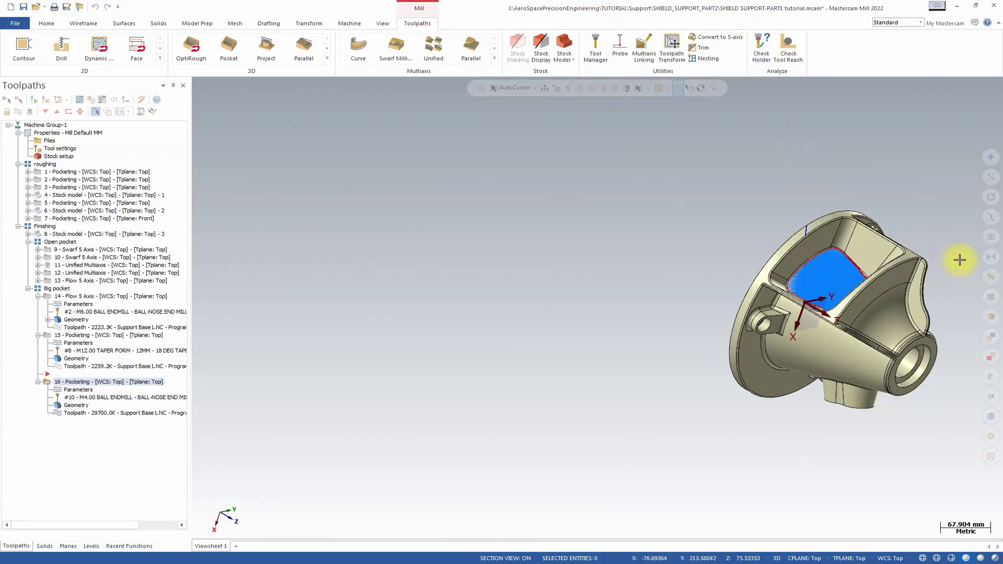
scroll(960, 260, up, 5)
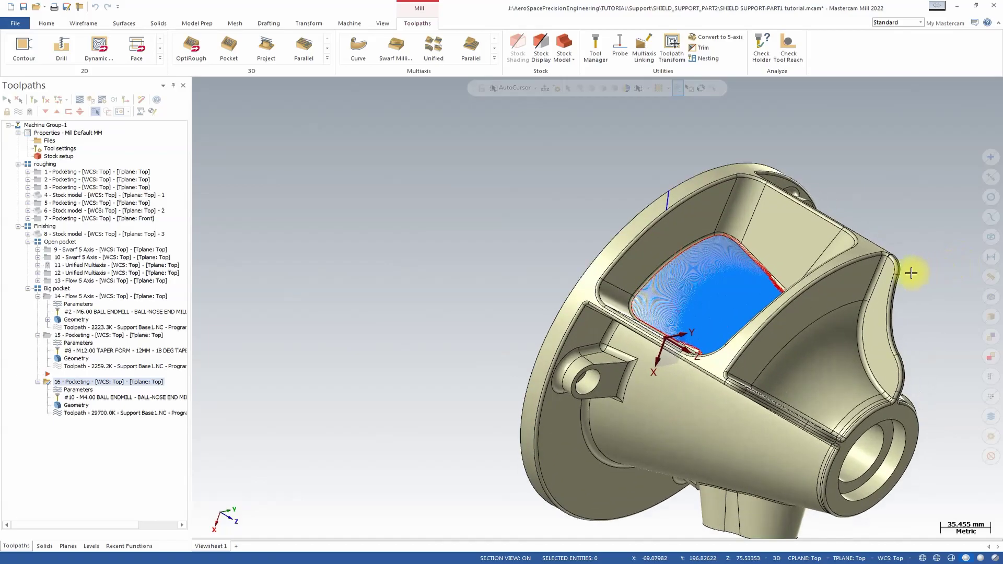
scroll(731, 262, up, 5)
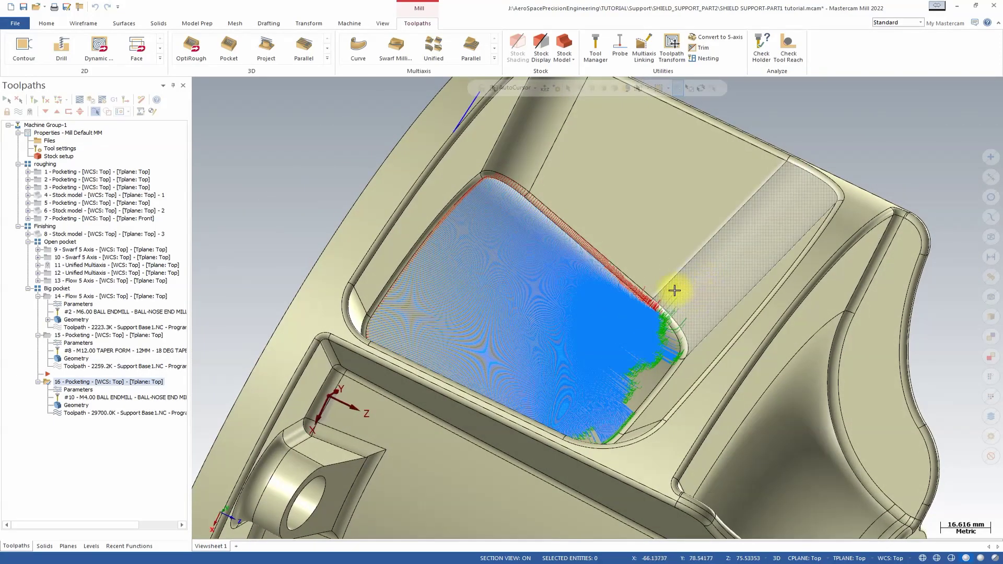
scroll(674, 291, down, 2)
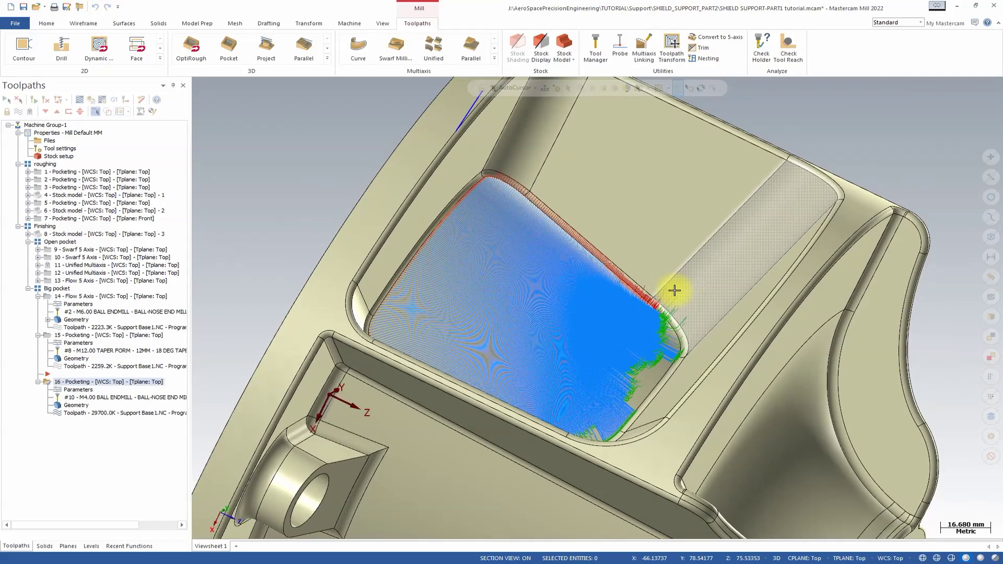
middle_drag(672, 299, 581, 354)
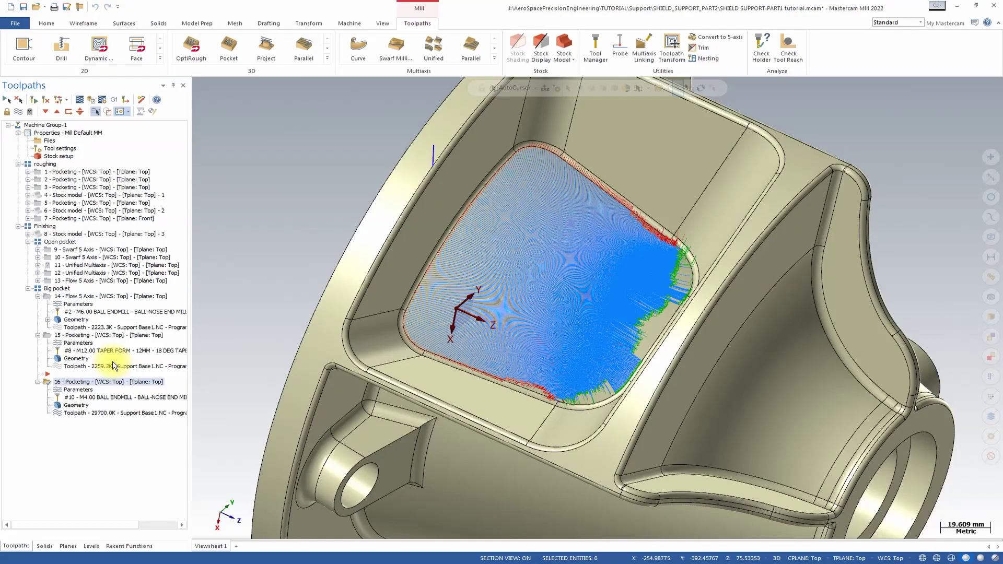
Reset the big pocket's floor-finishing Pocketing operation to its default parameters, check its assigned tool, and disable the stock option
double_click(91, 392)
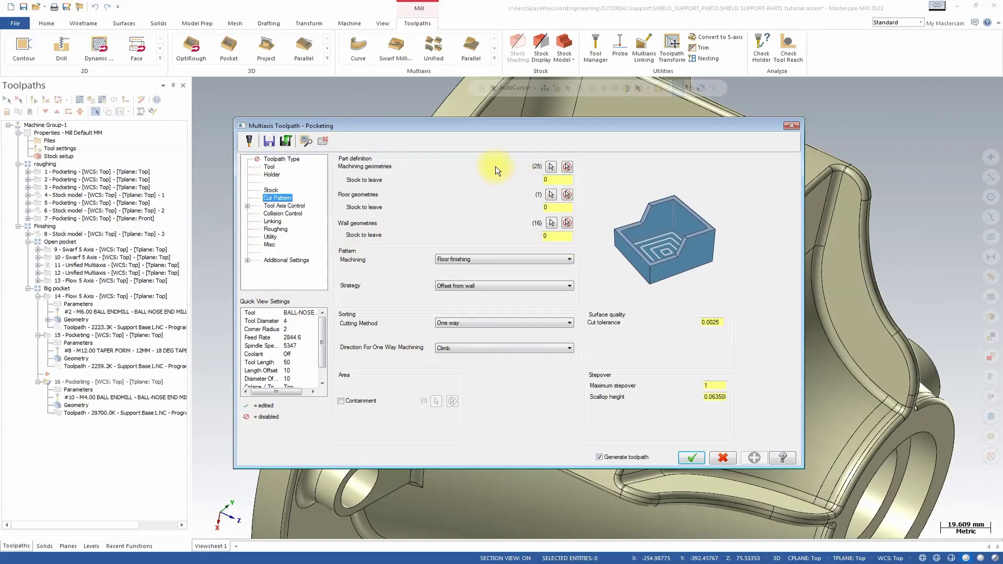
click(290, 141)
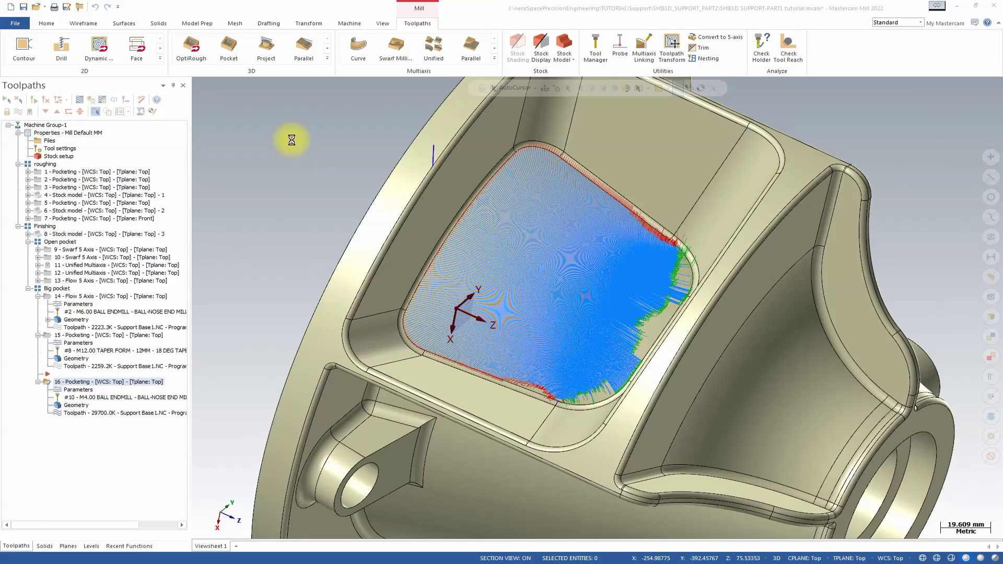
click(291, 141)
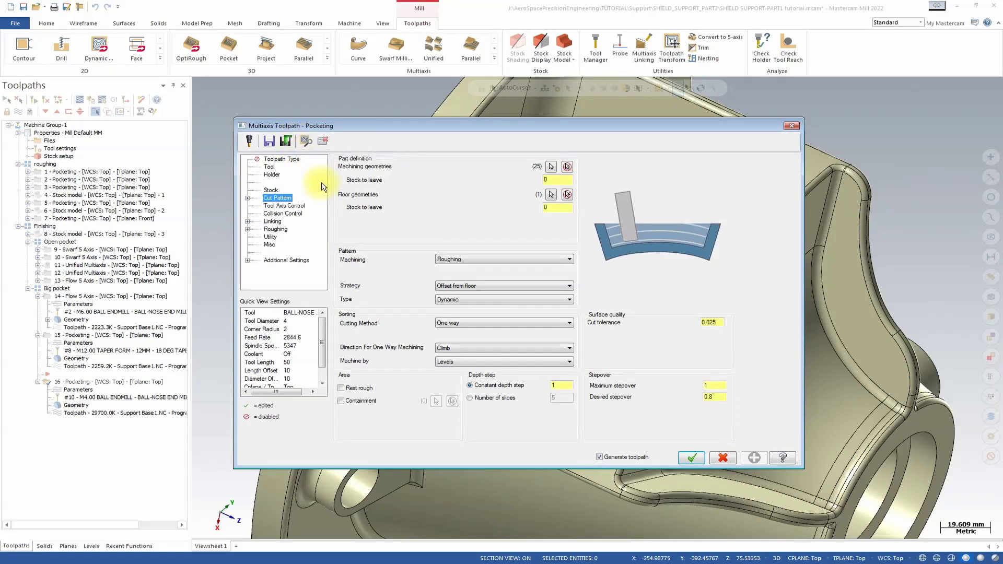
click(269, 167)
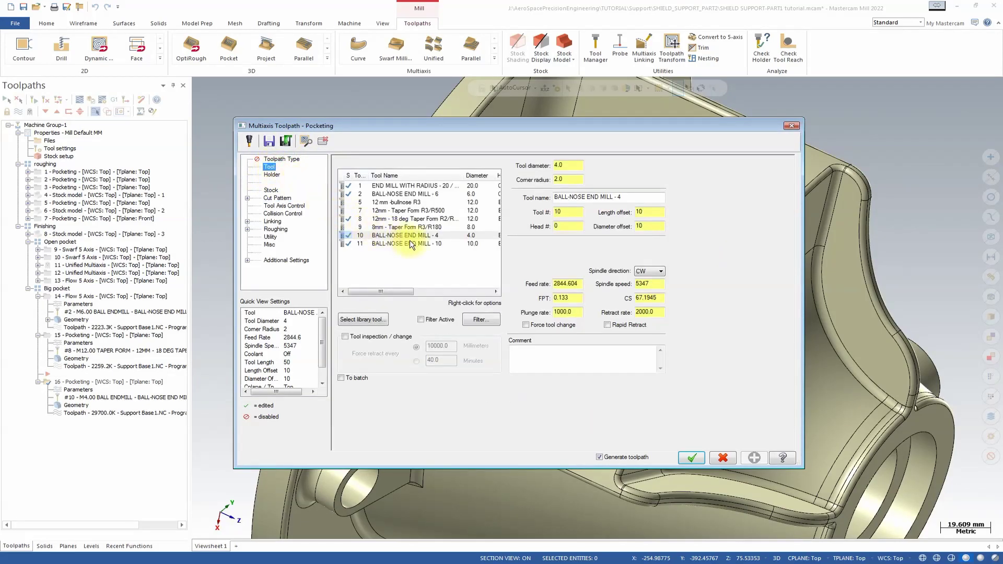
click(273, 191)
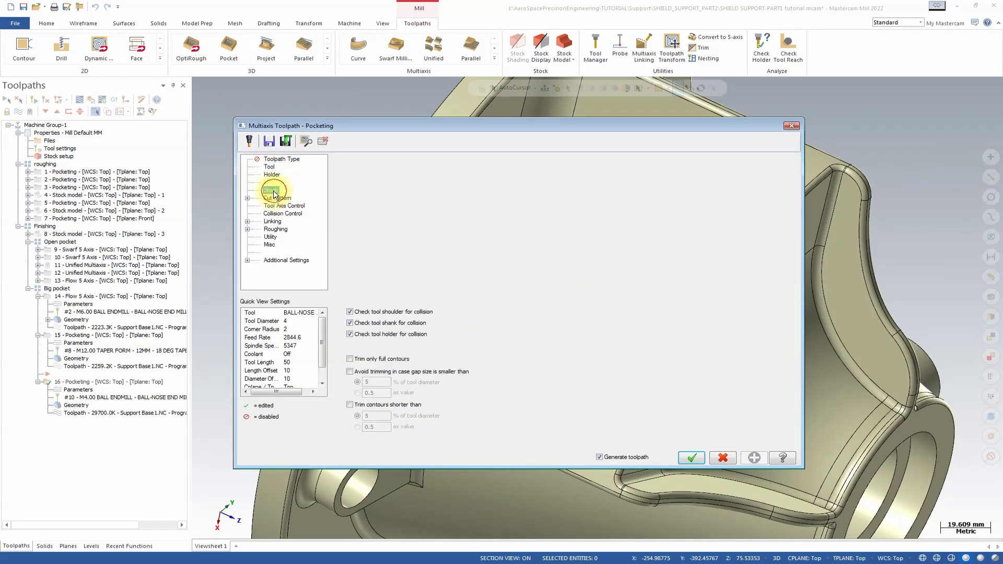
click(341, 157)
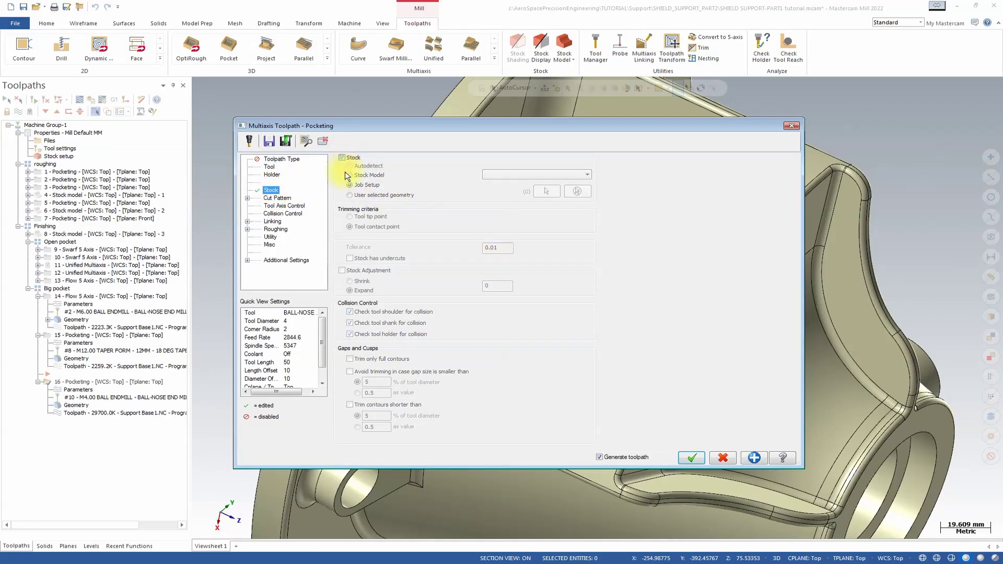
Set the machining pattern to Floor finishing with the Offset from wall strategy and open the cut tolerance for editing
click(284, 199)
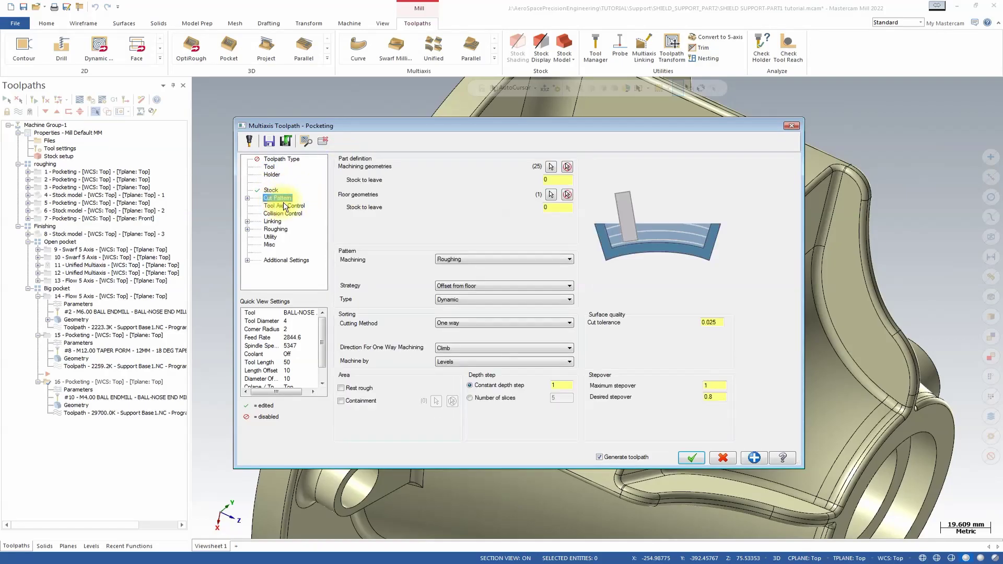
click(478, 260)
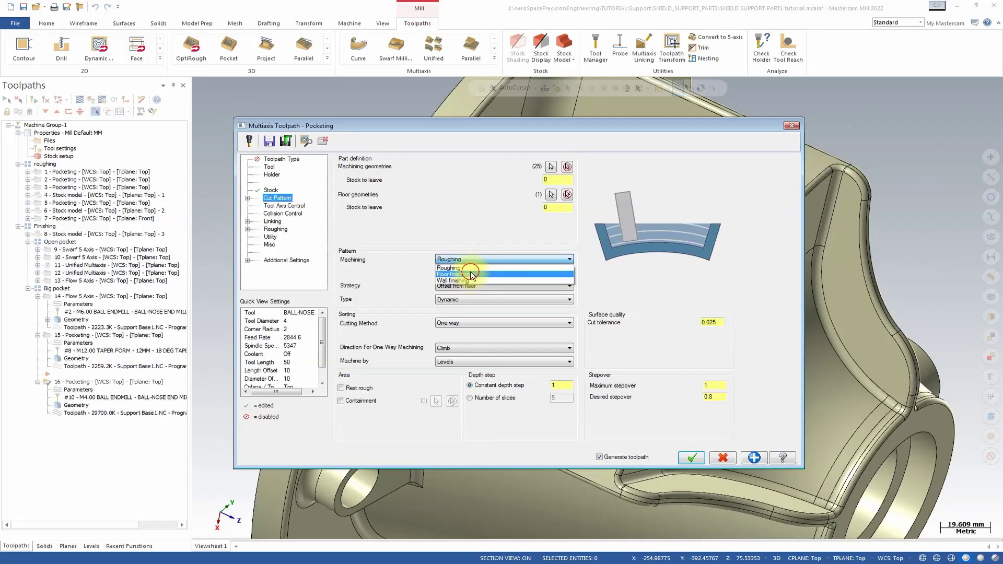
click(471, 272)
click(476, 284)
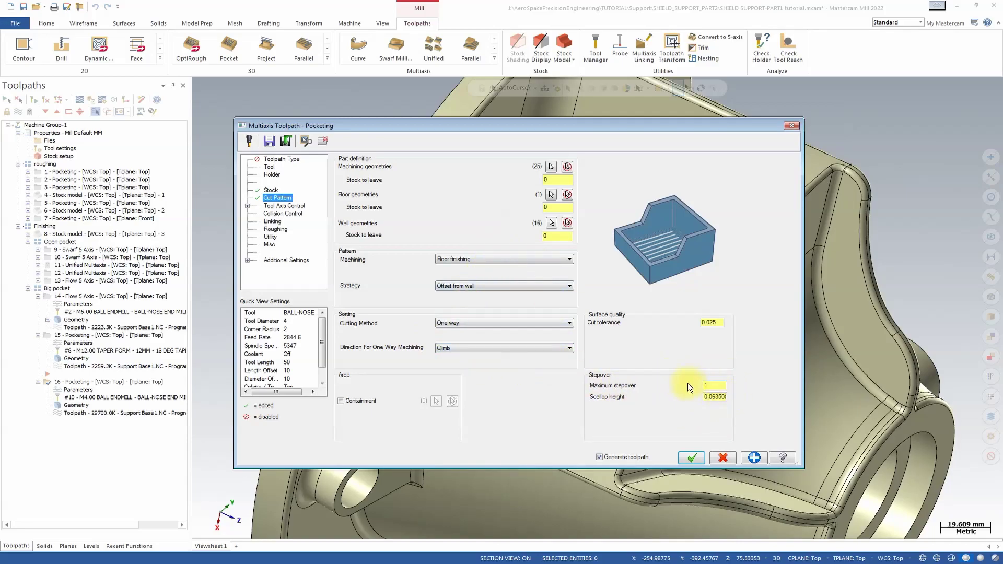
click(712, 322)
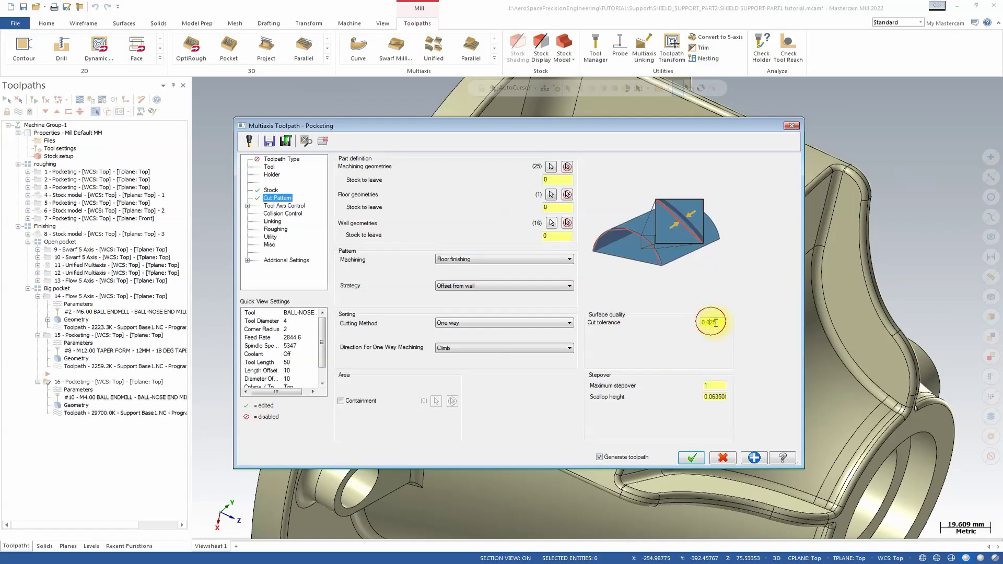
Set the minimum and preferred tool contact points to 0 and the maximum contact point to 15 percent of cutting length
click(292, 206)
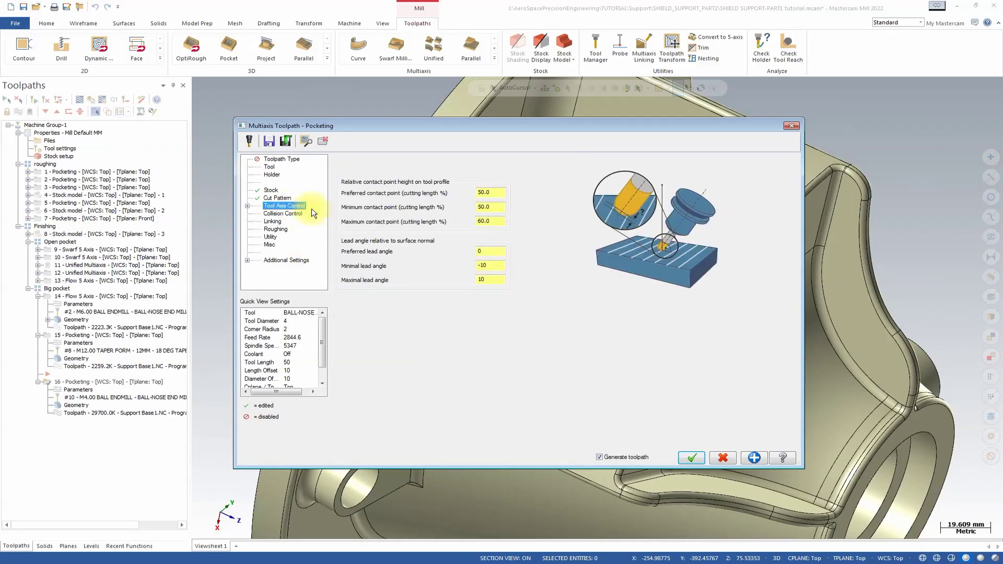
click(494, 209)
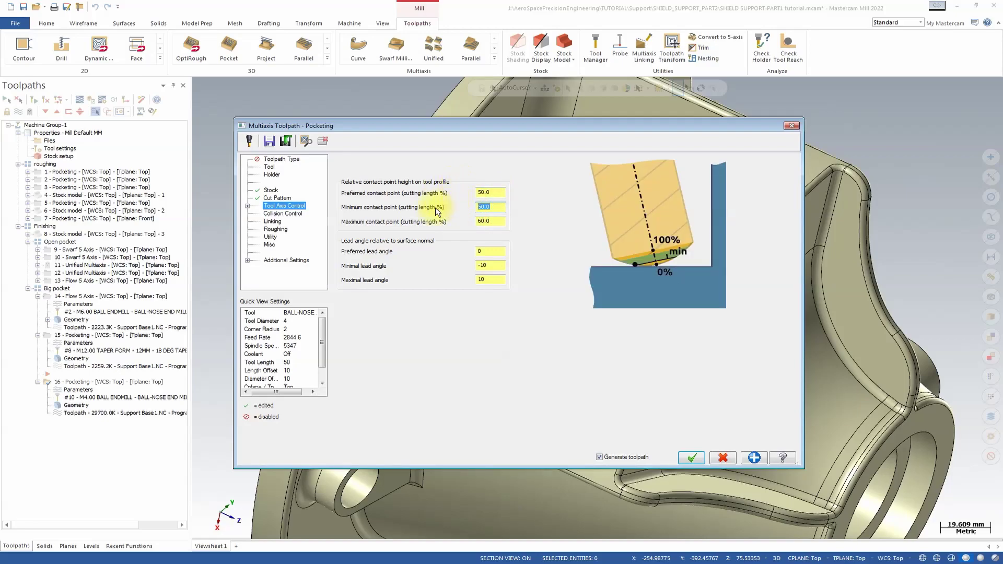
text(0)
click(487, 193)
text(0)
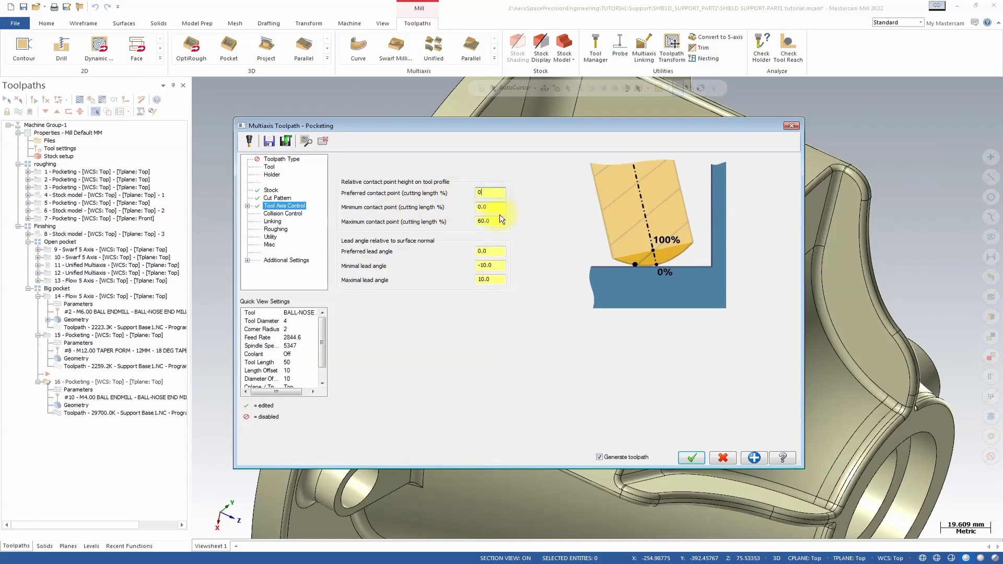
click(497, 220)
text(15)
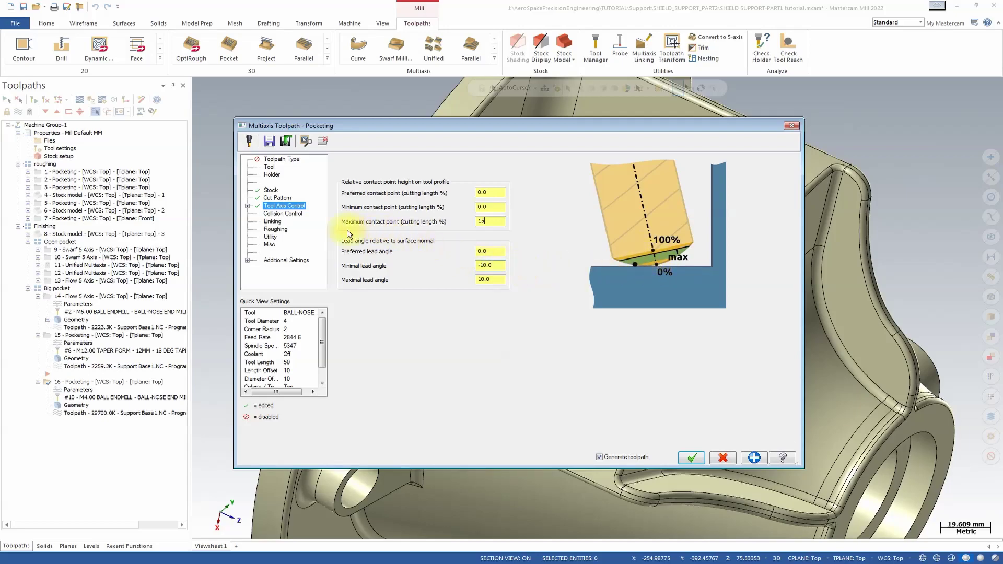
Change the linking clearance to a Cylinder around the Z-axis with a user-defined radius of 155
click(289, 214)
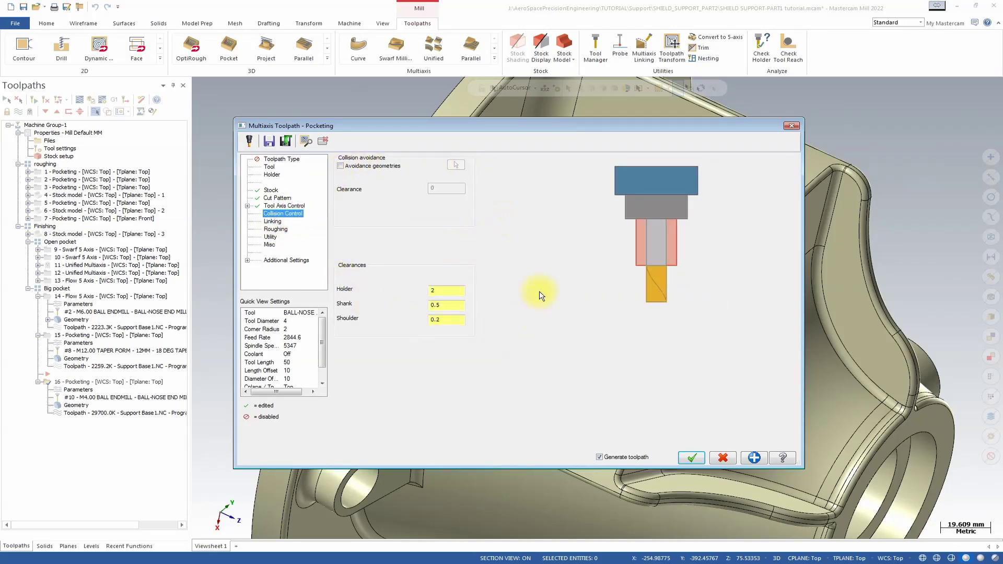
click(271, 223)
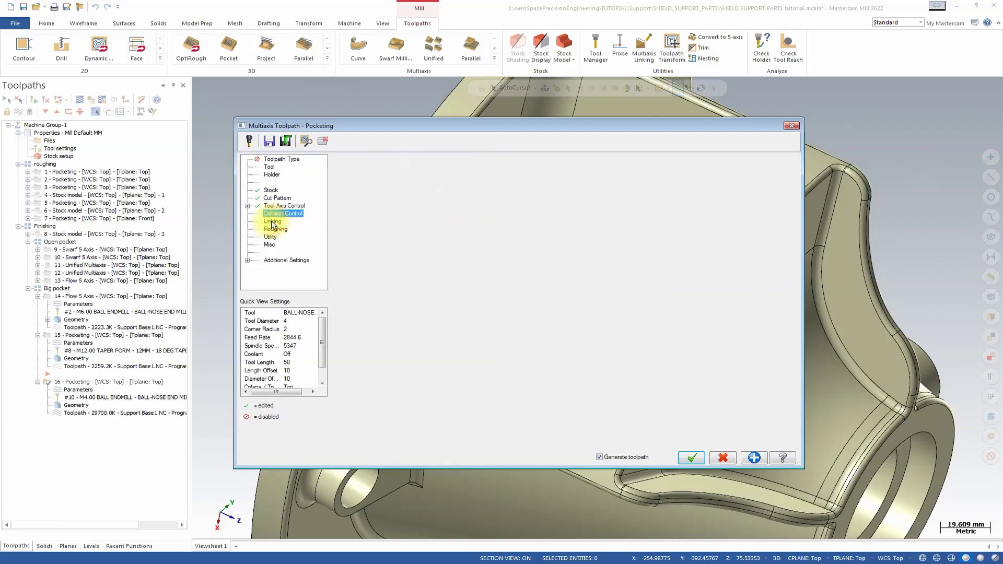
click(471, 174)
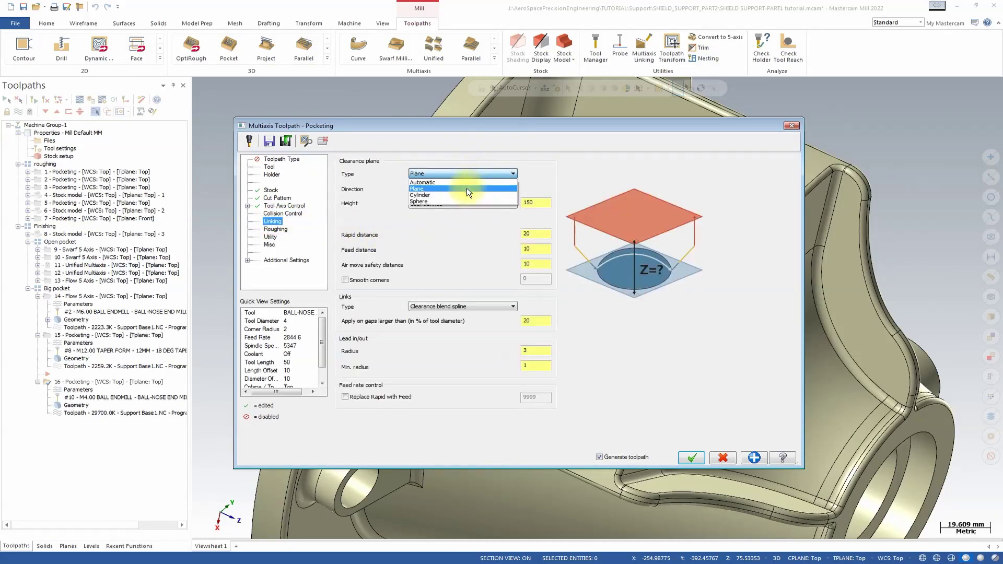
click(461, 195)
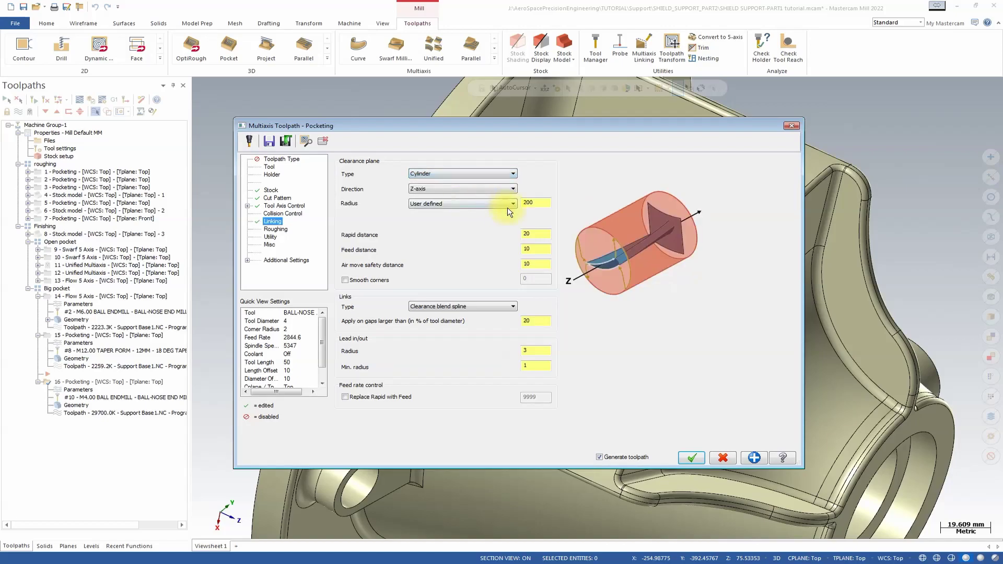
click(499, 205)
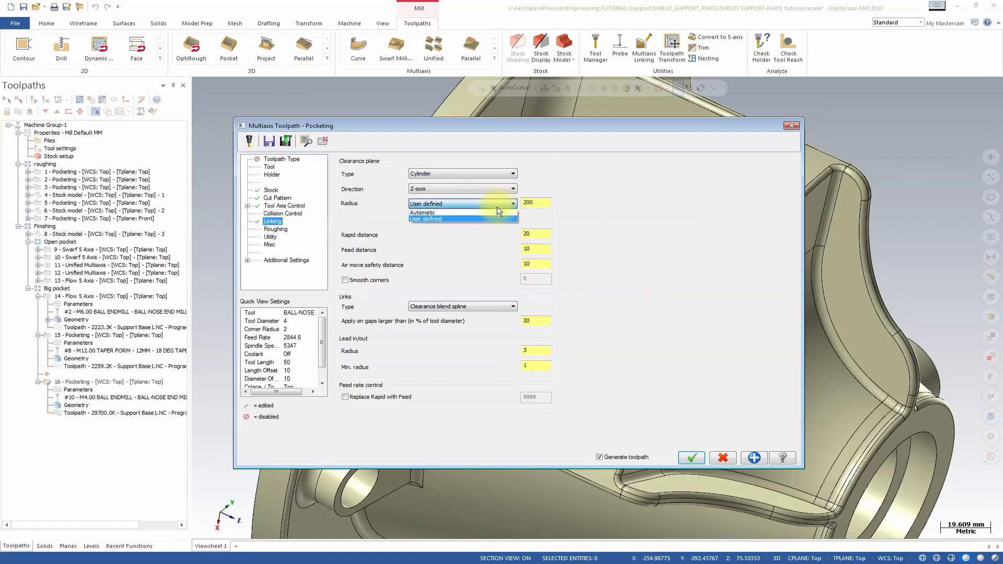
click(503, 205)
click(540, 205)
right_click(541, 206)
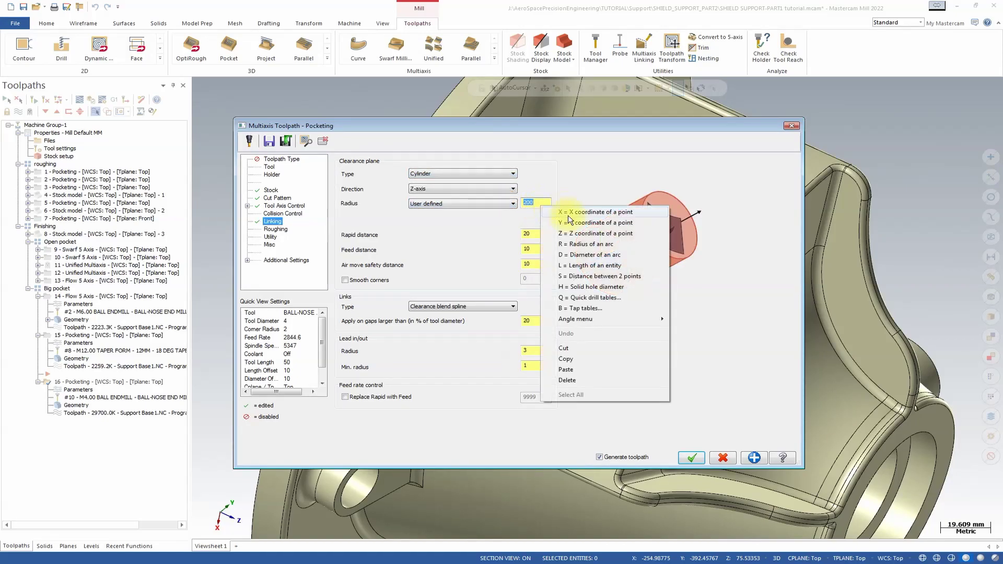
click(602, 245)
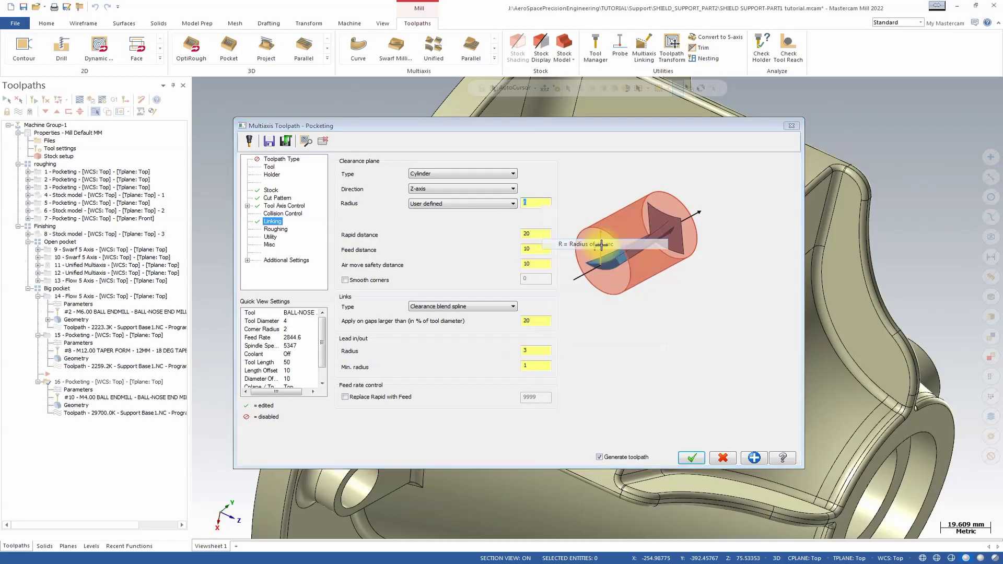
click(382, 230)
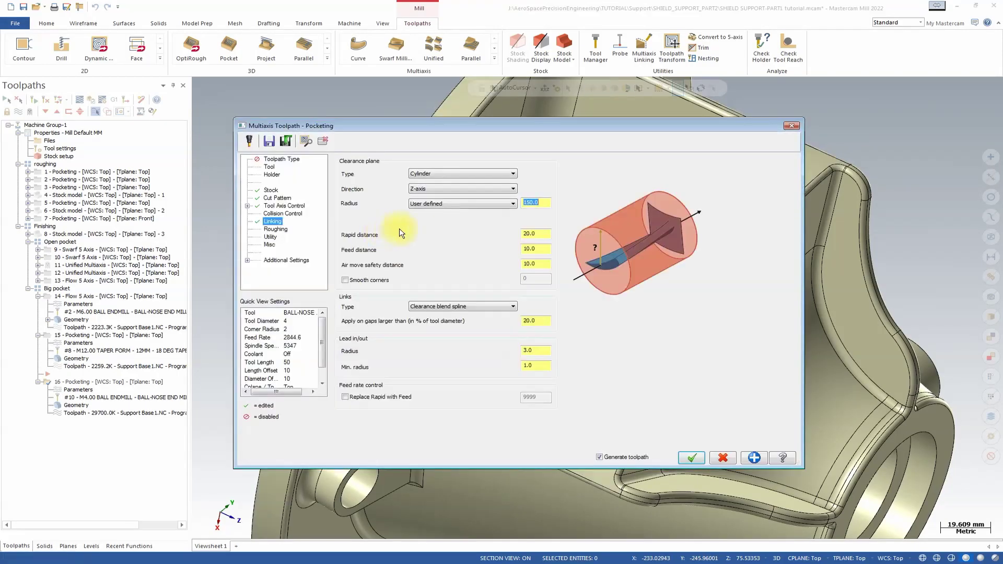
text(155)
Set the lead in/out radius to 2 and check the operation's roughing settings
click(532, 350)
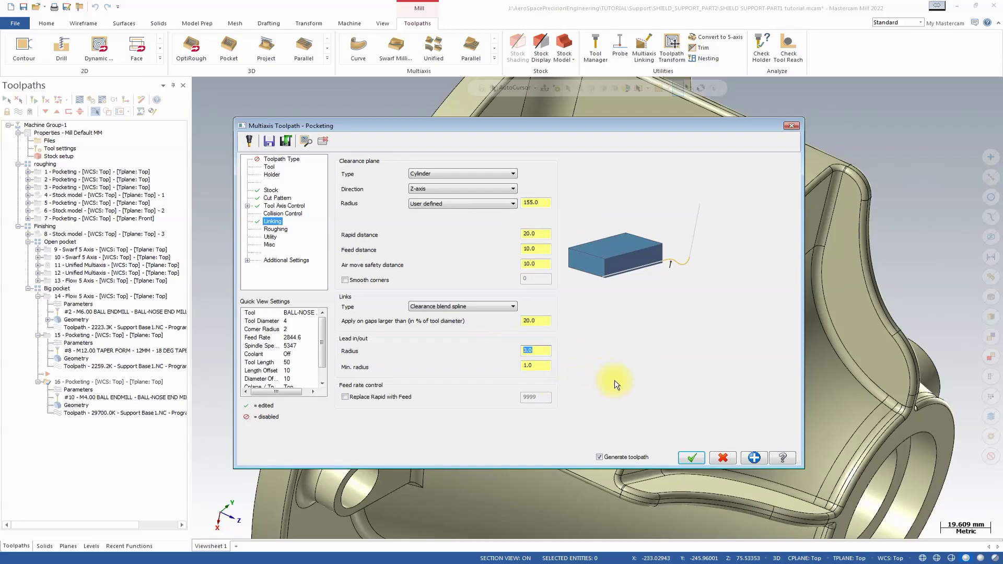
text(2)
click(276, 229)
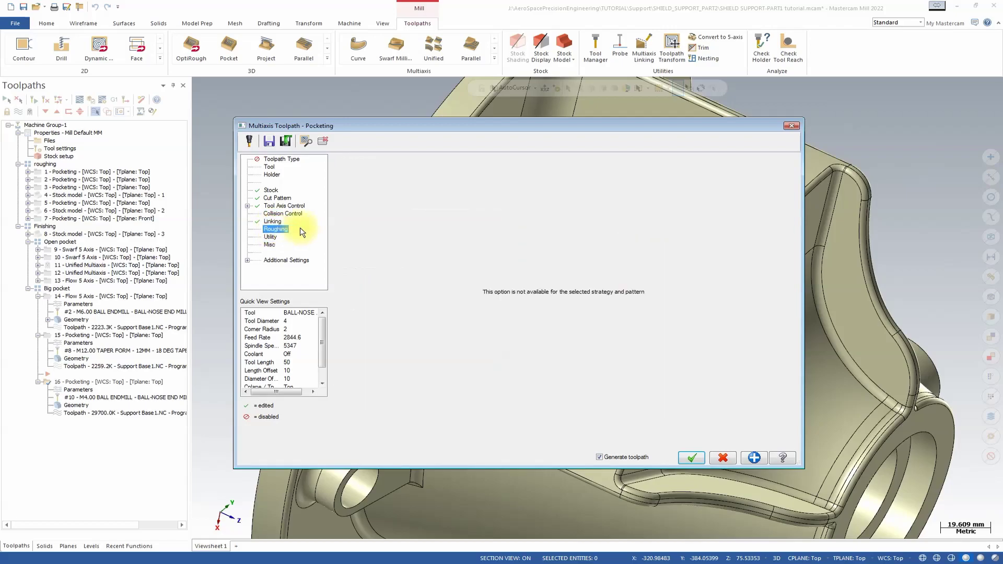
Review the floor-finishing operation's utility, misc and plane settings
click(270, 237)
click(269, 244)
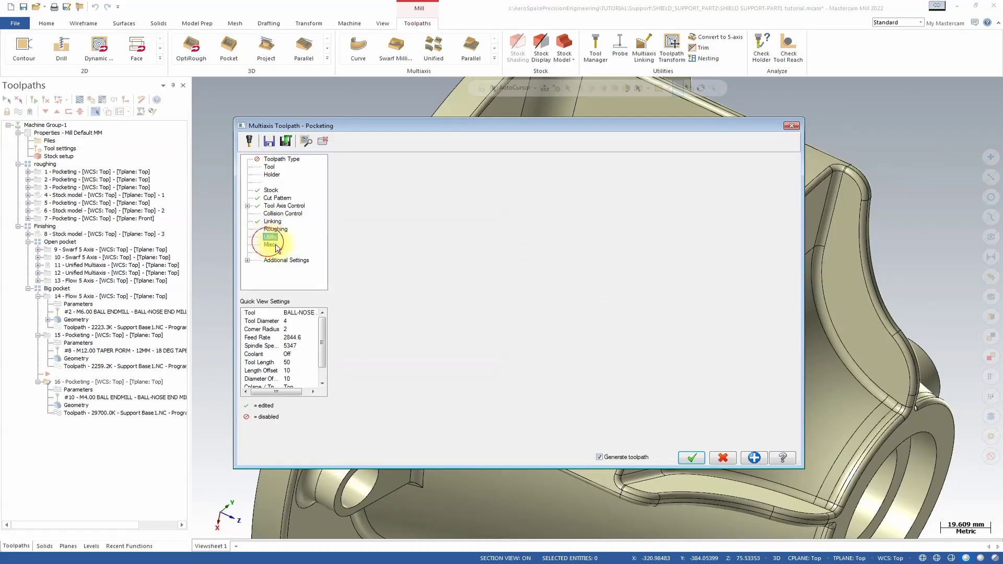
click(264, 261)
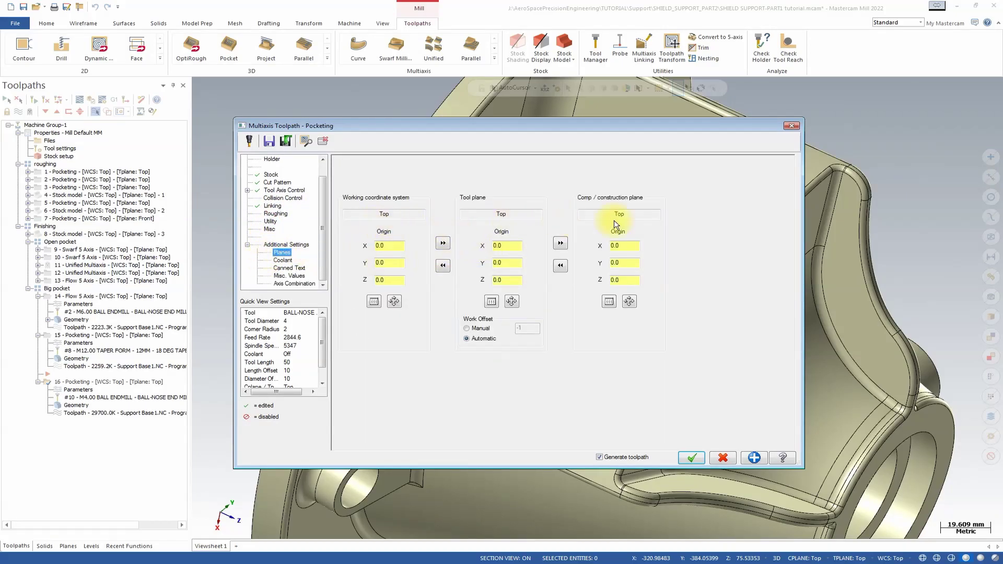
click(692, 460)
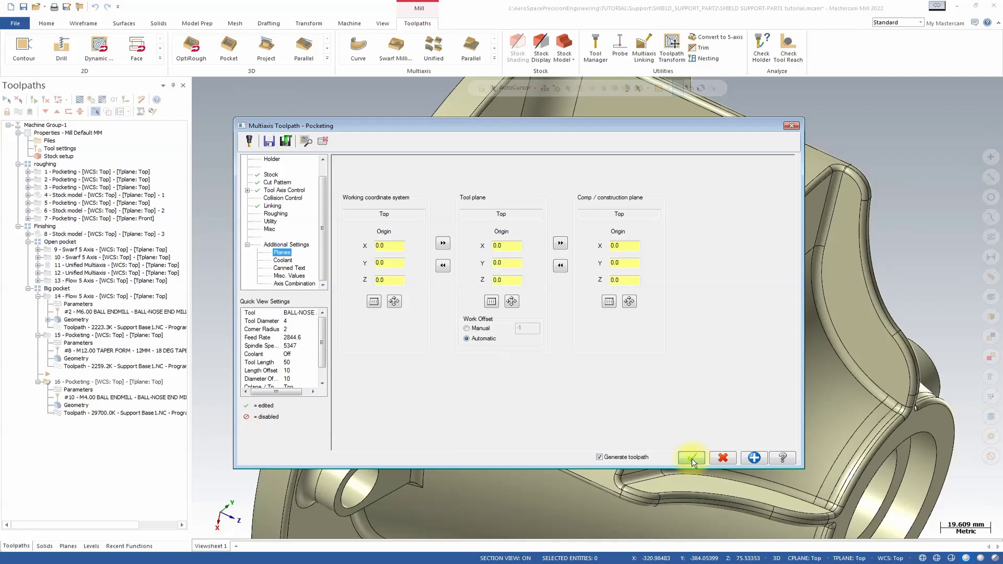
Recheck the tool axis and cut pattern settings, keep the Offset from wall strategy, and generate the floor-finishing toolpath
click(287, 199)
click(283, 190)
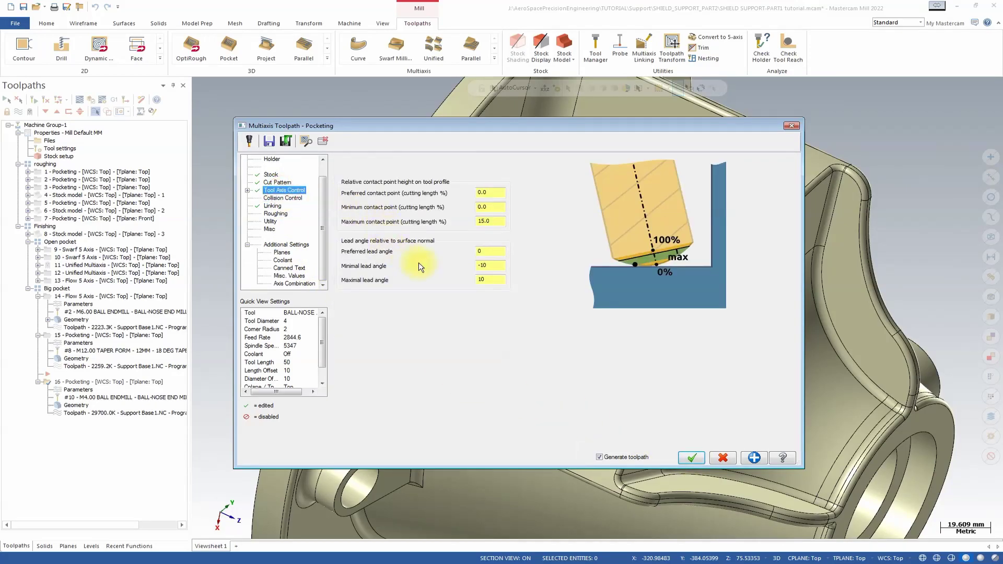
click(294, 183)
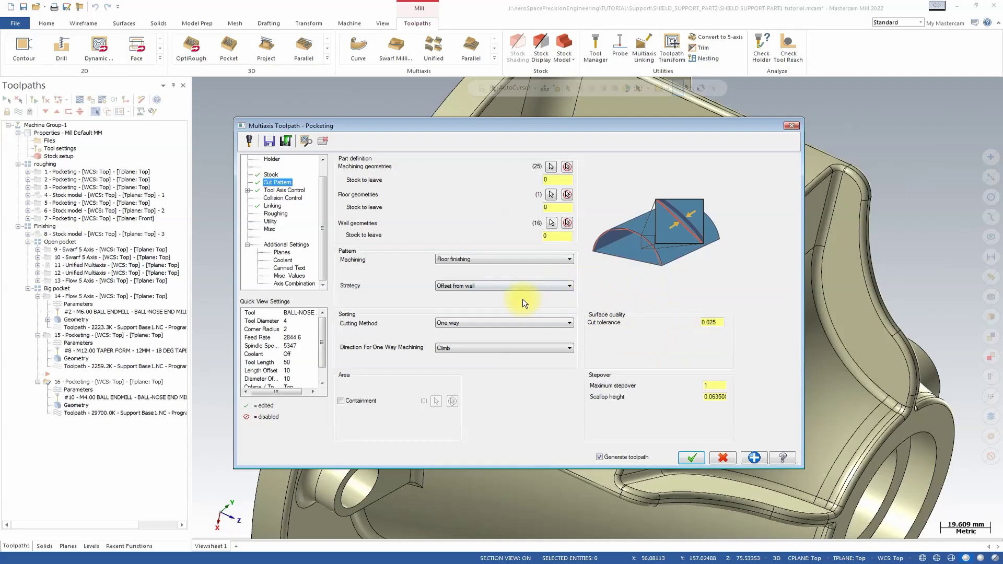
click(502, 286)
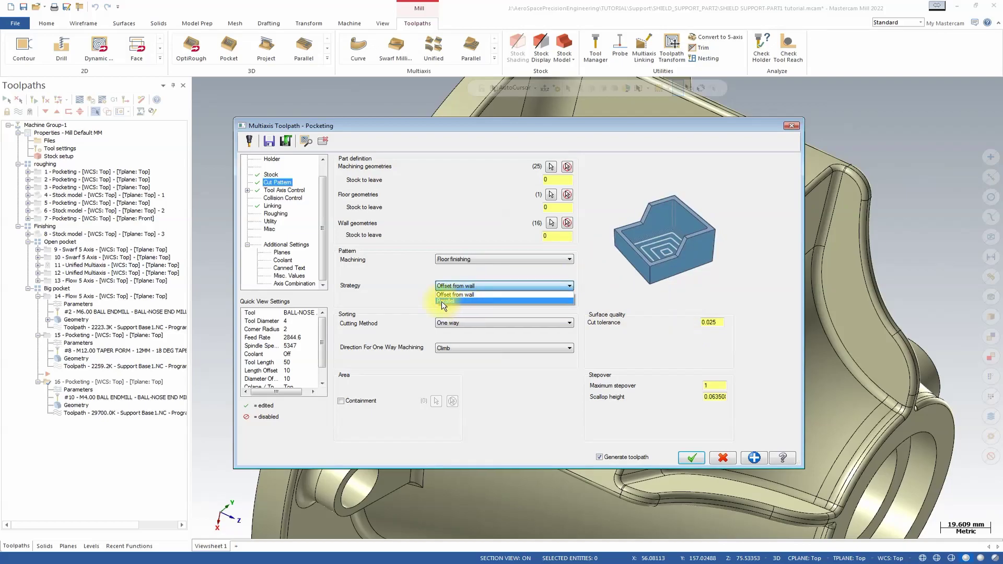
click(478, 293)
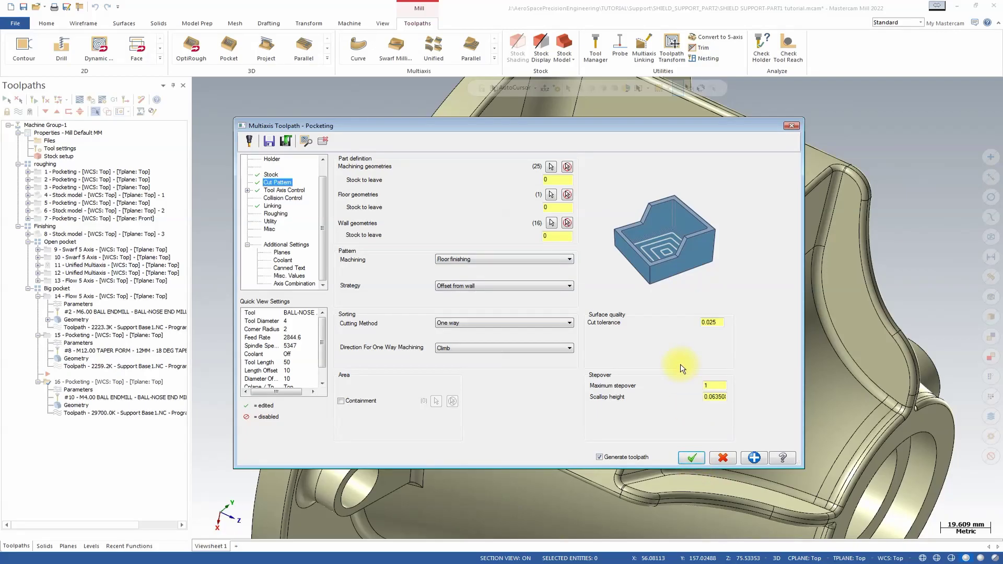
key(Return)
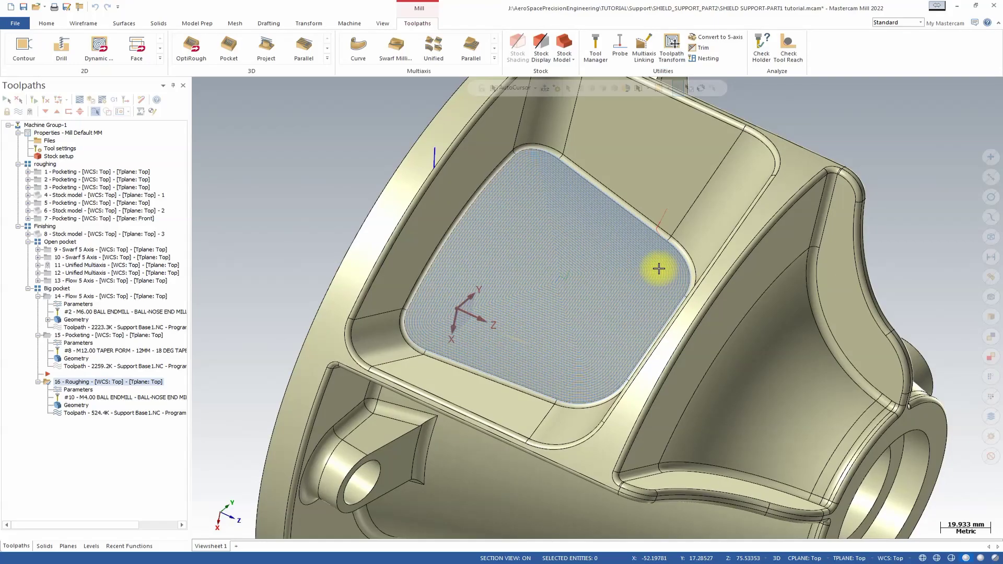
Place a copy of floor-finishing operation 16 directly after it in the Big pocket group
middle_drag(658, 269, 831, 193)
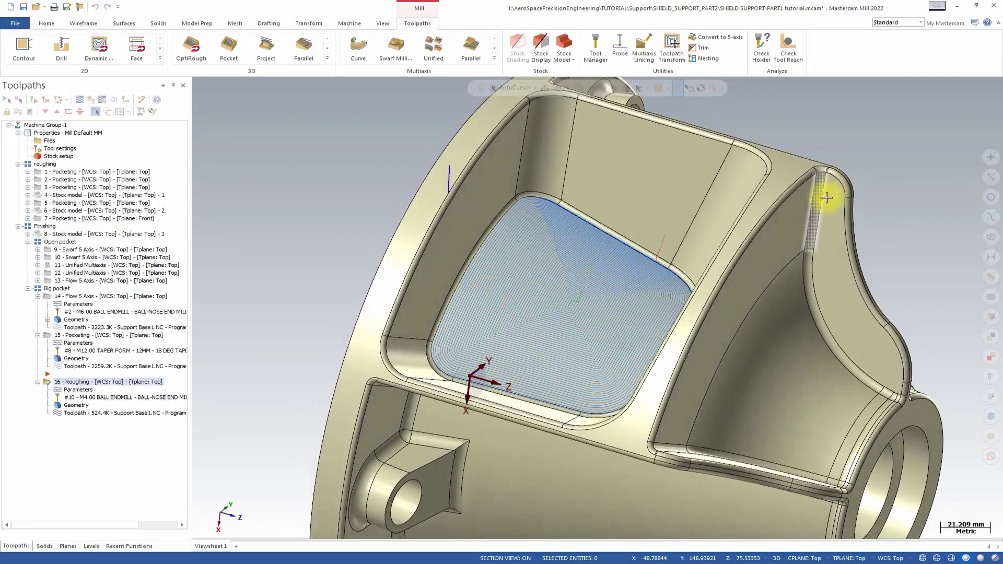
scroll(826, 198, up, 3)
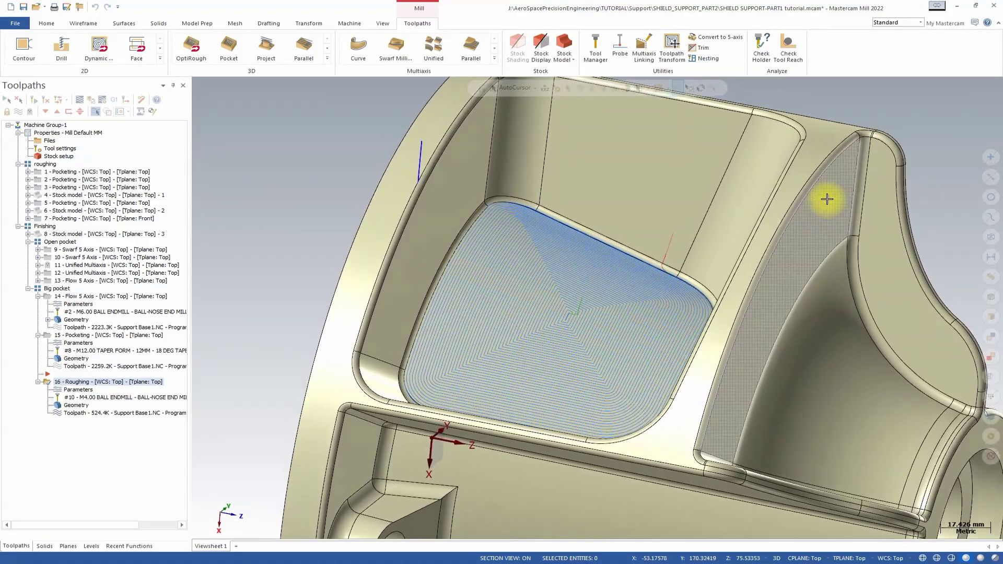
scroll(819, 217, up, 5)
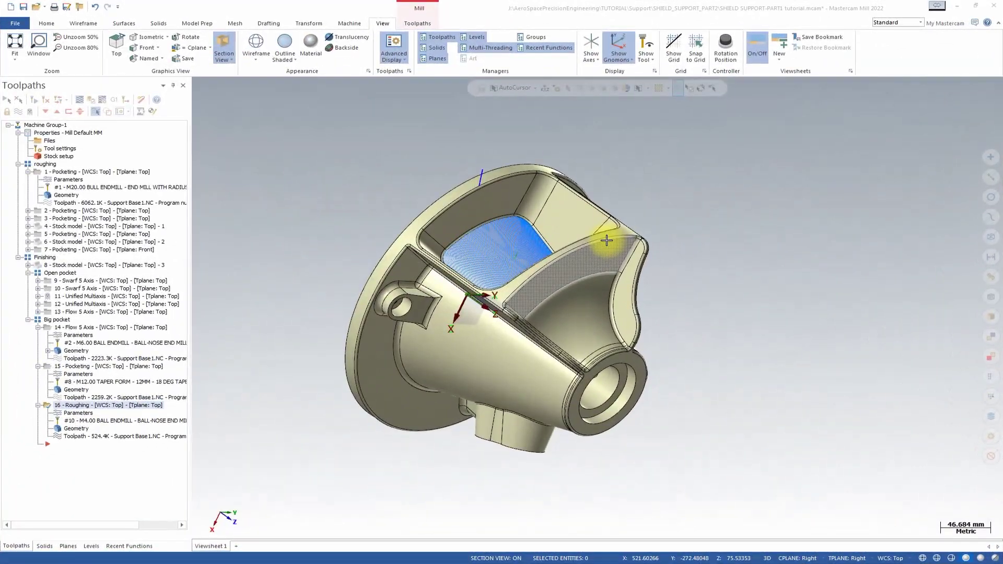
middle_drag(660, 213, 549, 244)
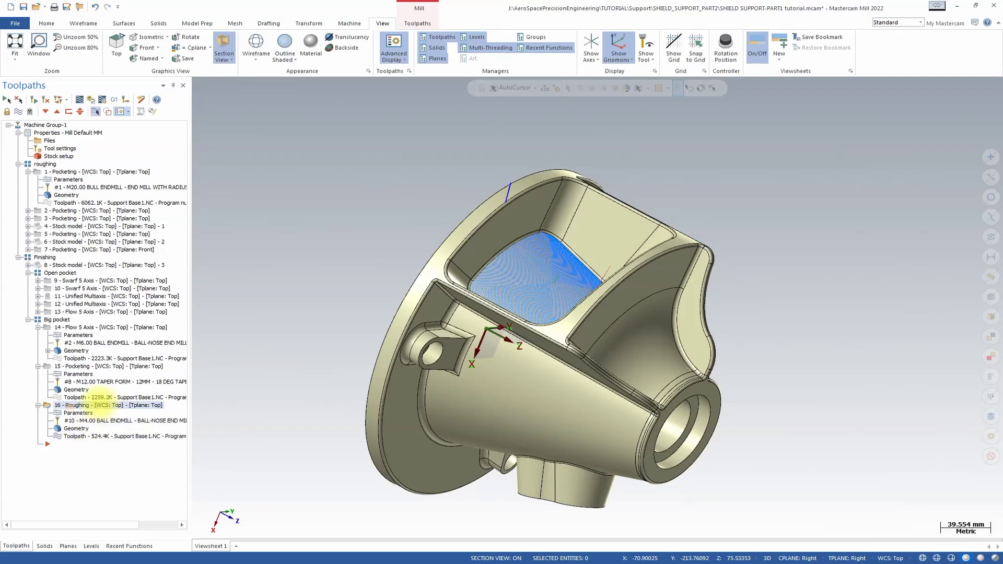
right_drag(100, 406, 104, 407)
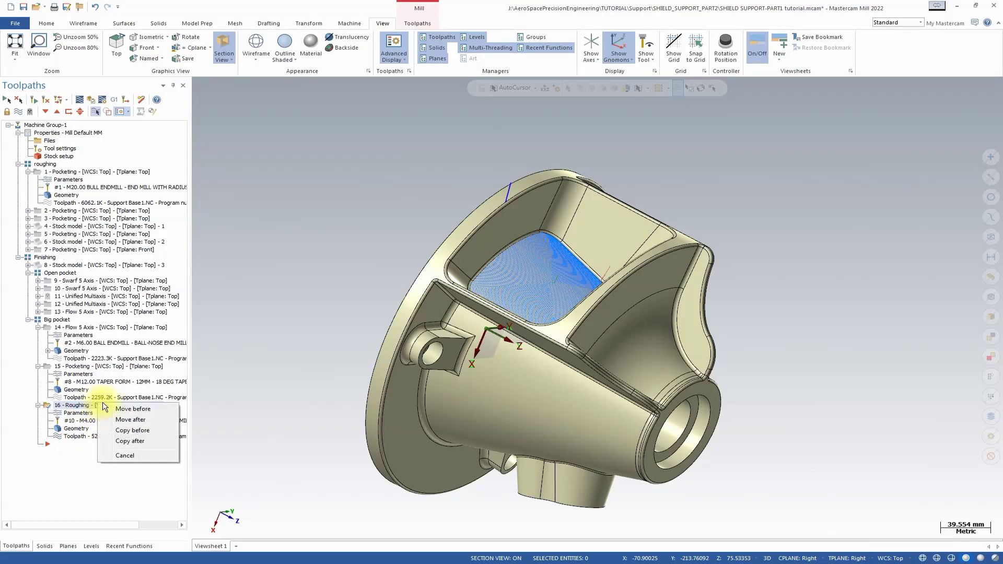
click(140, 440)
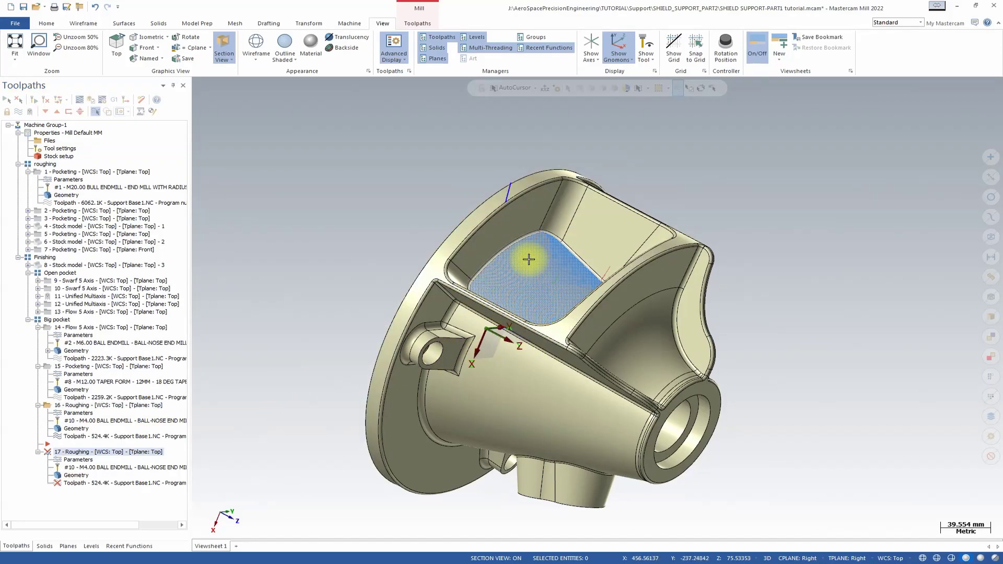
Change the copied operation's floor-finishing strategy to Parallel with a Longest dimension guide curve and regenerate its toolpath
click(104, 458)
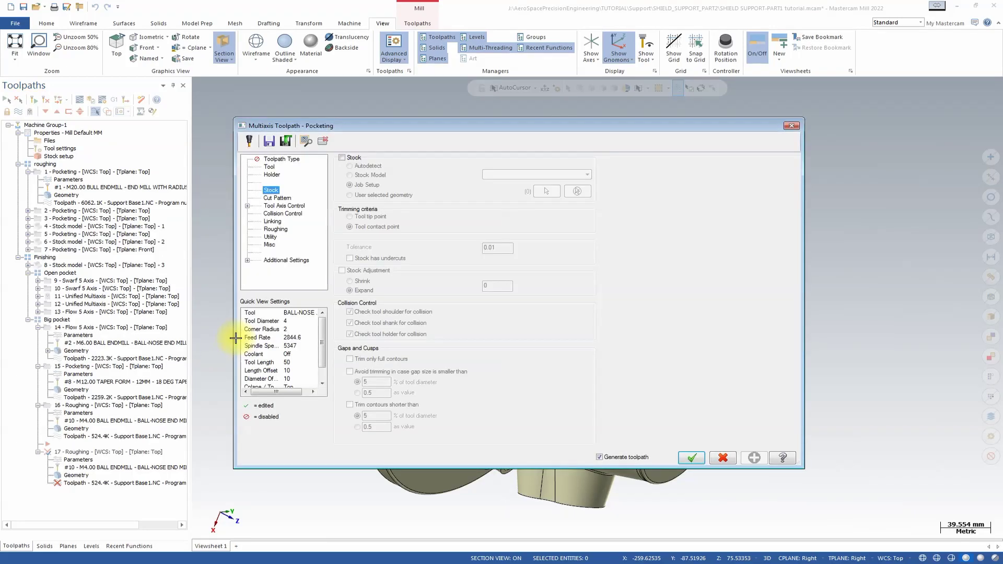
click(270, 167)
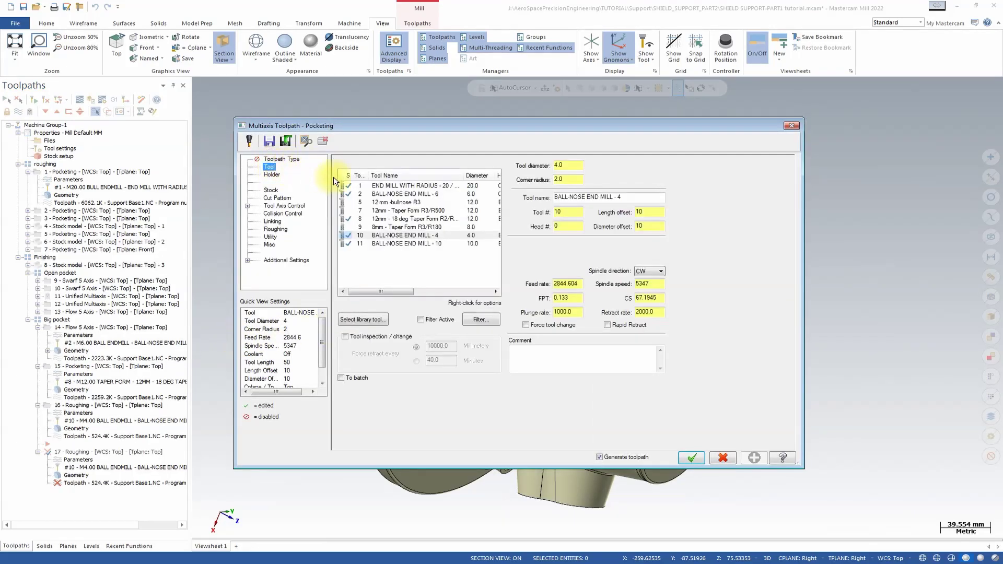
click(280, 206)
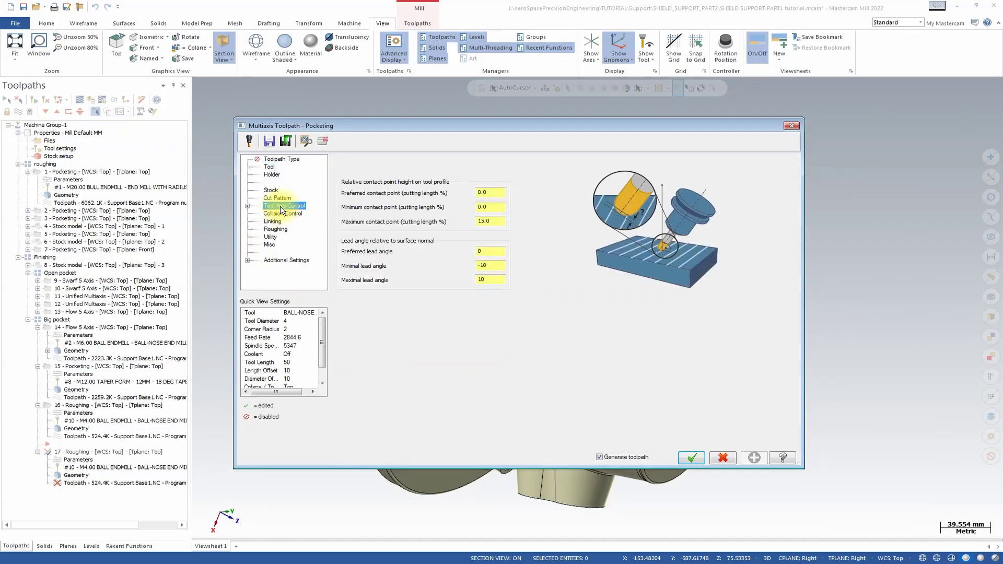
click(277, 199)
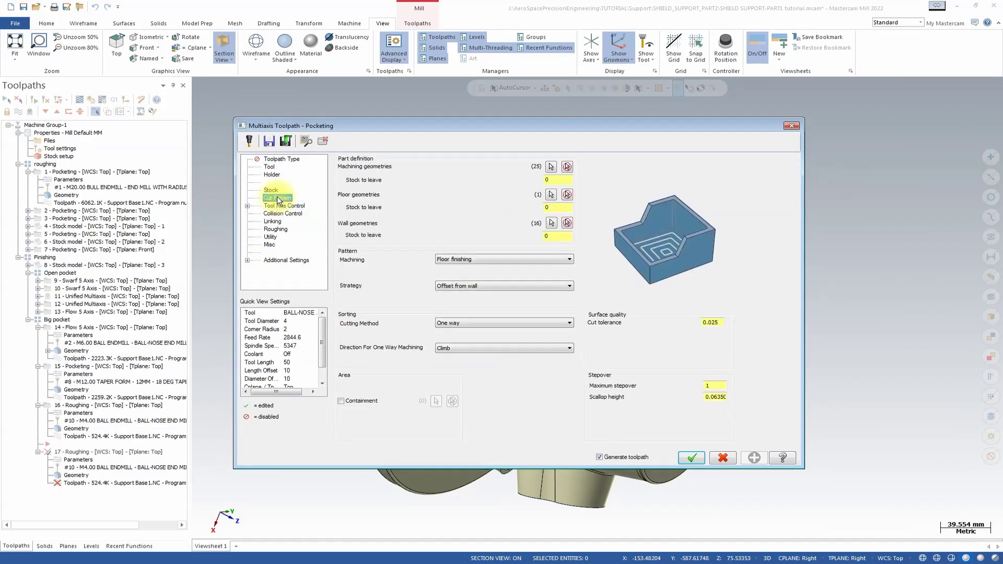
click(473, 286)
click(471, 301)
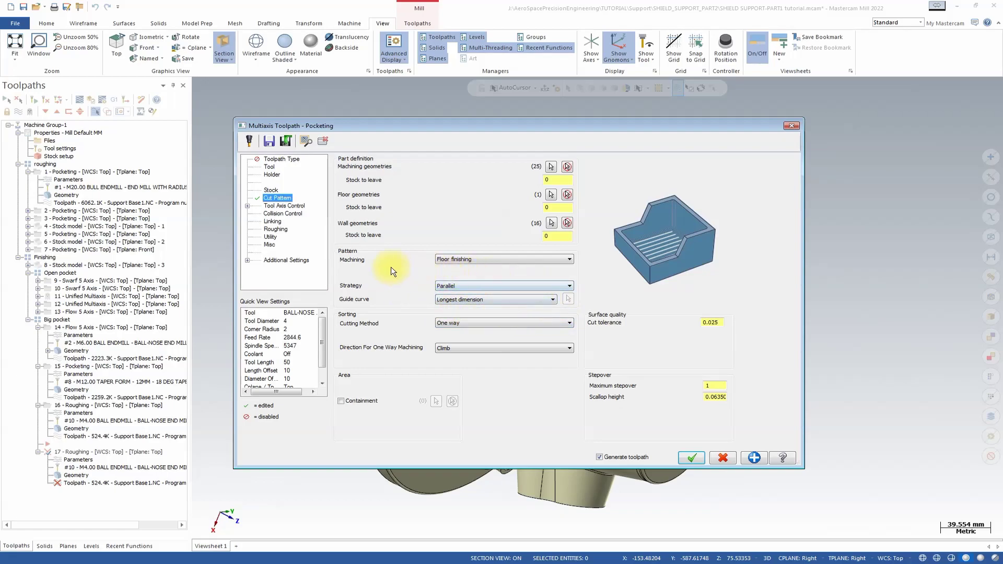
click(293, 206)
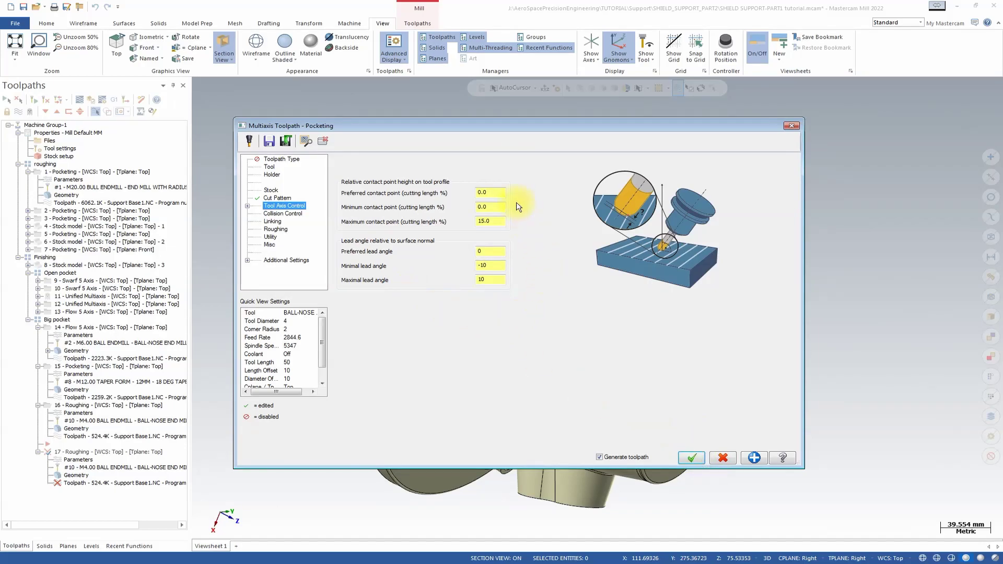
click(701, 457)
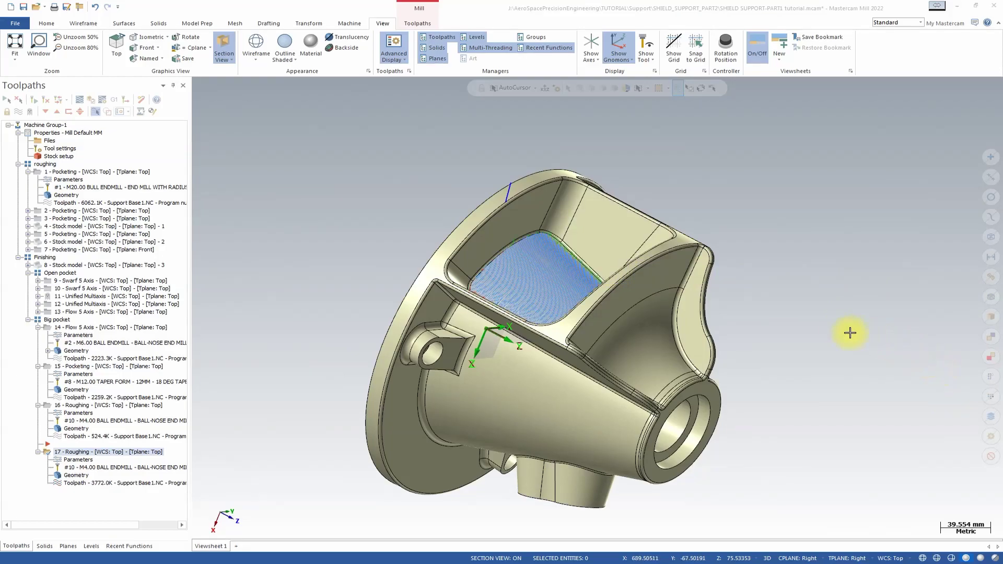
Backplot the parallel floor toolpath and examine the tool and holder tilt near the pocket's walls
click(707, 292)
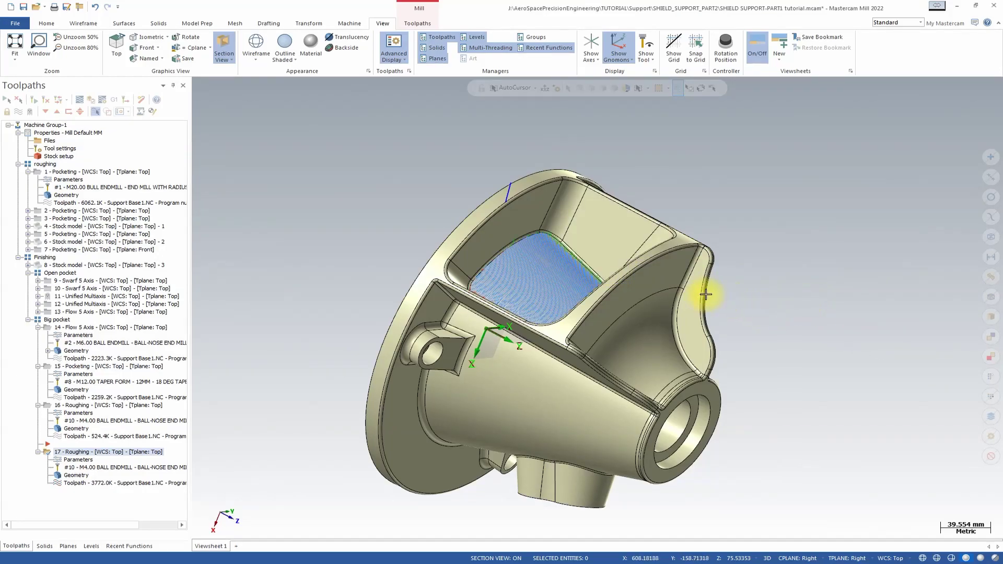
middle_drag(707, 290, 396, 188)
middle_drag(442, 413, 602, 312)
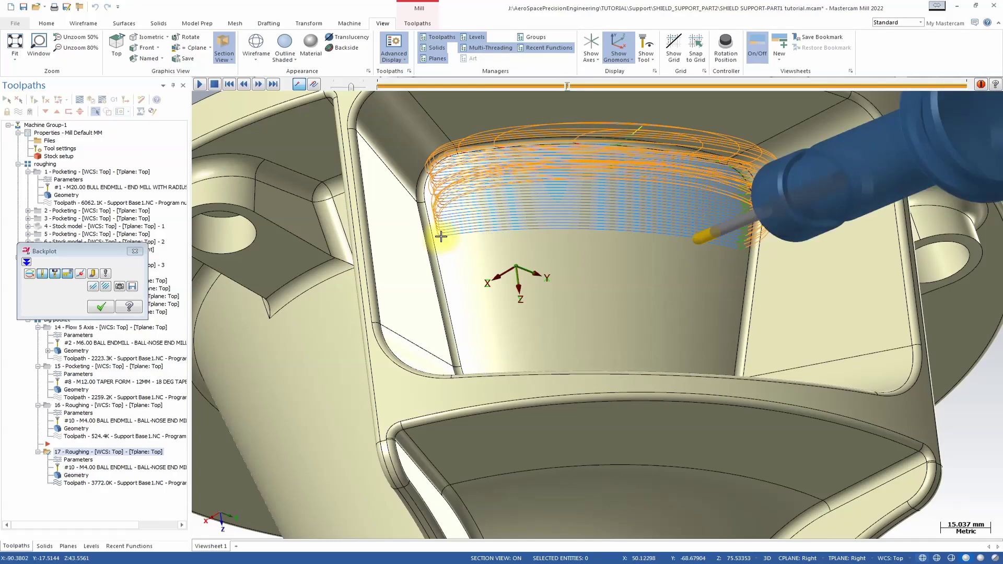
middle_drag(483, 231, 487, 183)
scroll(491, 182, down, 3)
middle_drag(448, 298, 414, 246)
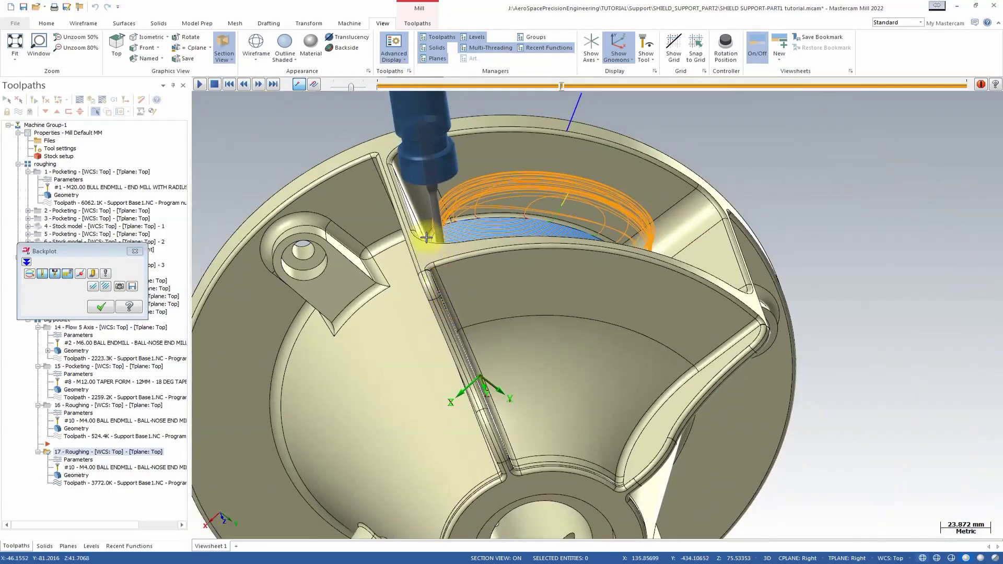
middle_drag(421, 180, 457, 262)
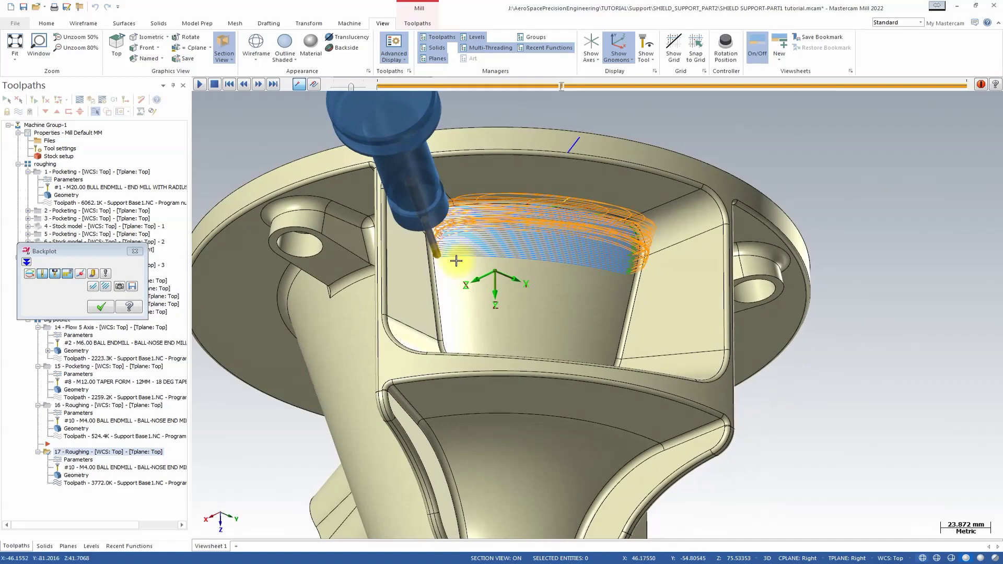
scroll(449, 262, up, 2)
scroll(439, 254, up, 4)
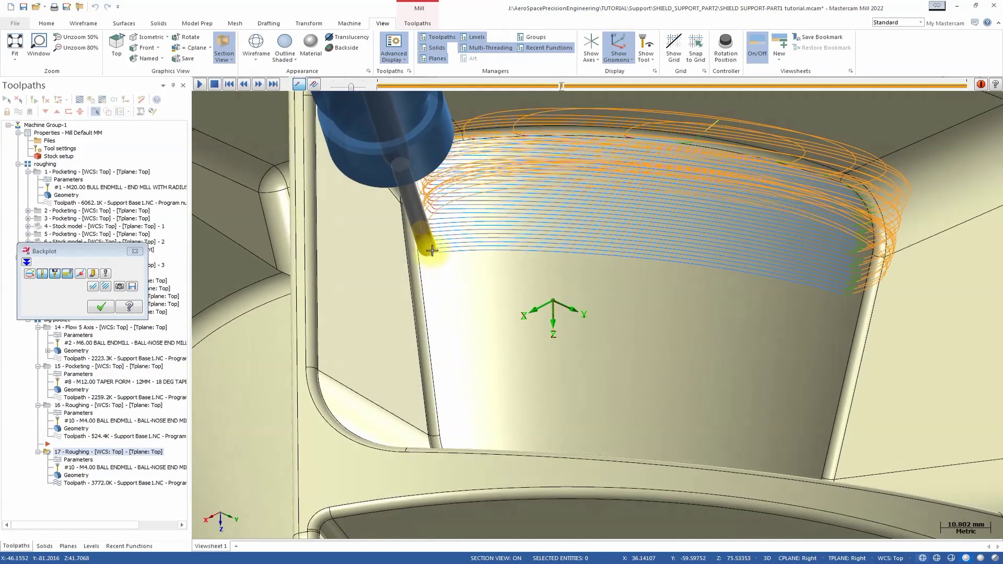
middle_drag(431, 245, 420, 230)
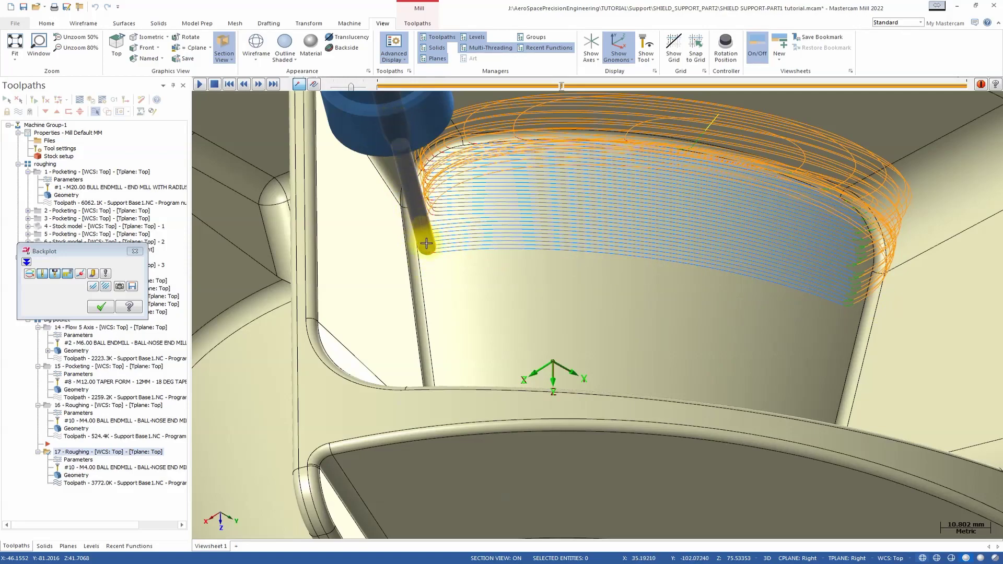
click(135, 255)
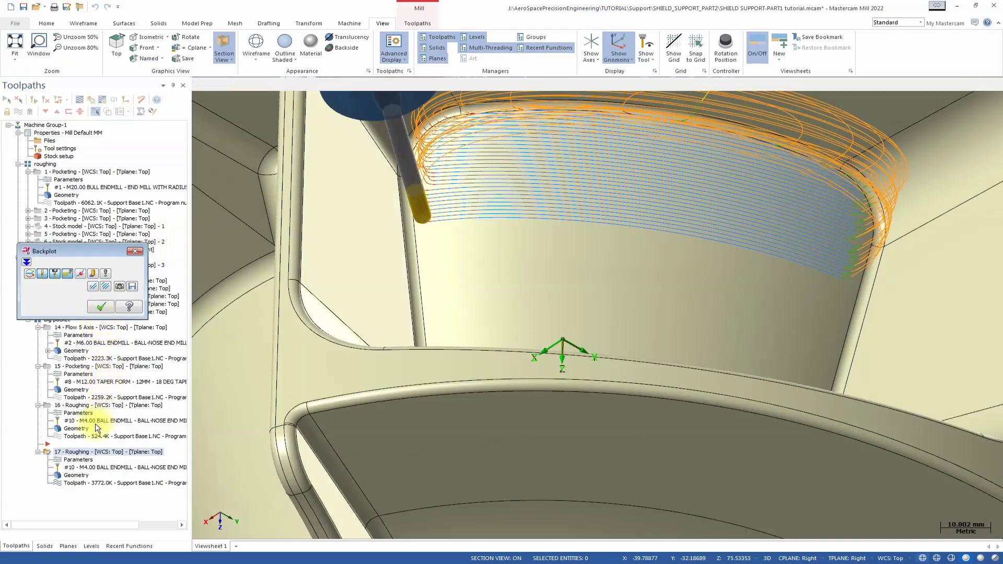
Set the parallel operation's minimal lead angle to -25 and maximal lead angle to 25, then regenerate the toolpath
click(76, 461)
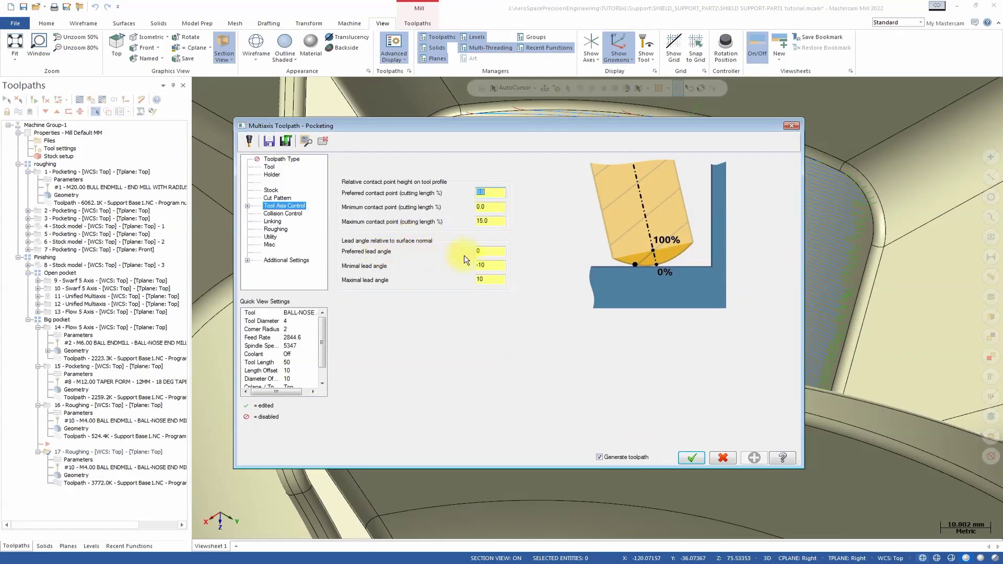
click(488, 265)
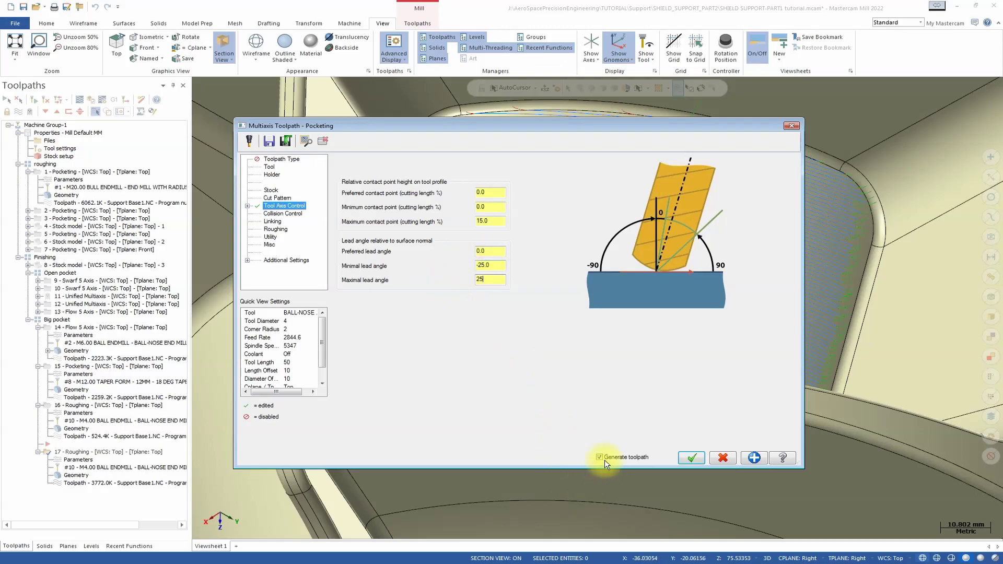
click(690, 457)
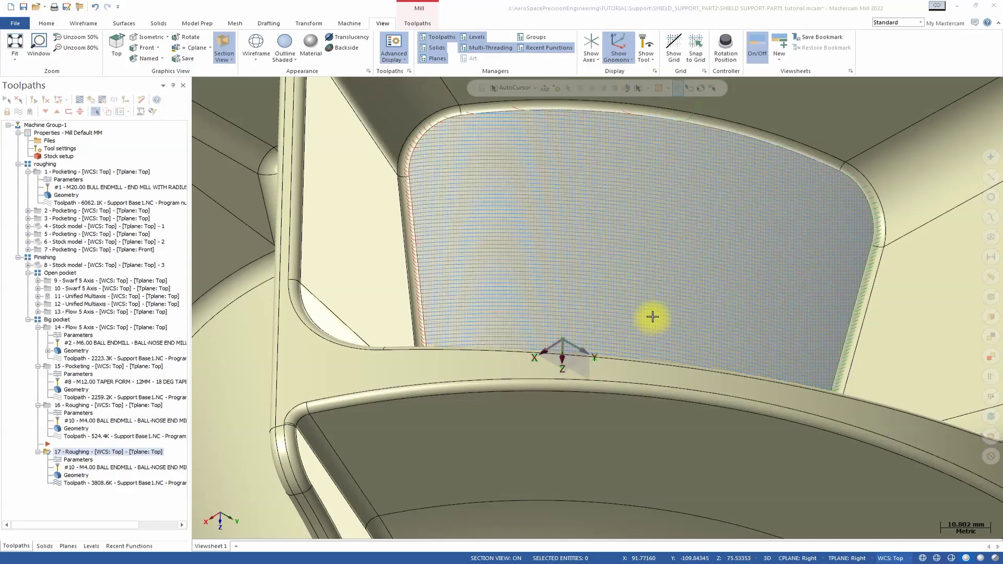
Examine the regenerated parallel toolpath's coverage along the edges and corners of the big pocket's floor
click(667, 297)
middle_drag(667, 296, 653, 267)
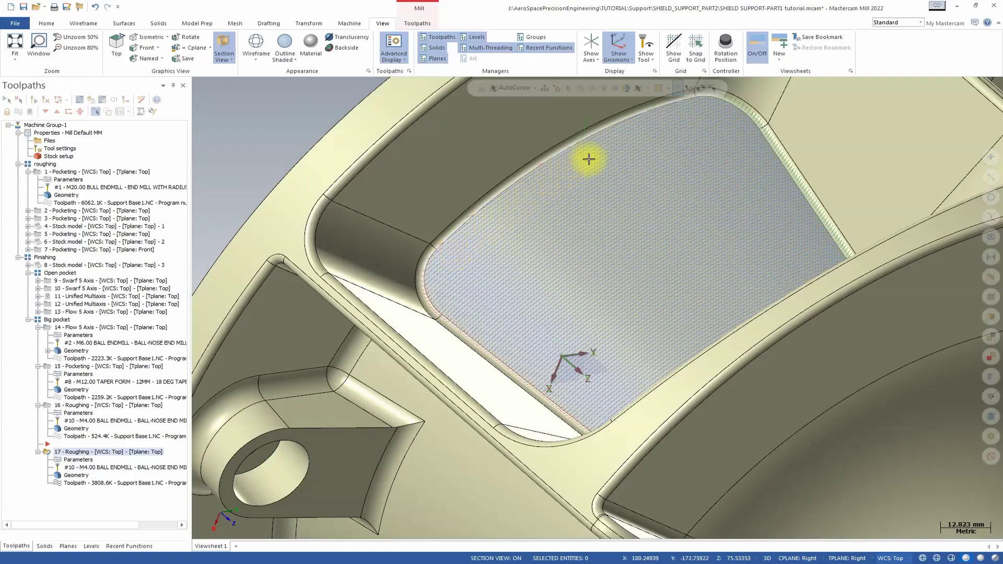
middle_drag(742, 138, 740, 183)
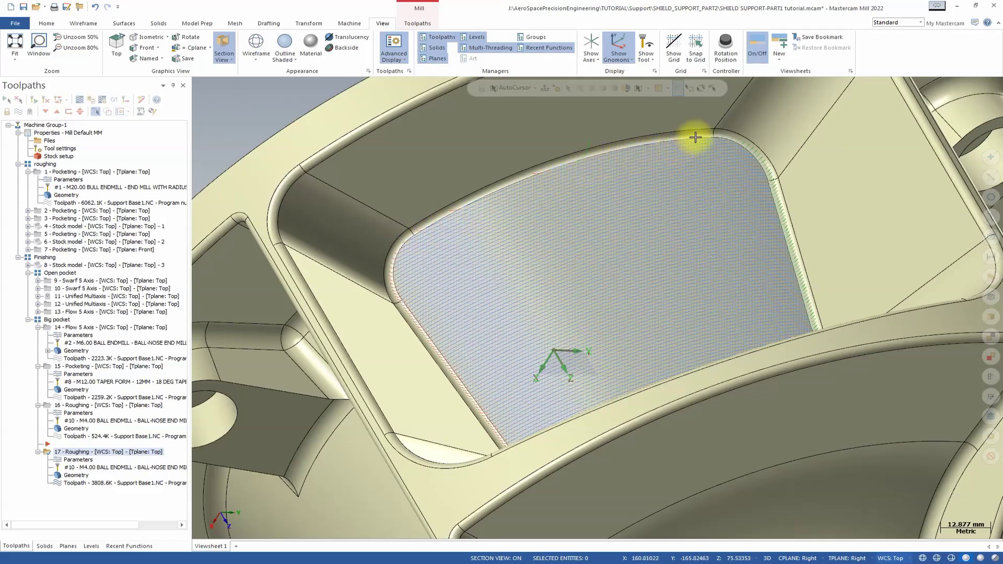
middle_drag(533, 179, 497, 215)
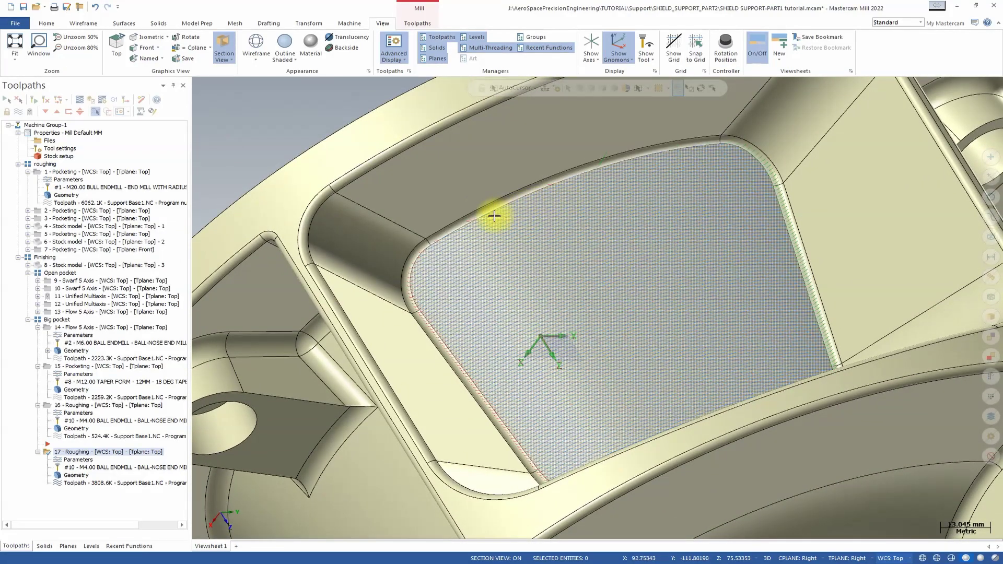
middle_drag(477, 148, 721, 393)
middle_drag(757, 363, 579, 139)
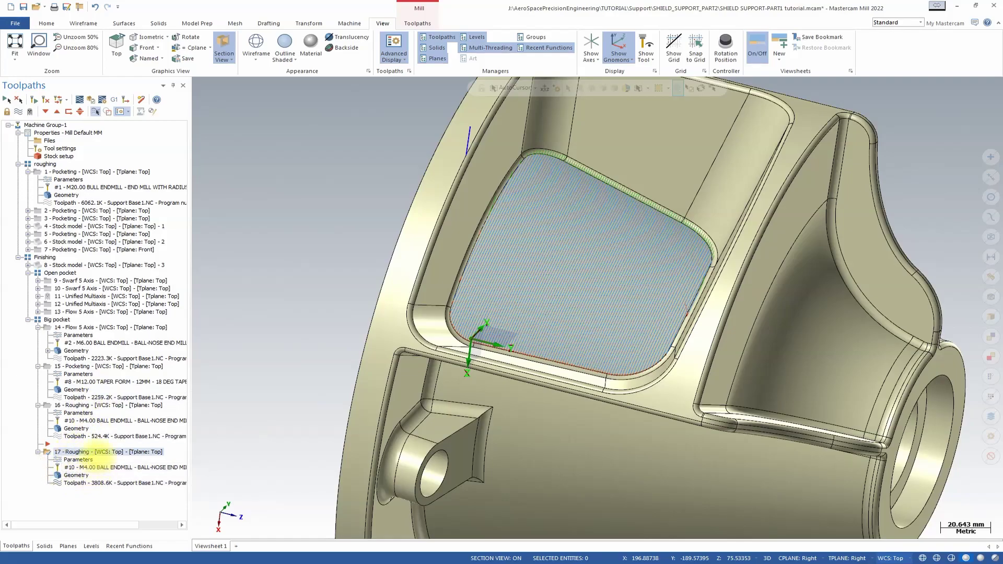
Copy the parallel floor-finishing operation after itself and set the copy's guide curve to User defined curve
right_drag(97, 449, 125, 453)
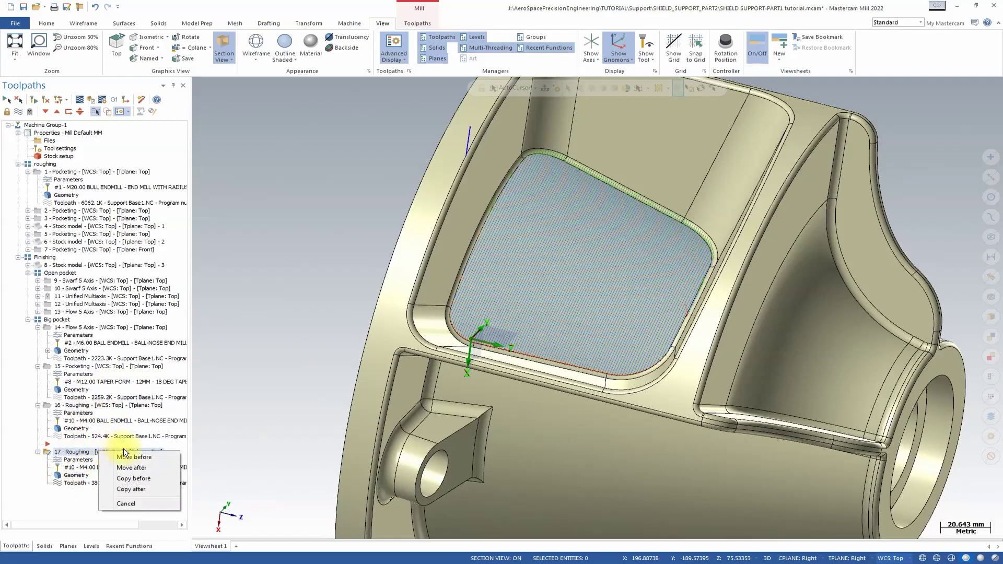
click(143, 489)
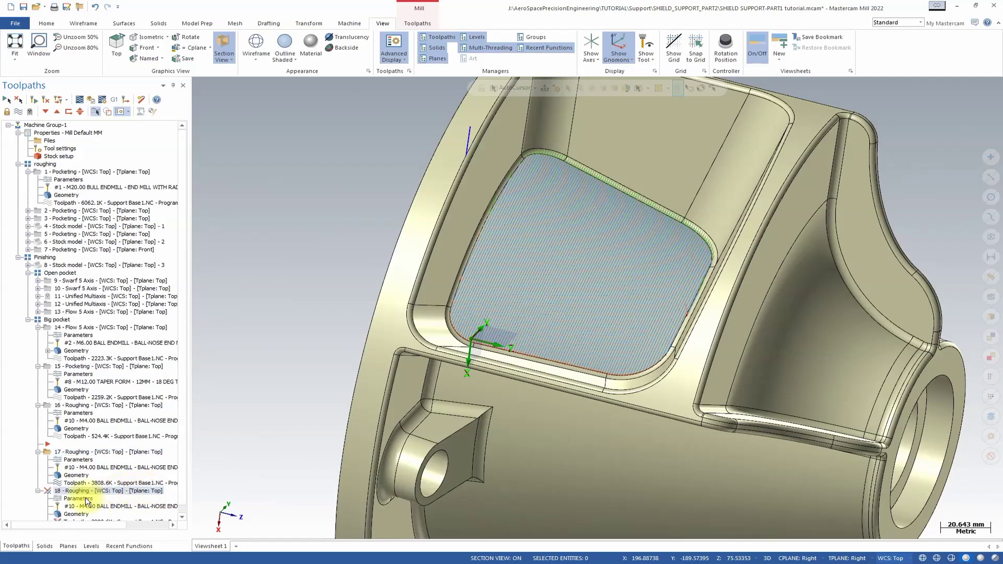
click(92, 492)
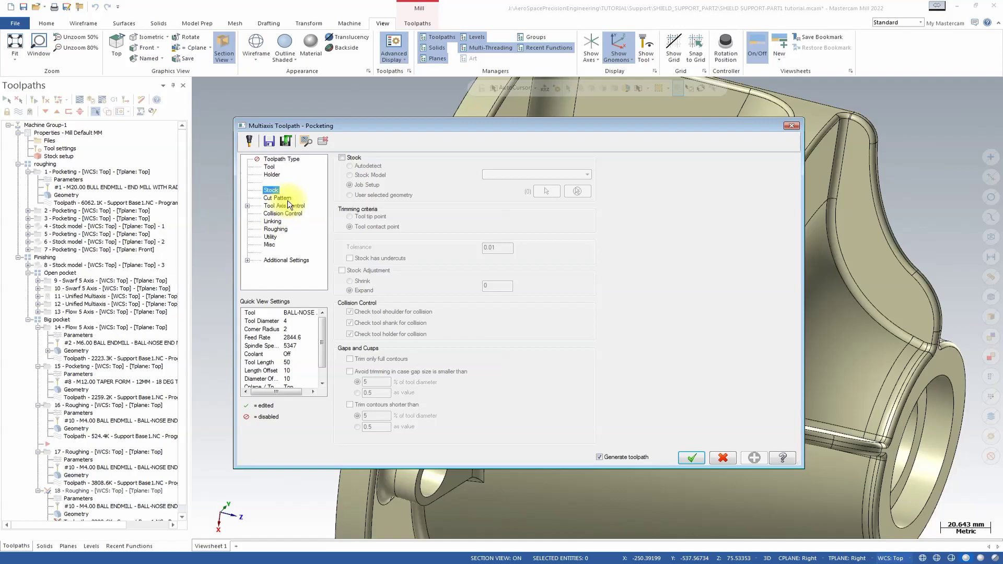
click(287, 199)
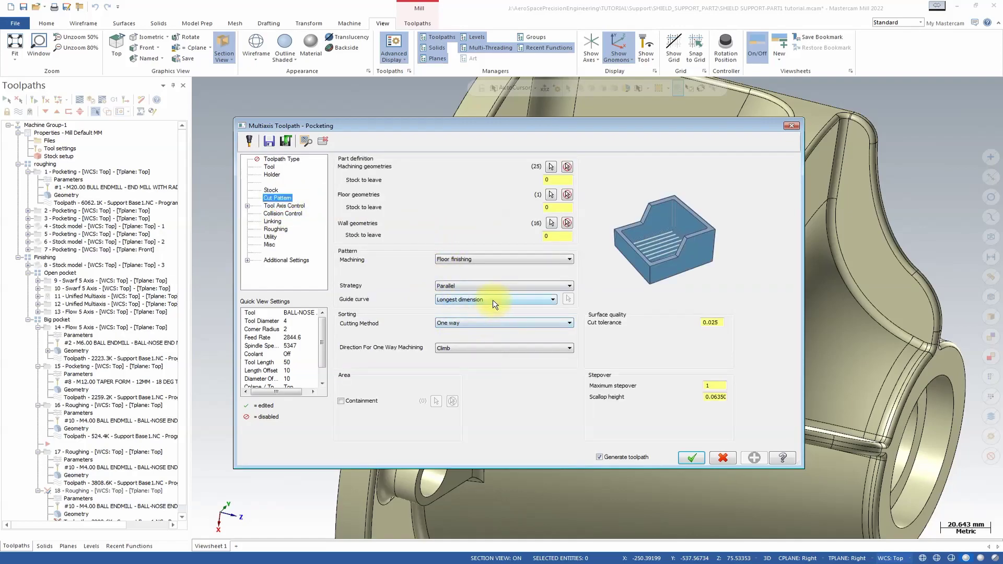
click(488, 305)
click(481, 315)
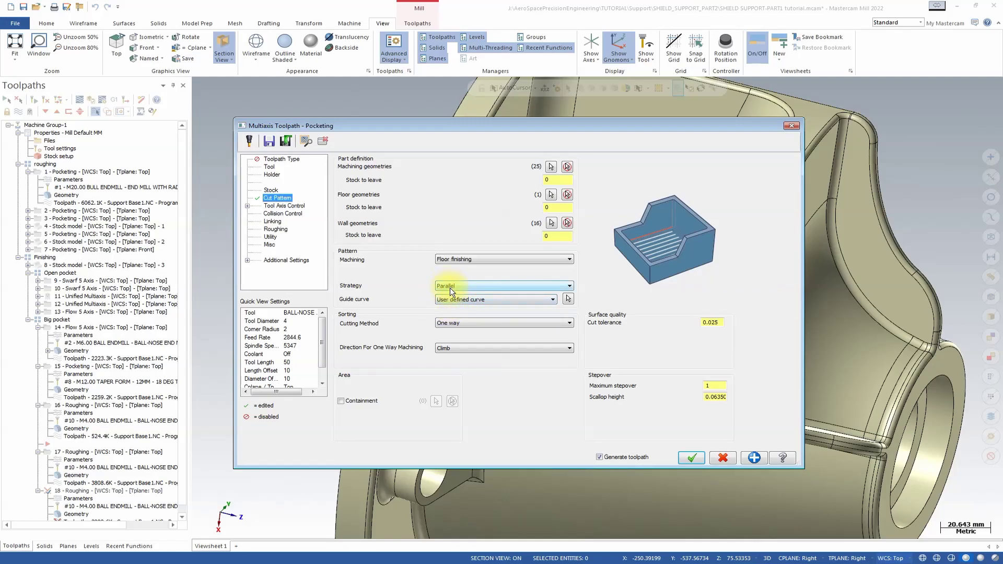
Chain the long cone-side edges of the two opposite outer walls, starting from the nose end, as guide curves and regenerate the toolpath
click(568, 299)
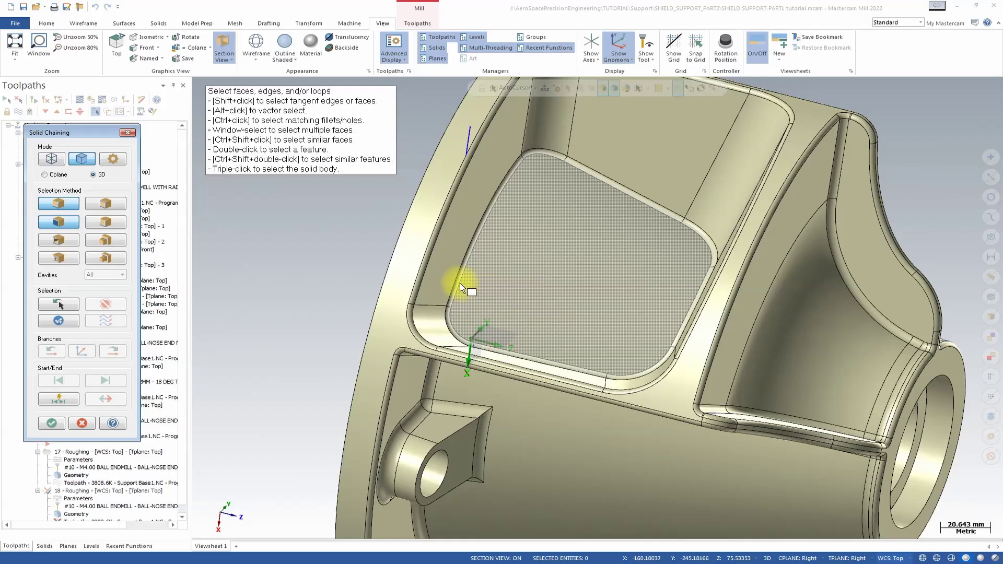
click(58, 222)
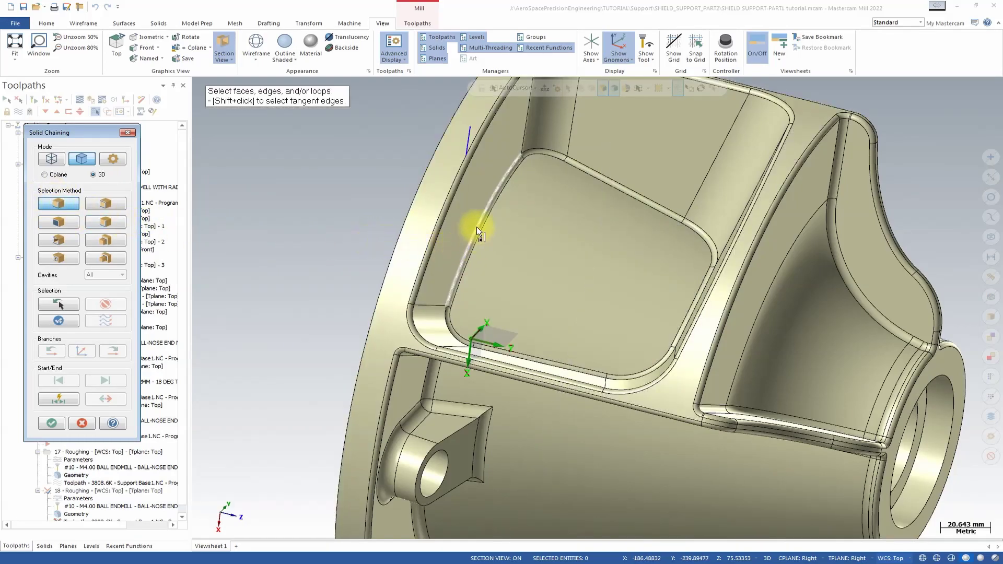
middle_drag(673, 296, 595, 150)
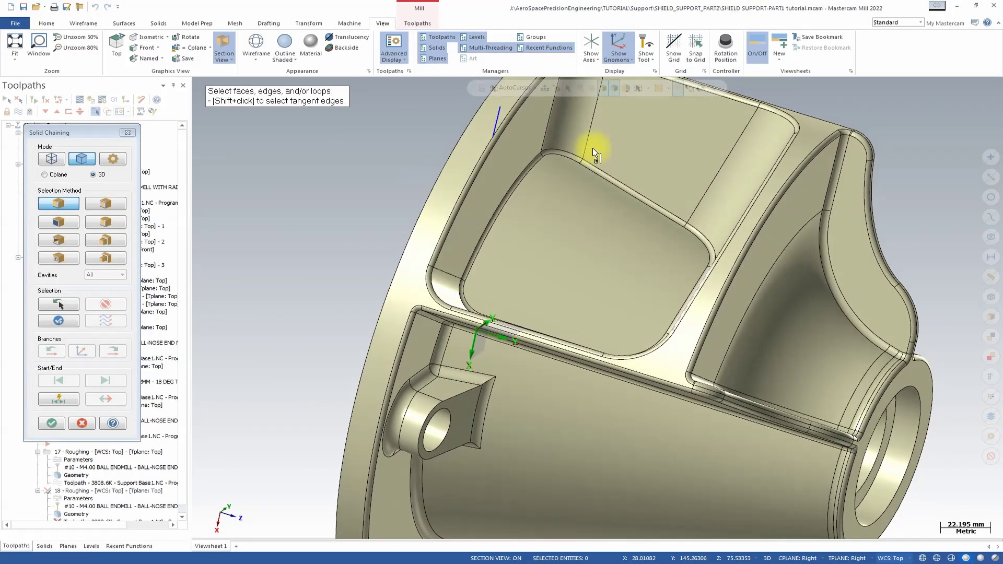
middle_drag(565, 174, 540, 261)
click(536, 264)
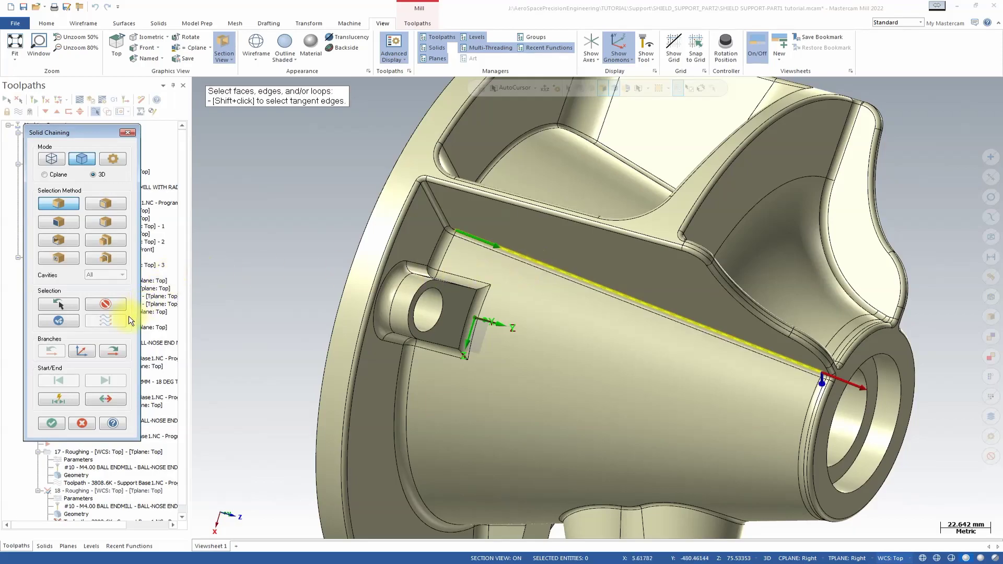
click(105, 303)
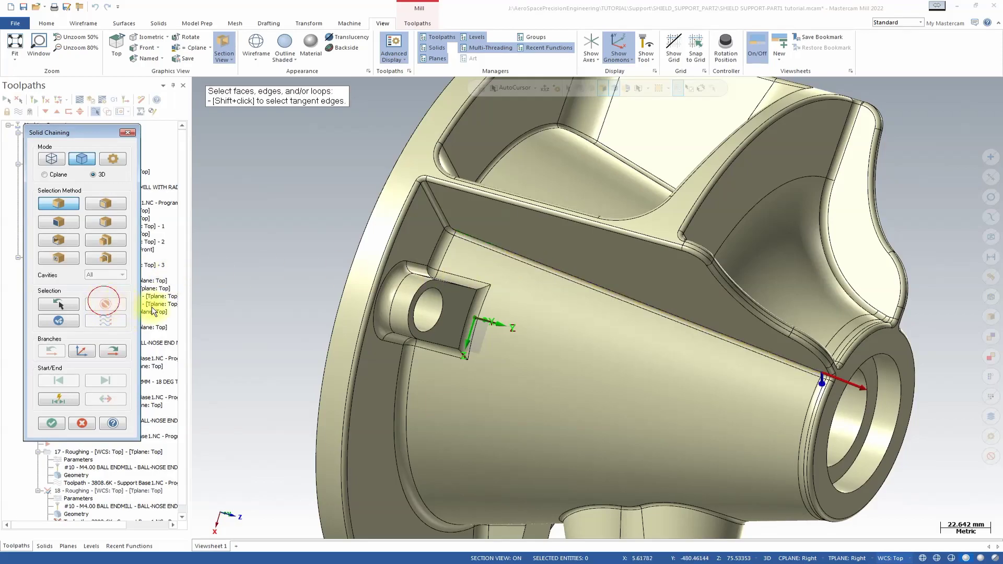
click(731, 350)
middle_drag(578, 347, 454, 291)
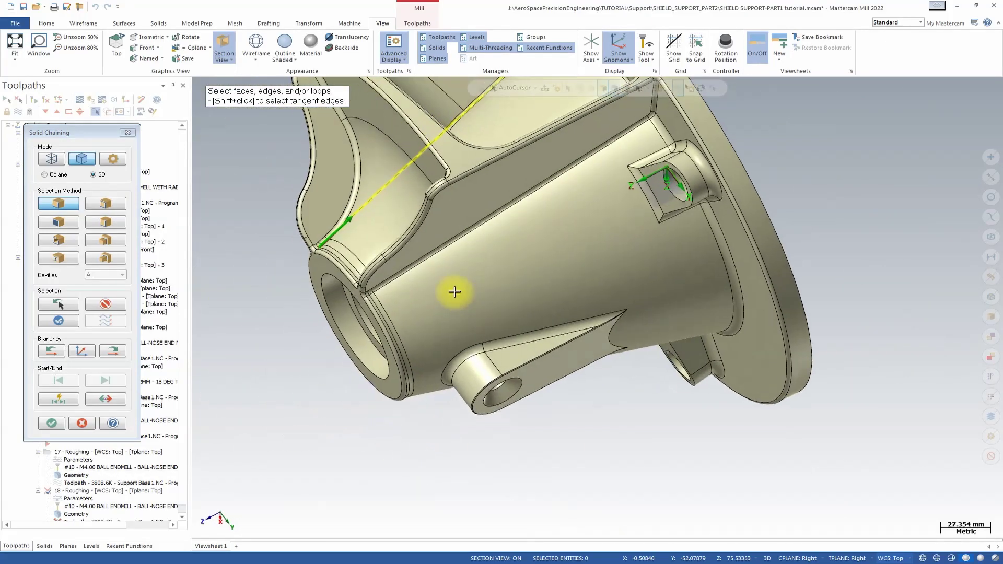
click(414, 271)
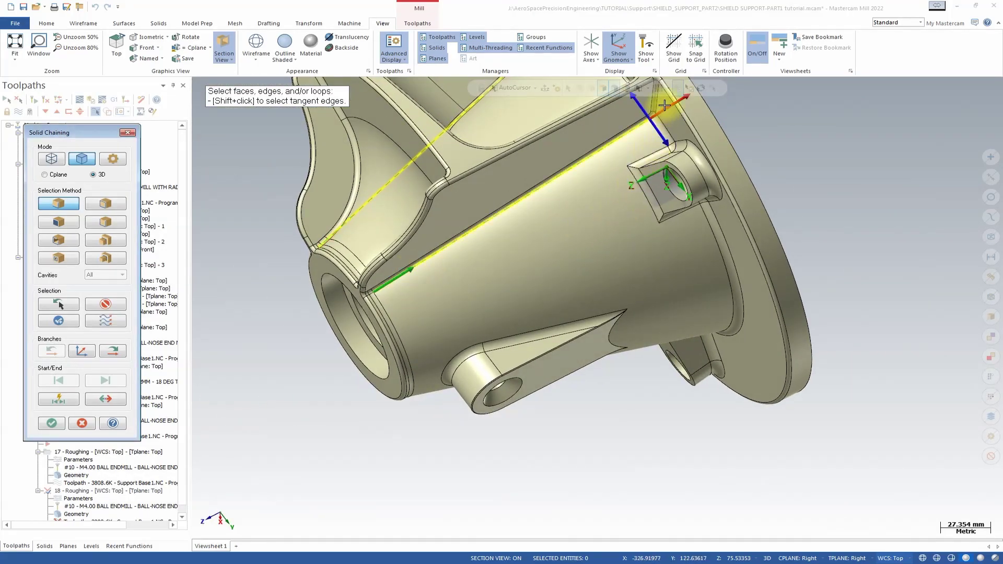
middle_drag(698, 130, 575, 258)
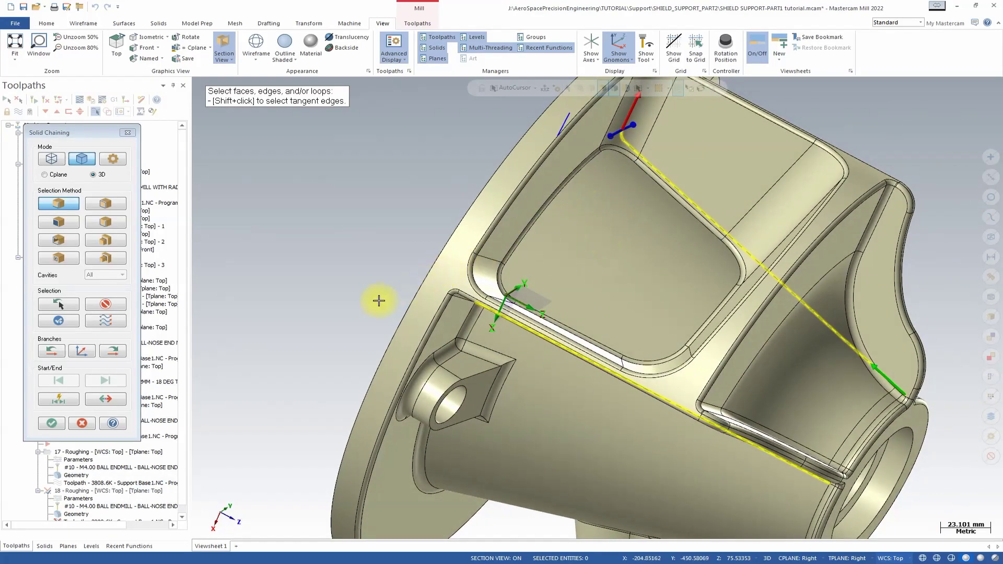
middle_drag(441, 284, 609, 343)
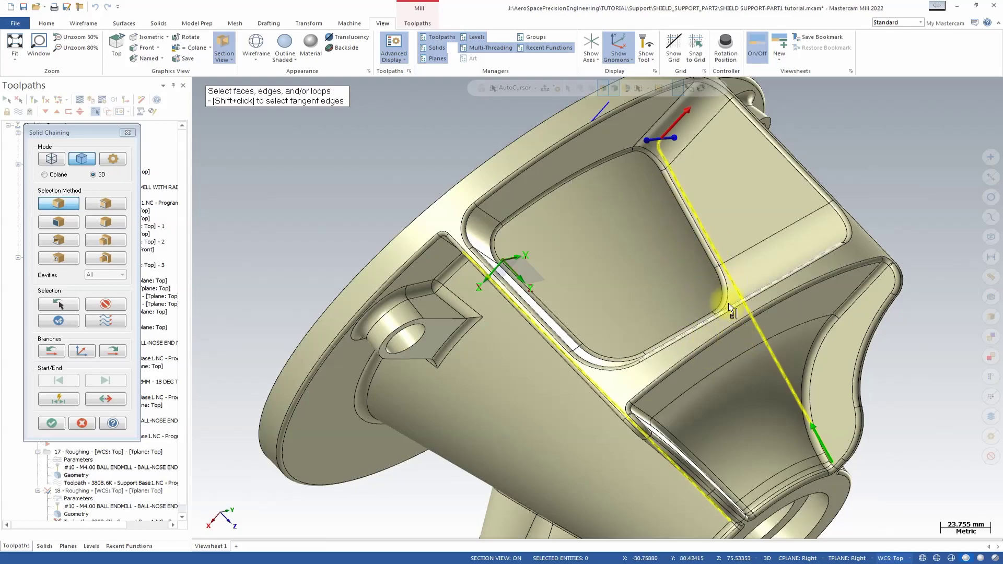
click(51, 422)
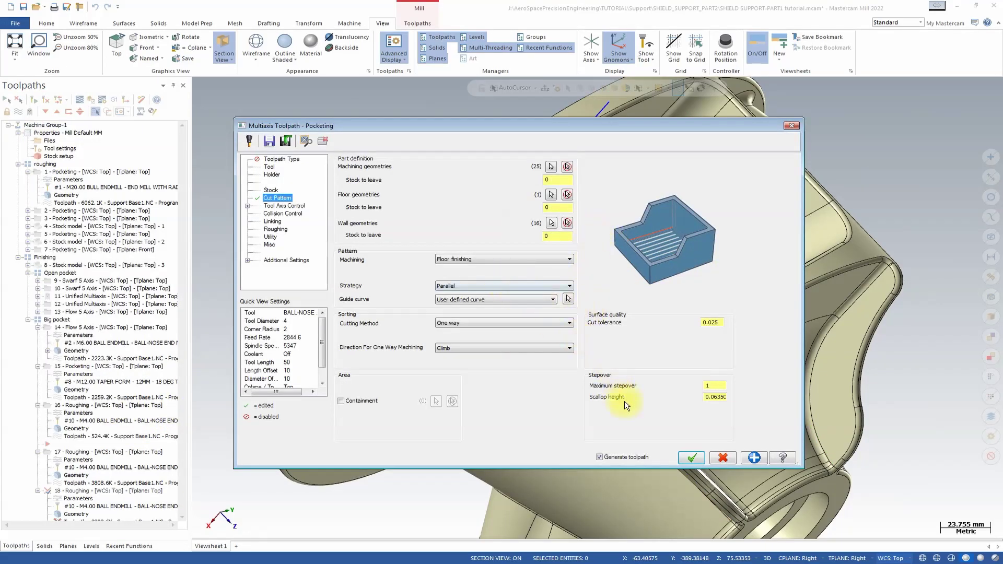
click(692, 456)
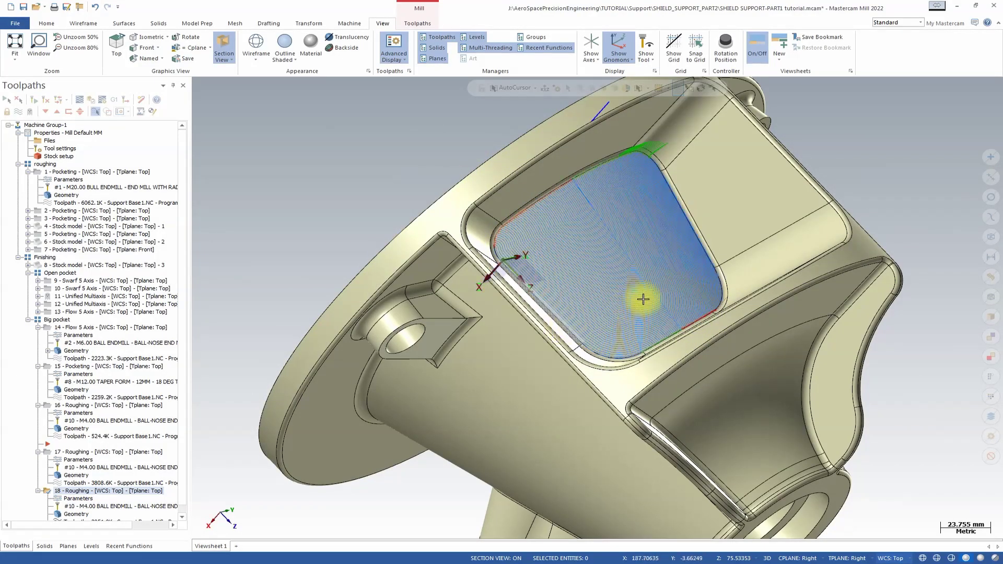
Examine how the curve-guided parallel passes follow both sides of the big pocket's floor
middle_drag(630, 331, 537, 336)
scroll(670, 358, up, 5)
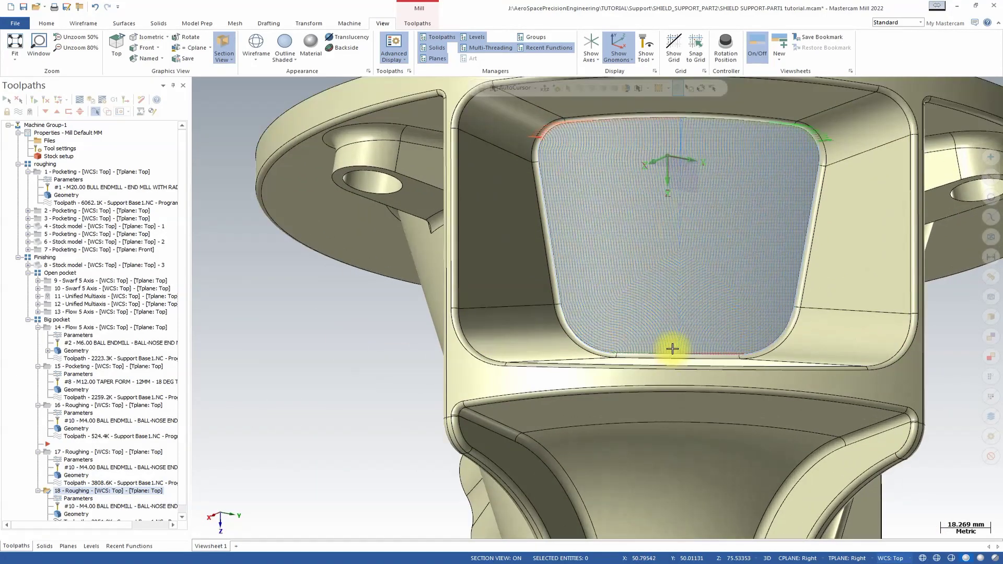
scroll(628, 329, down, 3)
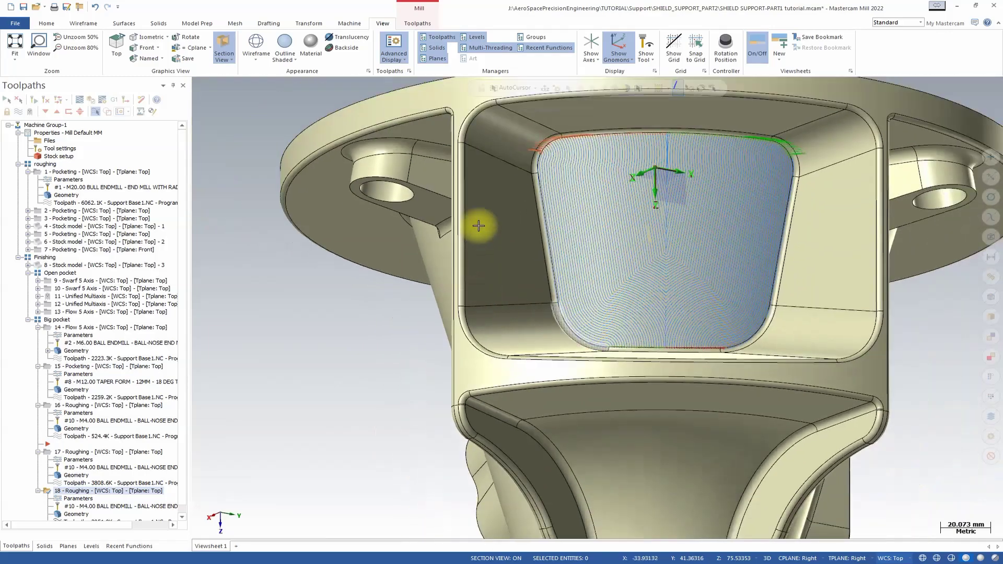
mouse_move(661, 239)
middle_down()
mouse_move(662, 262)
mouse_move(676, 212)
mouse_move(685, 237)
mouse_move(676, 253)
mouse_move(621, 260)
mouse_move(613, 271)
mouse_move(622, 266)
mouse_move(638, 293)
mouse_move(698, 246)
mouse_move(698, 321)
mouse_move(638, 273)
mouse_move(665, 275)
mouse_move(685, 262)
mouse_move(683, 233)
mouse_move(661, 258)
middle_up()
scroll(648, 274, down, 3)
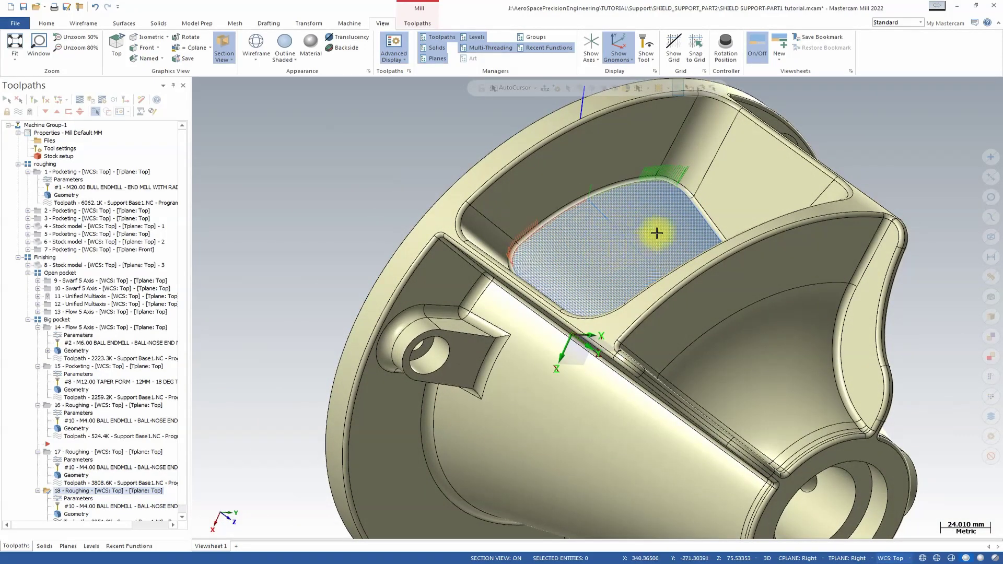
mouse_move(559, 199)
middle_down()
mouse_move(537, 212)
mouse_move(560, 191)
mouse_move(604, 244)
mouse_move(519, 183)
mouse_move(538, 202)
mouse_move(609, 228)
middle_up()
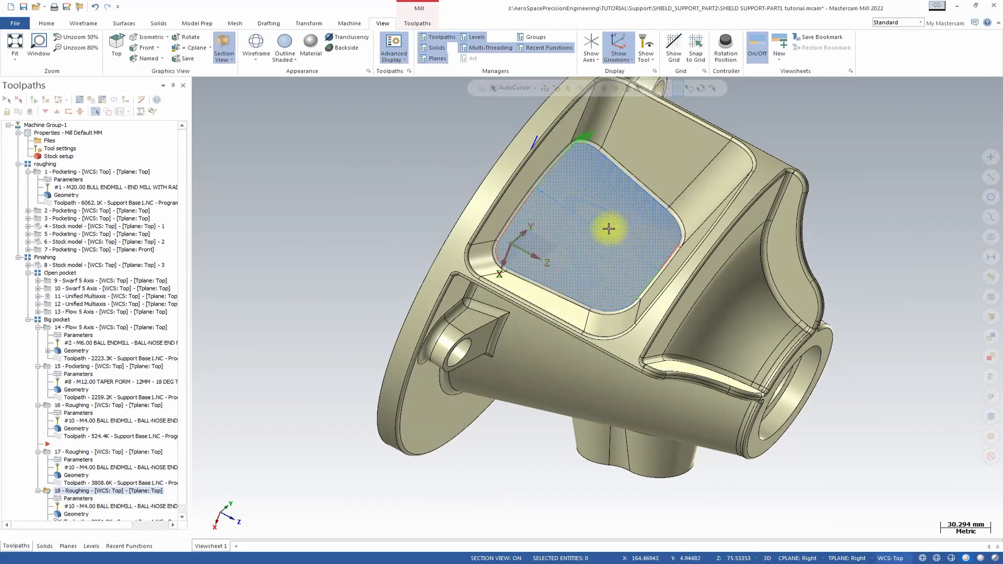
Collapse operations 14 to 18 in the Big pocket group
click(38, 327)
click(38, 335)
click(37, 343)
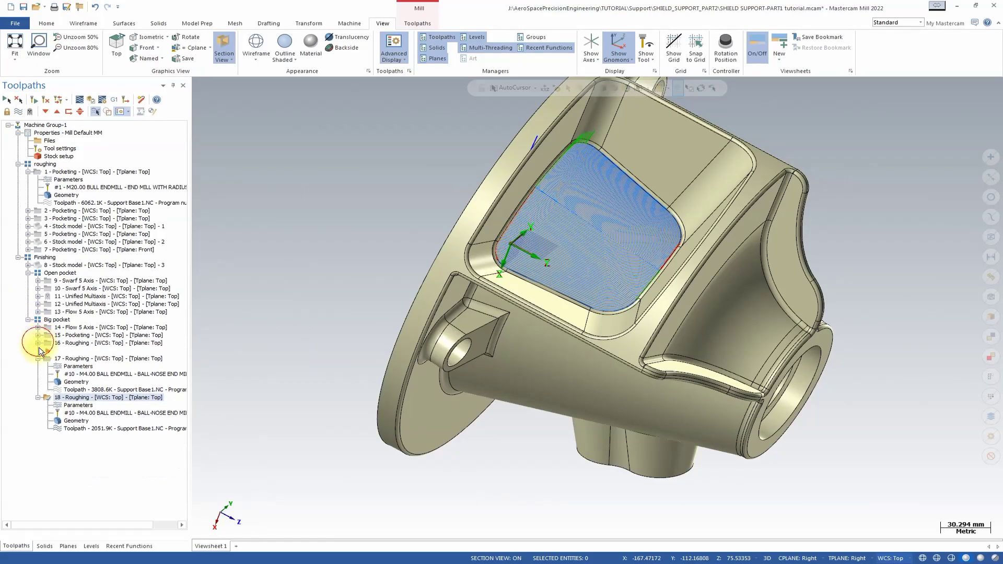
click(38, 358)
click(38, 366)
middle_drag(531, 410, 640, 441)
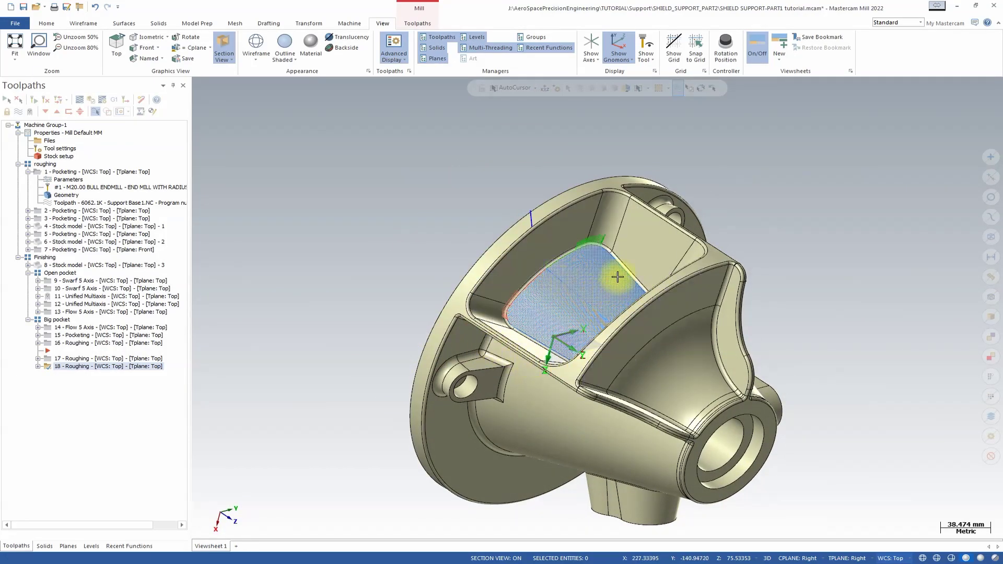
mouse_move(594, 281)
middle_down()
mouse_move(580, 293)
mouse_move(522, 290)
mouse_move(519, 264)
mouse_move(542, 220)
mouse_move(504, 253)
mouse_move(640, 226)
mouse_move(631, 206)
mouse_move(597, 258)
mouse_move(609, 217)
mouse_move(560, 226)
mouse_move(580, 269)
mouse_move(598, 276)
middle_up()
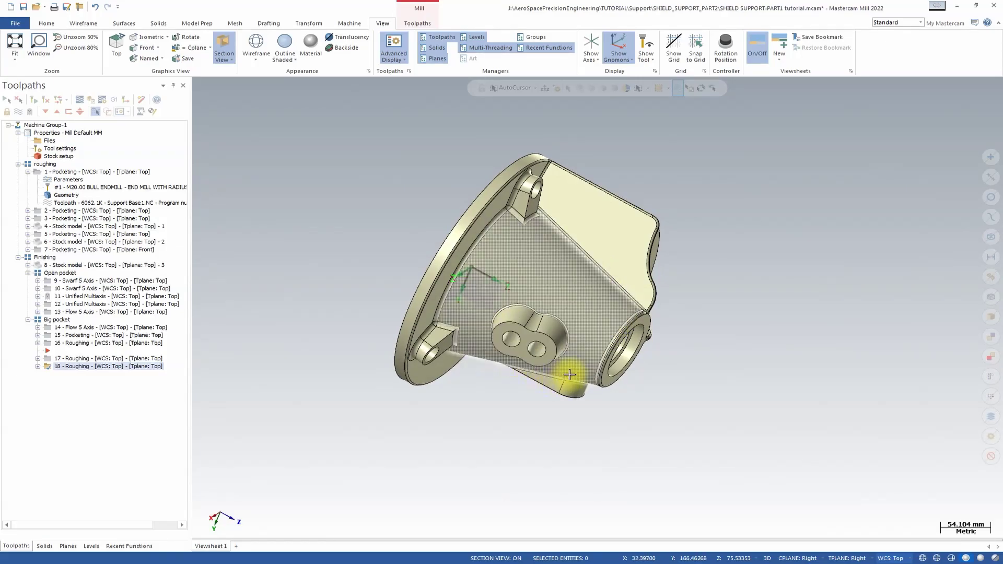
middle_drag(567, 274, 637, 217)
scroll(623, 195, up, 3)
middle_drag(591, 269, 557, 276)
scroll(557, 276, up, 2)
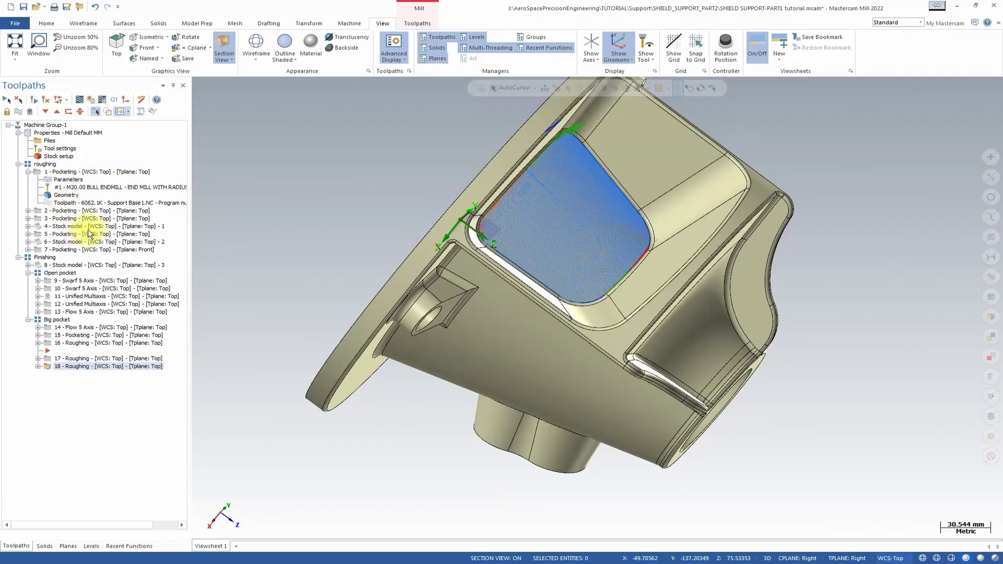
middle_drag(320, 298, 272, 282)
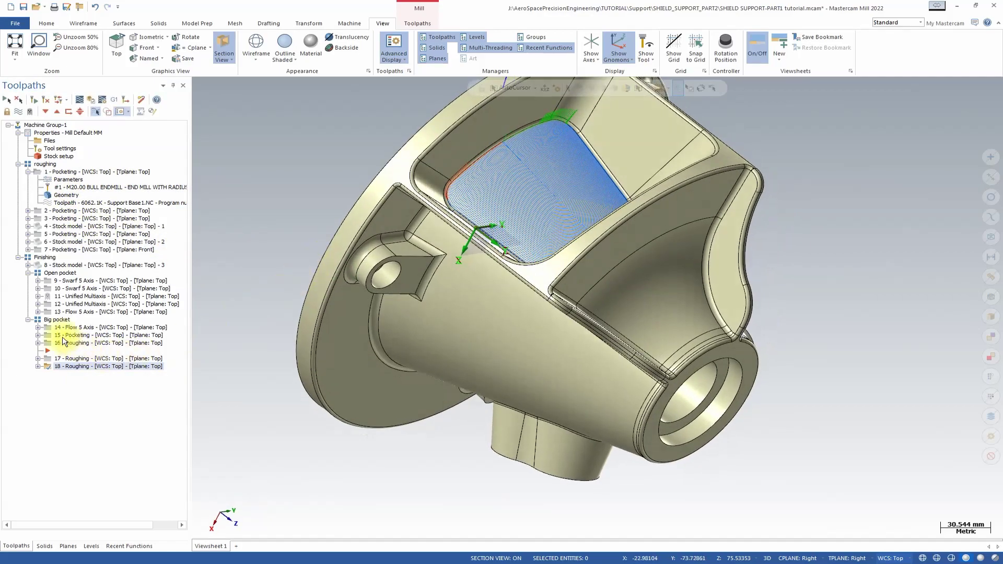
Add operation 17 to the selection with operation 18 and place the insert arrow after operation 18
ctrl+click(72, 358)
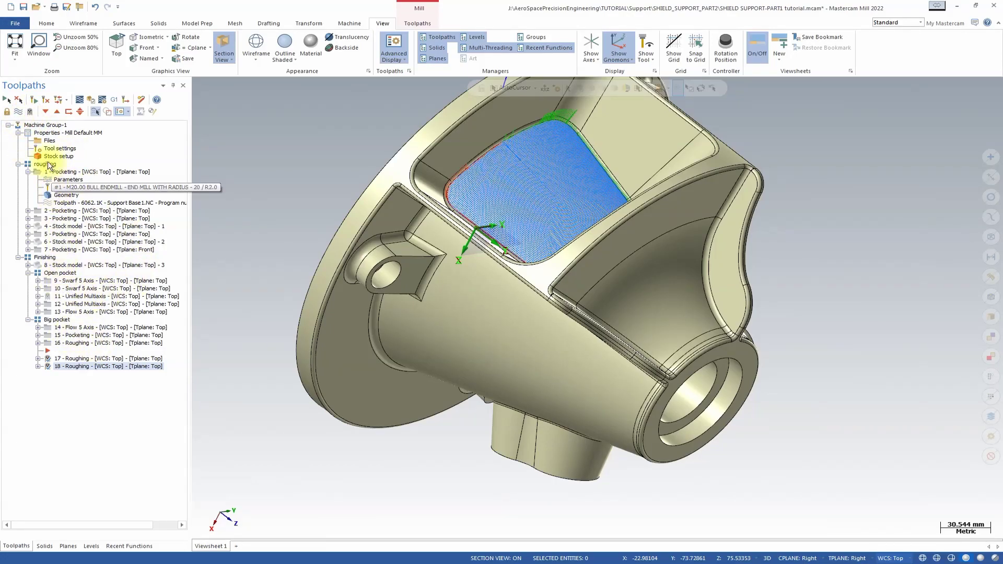
click(45, 111)
click(45, 112)
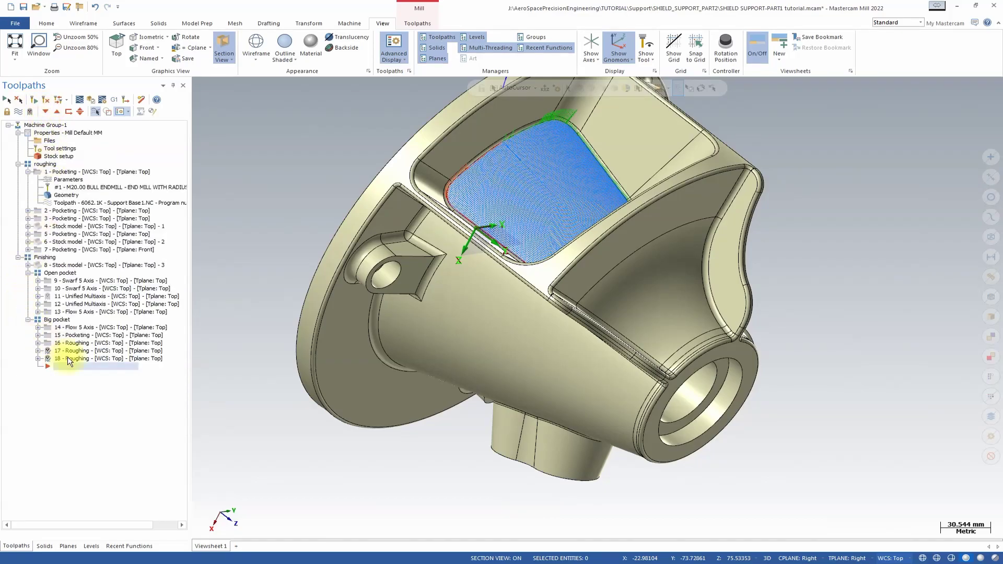
Change the maximum stepover of the Offset from wall floor-finishing operation 16, regenerate its toolpath and collapse the operation
click(76, 342)
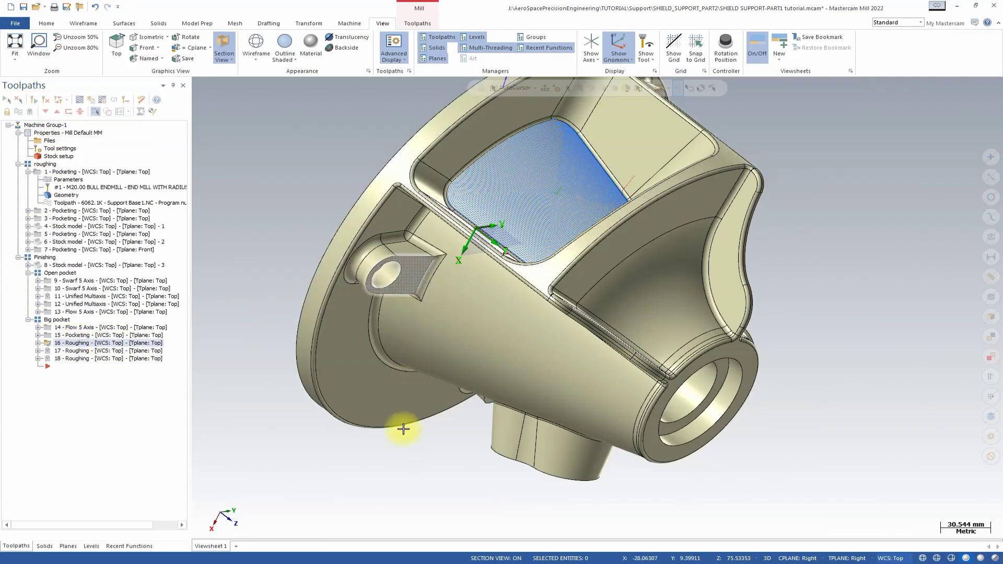
middle_drag(401, 408, 504, 251)
scroll(505, 251, up, 3)
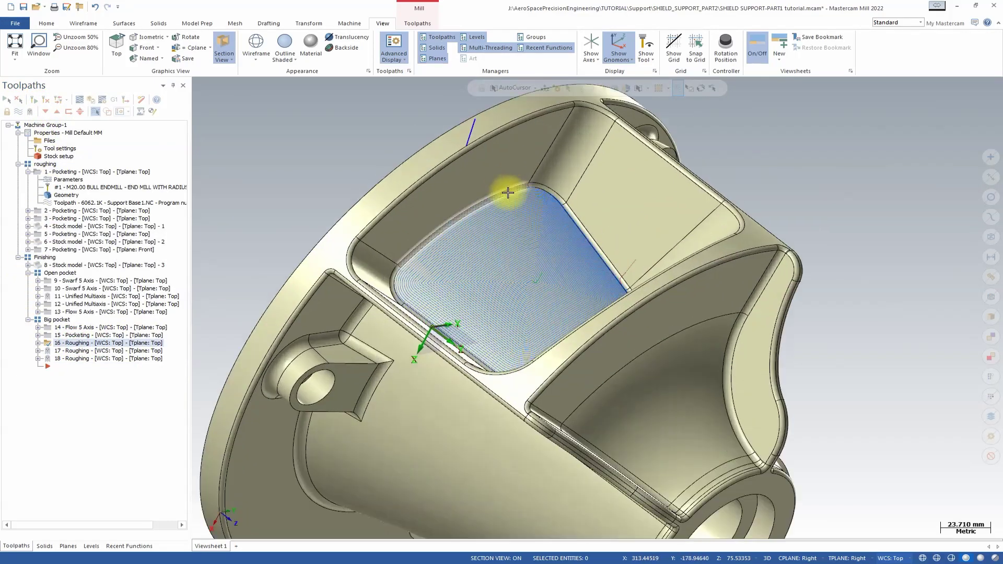
click(38, 344)
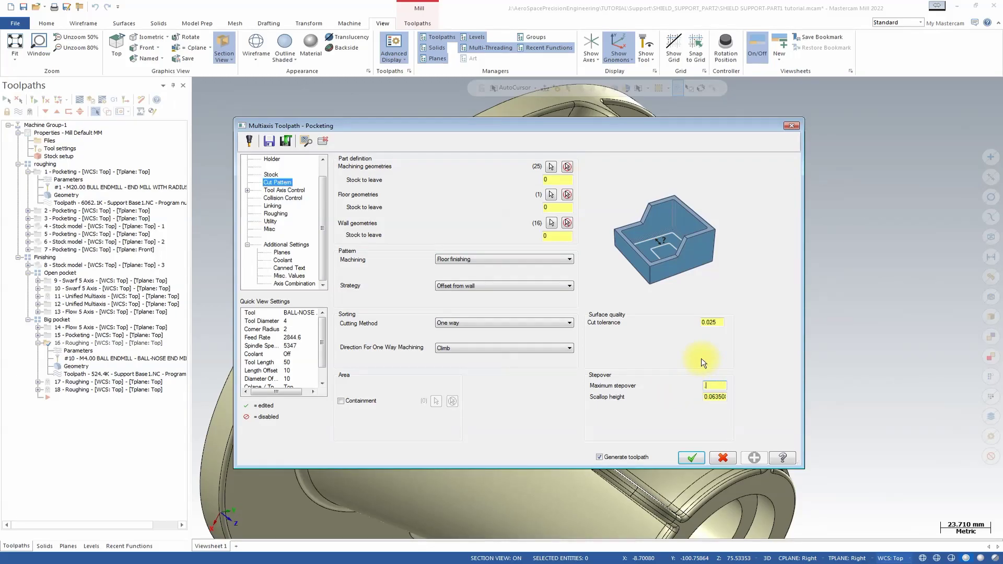
click(700, 459)
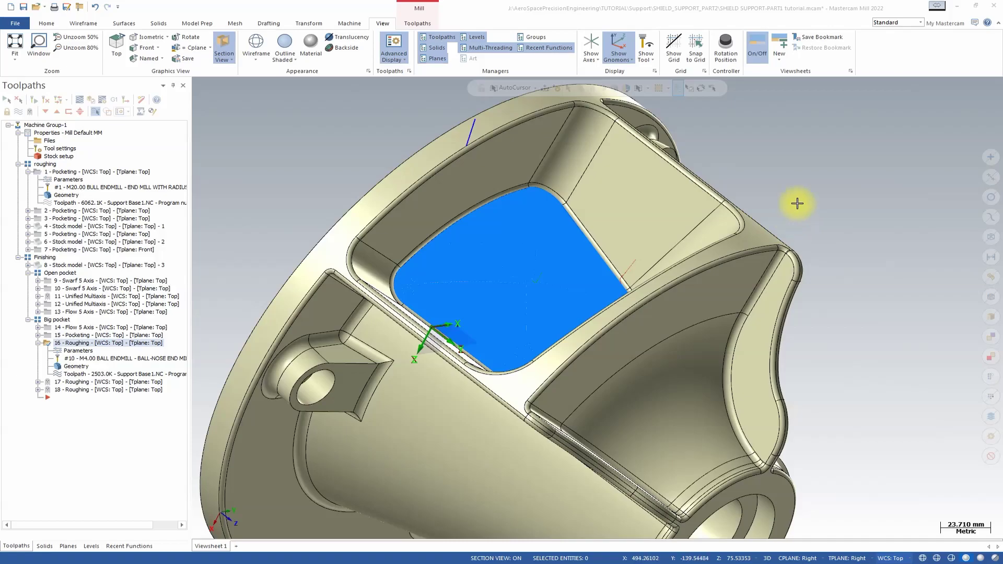
middle_drag(802, 195, 779, 183)
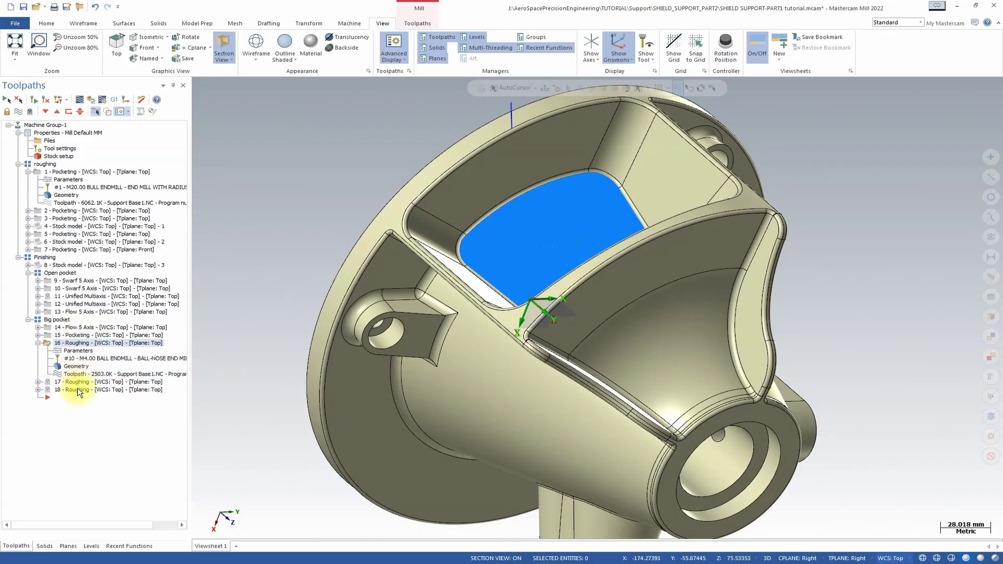
click(38, 344)
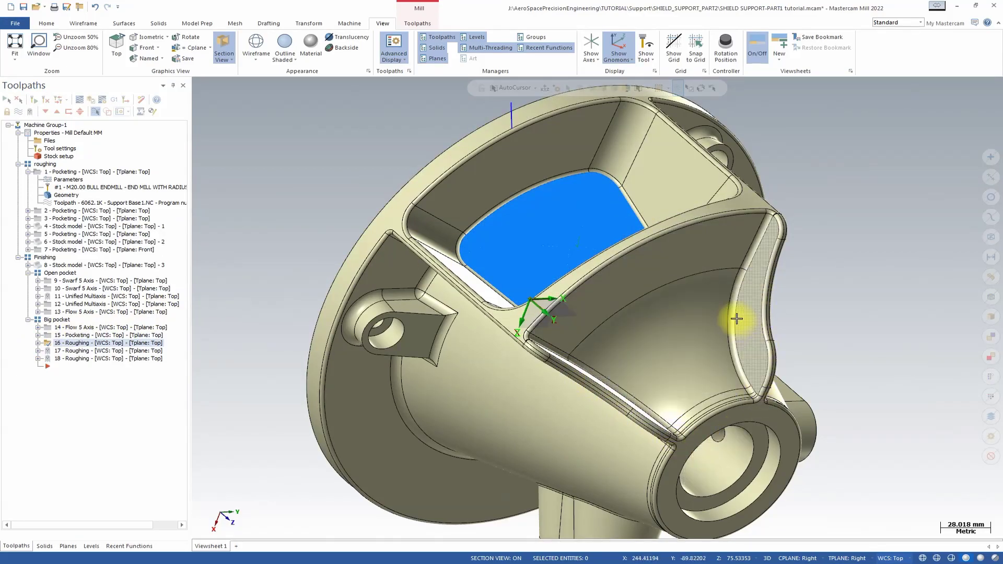
key(alt+Up)
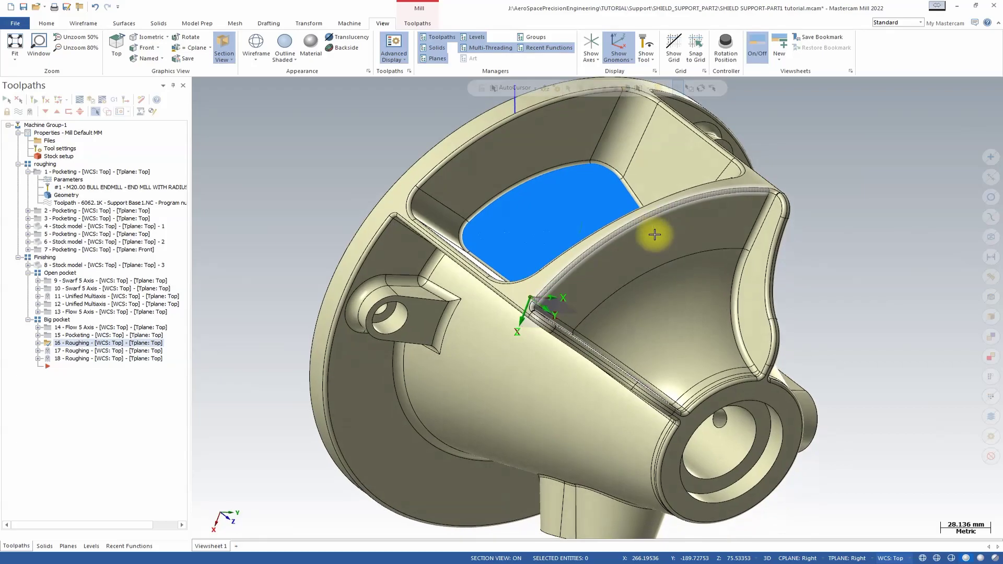
key(alt+Up)
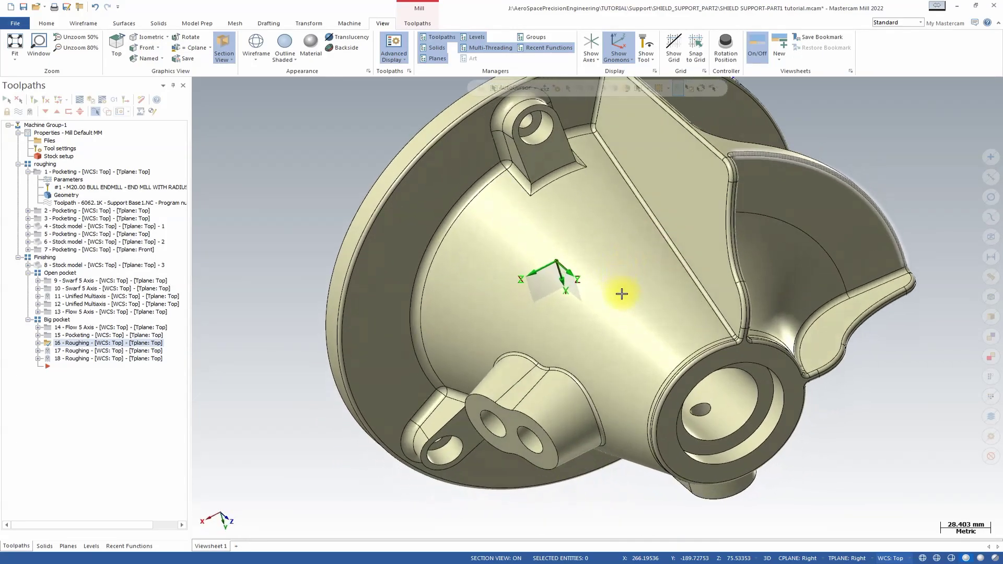
key(alt+Up)
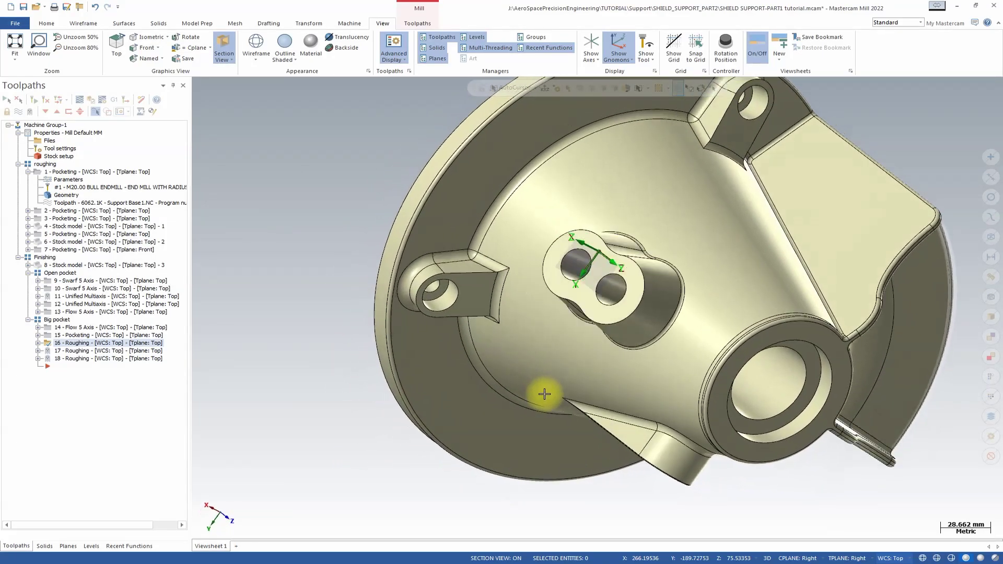
key(alt+Up)
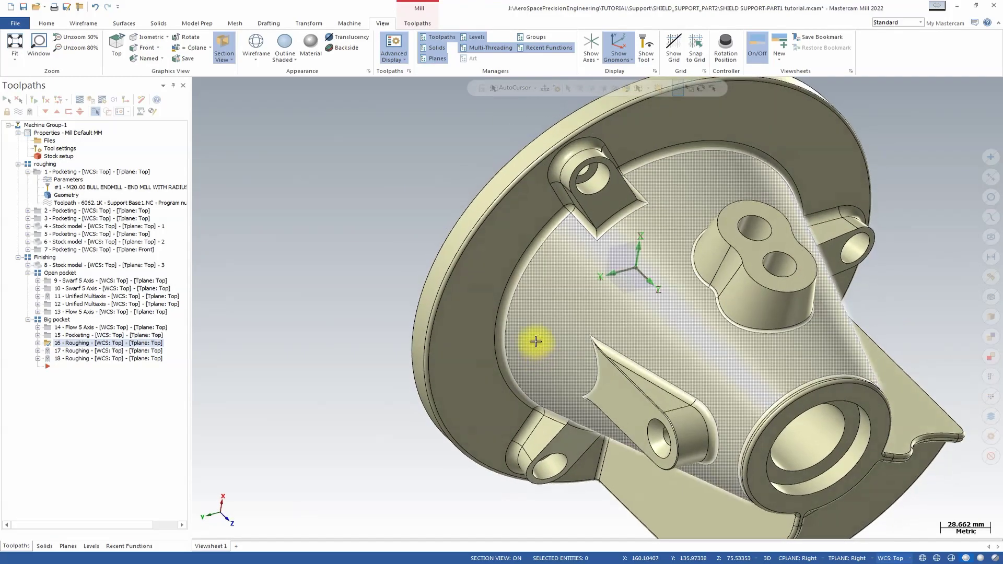
key(alt+Up)
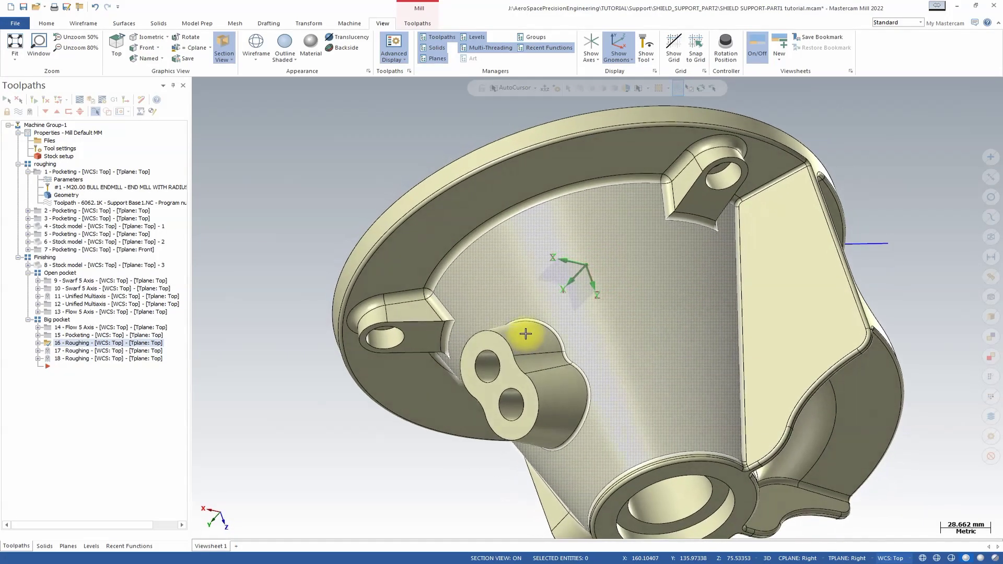
key(alt+Up)
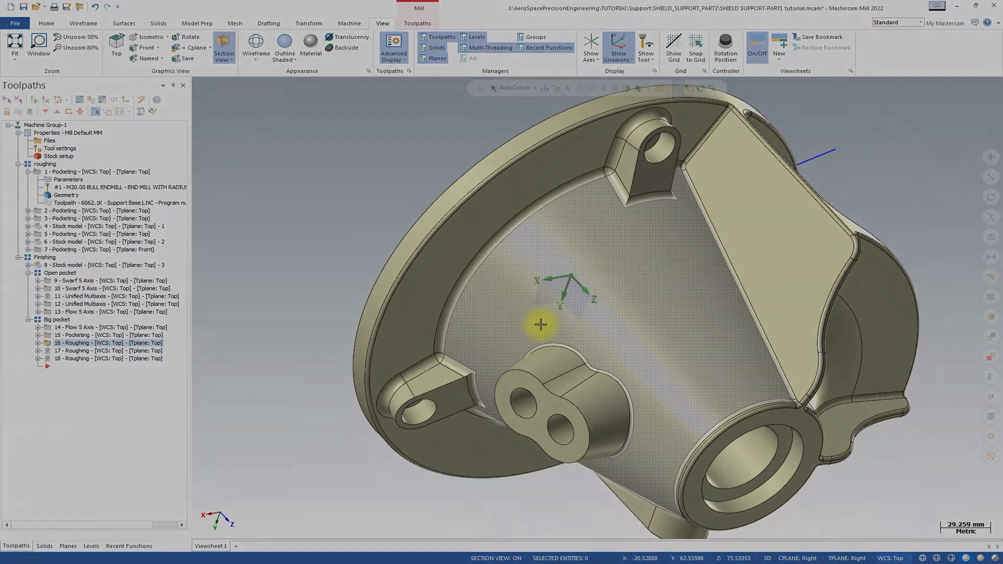